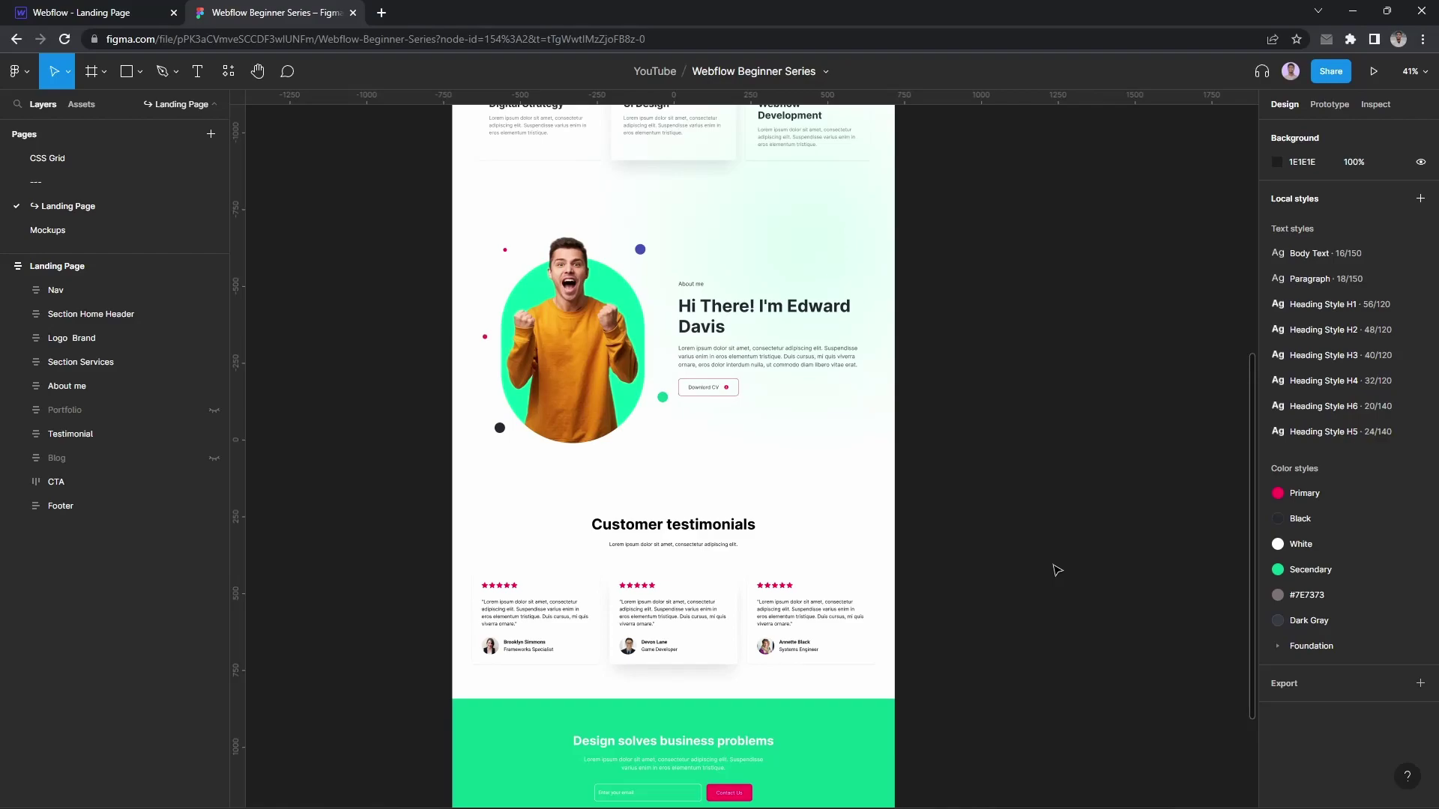
Step: Select the Customer testimonials section in the Figma landing page design and look over its layout
{"action": "left_click", "coordinate": [851, 520]}
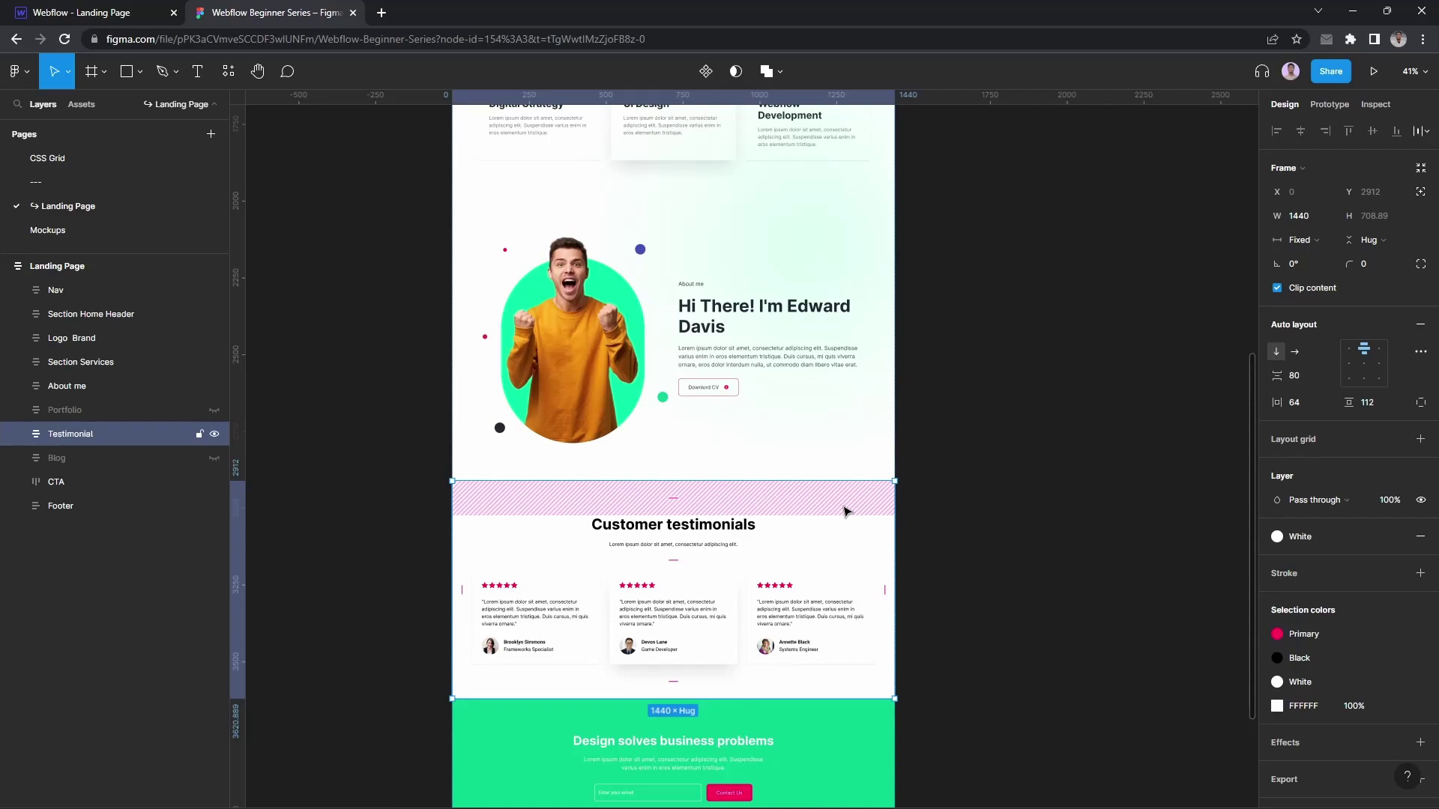
{"action": "scroll", "coordinate": [844, 497], "scroll_direction": "down", "scroll_amount": 4}
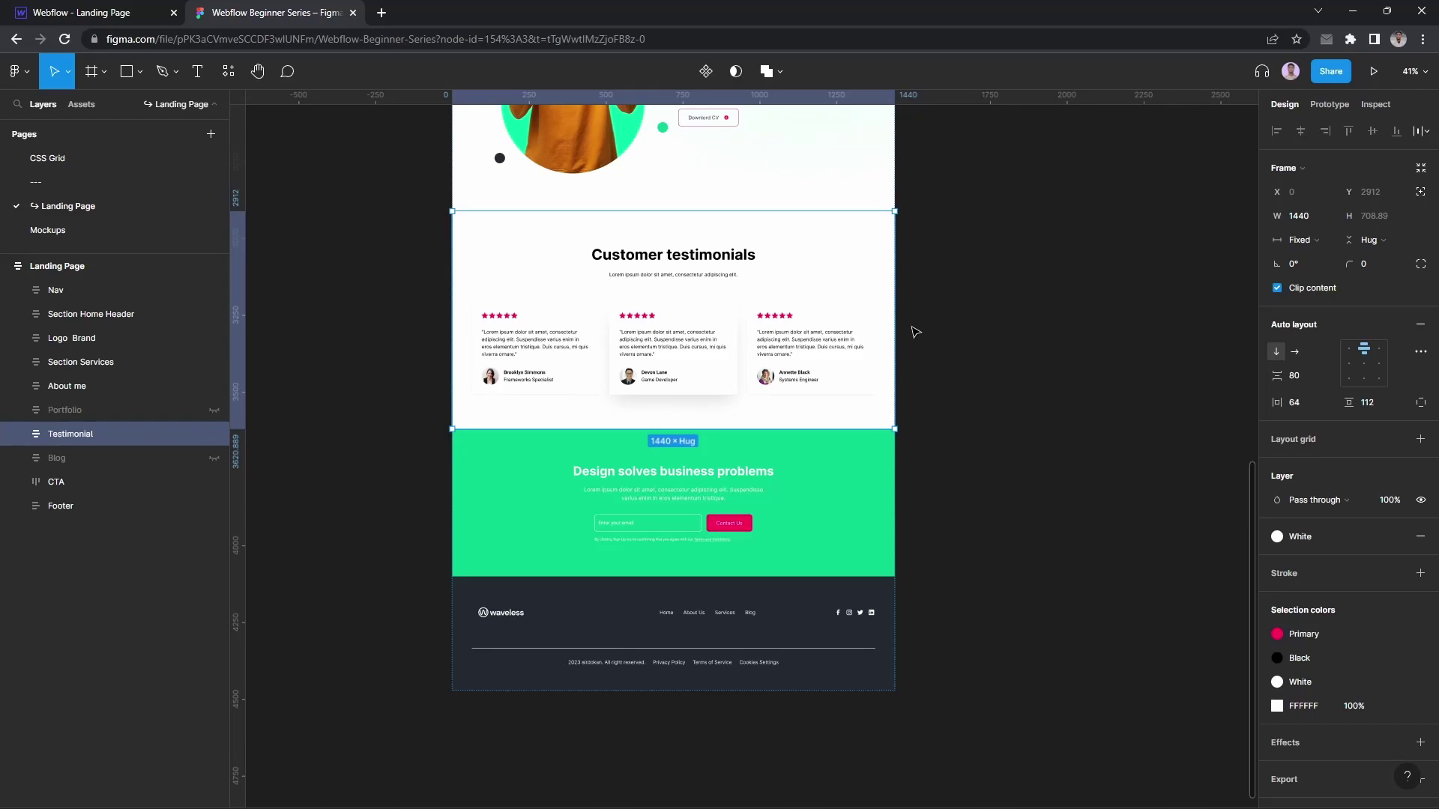
{"action": "scroll", "coordinate": [915, 332], "scroll_direction": "up", "scroll_amount": 1}
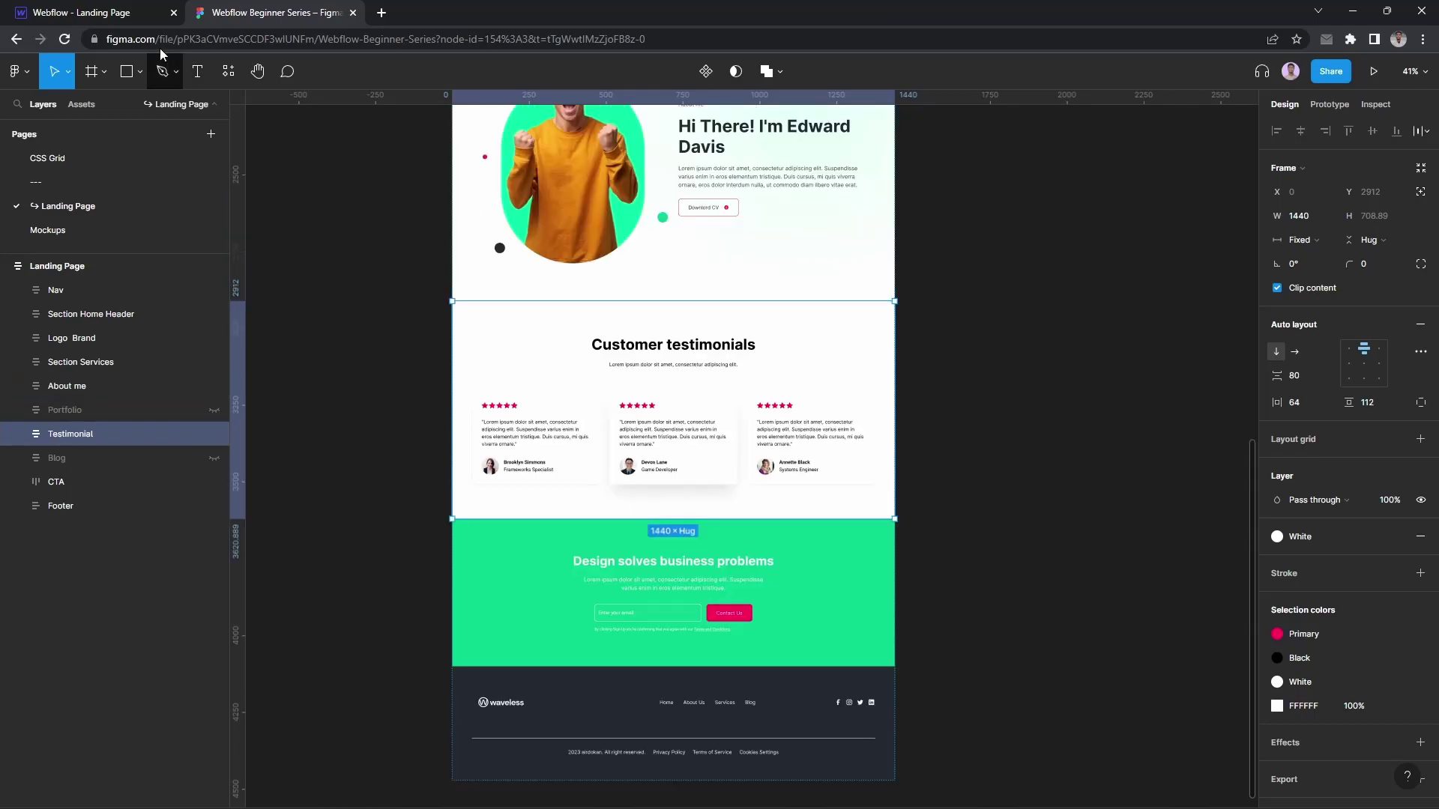
Step: Switch to Webflow and add a Div Block directly under Body, after the last section
{"action": "left_click", "coordinate": [109, 10]}
{"action": "left_click", "coordinate": [13, 153]}
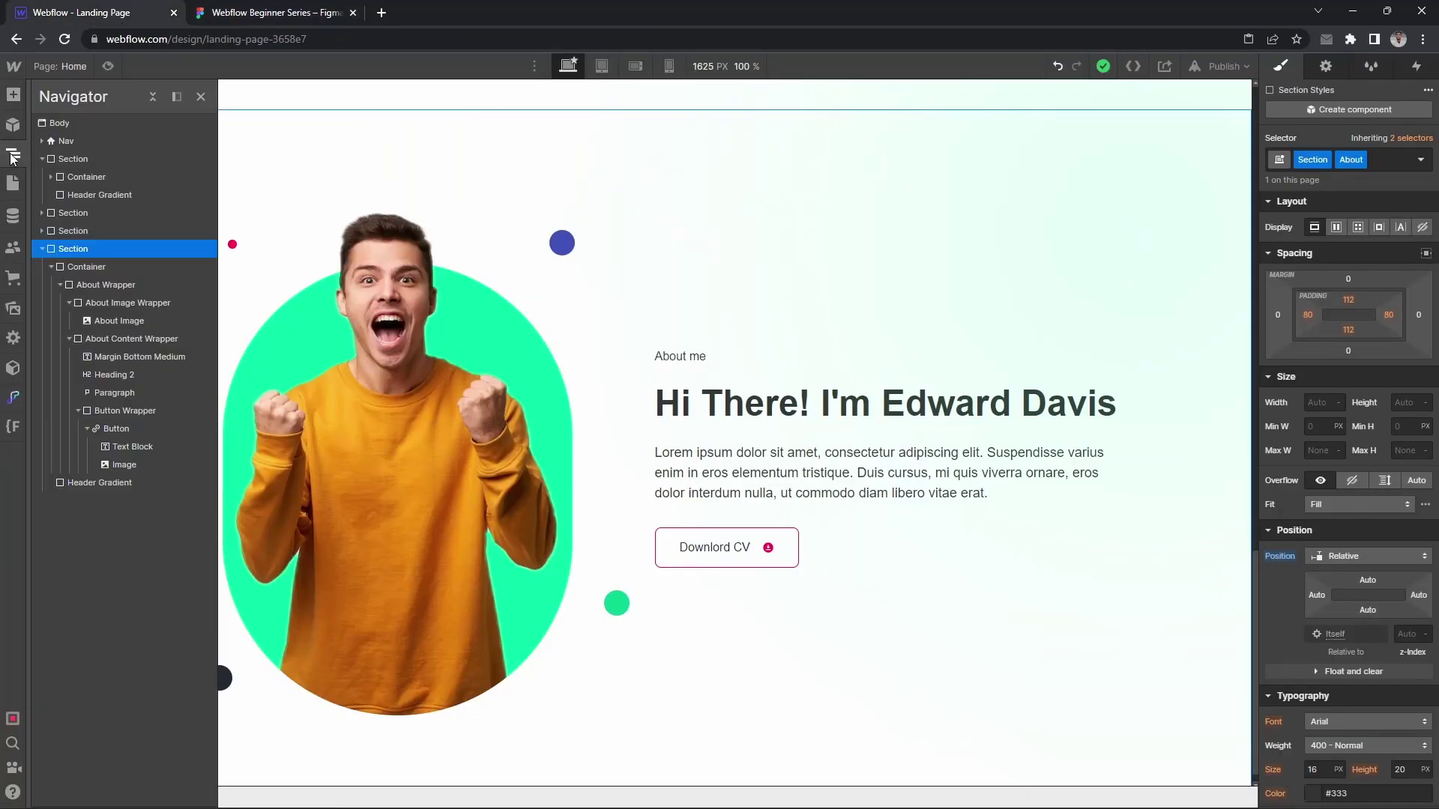
{"action": "left_click", "coordinate": [42, 249]}
{"action": "left_click", "coordinate": [38, 161]}
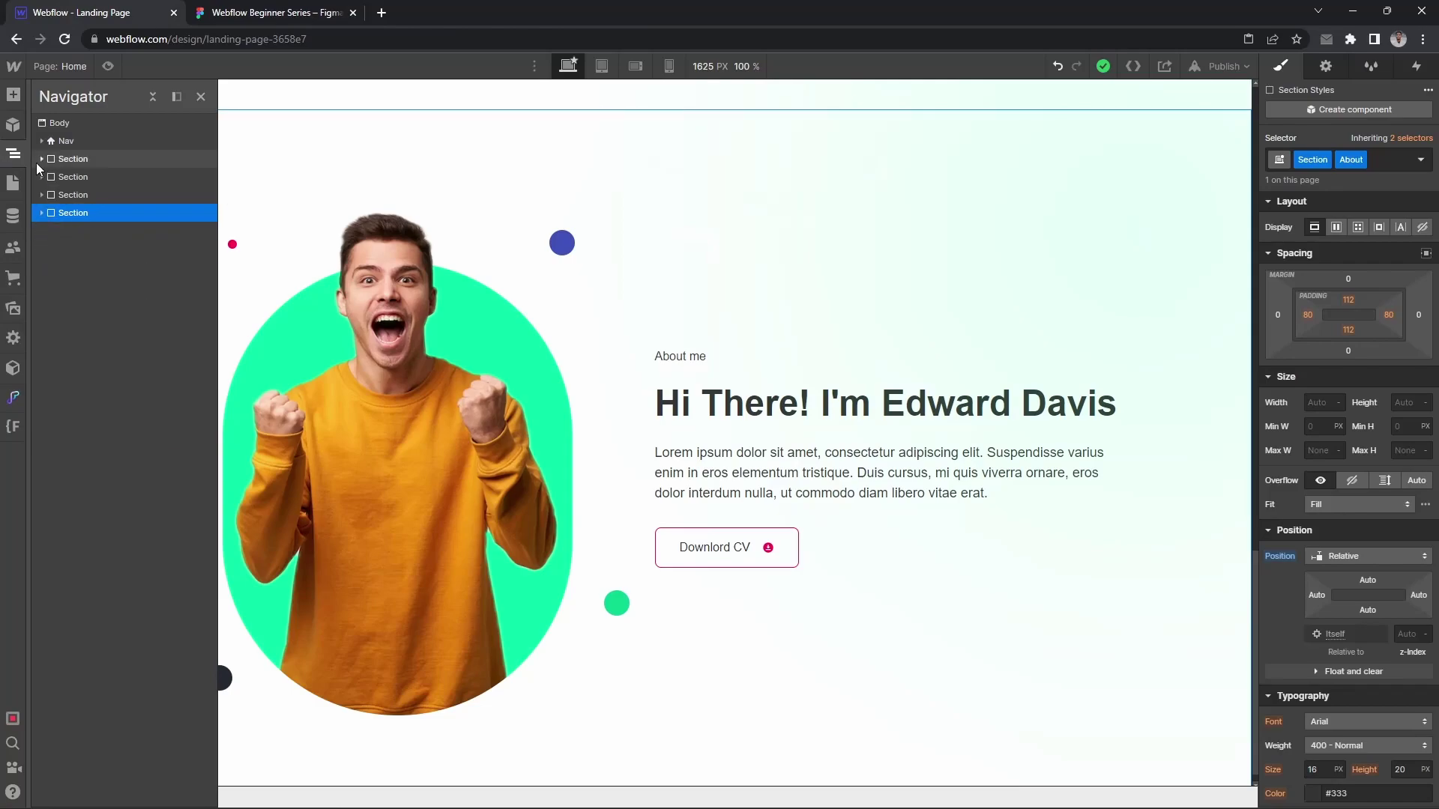
{"action": "left_click", "coordinate": [69, 121]}
{"action": "key", "text": "ctrl+k"}
{"action": "type", "text": "div"}
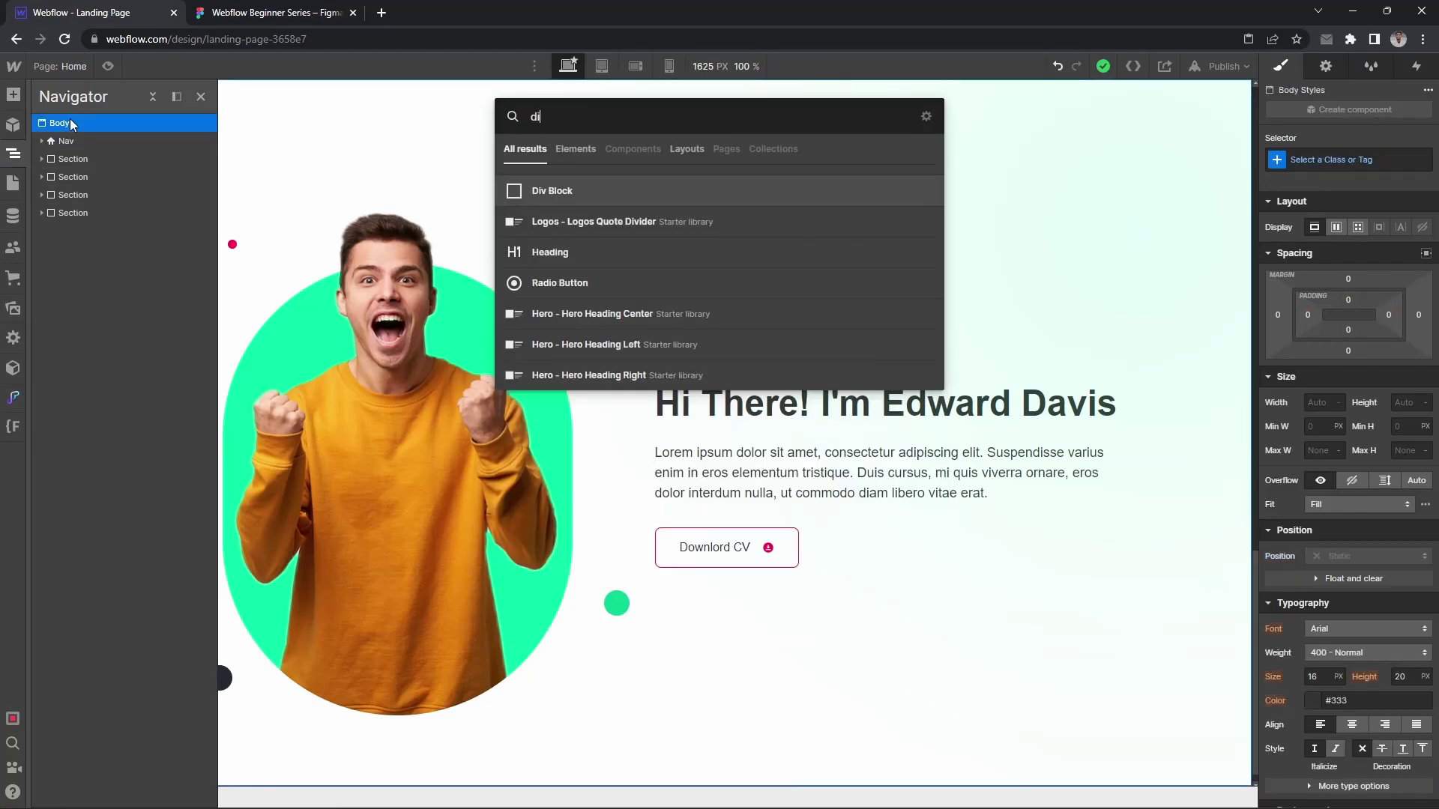
{"action": "key", "text": "Return"}
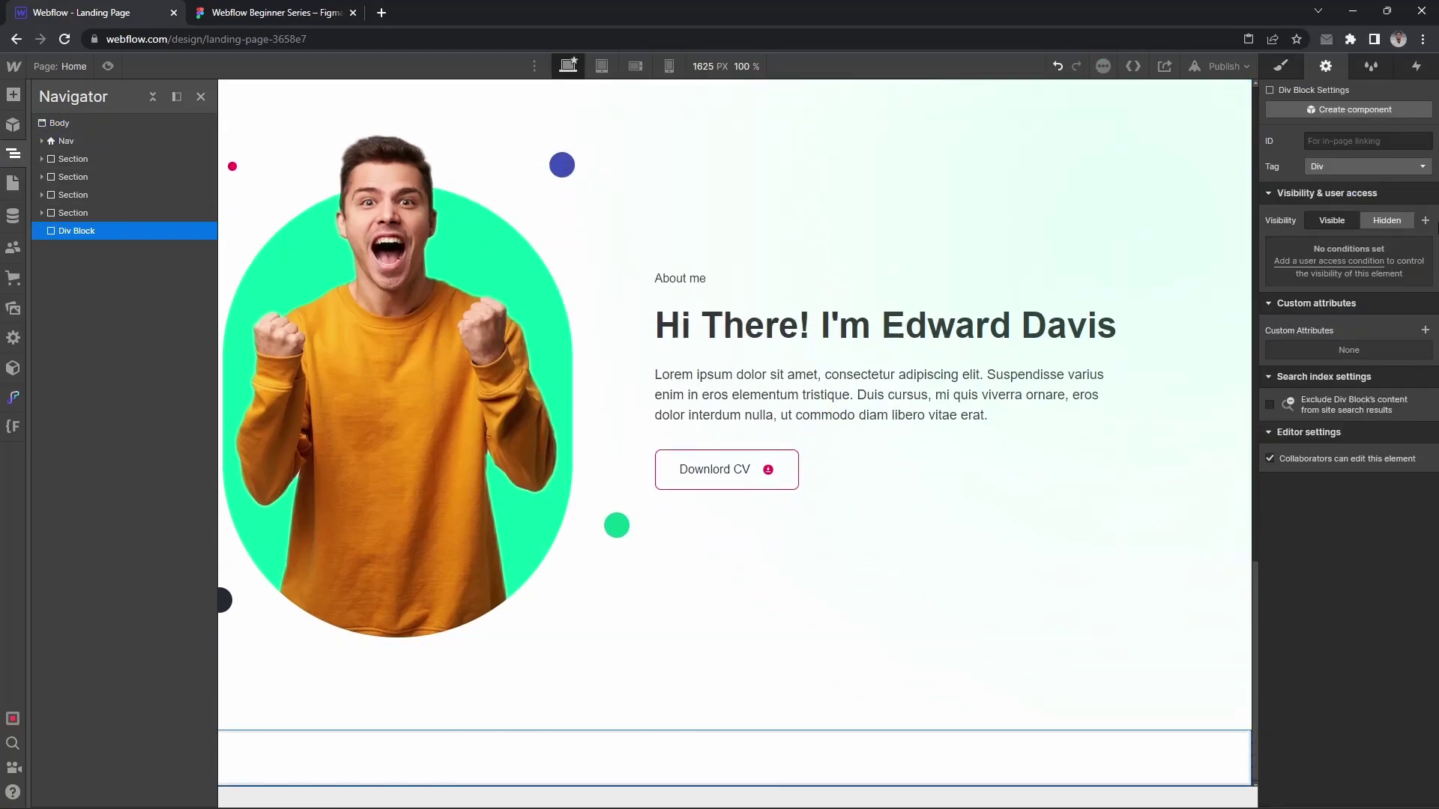
Step: Set the new div block's tag to Section and assign it the existing Section class
{"action": "left_click", "coordinate": [1329, 168]}
{"action": "left_click", "coordinate": [1338, 279]}
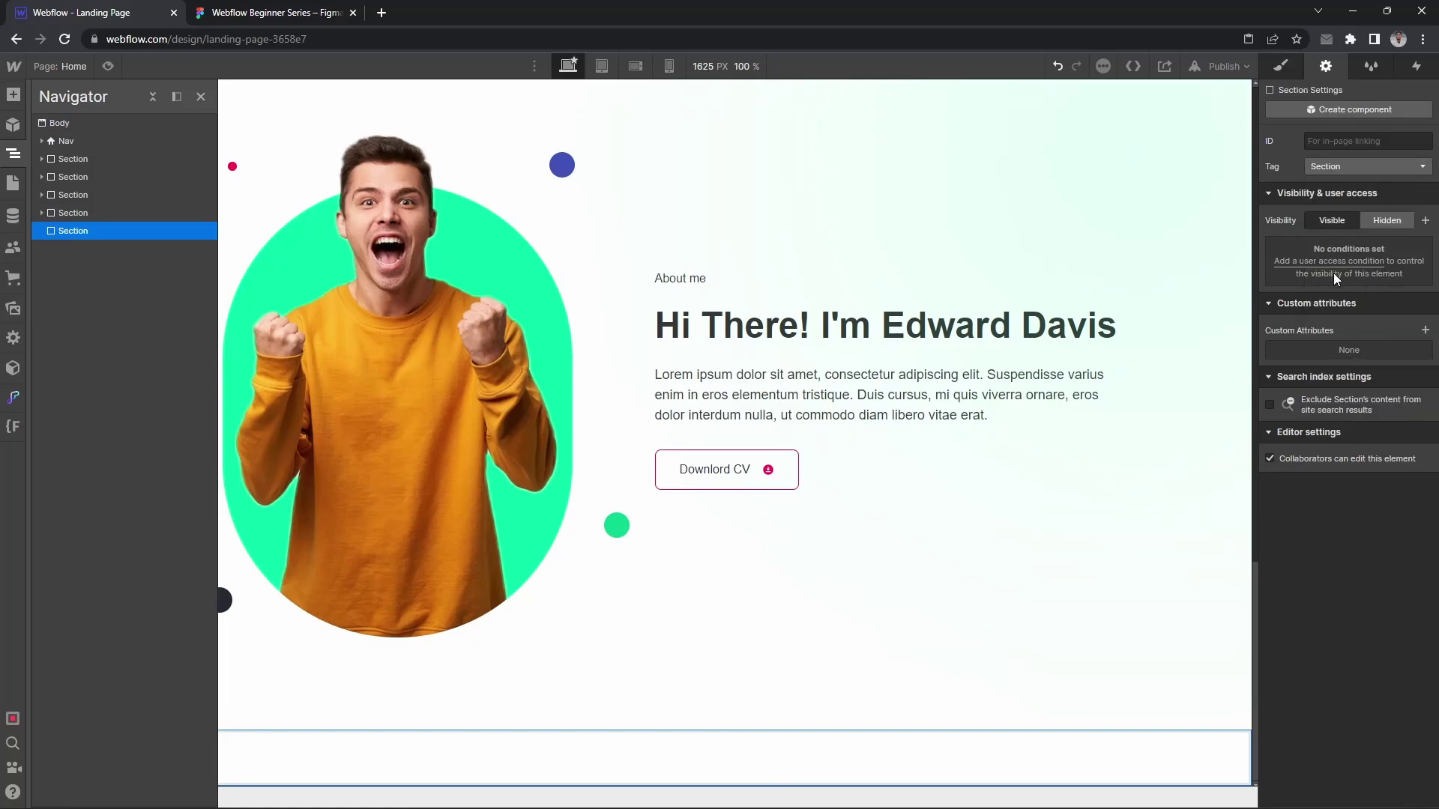
{"action": "key", "text": "s"}
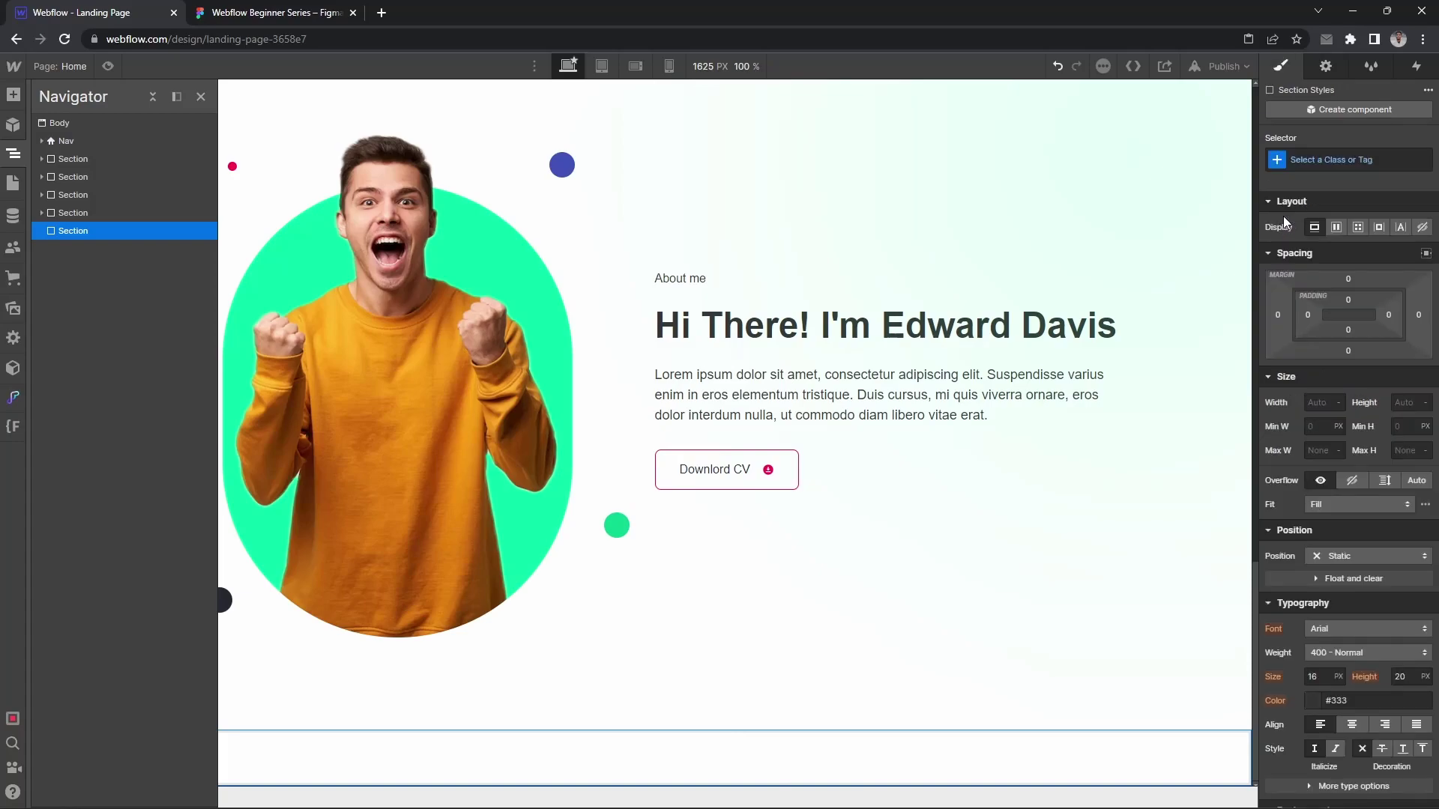
{"action": "key", "text": "ctrl+Return"}
{"action": "type", "text": "sec"}
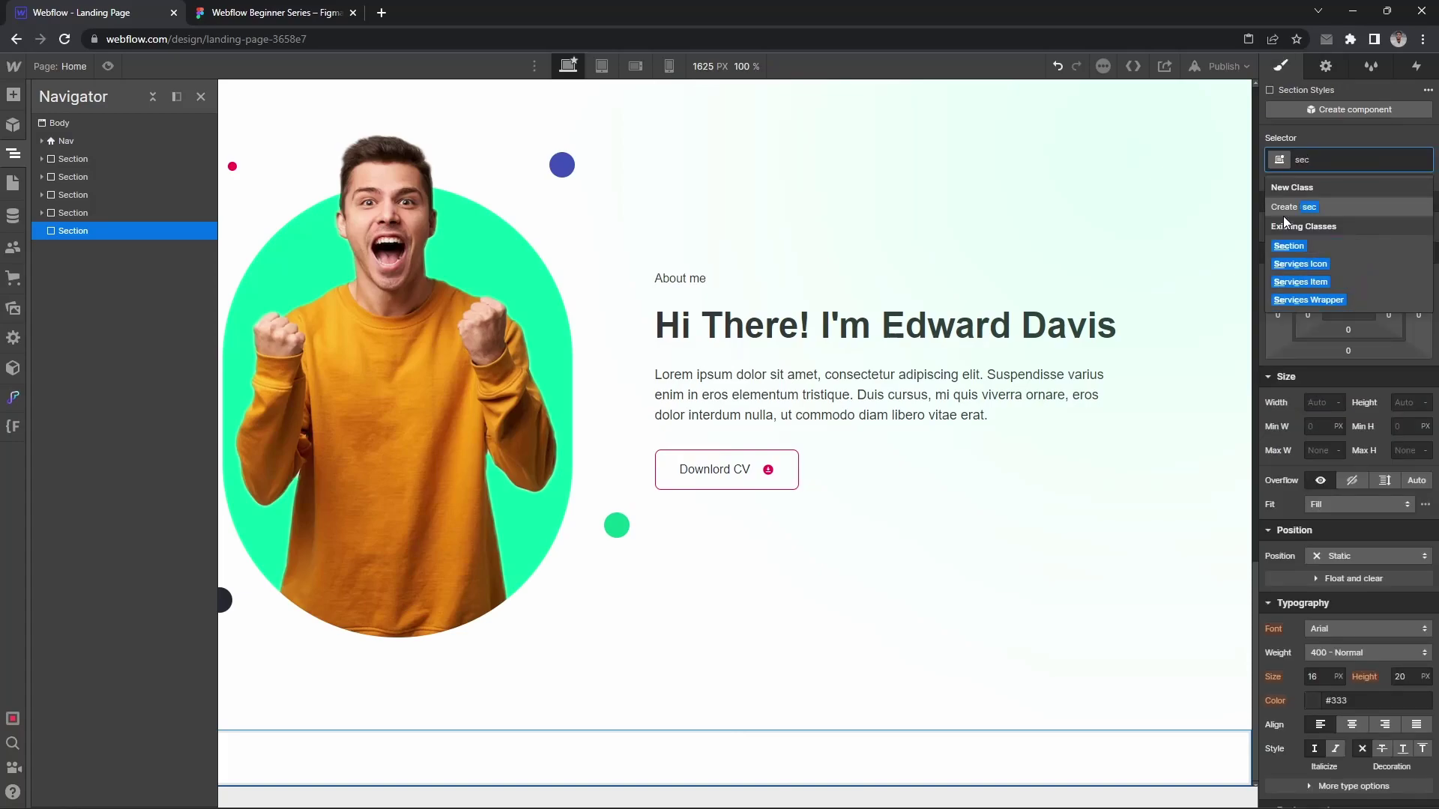
{"action": "left_click", "coordinate": [1283, 213]}
Step: Check the Figma design, then add a Div Block inside the new Webflow section and assign it the existing Container class
{"action": "left_click", "coordinate": [262, 9]}
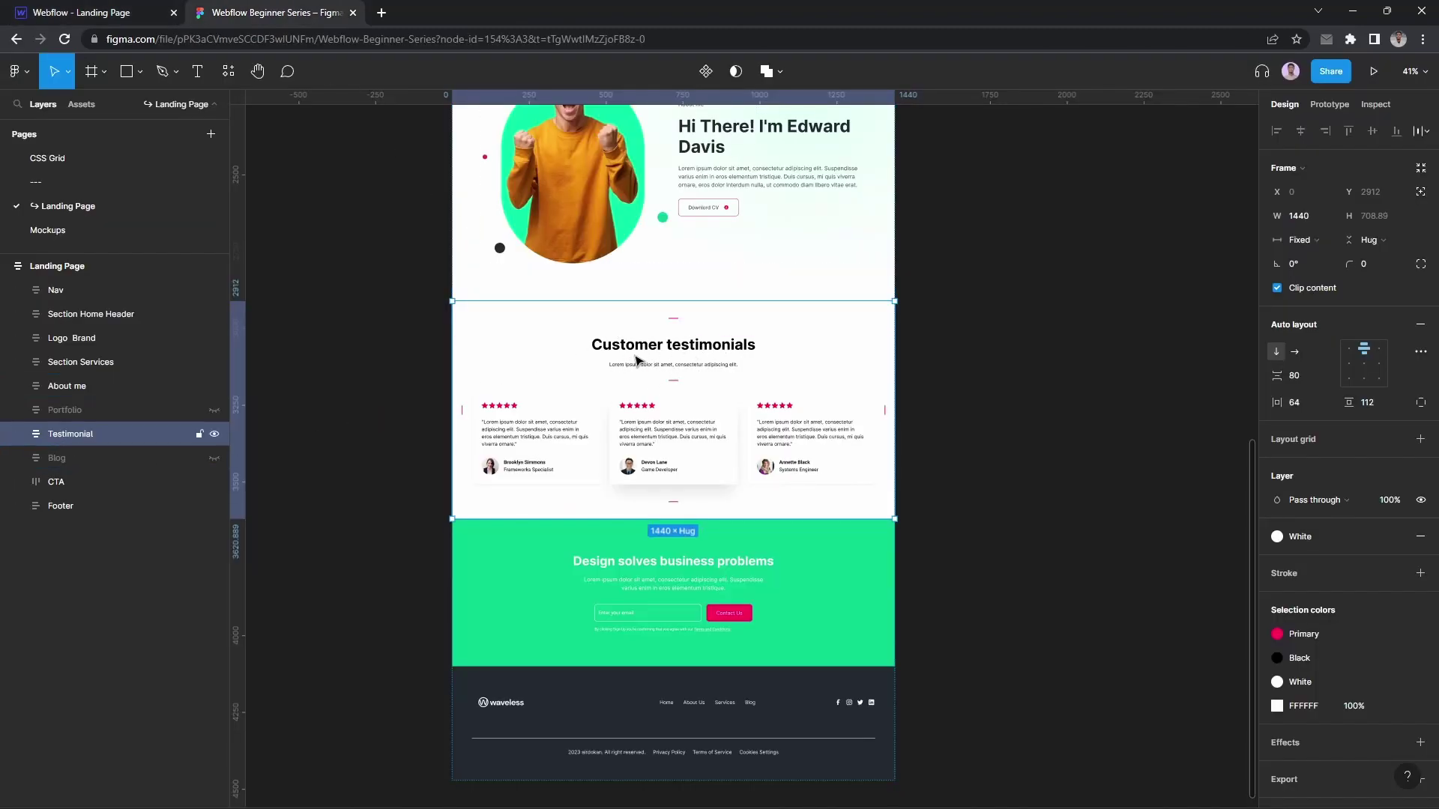
{"action": "left_click", "coordinate": [139, 9]}
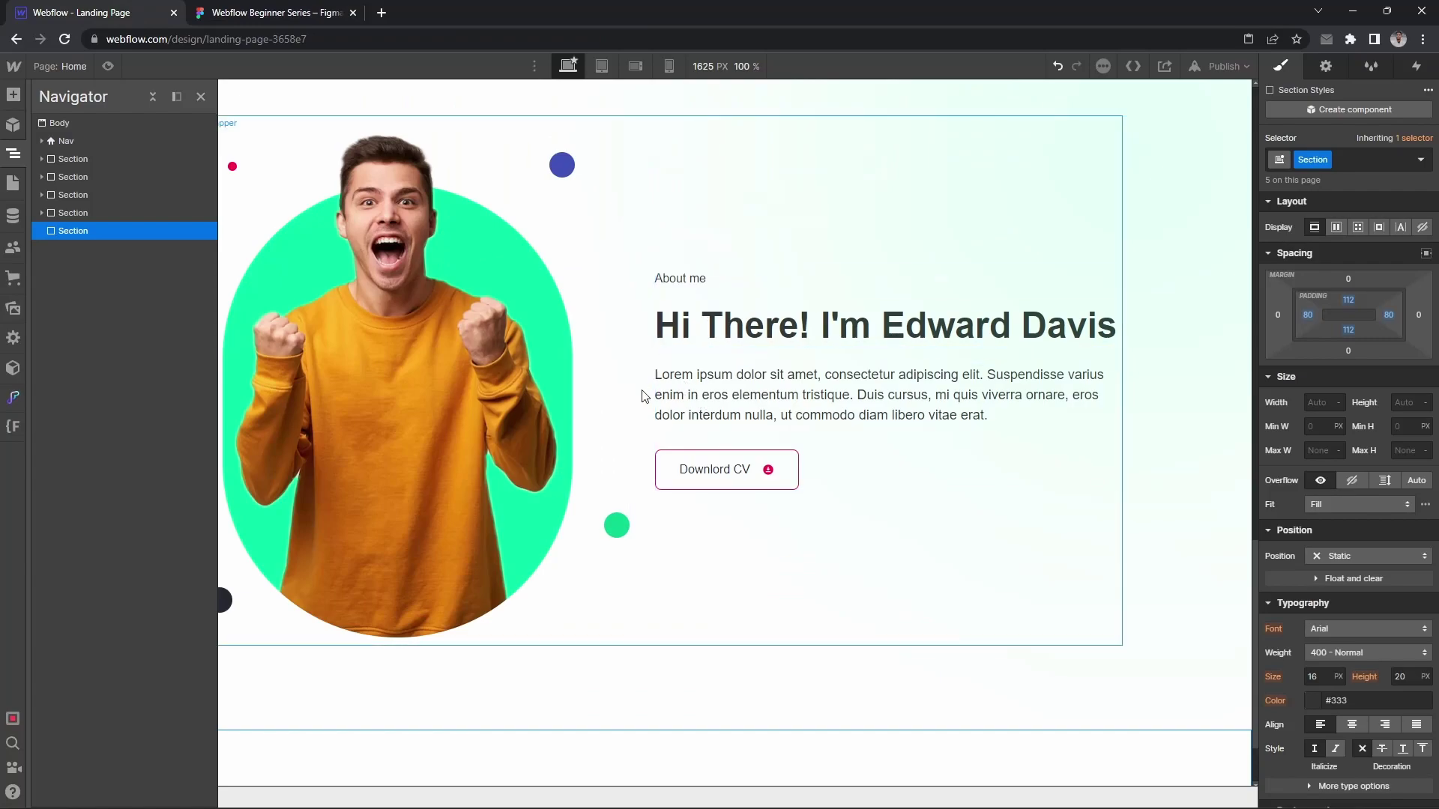
{"action": "left_click", "coordinate": [664, 662]}
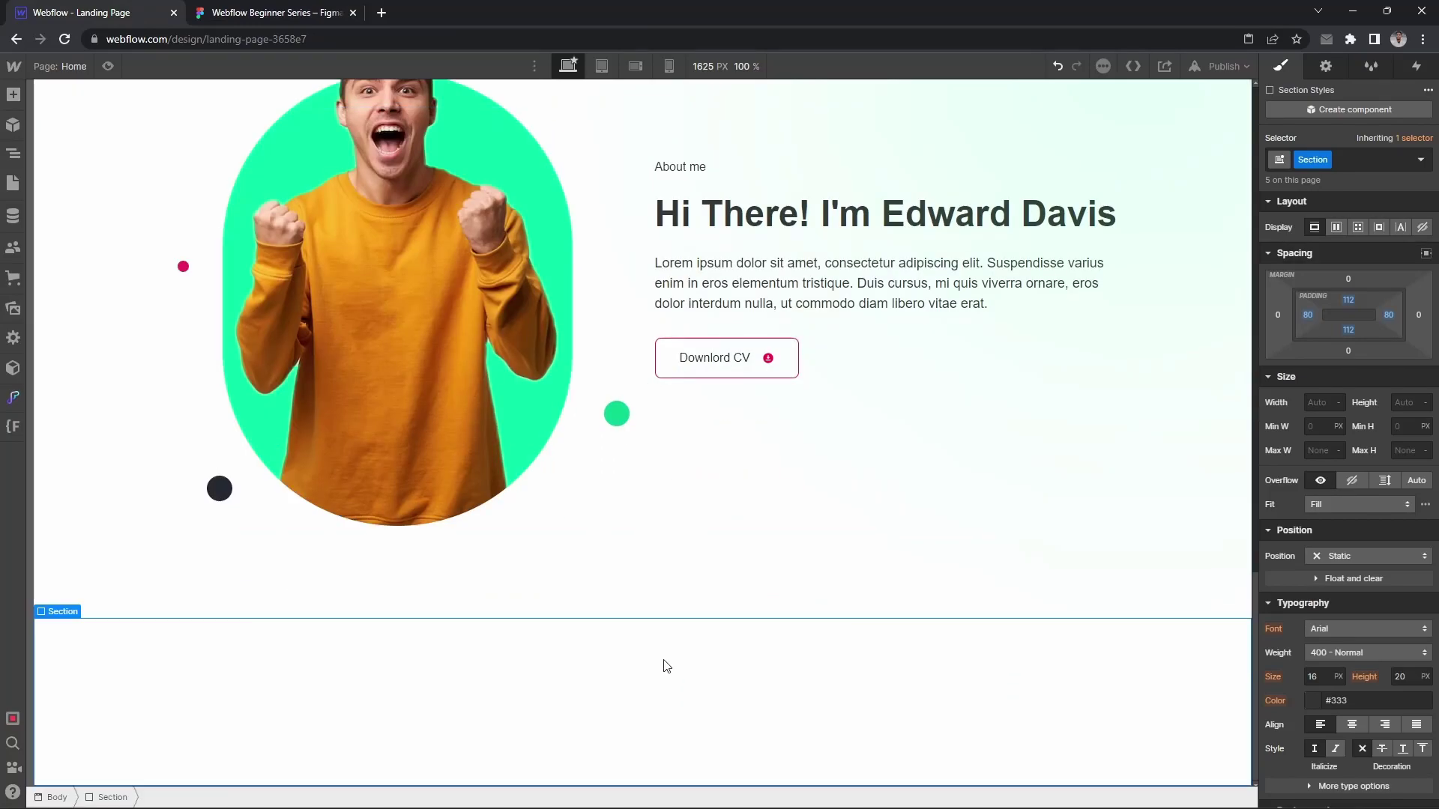
{"action": "key", "text": "ctrl+k"}
{"action": "type", "text": "div"}
{"action": "key", "text": "Return"}
{"action": "key", "text": "ctrl+Return"}
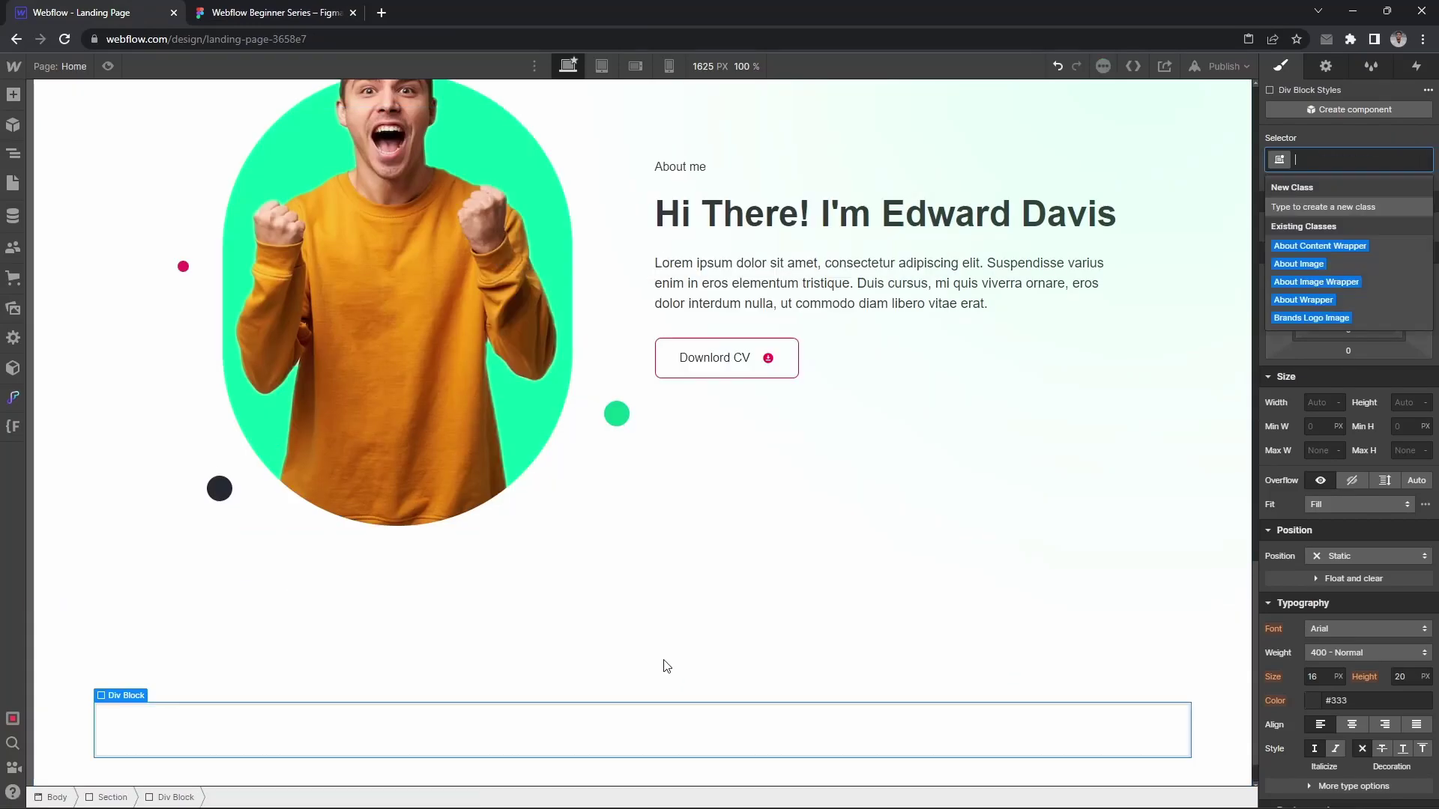
{"action": "type", "text": "COnt"}
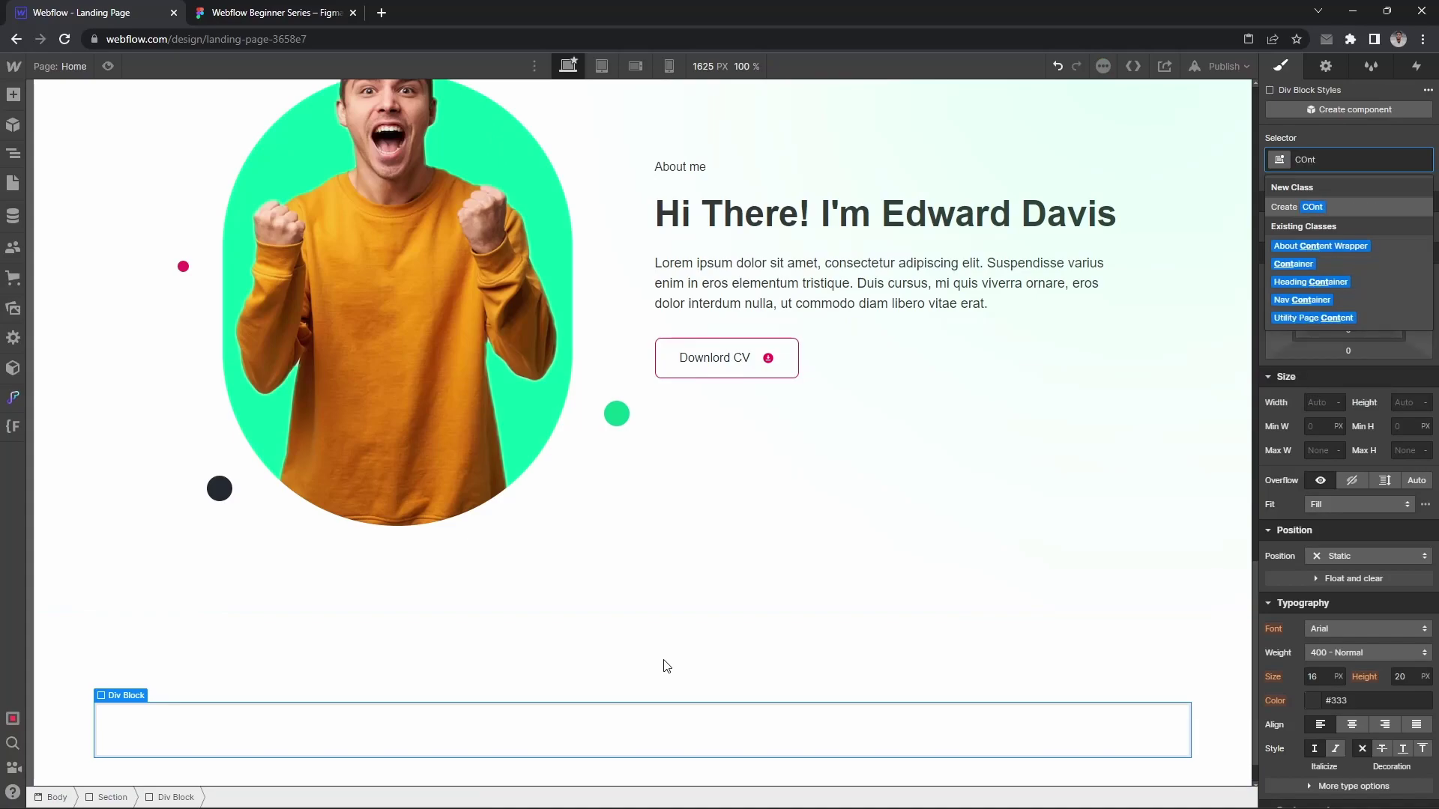
{"action": "key", "text": "Down"}
{"action": "key", "text": "Down"}
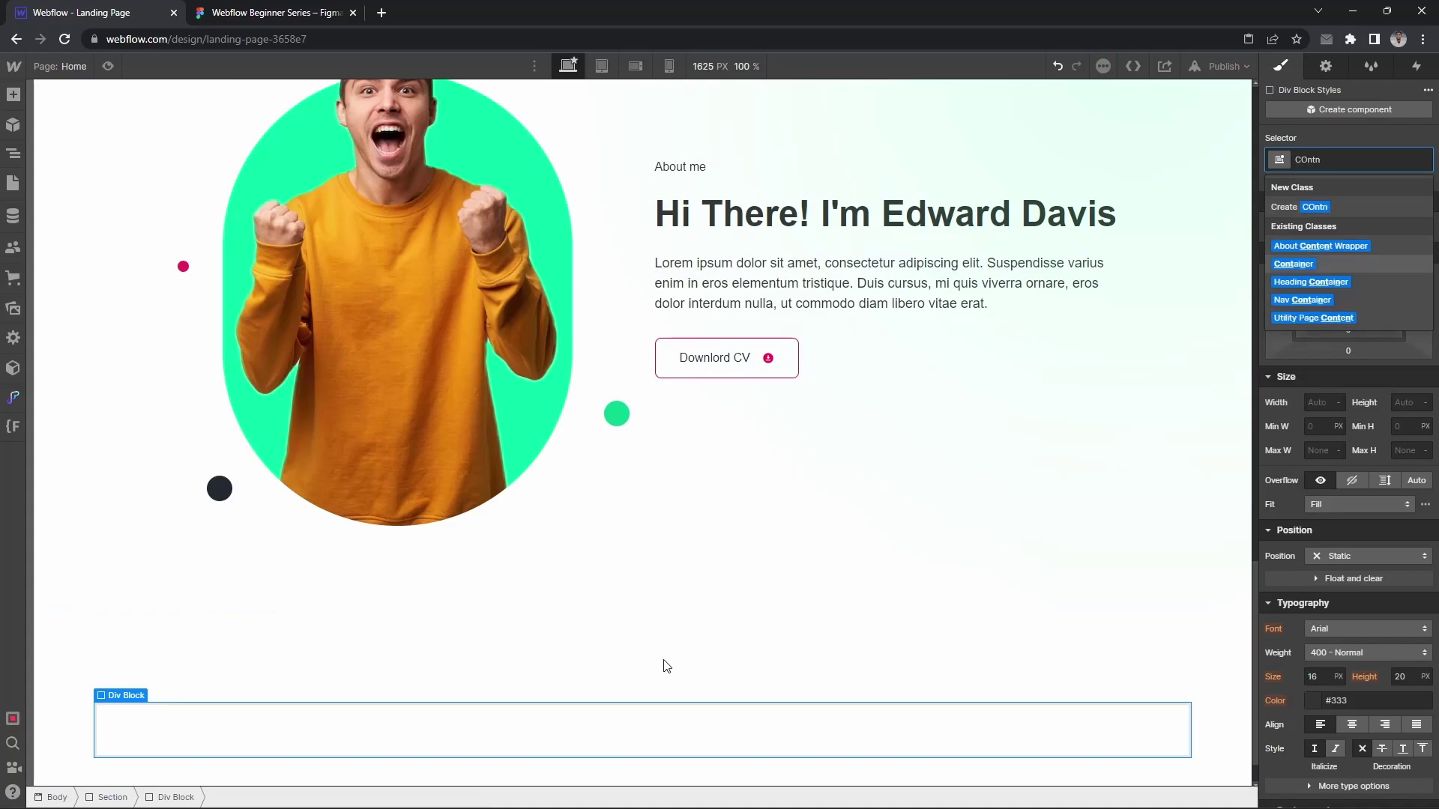
{"action": "key", "text": "Return"}
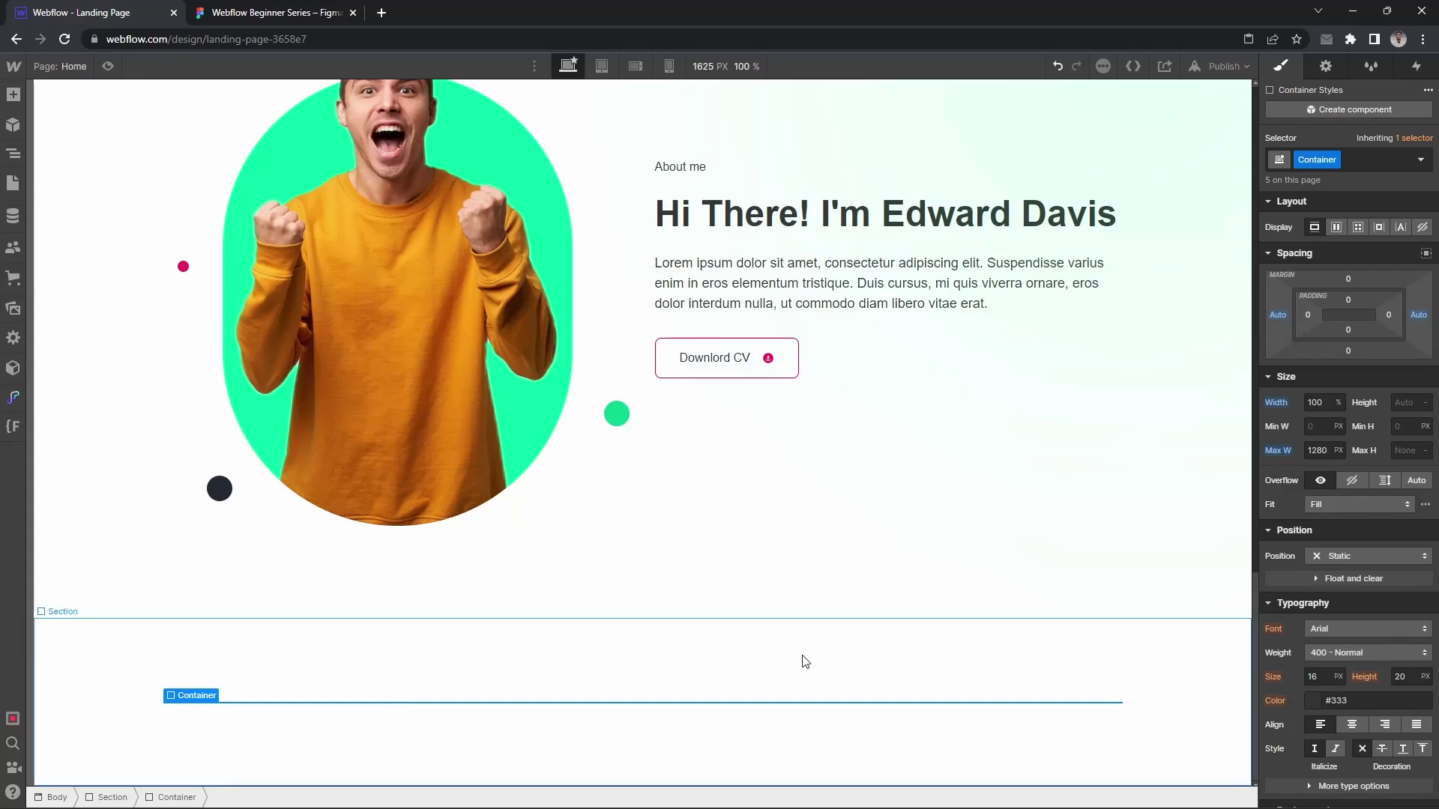
Step: Copy the Services section's Heading Container and paste it into the container of the new section
{"action": "scroll", "coordinate": [804, 661], "scroll_direction": "up", "scroll_amount": 10}
{"action": "key", "text": "ctrl+Tab"}
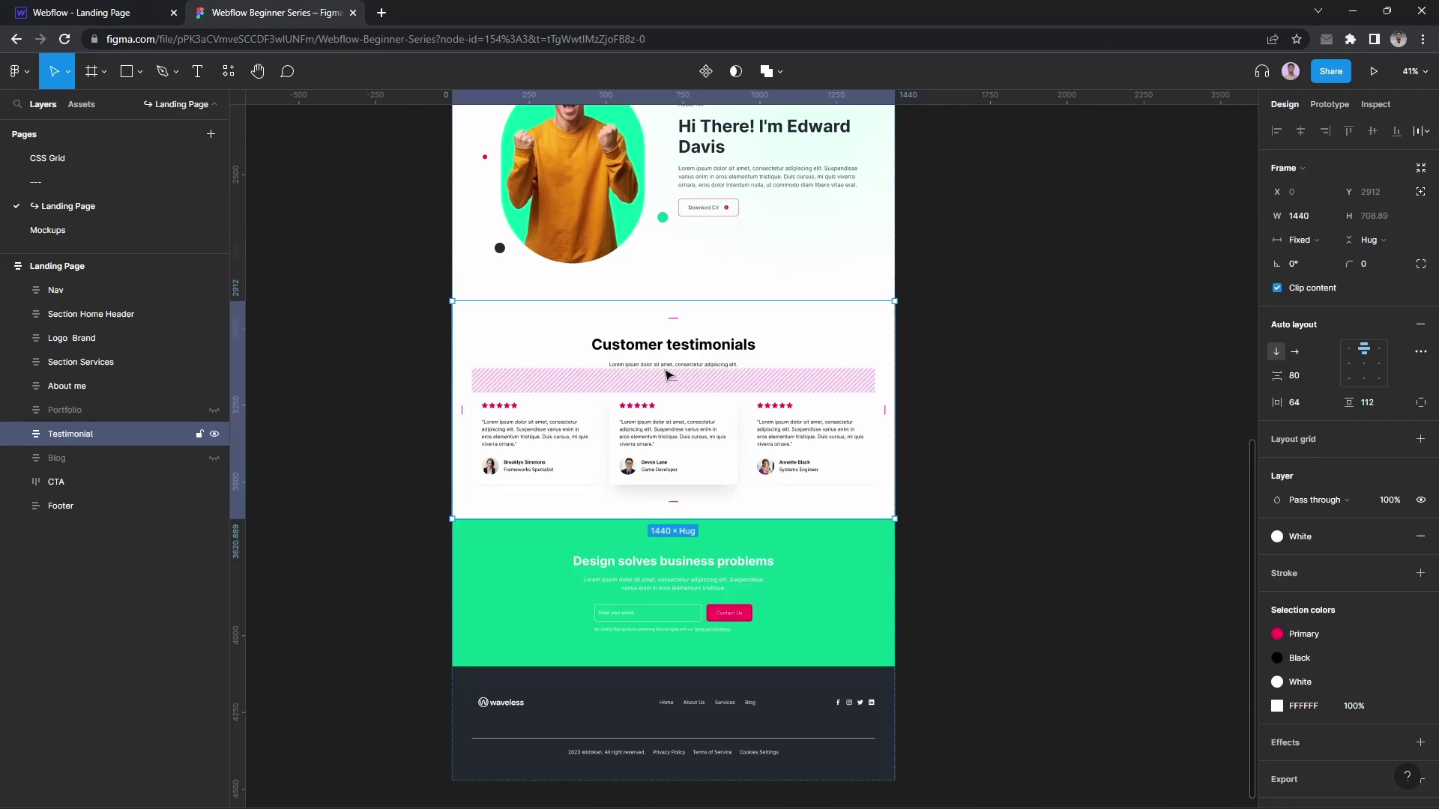
{"action": "left_click", "coordinate": [113, 13]}
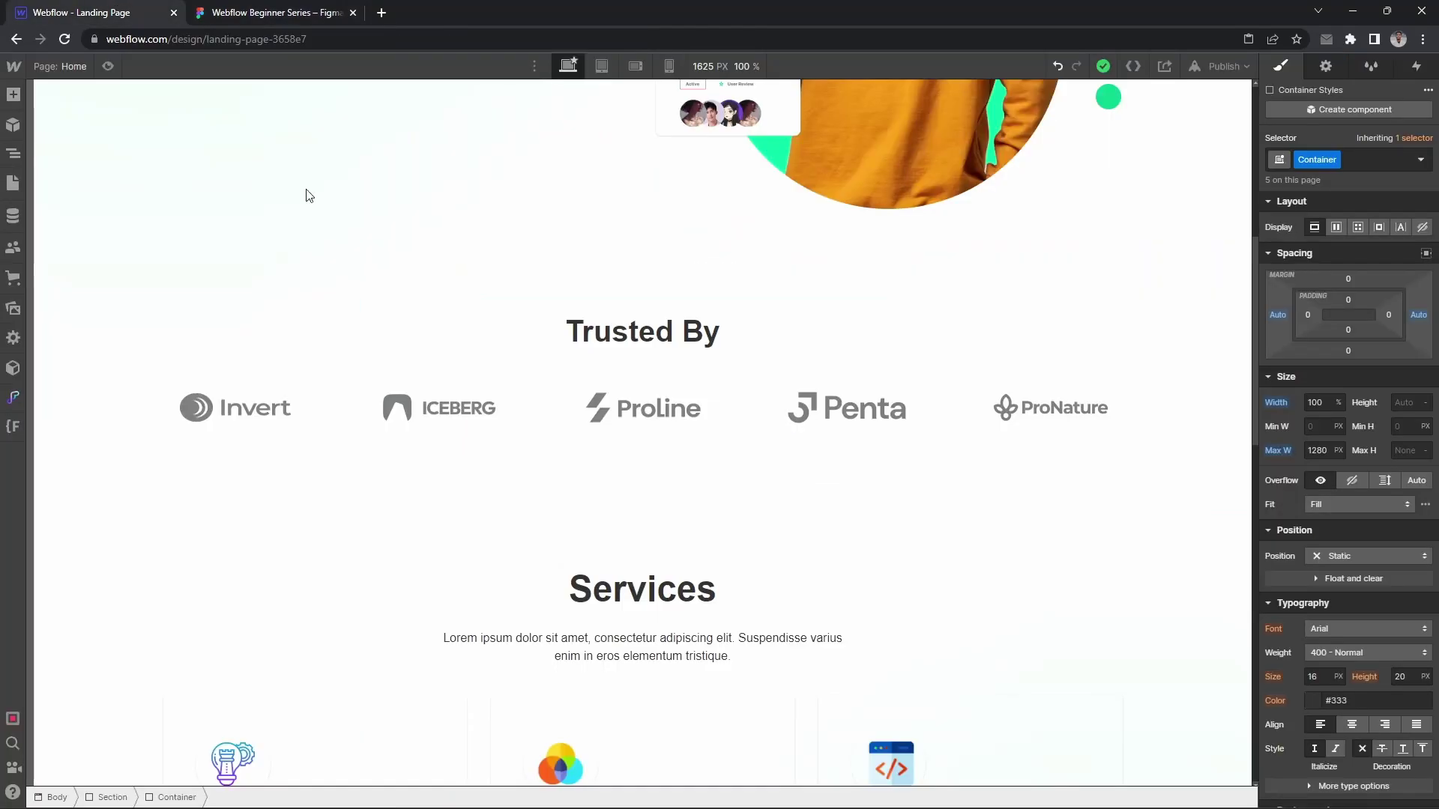
{"action": "left_click", "coordinate": [652, 633]}
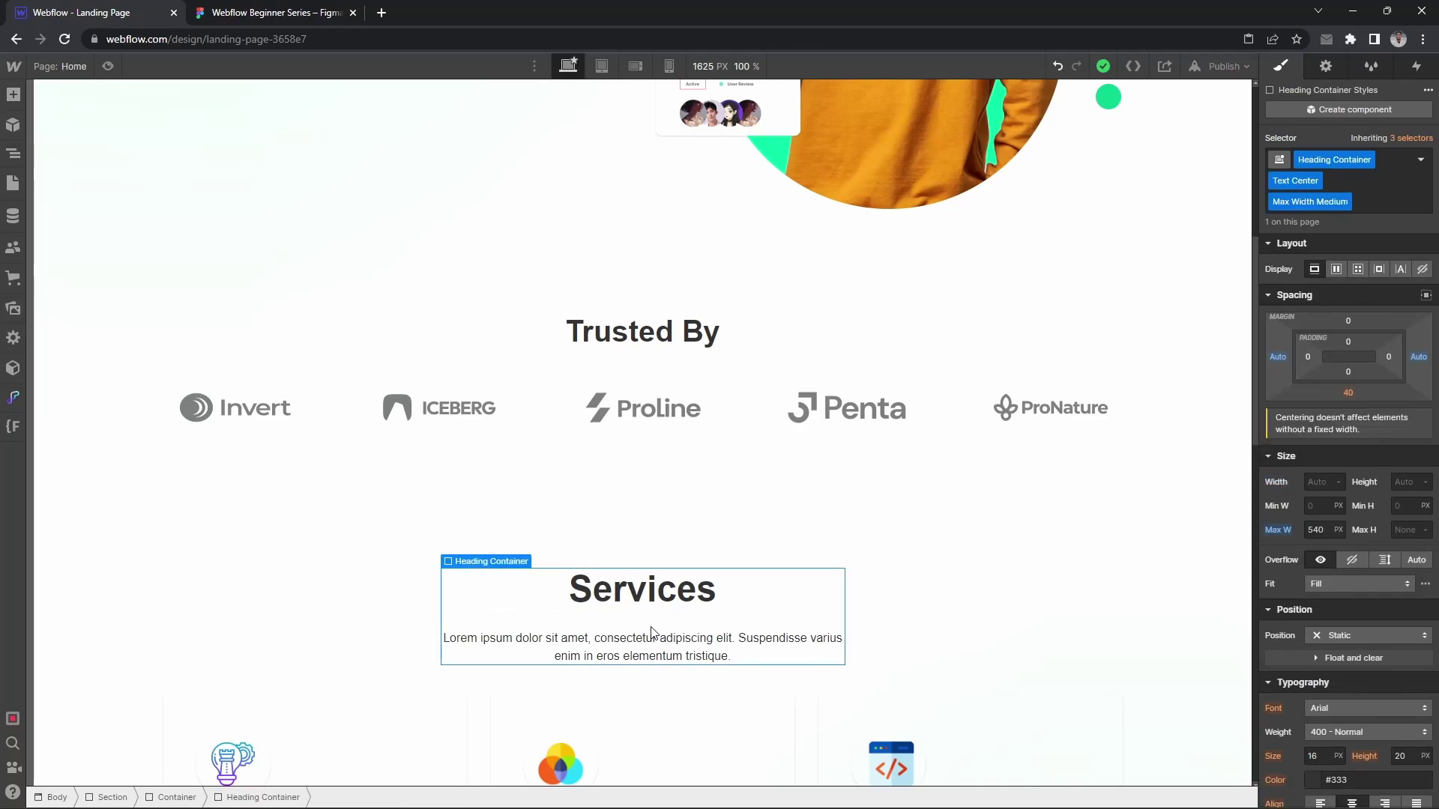
{"action": "scroll", "coordinate": [651, 634], "scroll_direction": "down", "scroll_amount": 12}
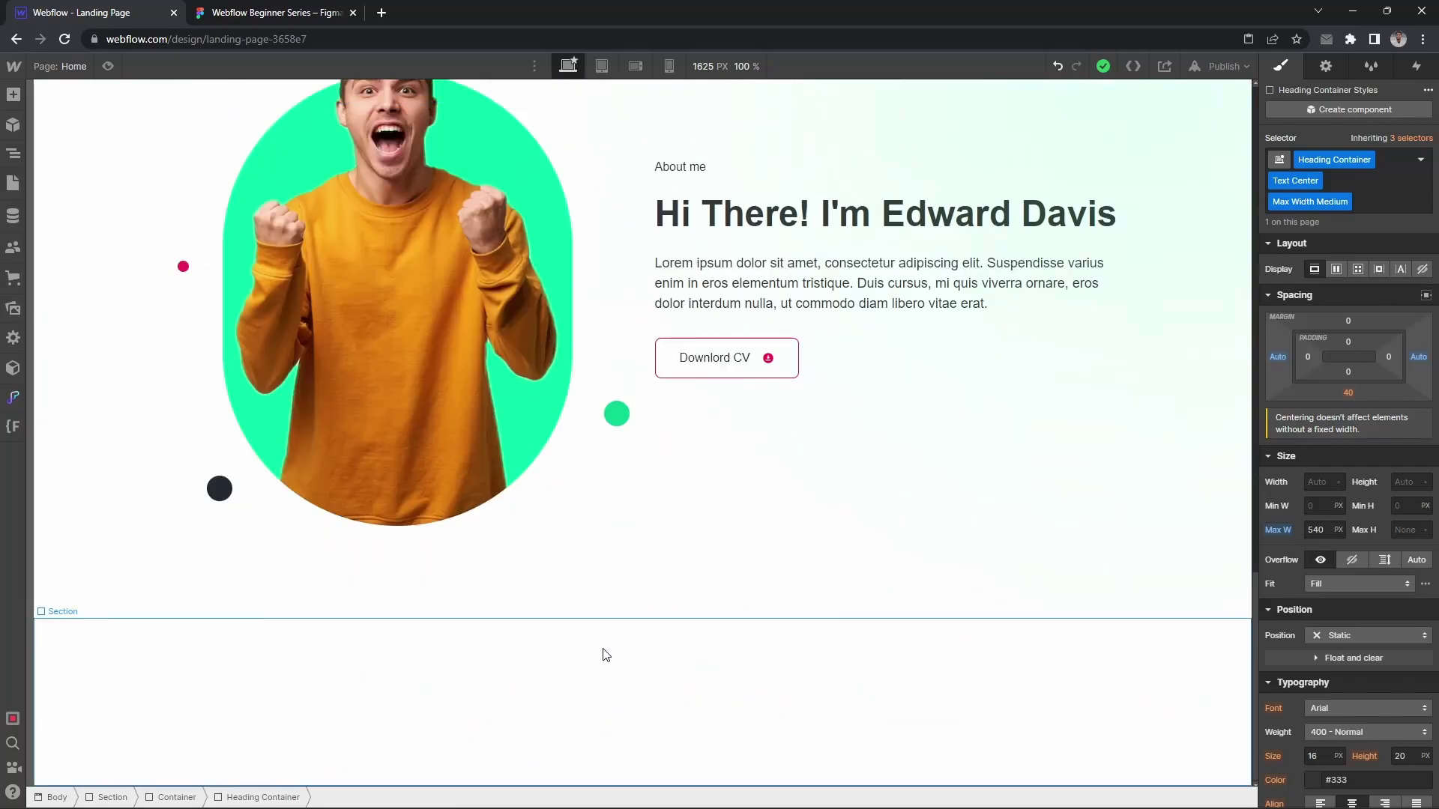
{"action": "left_click", "coordinate": [599, 651]}
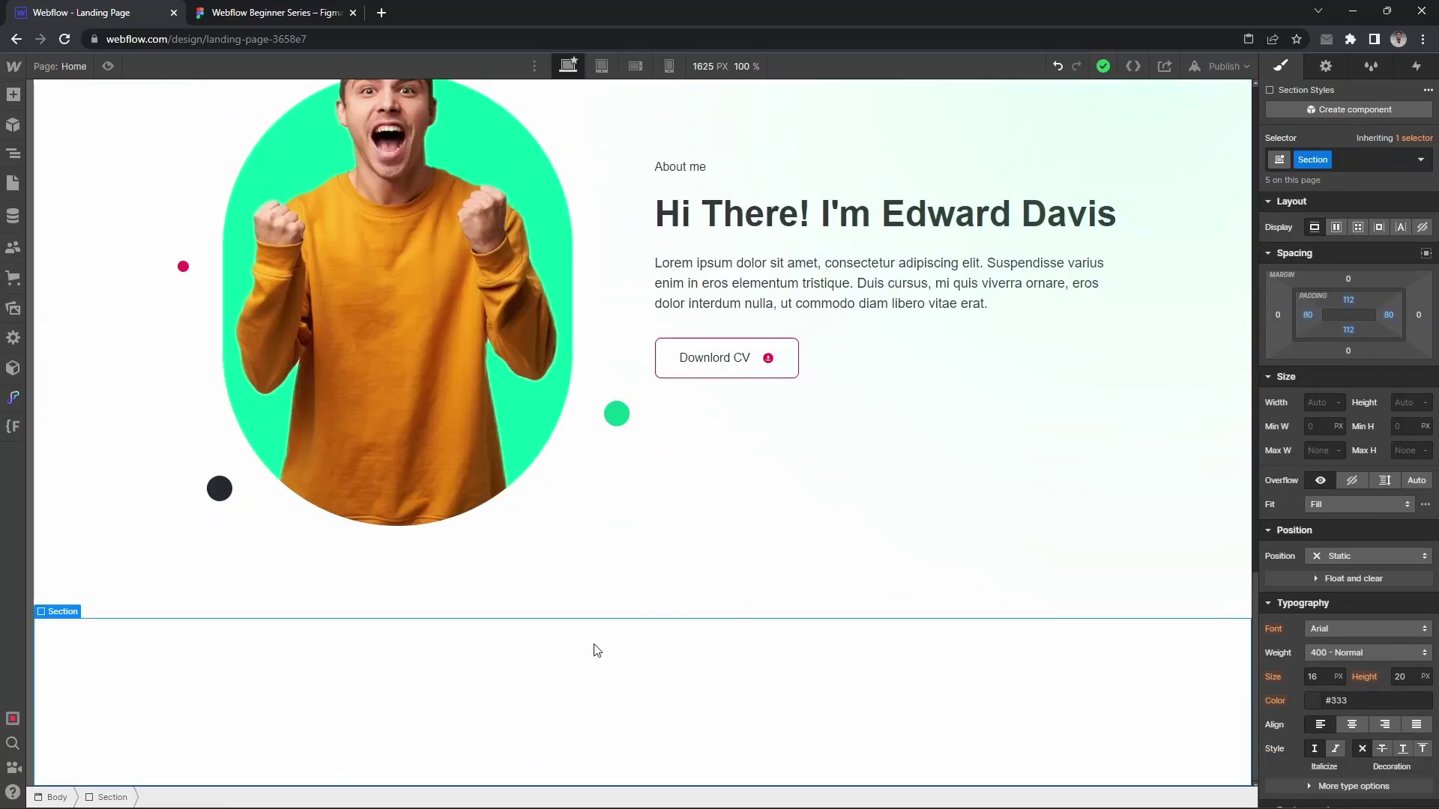
{"action": "key", "text": "ctrl+v"}
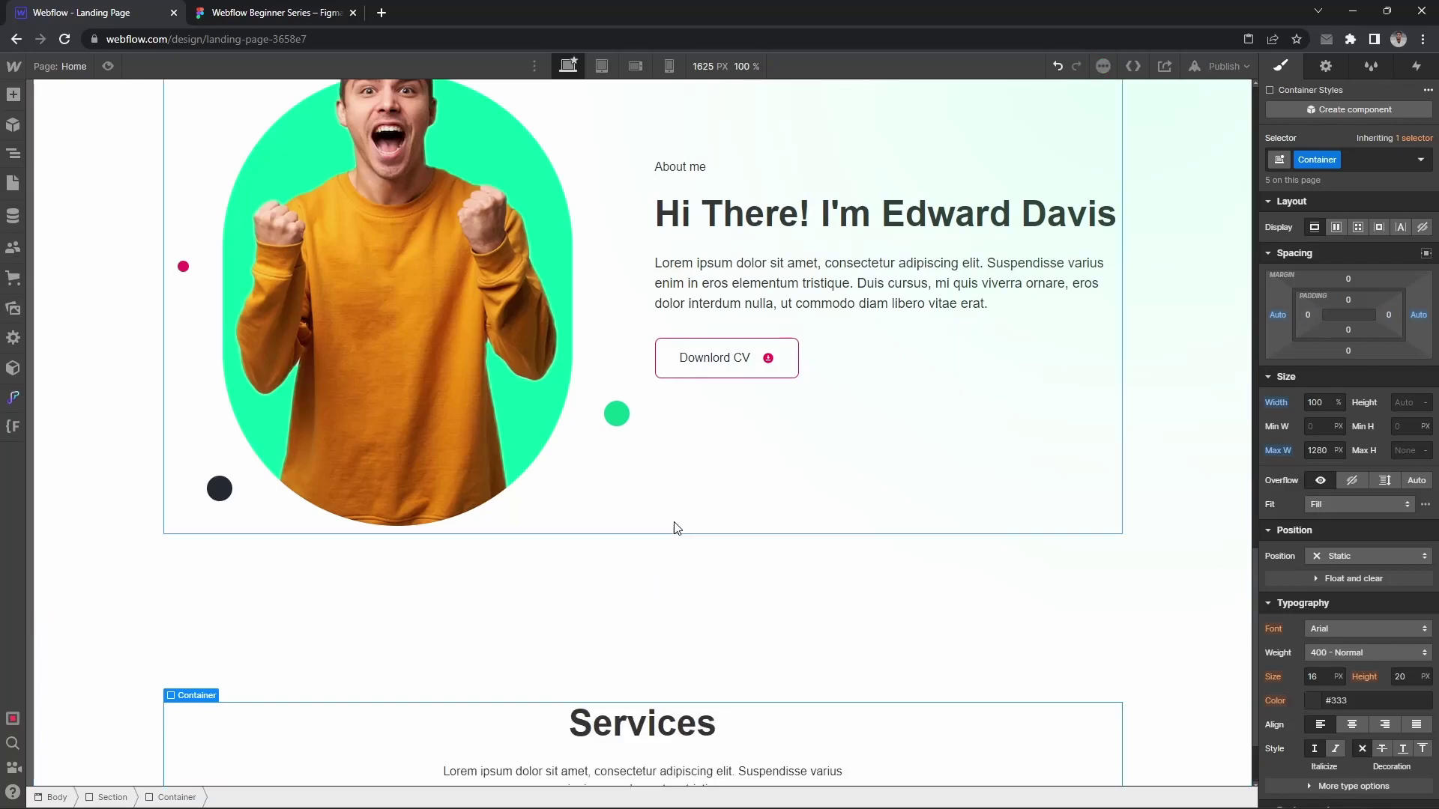
Step: Replace the pasted Services heading with the text "Customer testimonials" copied from the Figma design
{"action": "scroll", "coordinate": [674, 530], "scroll_direction": "down", "scroll_amount": 2}
{"action": "left_click", "coordinate": [650, 599]}
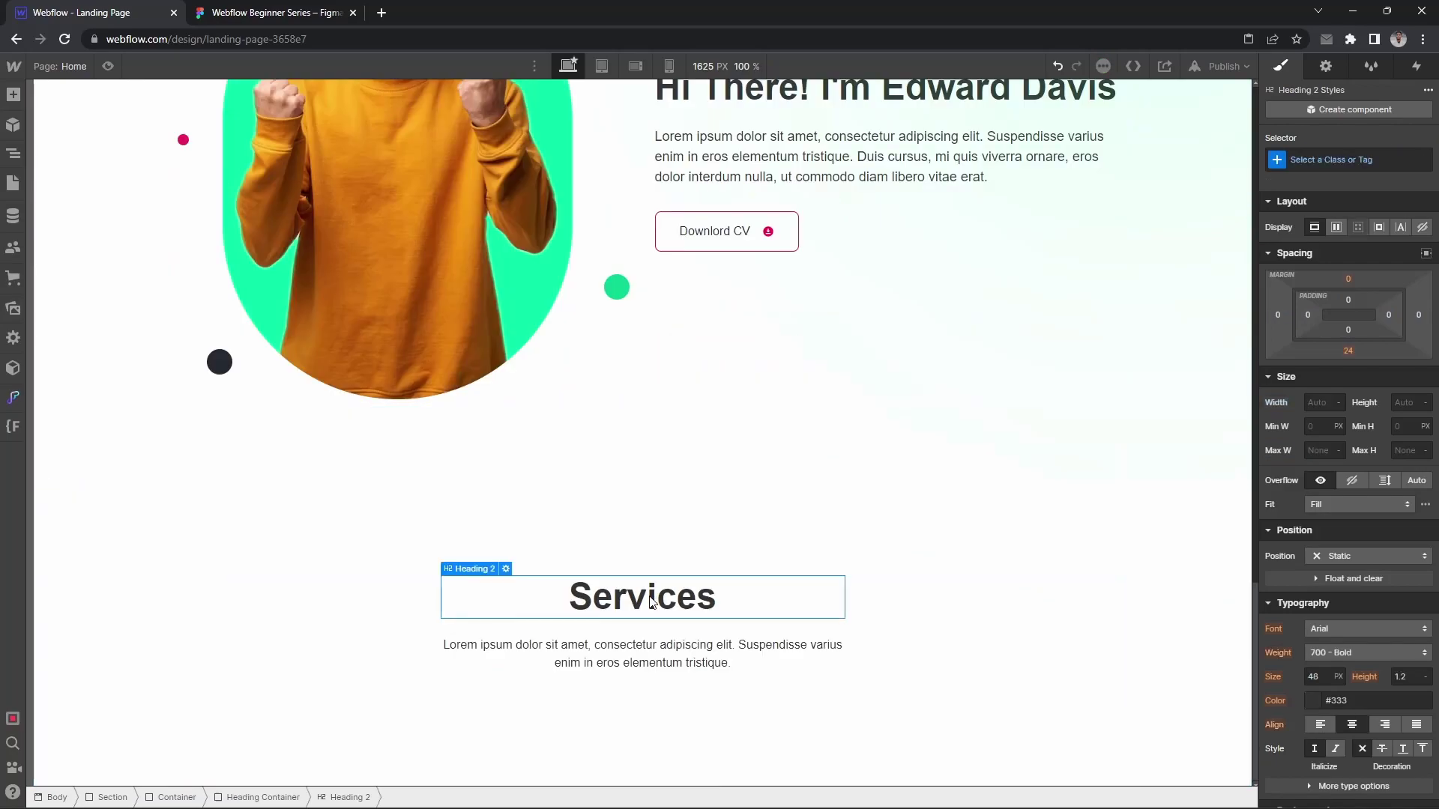
{"action": "left_click", "coordinate": [247, 12]}
{"action": "left_click", "coordinate": [651, 358], "text": "ctrl"}
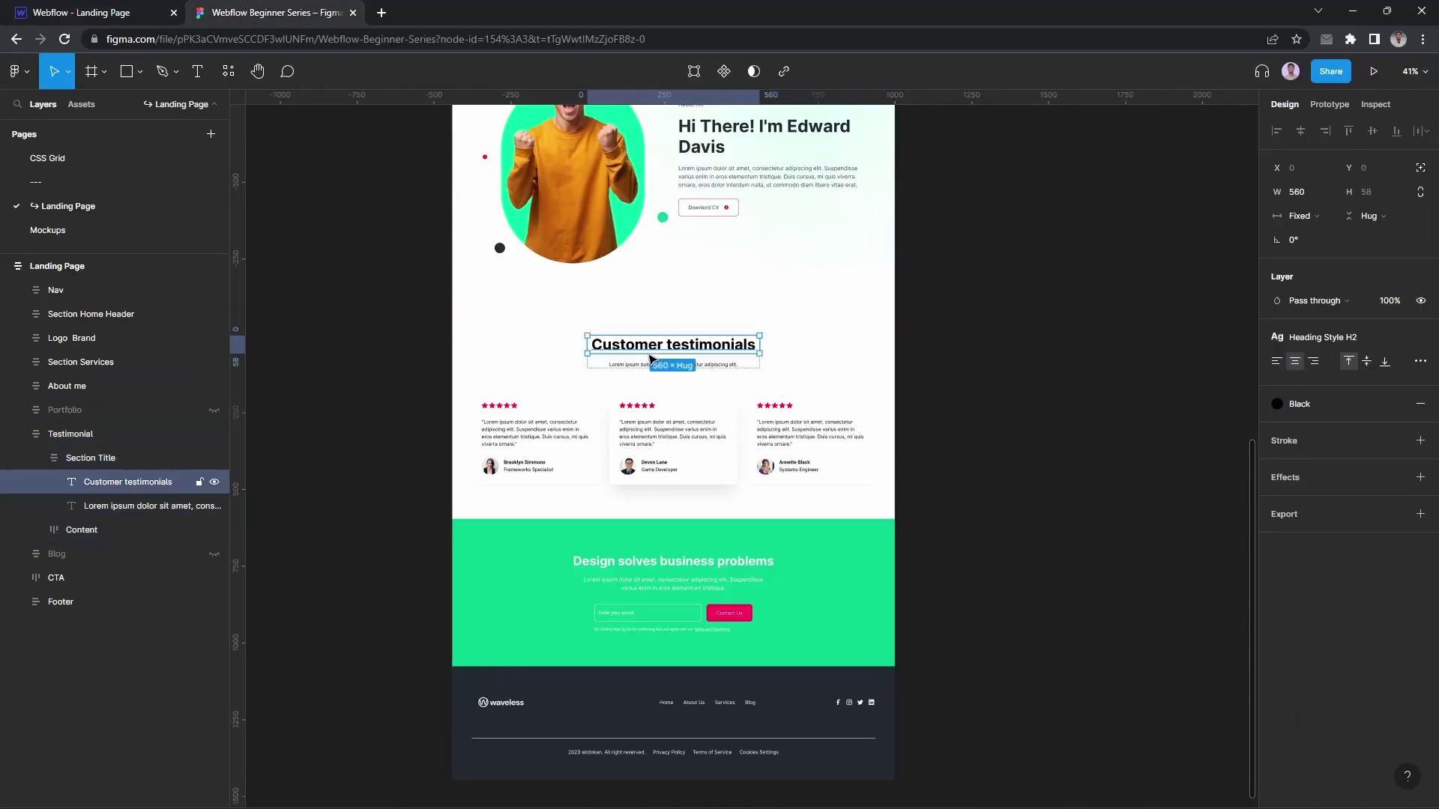
{"action": "left_click", "coordinate": [97, 12]}
{"action": "double_click", "coordinate": [653, 592]}
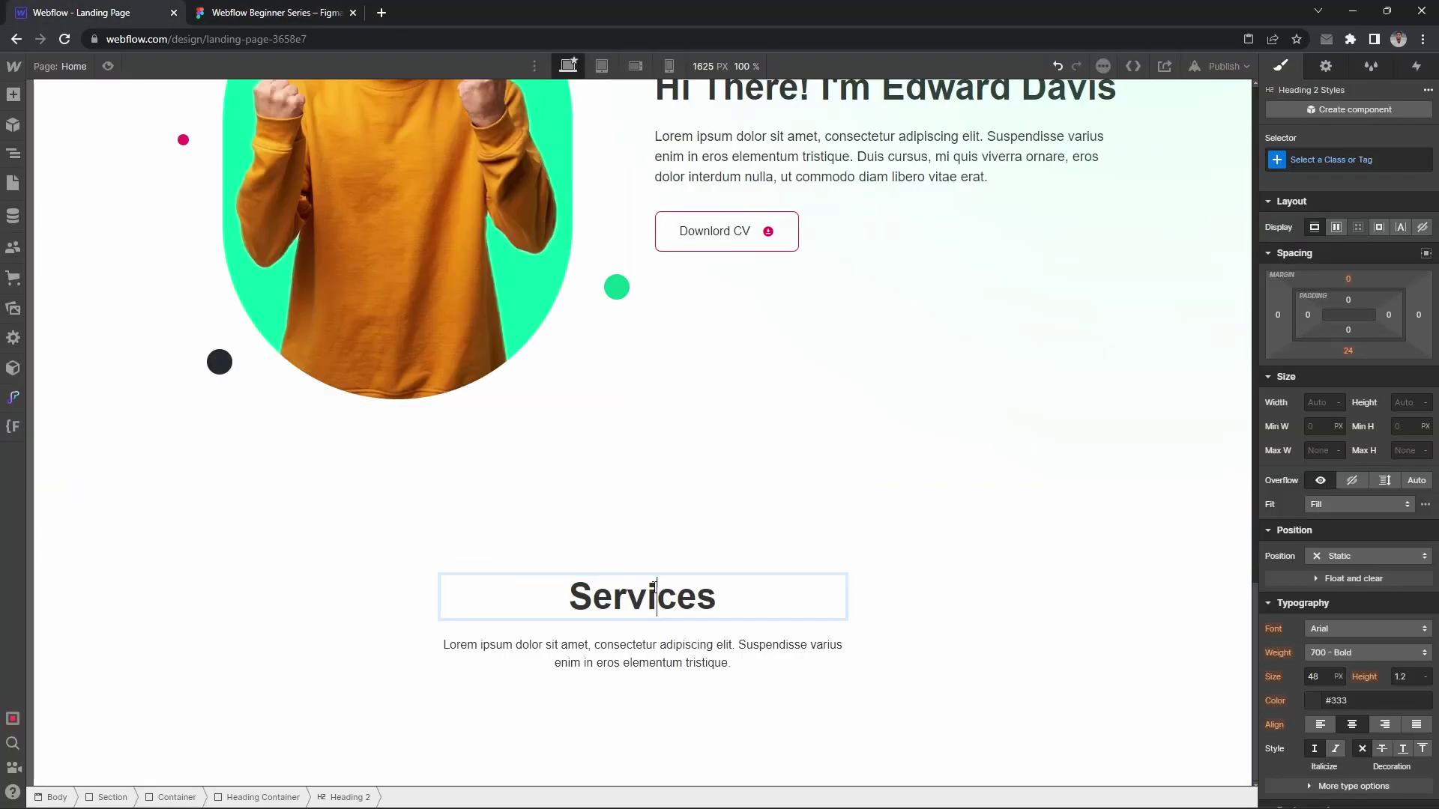
{"action": "key", "text": "ctrl+a"}
{"action": "type", "text": "Customer testimonials"}
Step: Replace the paragraph under the heading with Figma's "Lorem ipsum dolor sit amet, consectetur adipiscing elit."
{"action": "left_click", "coordinate": [224, 12]}
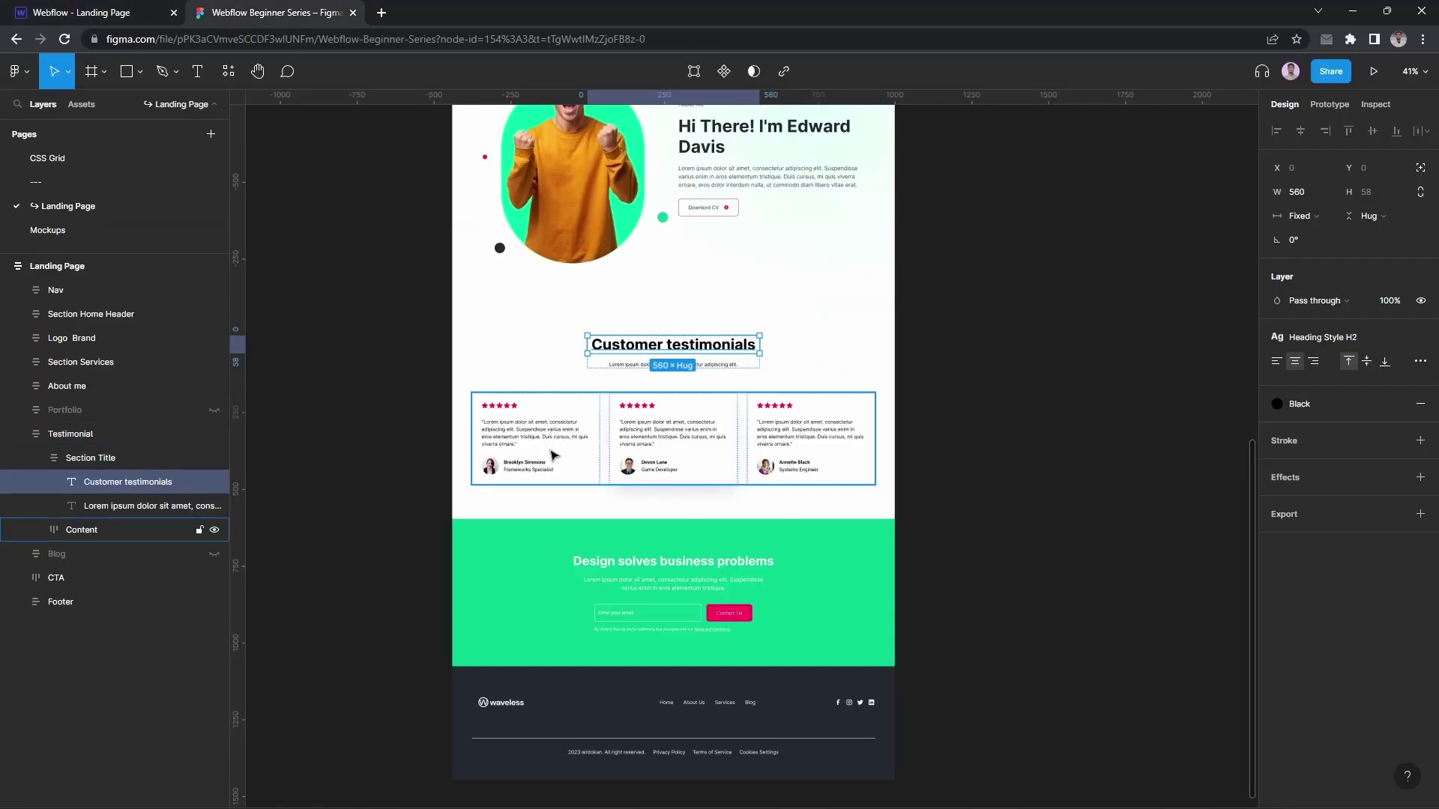
{"action": "left_click", "coordinate": [630, 365]}
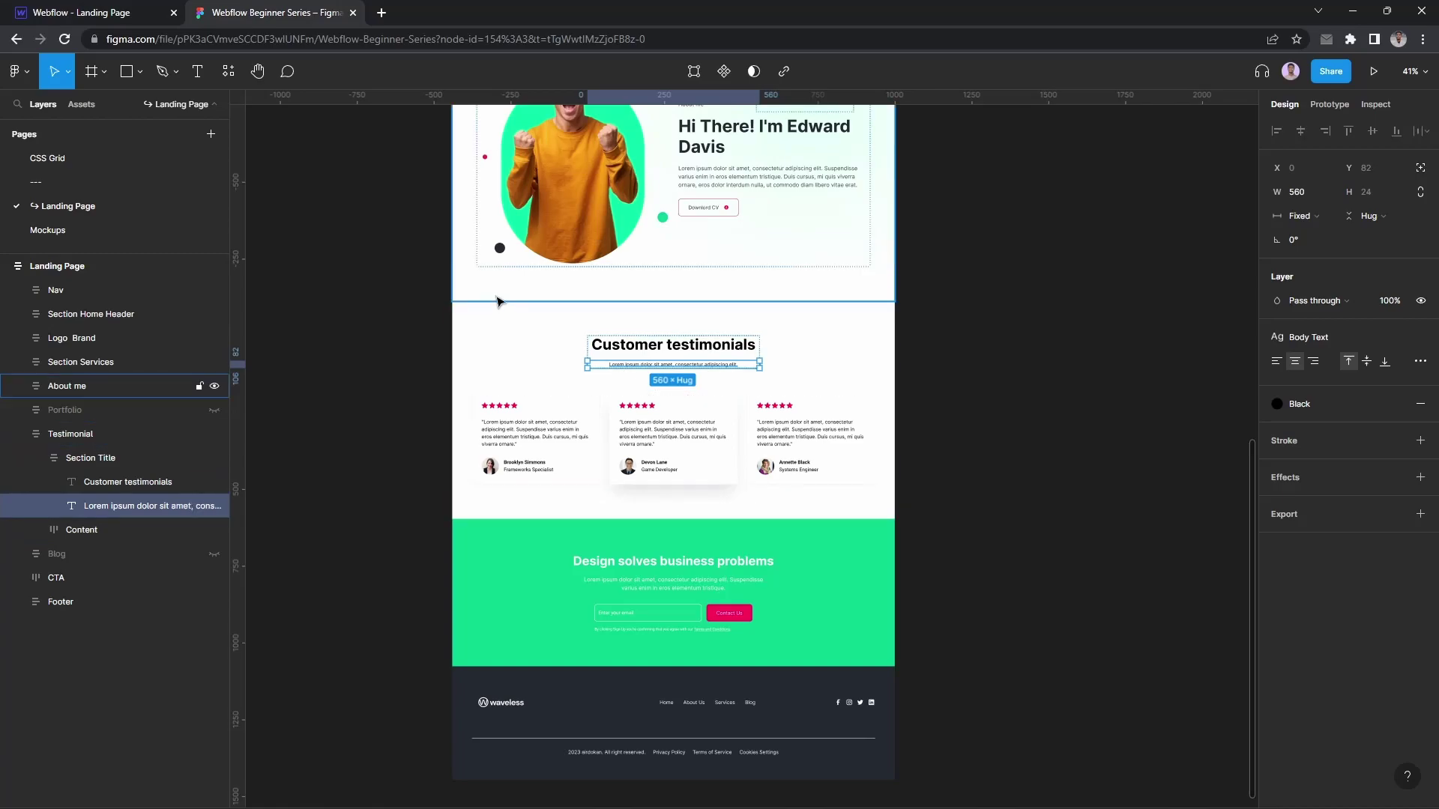
{"action": "left_click", "coordinate": [97, 12]}
{"action": "double_click", "coordinate": [653, 646]}
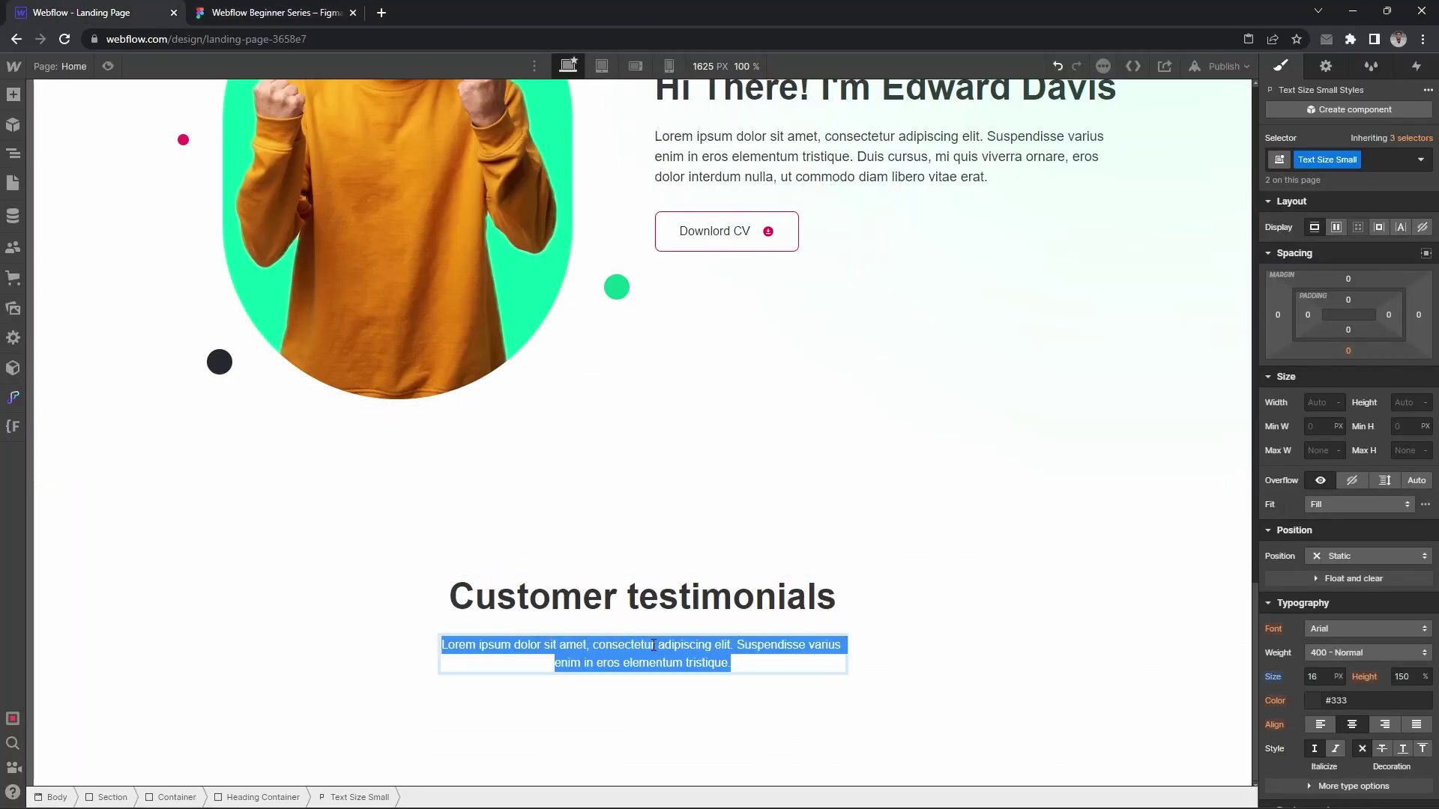
{"action": "type", "text": "Lorem ipsum dolor sit amet, consectetur adipiscing elit."}
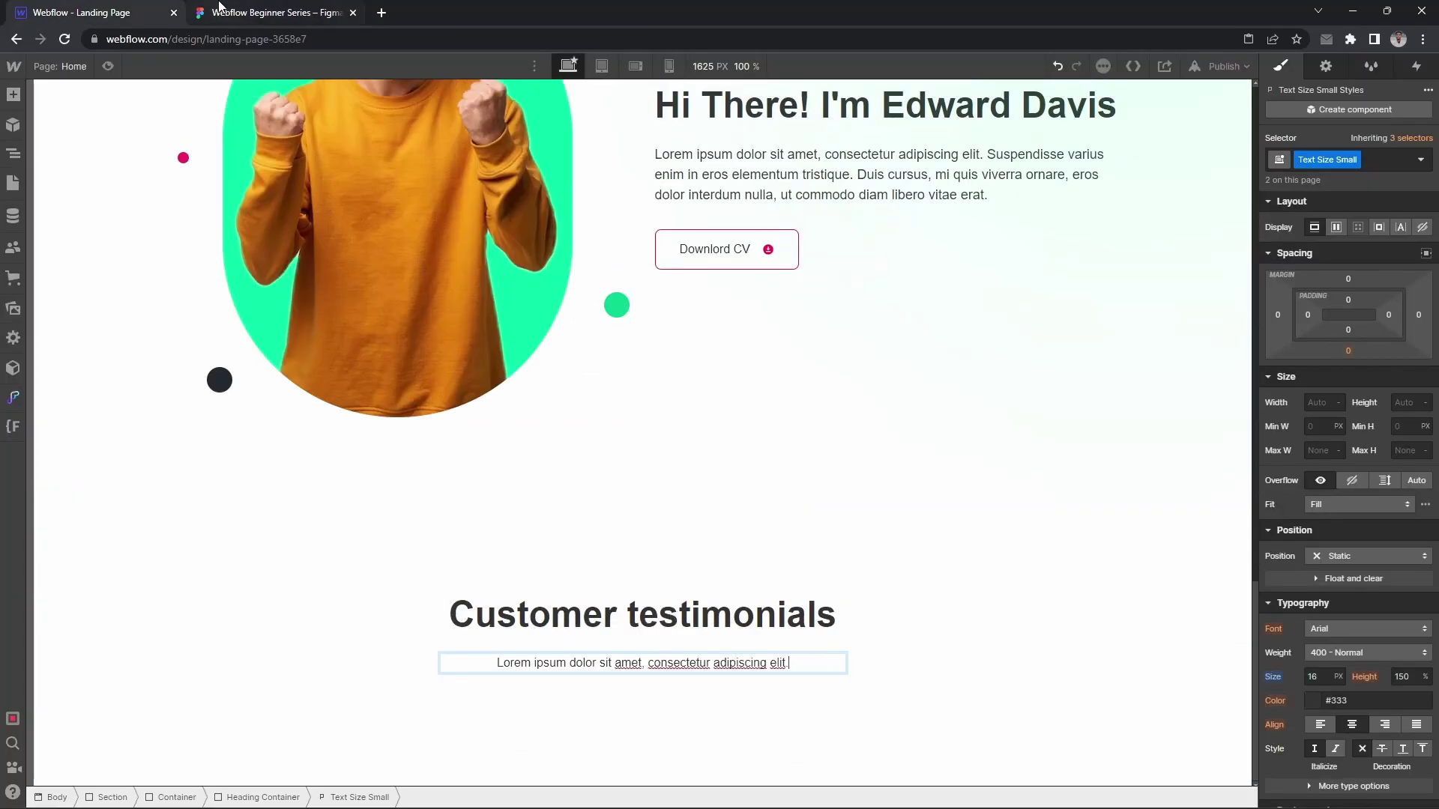
Step: Switch to Figma and examine the layout of the Content frame holding the three testimonial cards
{"action": "left_click", "coordinate": [221, 9]}
{"action": "left_click", "coordinate": [606, 452]}
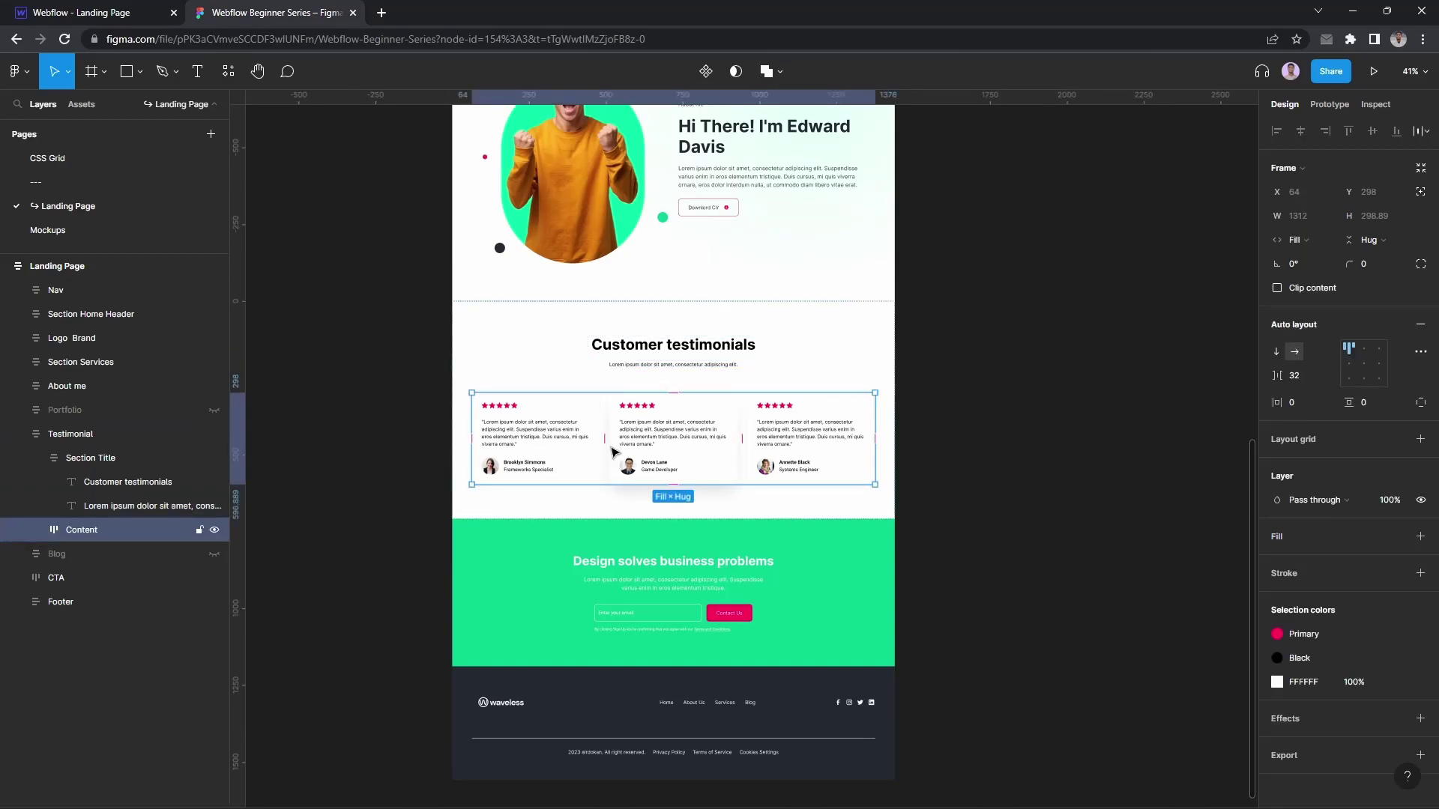
{"action": "scroll", "coordinate": [555, 405], "scroll_direction": "down", "scroll_amount": 2}
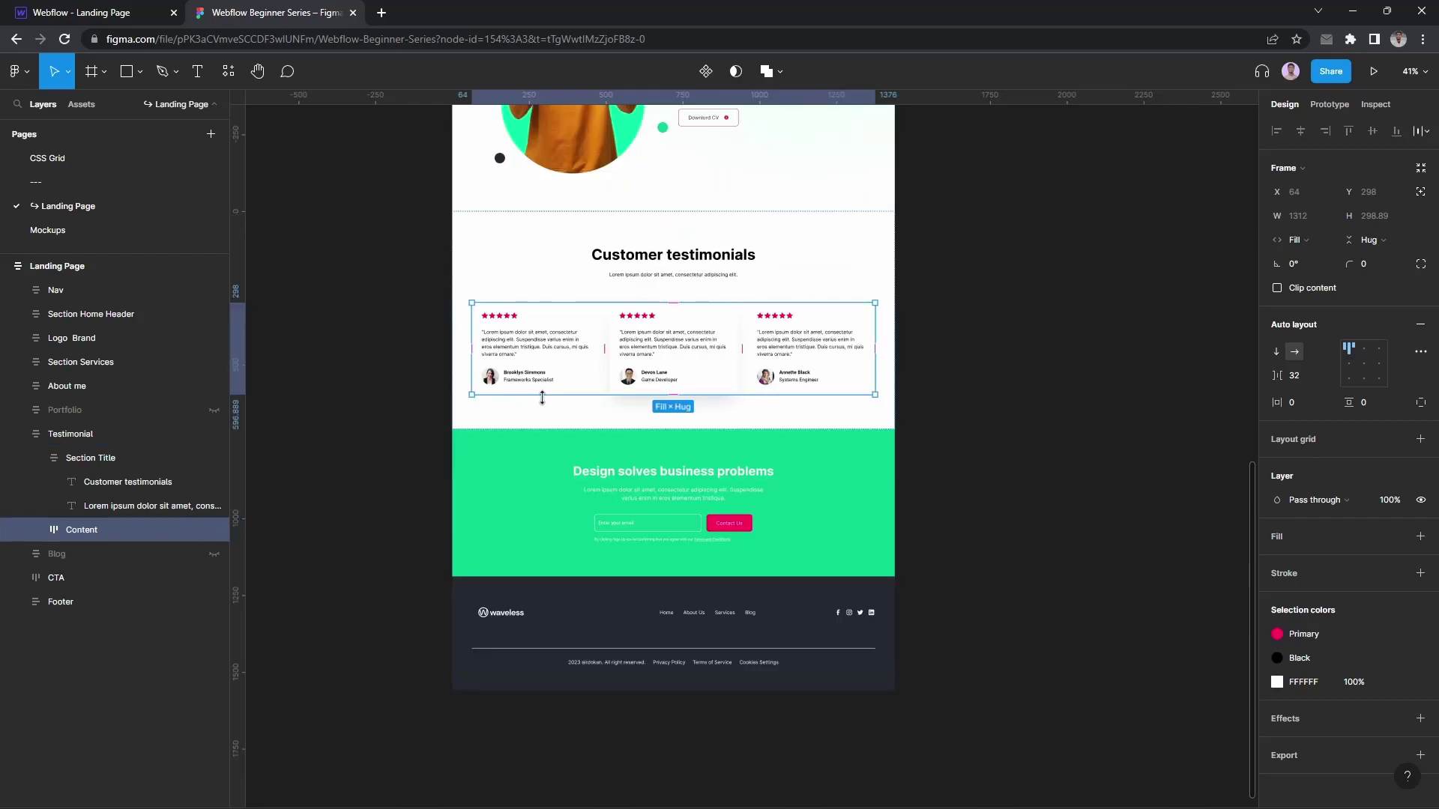
{"action": "scroll", "coordinate": [558, 407], "scroll_direction": "up", "scroll_amount": 3}
{"action": "key", "text": "Return"}
Step: Switch to Webflow and add a div block to the container below the Customer testimonials Heading Container
{"action": "left_click", "coordinate": [96, 13]}
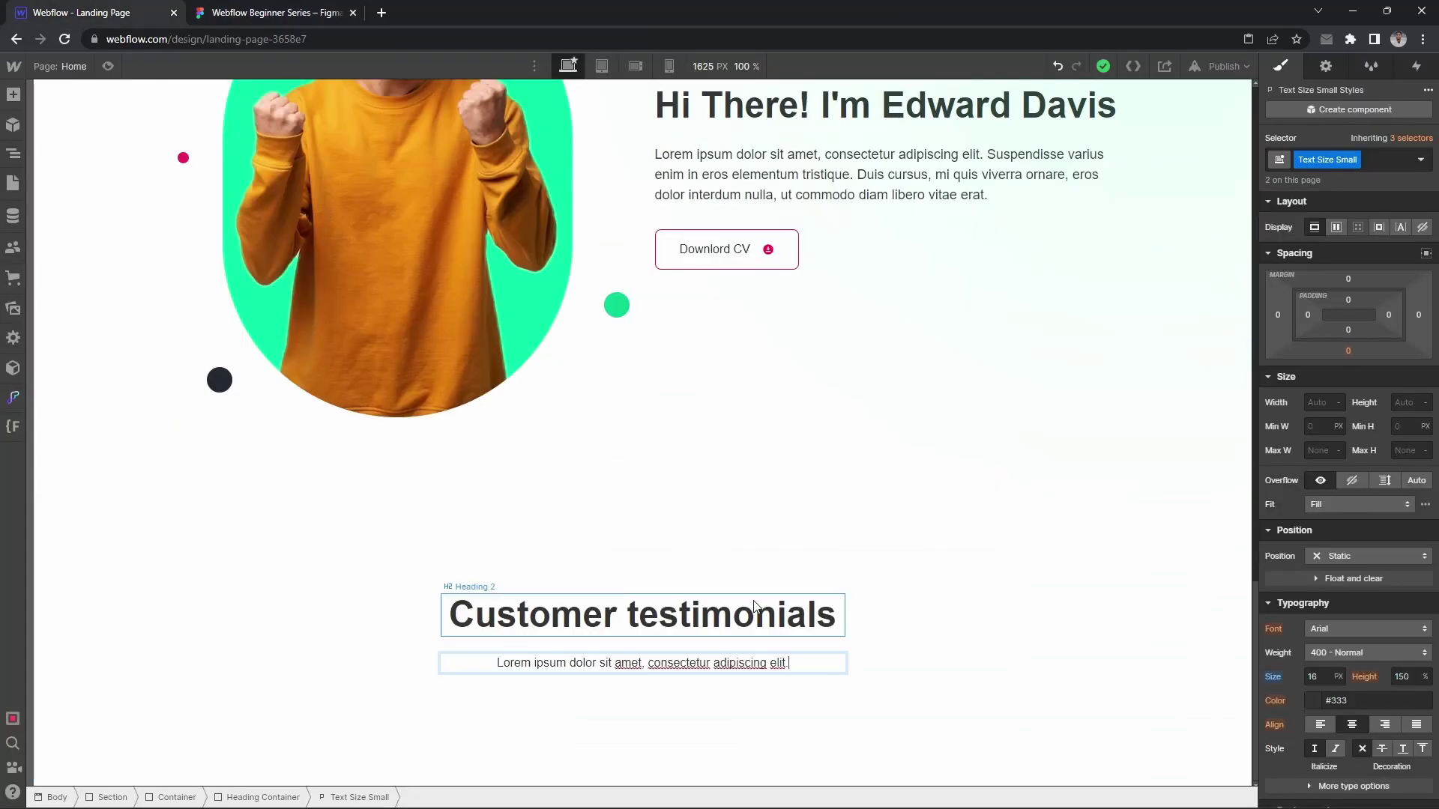
{"action": "left_click", "coordinate": [914, 659]}
{"action": "key", "text": "z"}
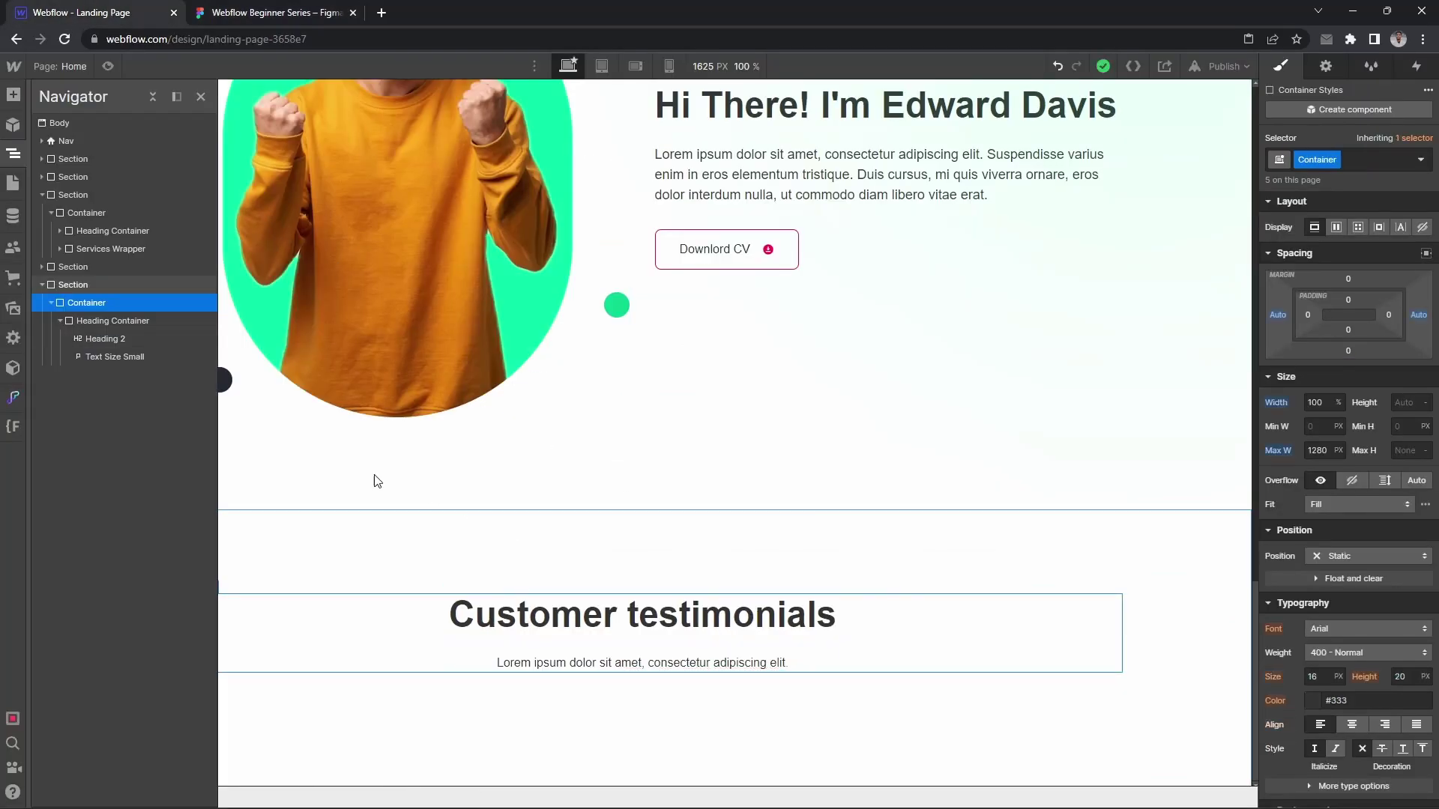
{"action": "key", "text": "ctrl+v"}
Step: Give the new div block the class "Testimonial Wrapper"
{"action": "key", "text": "ctrl+Return"}
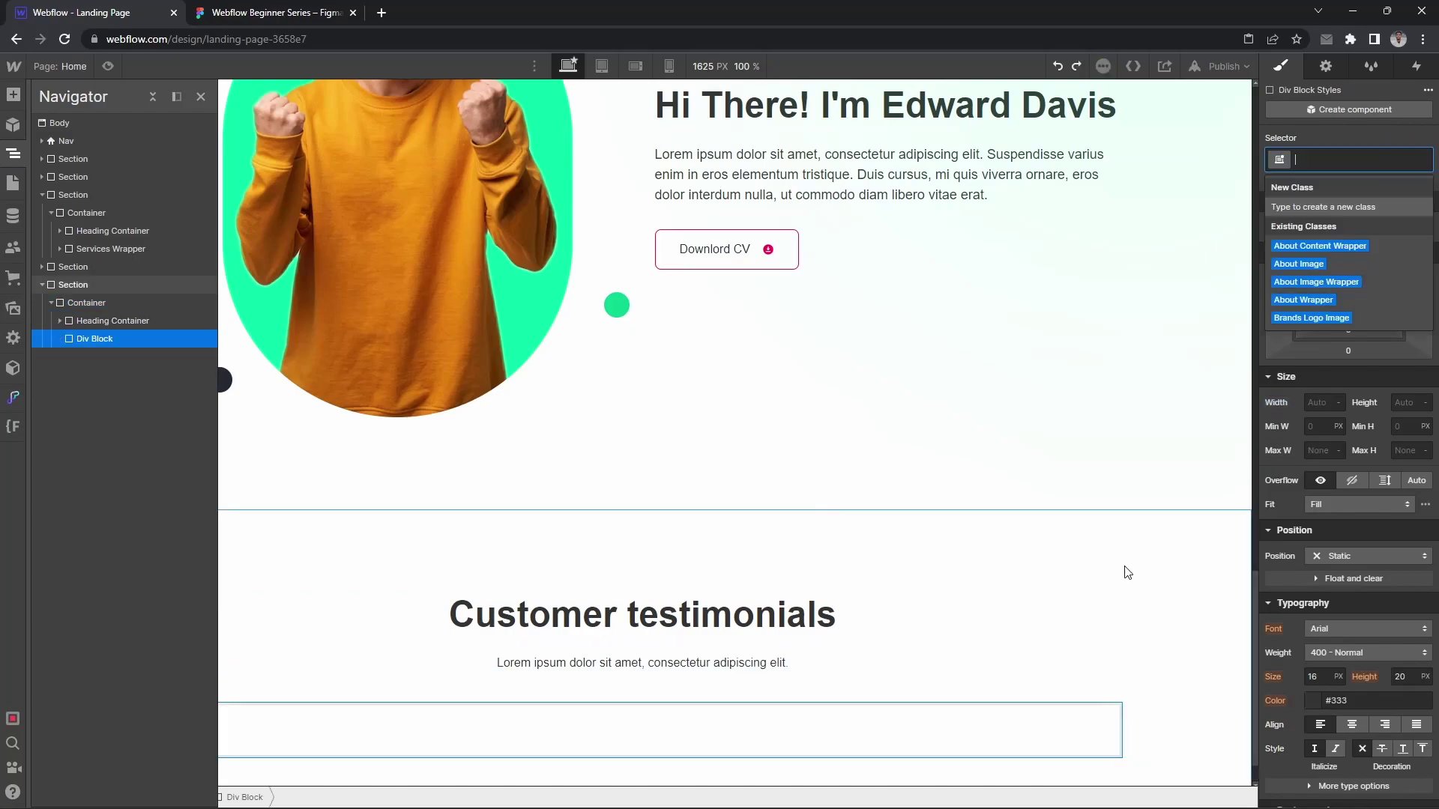
{"action": "type", "text": "Tes"}
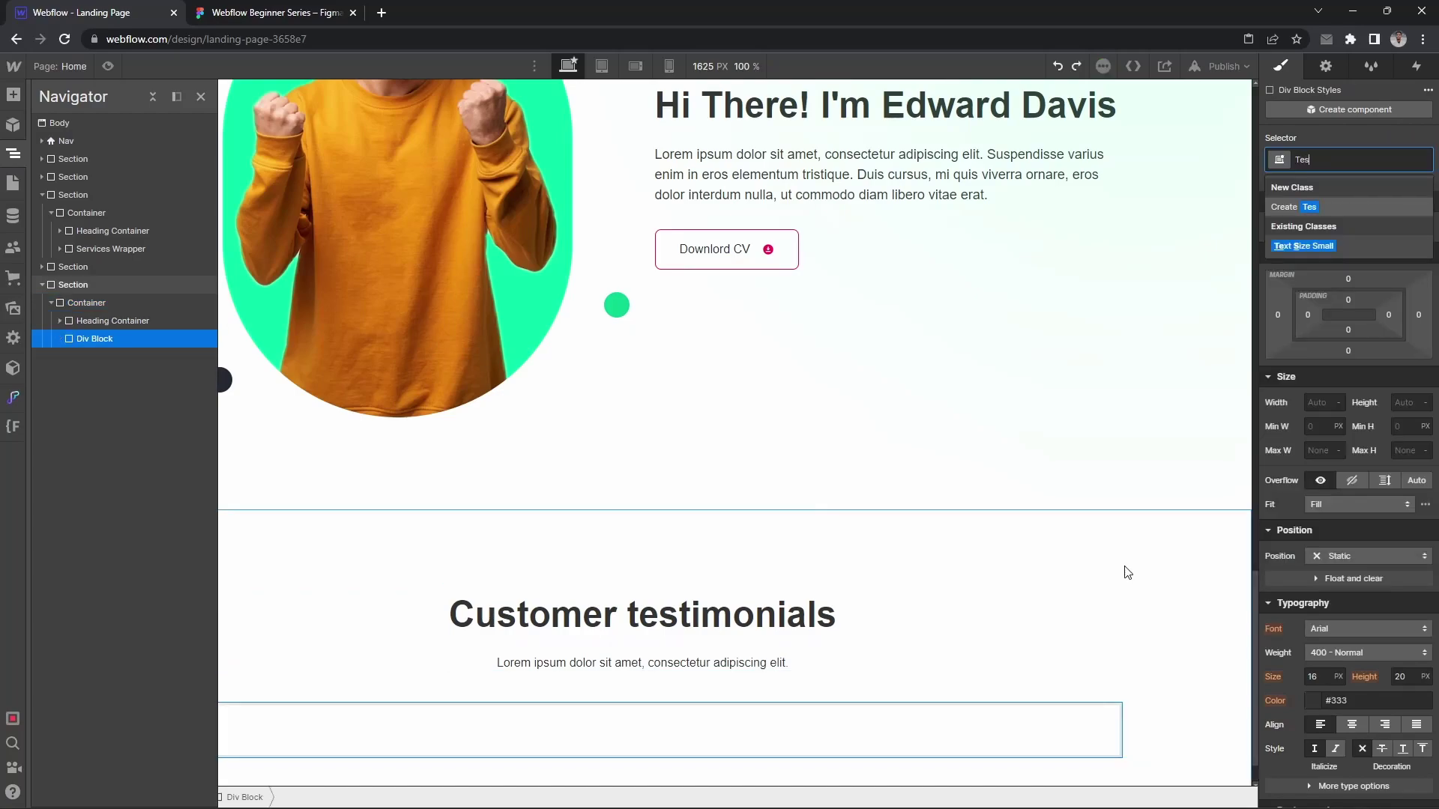
{"action": "type", "text": "timonial"}
{"action": "key", "text": "Return"}
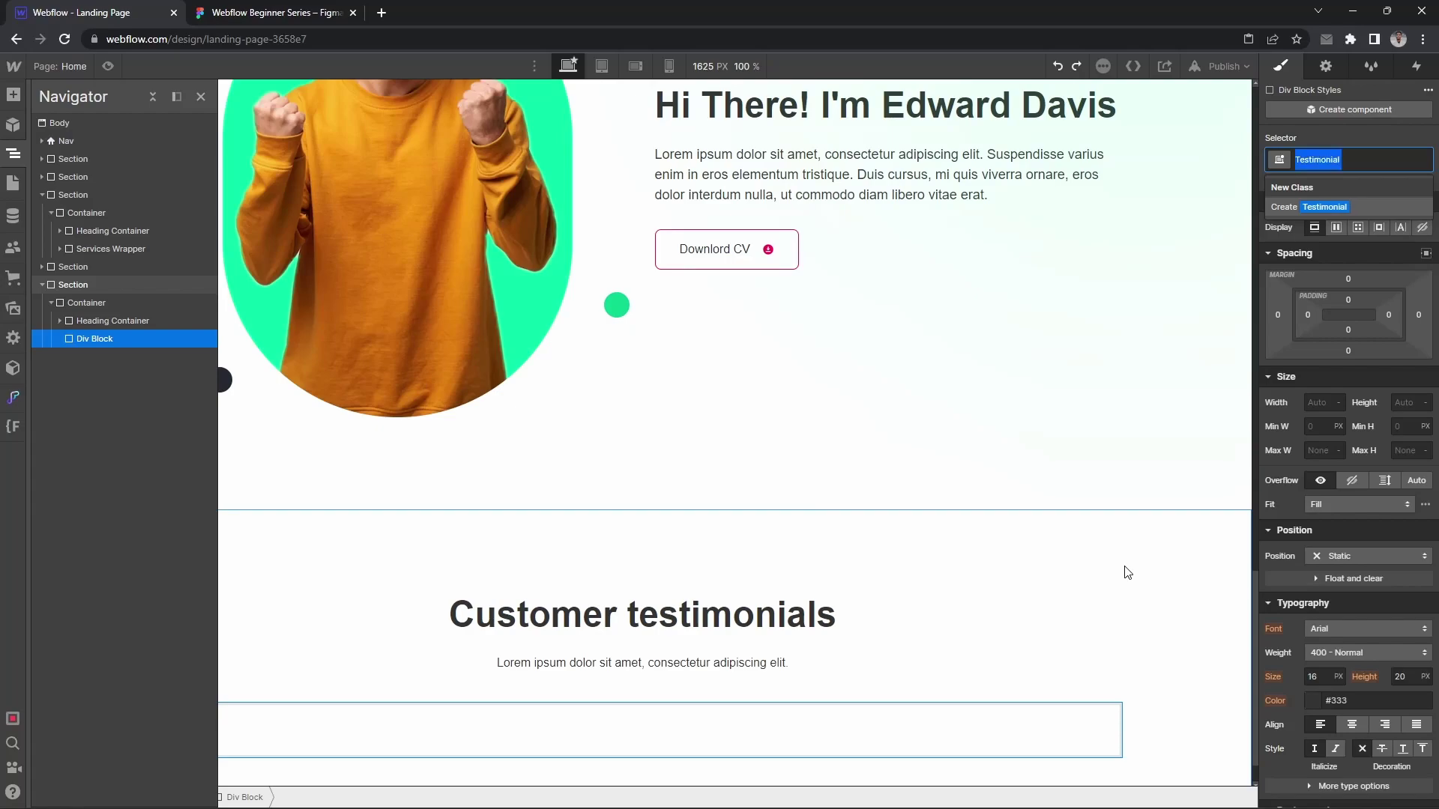
{"action": "type", "text": "W"}
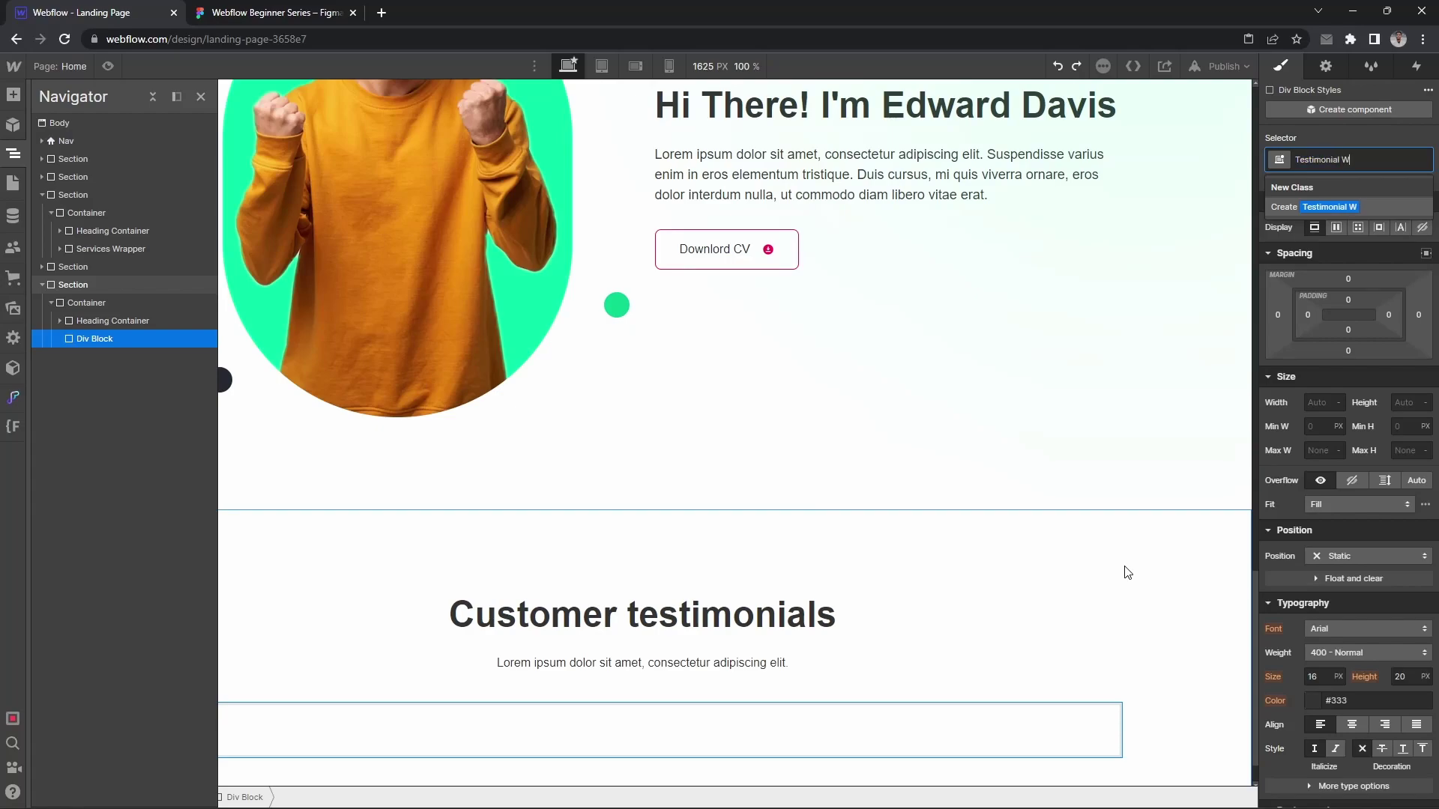
{"action": "type", "text": "rapper"}
{"action": "key", "text": "Return"}
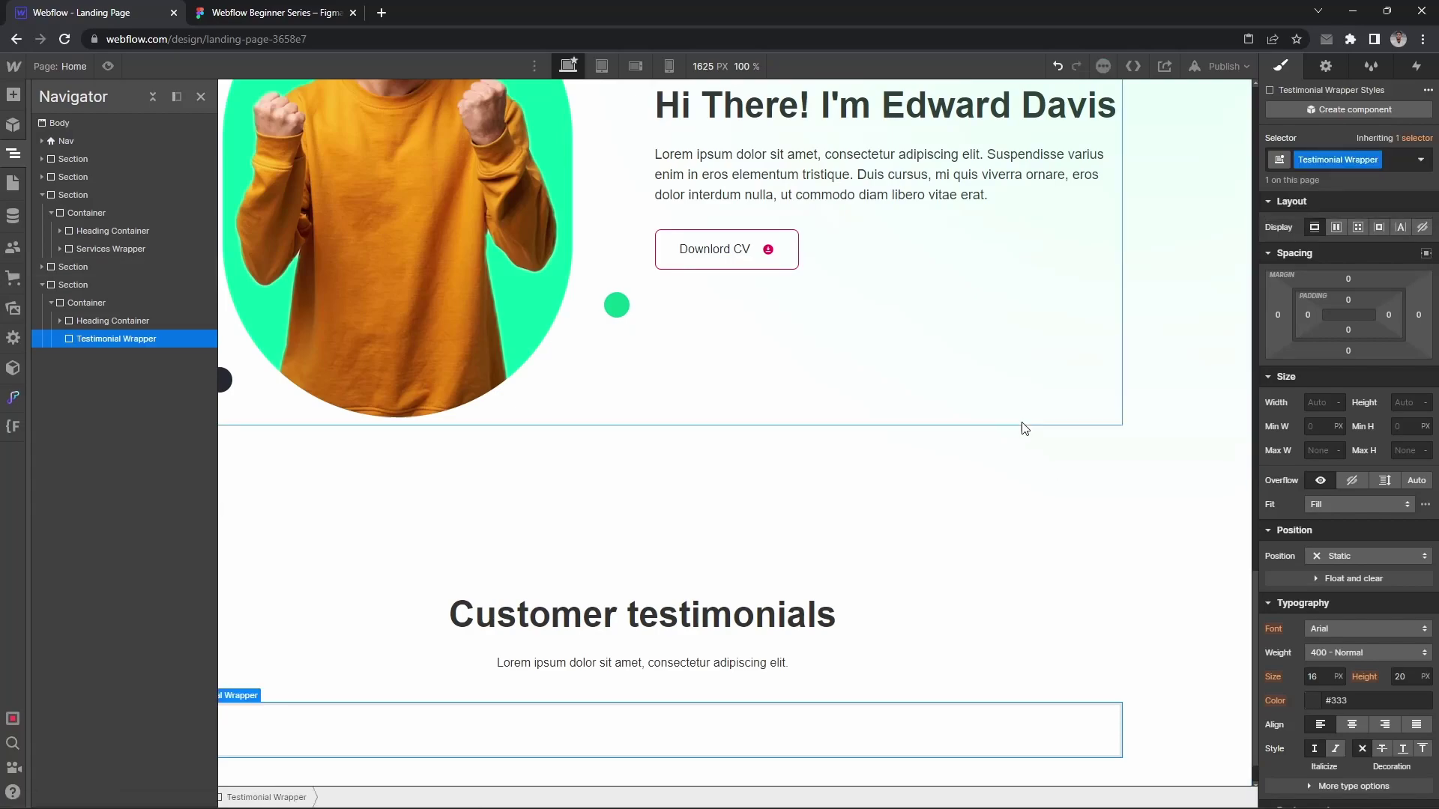
Step: Check the card columns in Figma and make the Testimonial Wrapper a grid with three columns and one row
{"action": "scroll", "coordinate": [891, 442], "scroll_direction": "down", "scroll_amount": 1}
{"action": "left_click", "coordinate": [702, 674]}
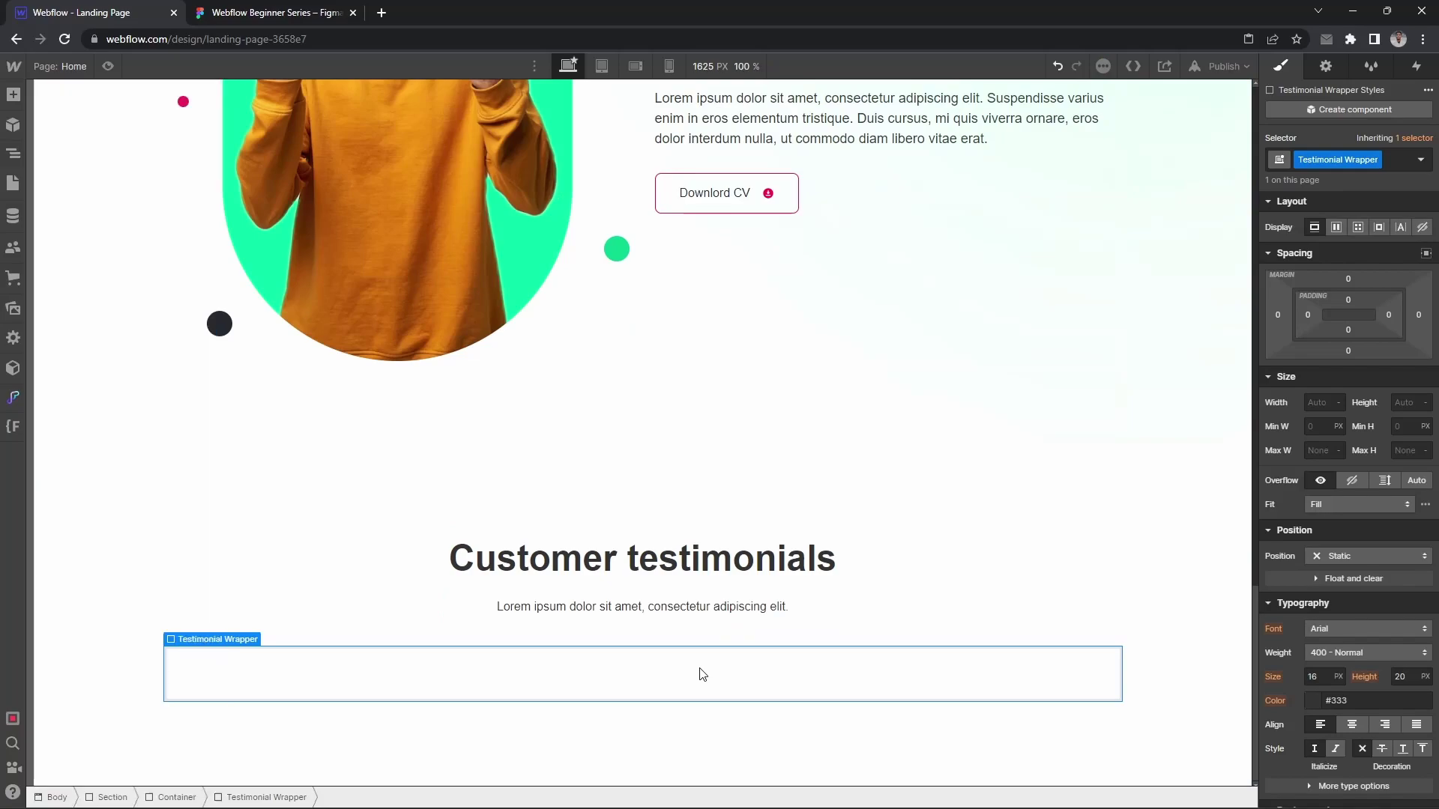
{"action": "left_click", "coordinate": [228, 11]}
{"action": "scroll", "coordinate": [554, 337], "scroll_direction": "down", "scroll_amount": 2}
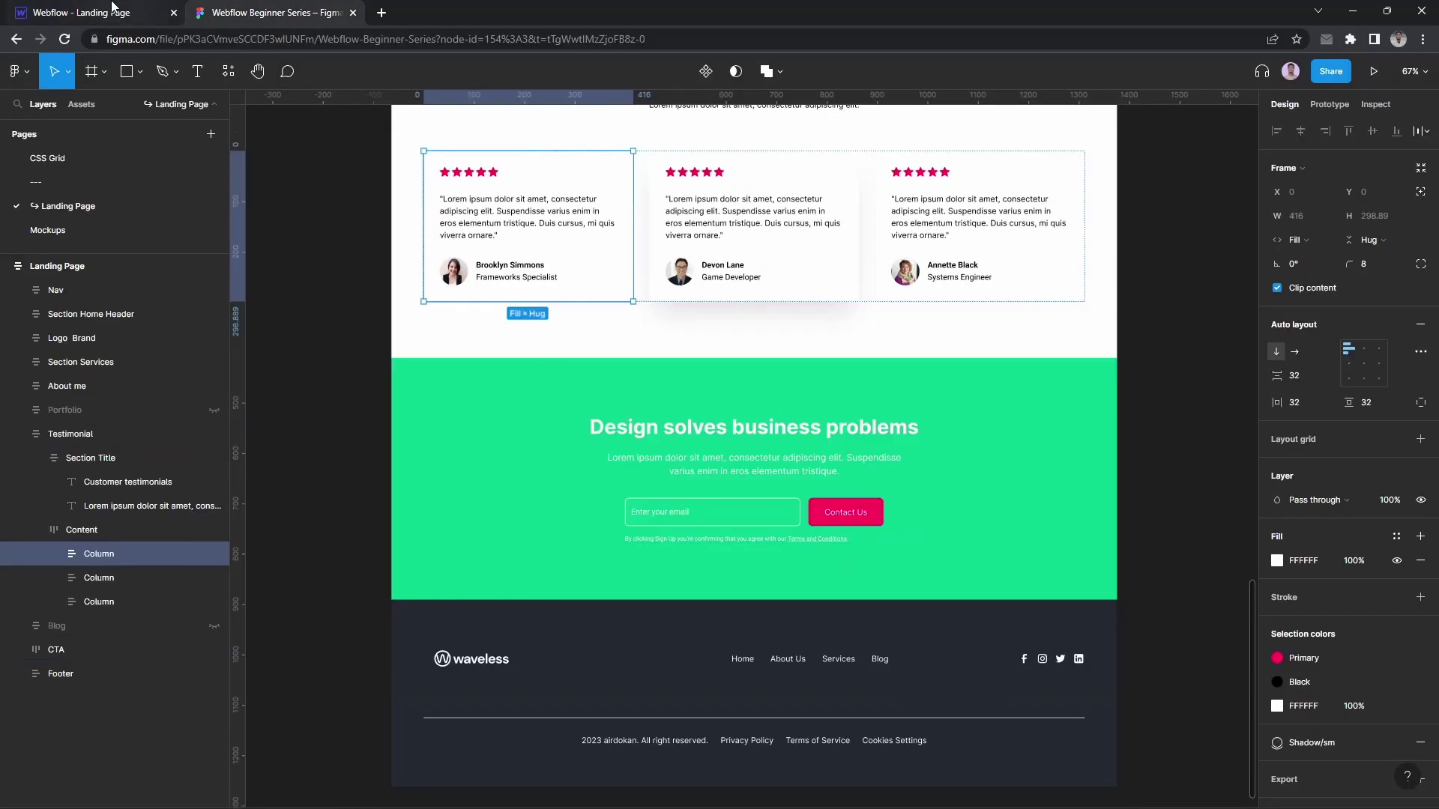
{"action": "left_click", "coordinate": [82, 12]}
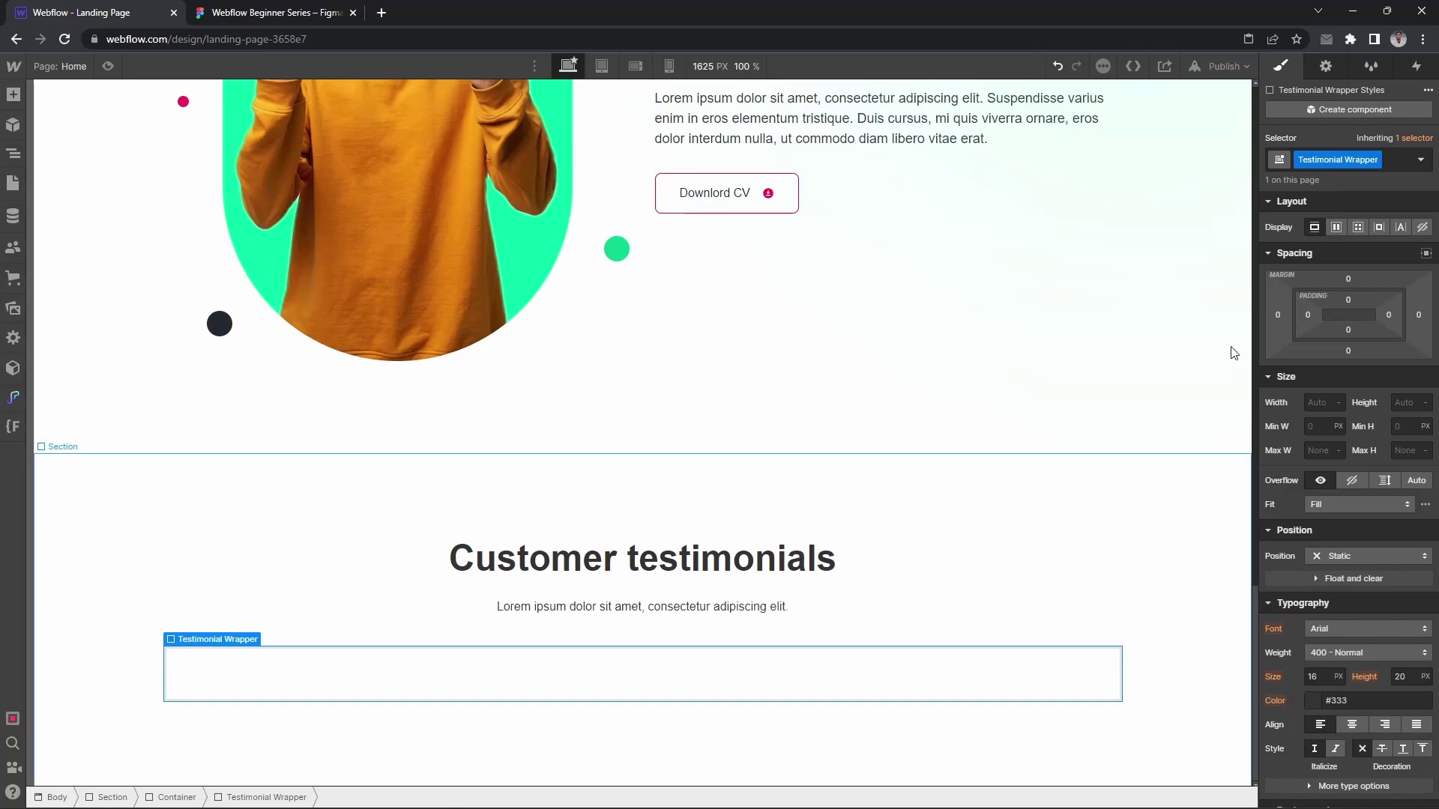
{"action": "left_click", "coordinate": [1358, 227]}
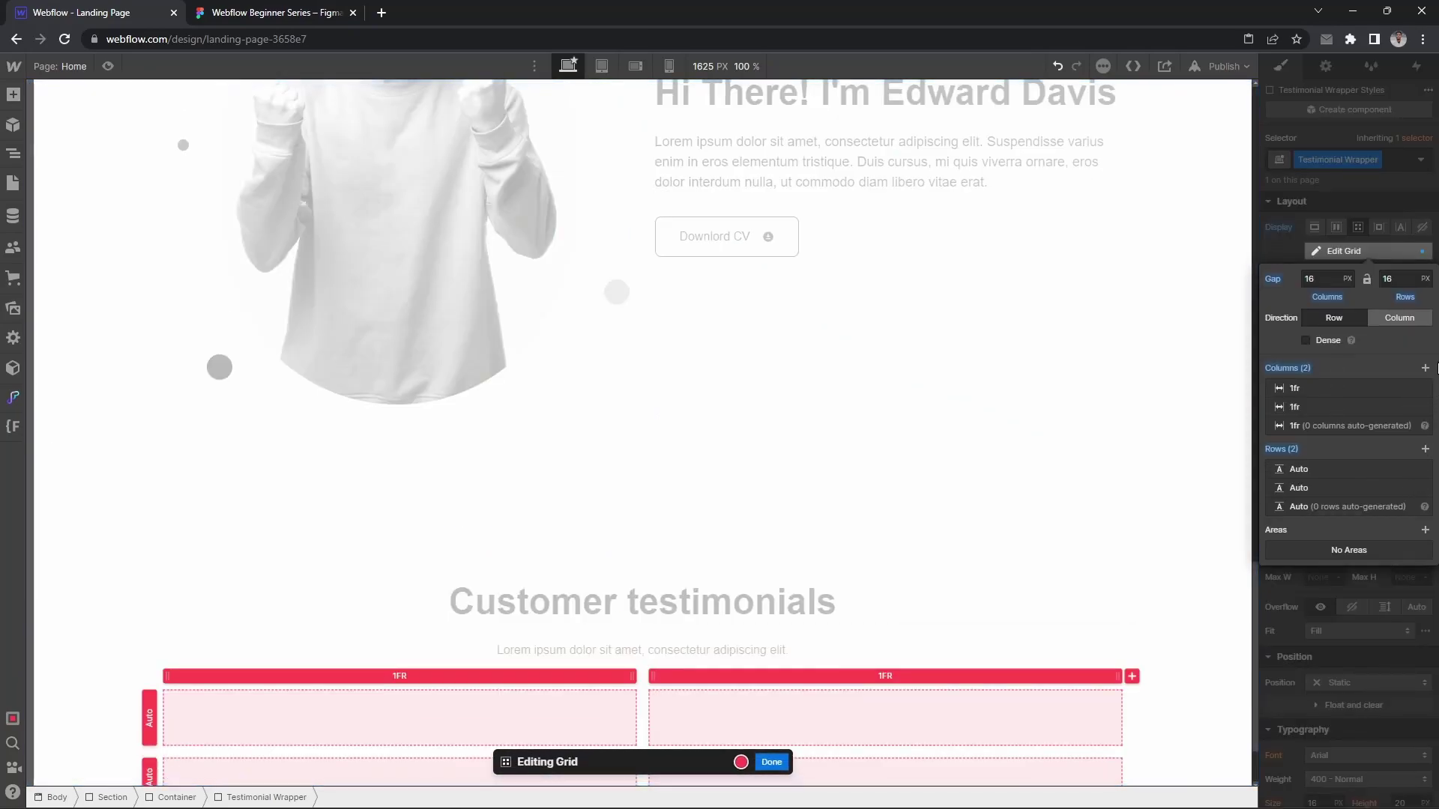
{"action": "left_click", "coordinate": [1425, 487]}
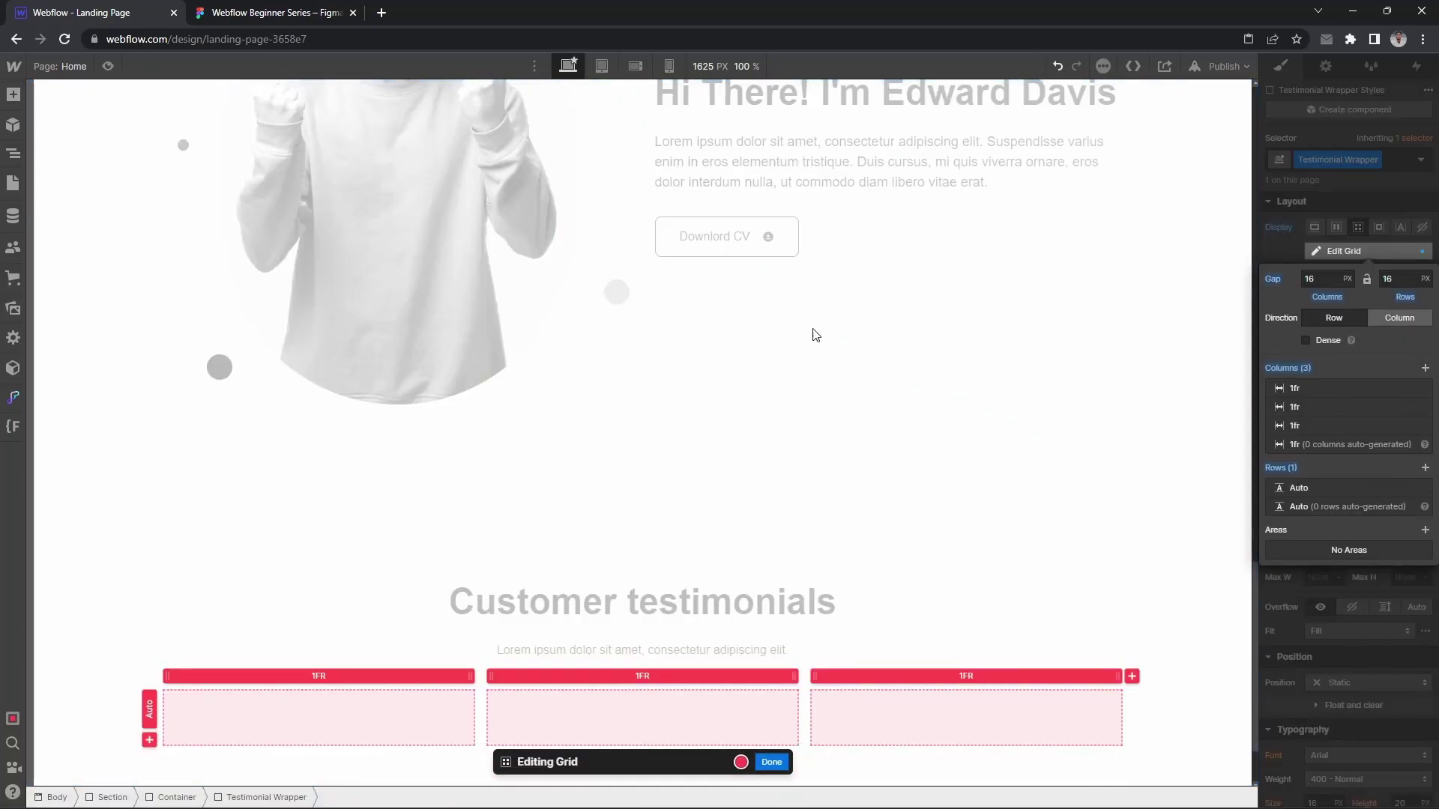
Step: Check the spacing between the cards in Figma and set the Testimonial Wrapper grid's column gap to 32 px
{"action": "scroll", "coordinate": [460, 118], "scroll_direction": "down", "scroll_amount": 1}
{"action": "key", "text": "ctrl+Tab"}
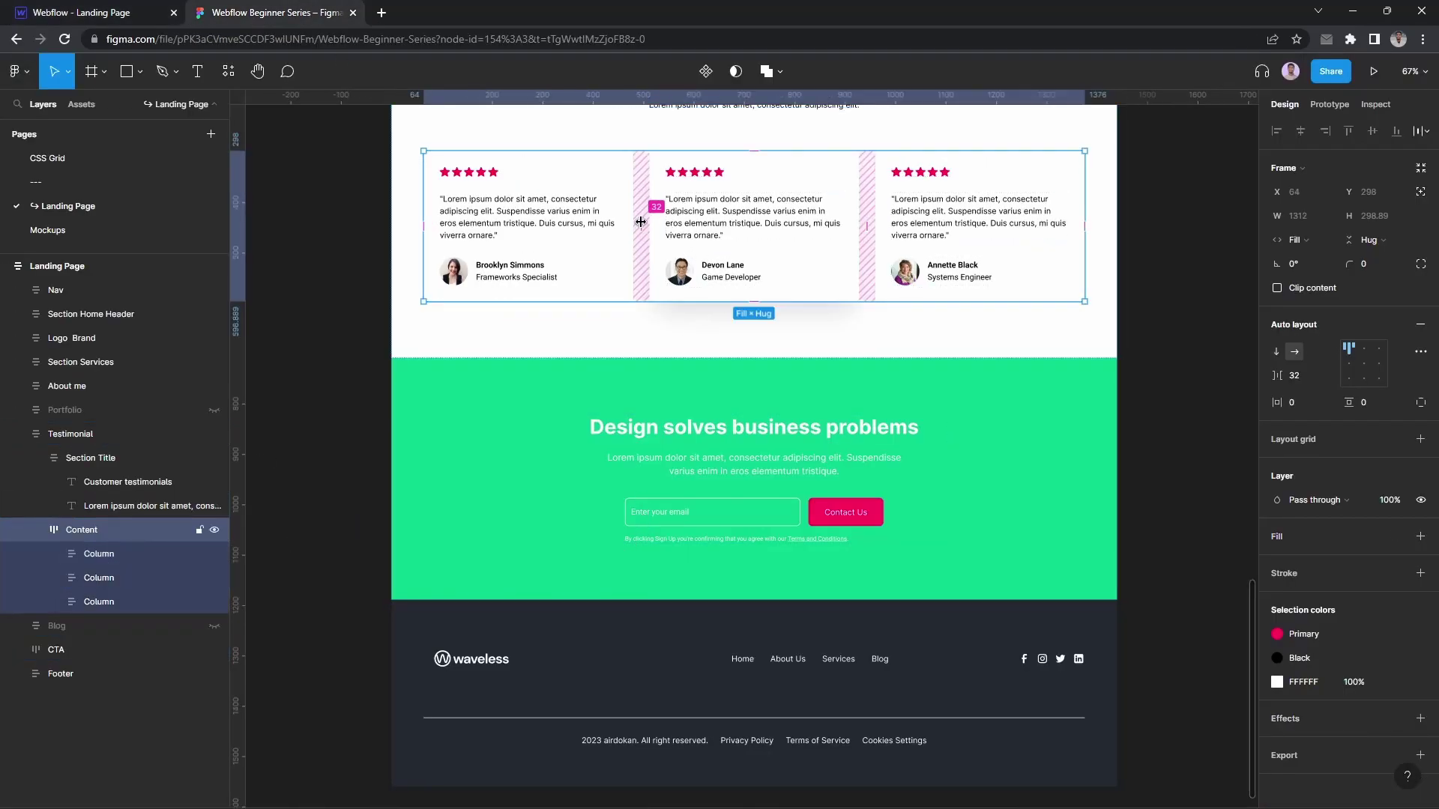
{"action": "key", "text": "ctrl+Tab"}
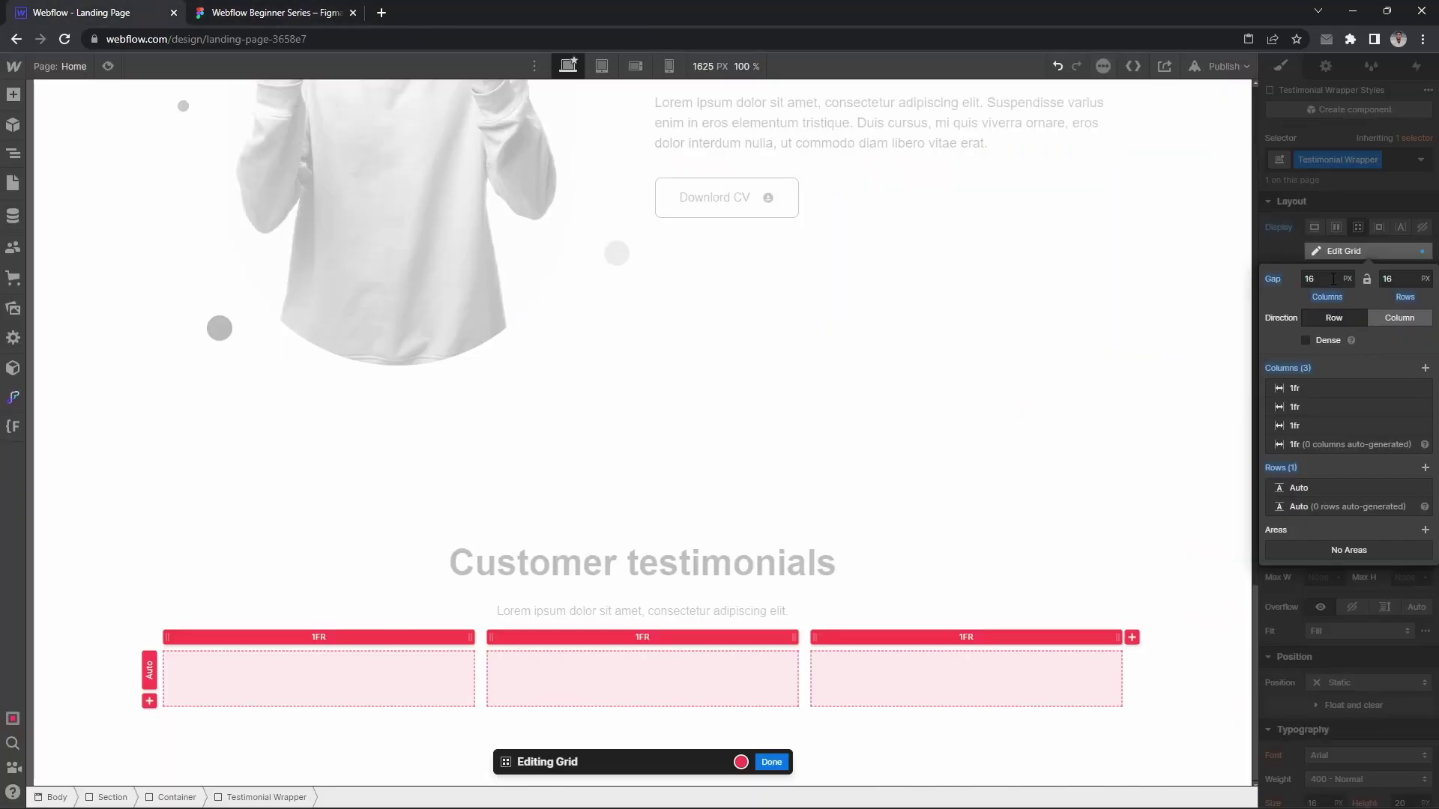
{"action": "left_click", "coordinate": [1345, 279]}
{"action": "left_click", "coordinate": [1314, 276]}
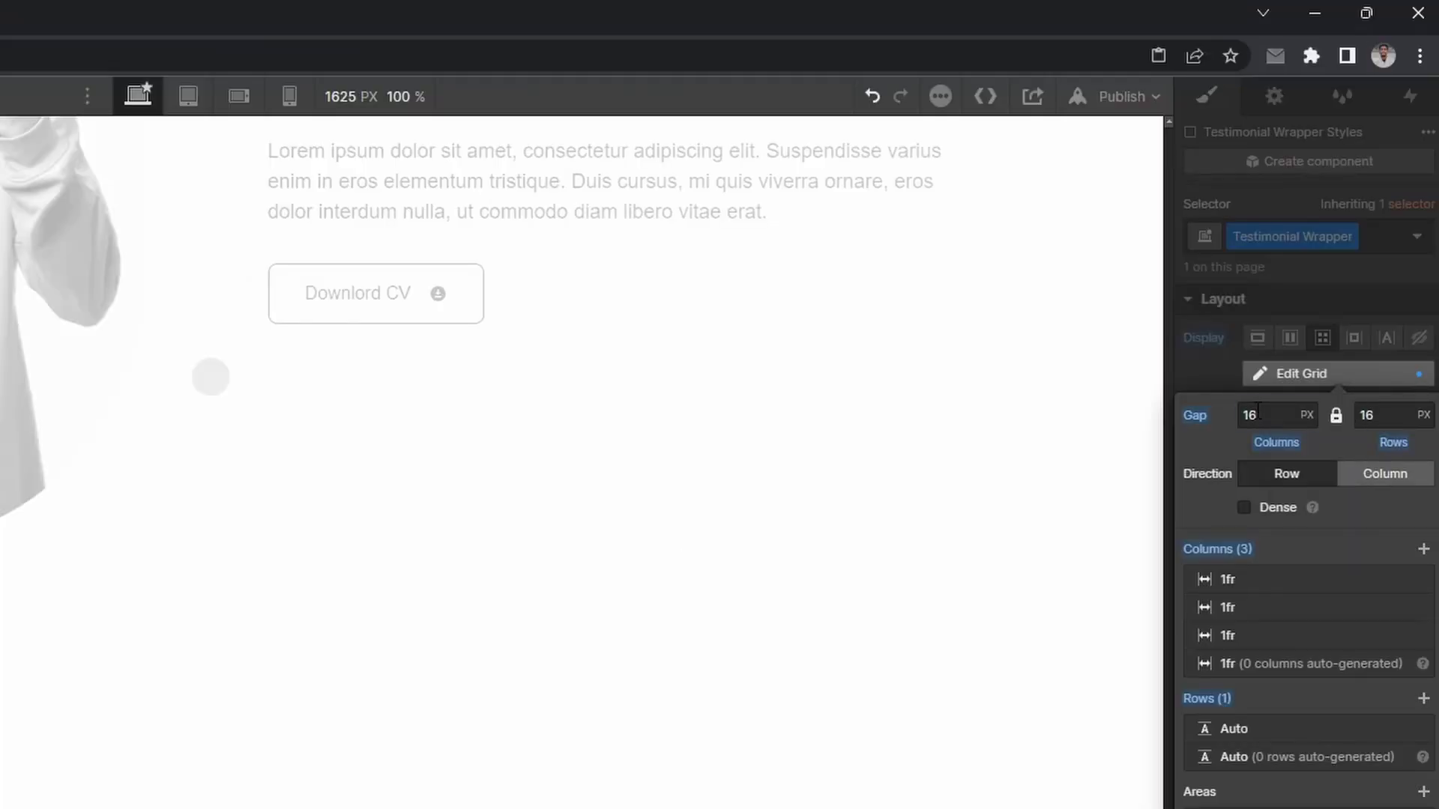
{"action": "left_click", "coordinate": [1259, 412]}
{"action": "left_click", "coordinate": [1302, 353]}
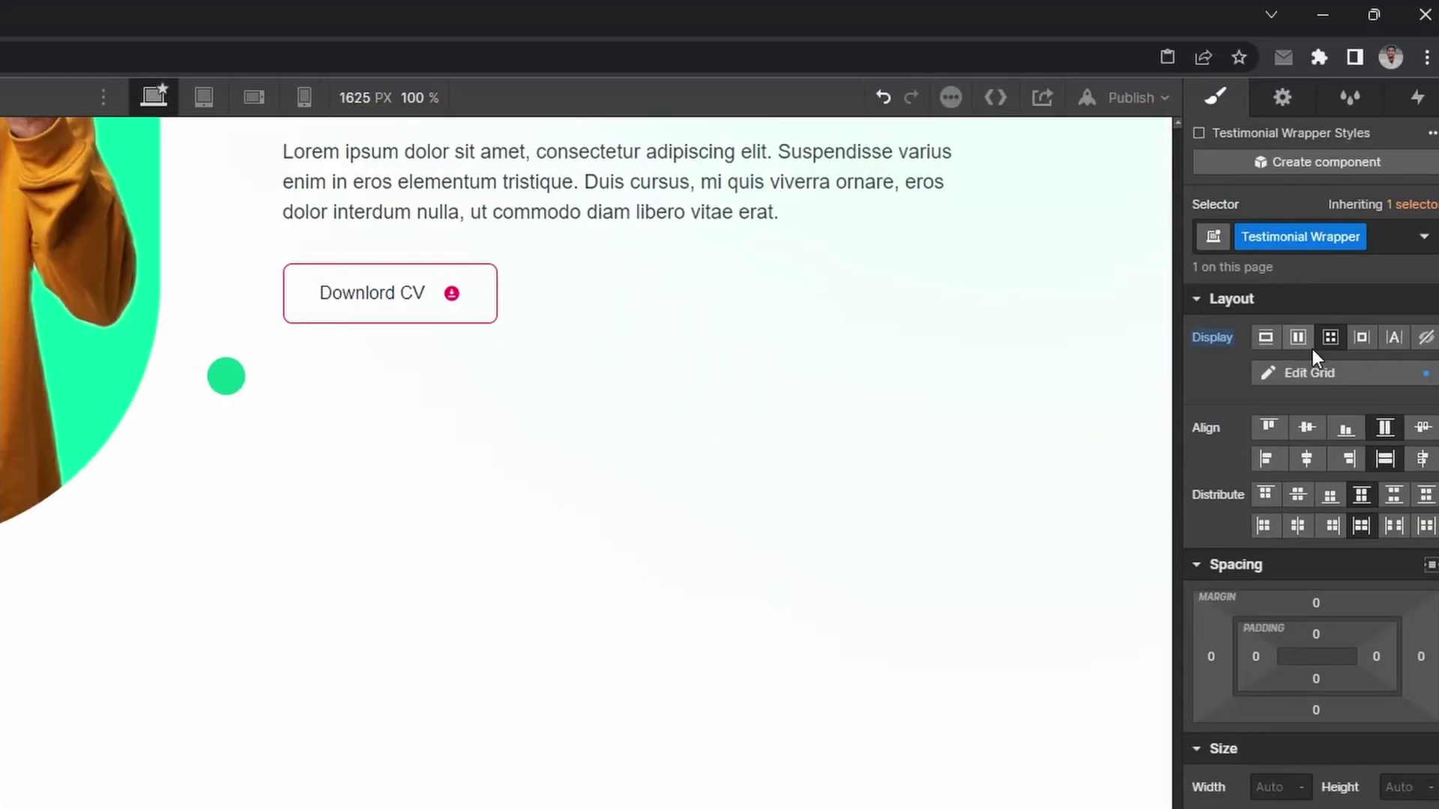
Step: Add a div block inside the Testimonial Wrapper grid and give it the class "Testimonial Item"
{"action": "scroll", "coordinate": [382, 597], "scroll_direction": "down", "scroll_amount": 1}
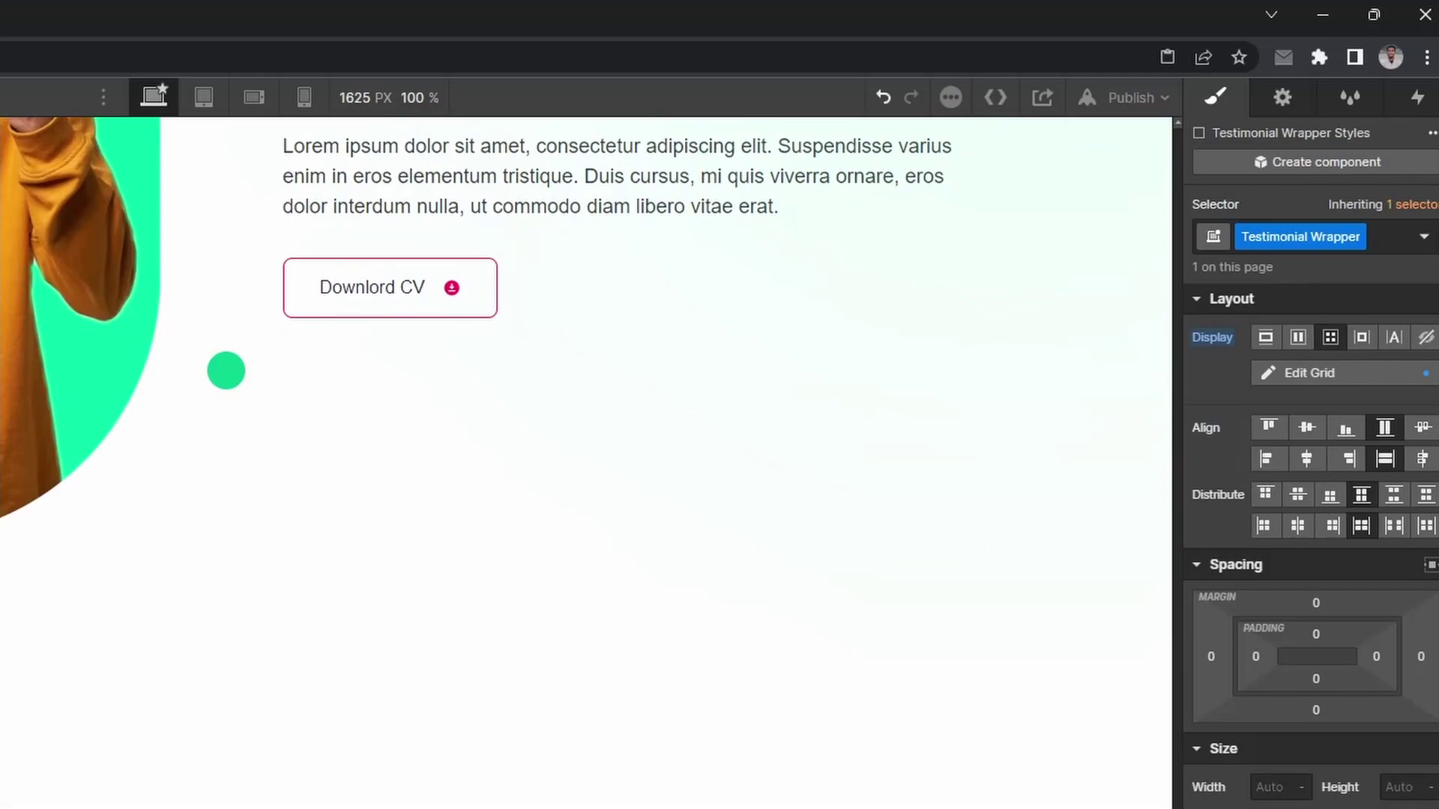
{"action": "key", "text": "ctrl+e"}
{"action": "type", "text": "di"}
{"action": "key", "text": "Return"}
{"action": "key", "text": "ctrl+Return"}
{"action": "type", "text": "Testimonial "}
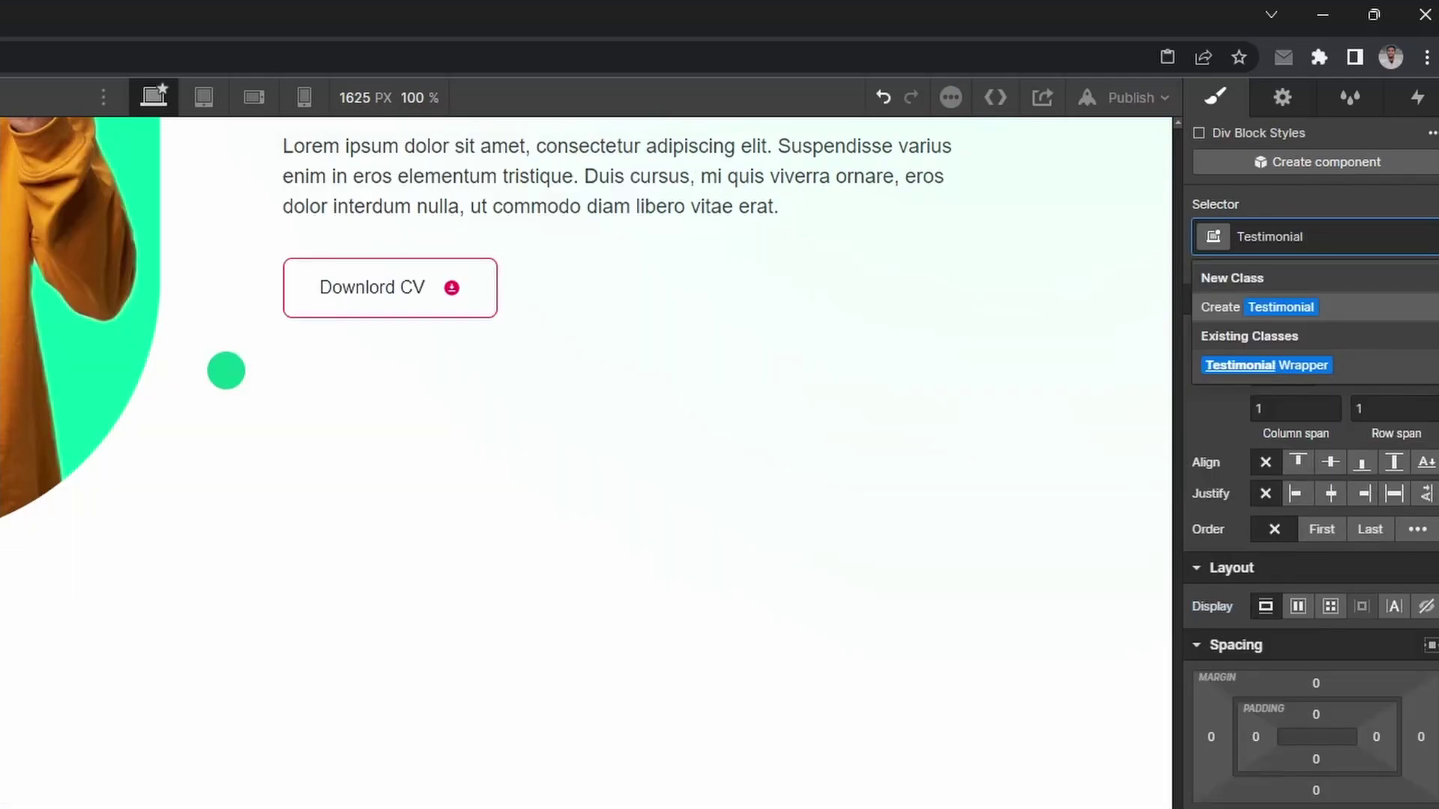
{"action": "type", "text": "Item"}
{"action": "key", "text": "Return"}
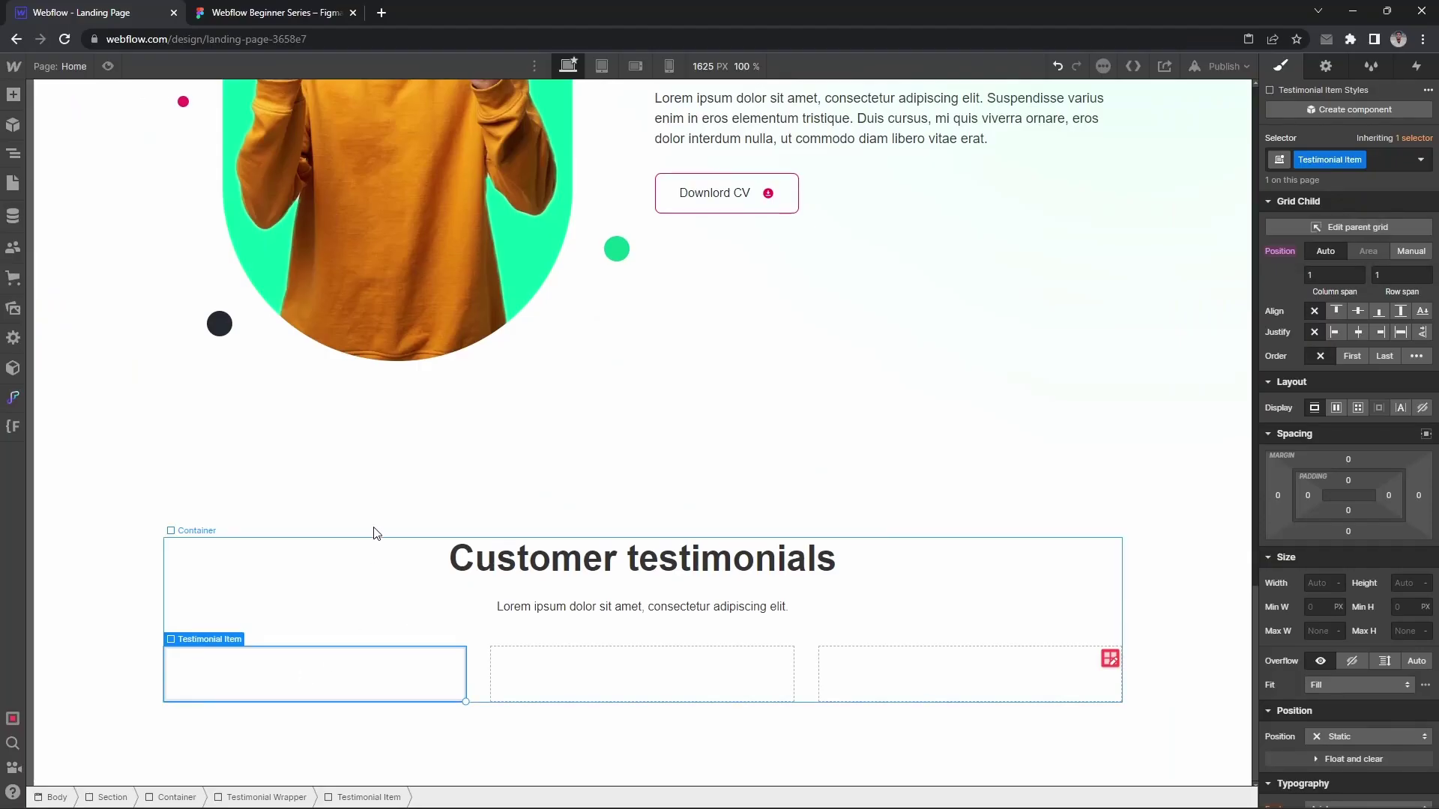
Step: Look up the first card's padding in Figma and set the Testimonial Item's padding to 32 px on all sides
{"action": "key", "text": "ctrl+Tab"}
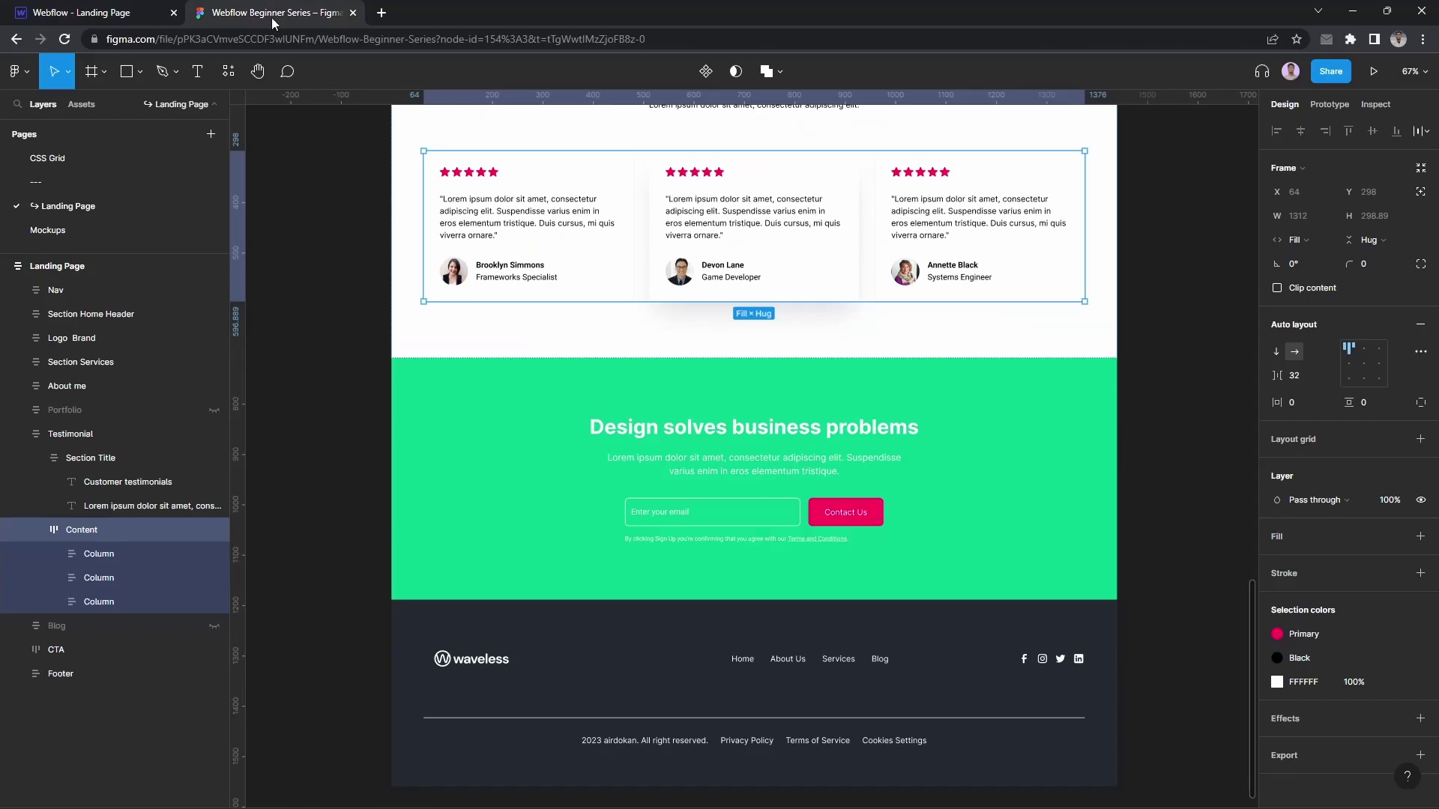
{"action": "left_click", "coordinate": [99, 553]}
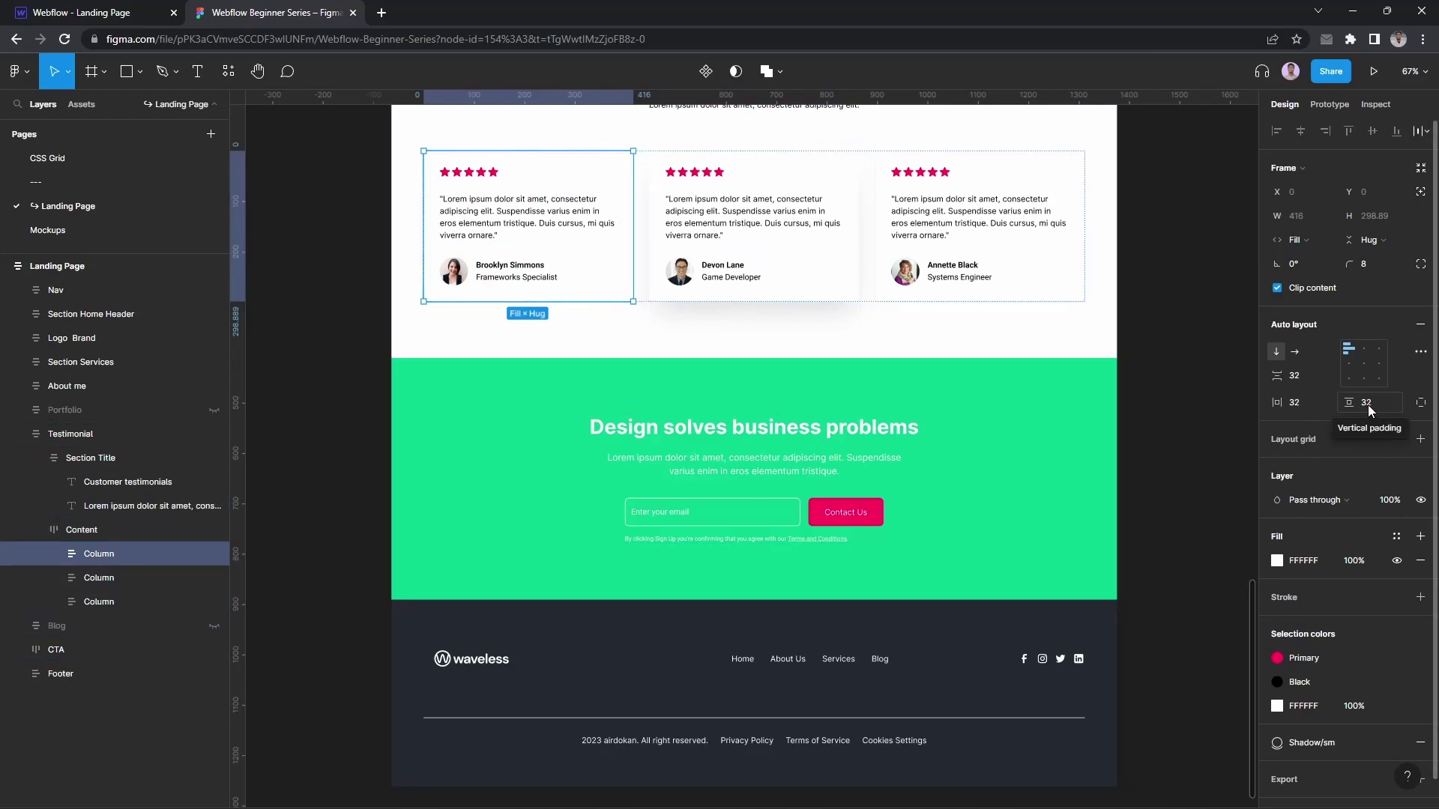
{"action": "left_click", "coordinate": [154, 10]}
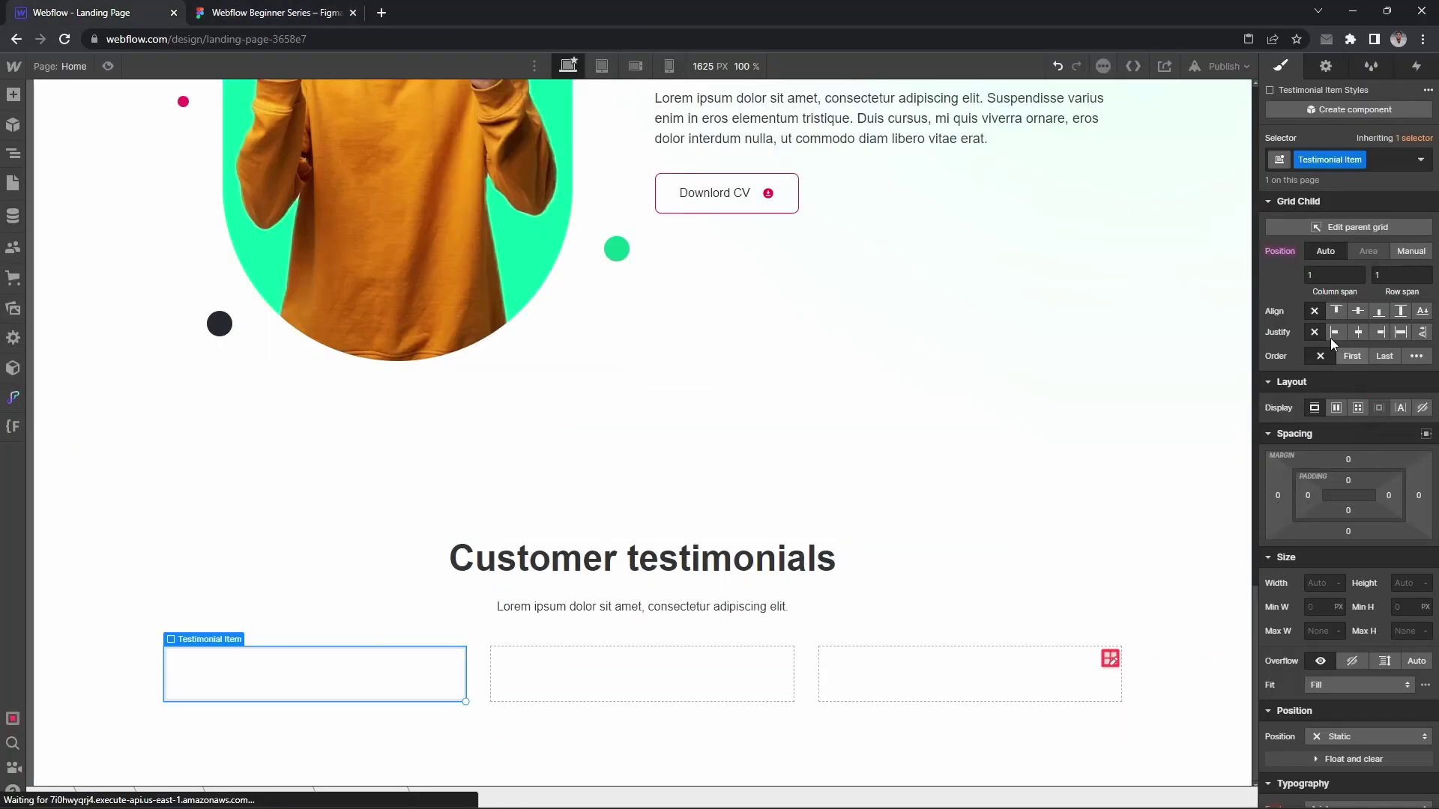
{"action": "left_click", "coordinate": [1309, 496]}
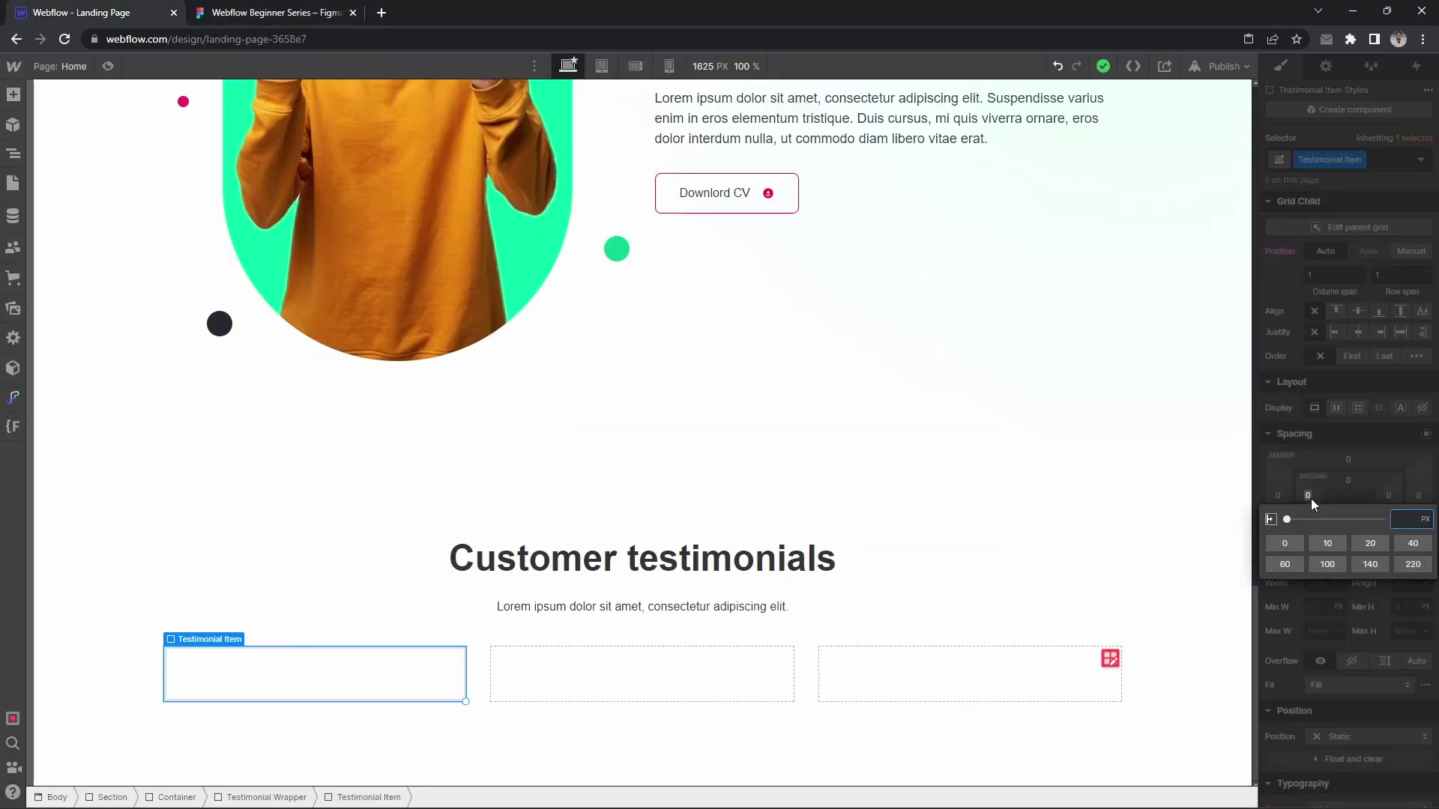
{"action": "type", "text": "32"}
{"action": "key", "text": "Return"}
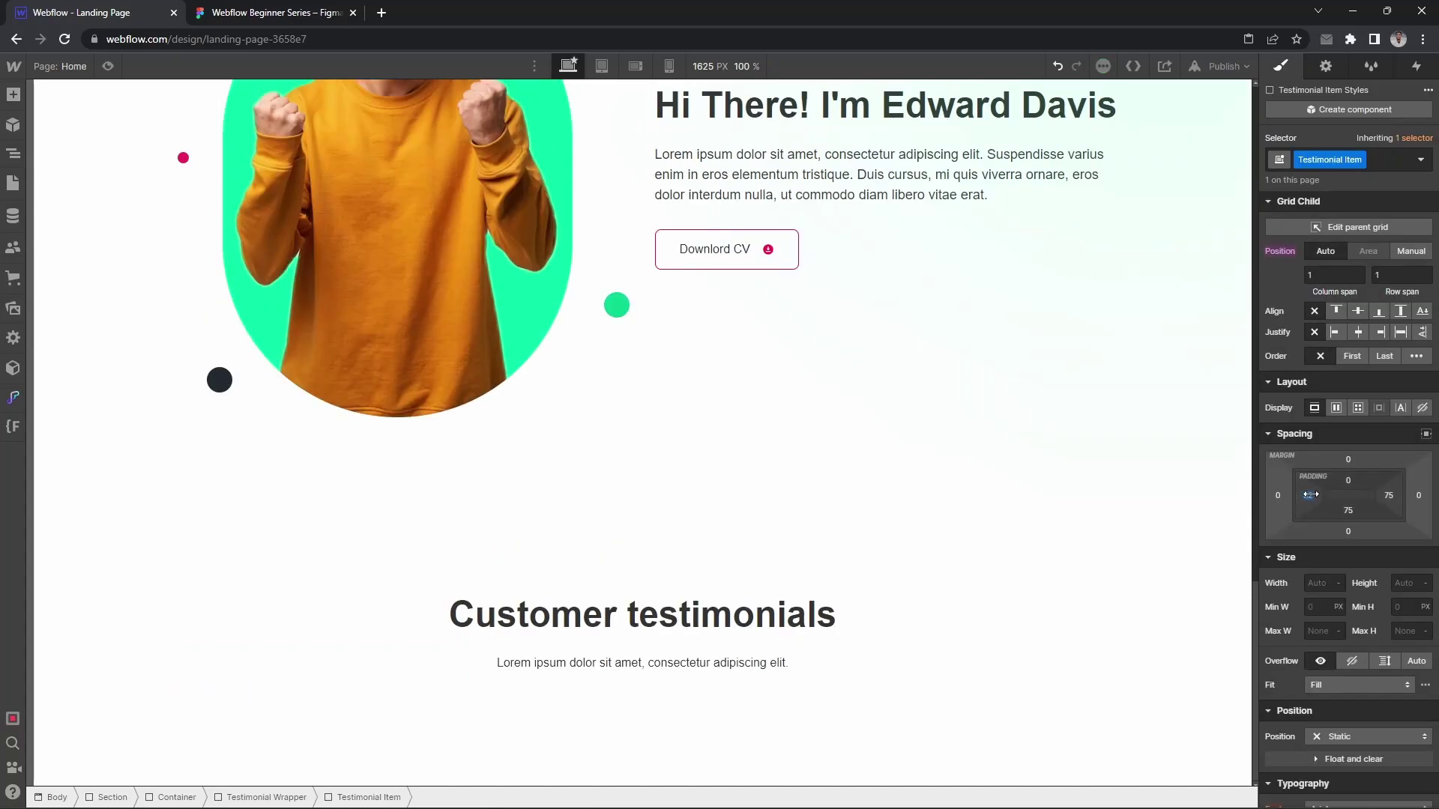
{"action": "left_click", "coordinate": [1309, 494], "text": "alt+shift"}
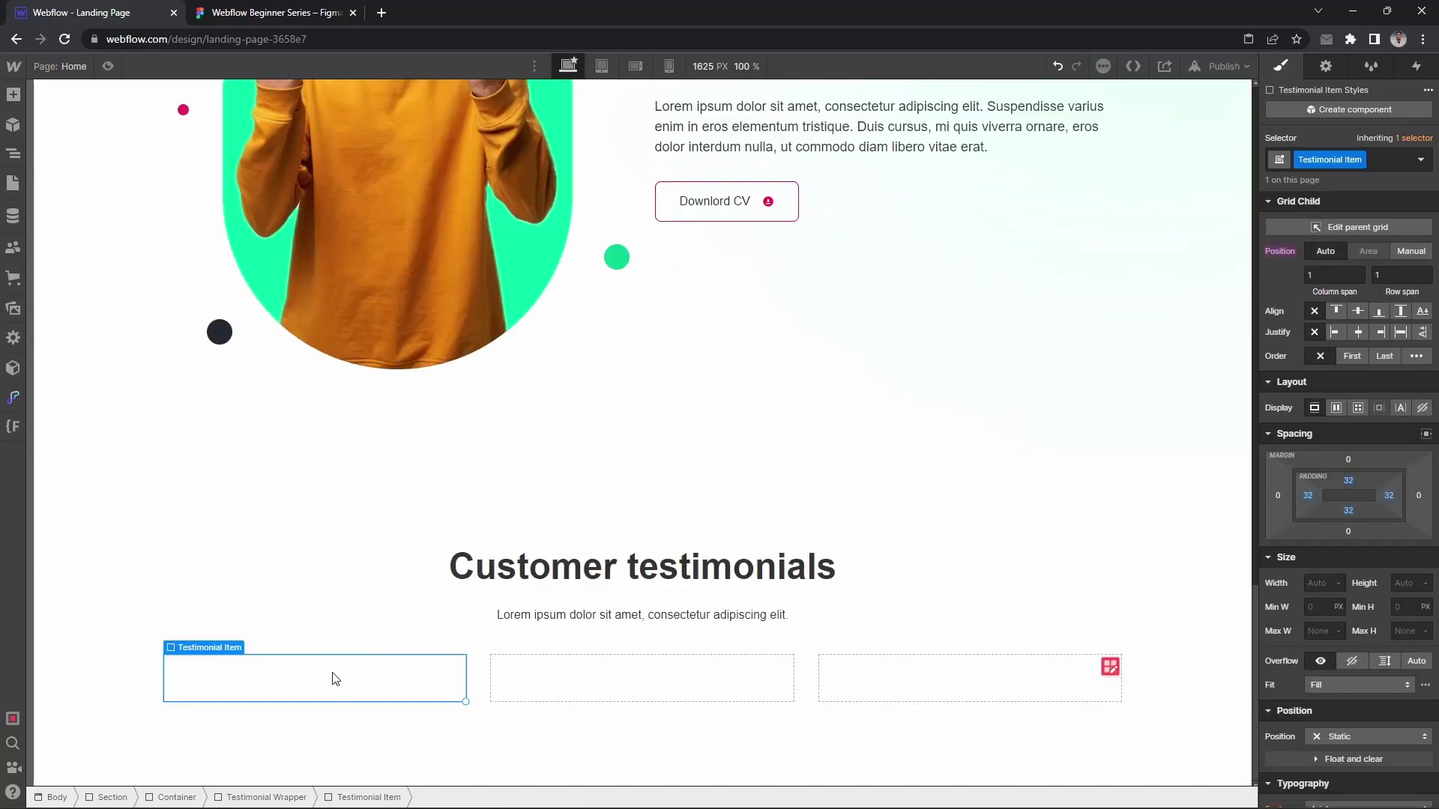
Step: Check the star rating in Figma's first card and insert an image element into the Testimonial Item
{"action": "key", "text": "ctrl+Tab"}
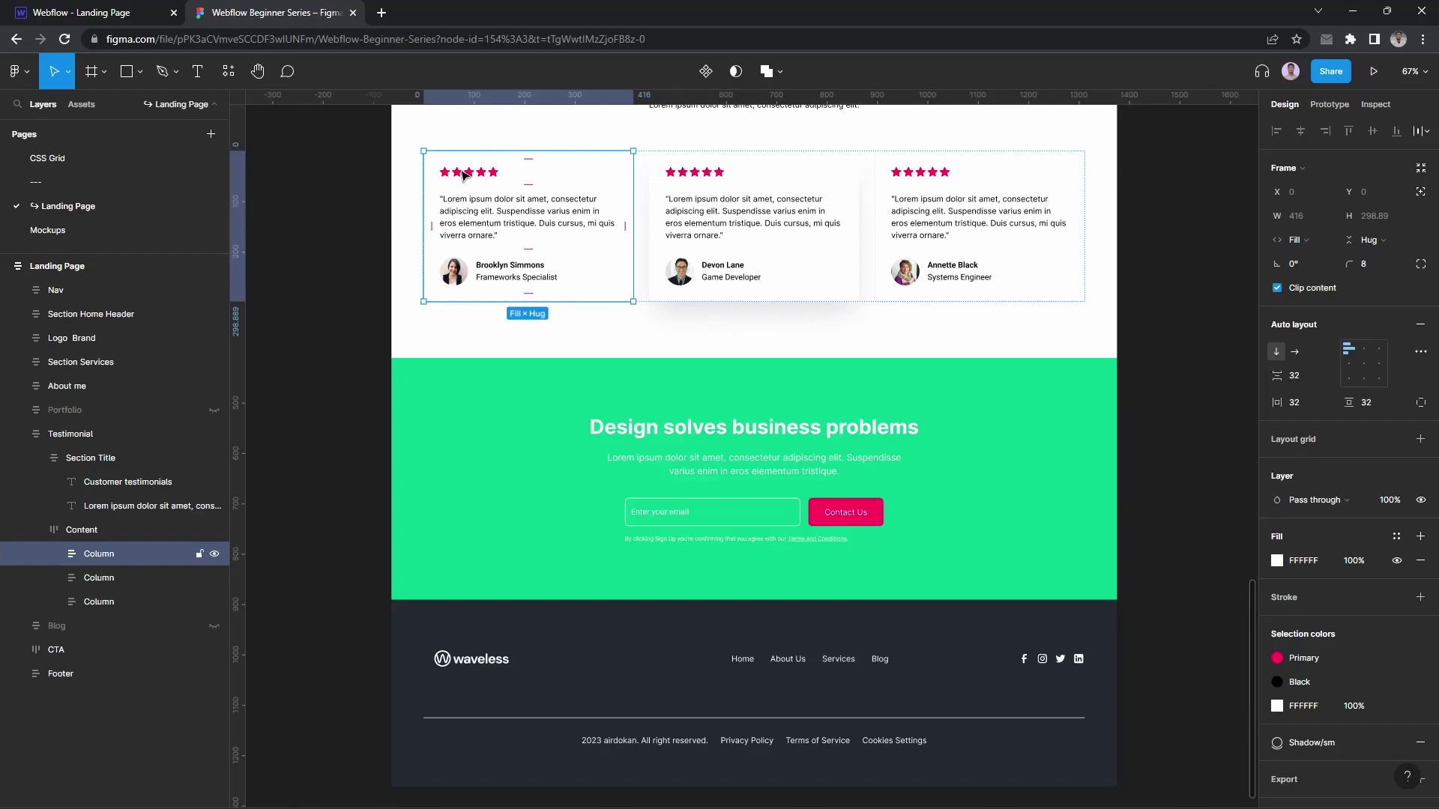
{"action": "key", "text": "ctrl+Tab"}
{"action": "left_click", "coordinate": [277, 15]}
{"action": "key", "text": "ctrl+Tab"}
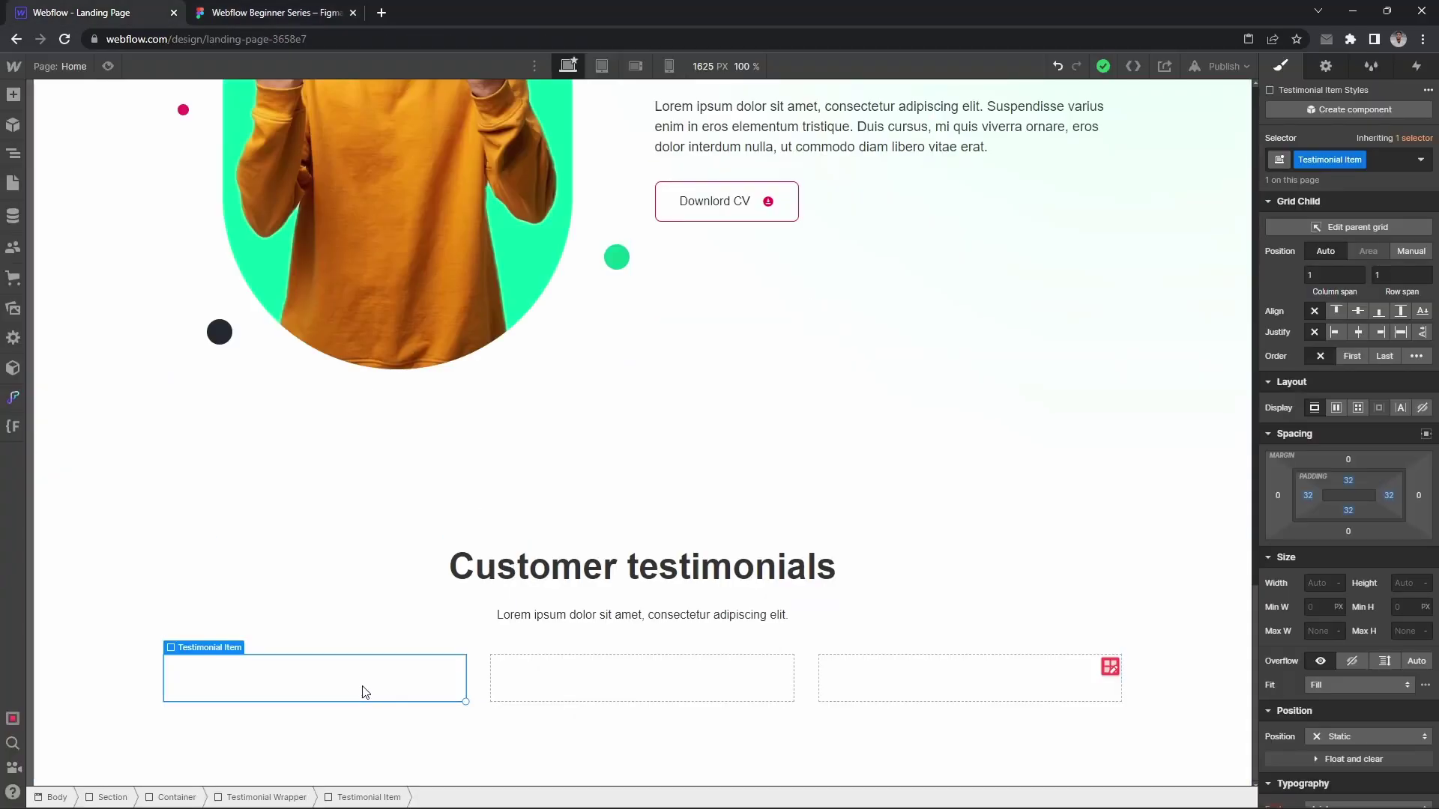
{"action": "key", "text": "ctrl+k"}
{"action": "type", "text": "image"}
{"action": "key", "text": "Return"}
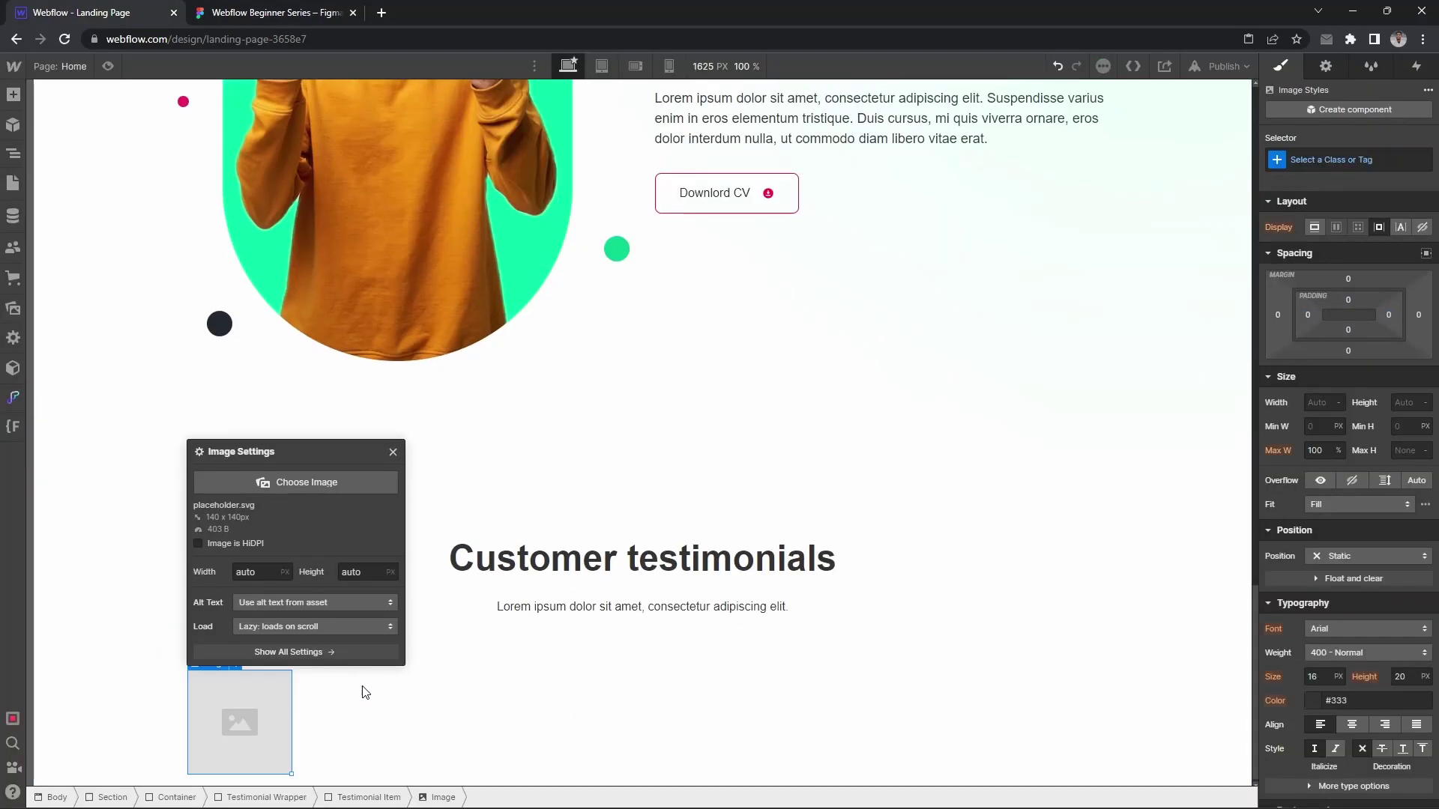
Step: Give the new image the class "Testimonial Star Icon"
{"action": "key", "text": "ctrl+Return"}
{"action": "type", "text": "https://www.saaspo.com/"}
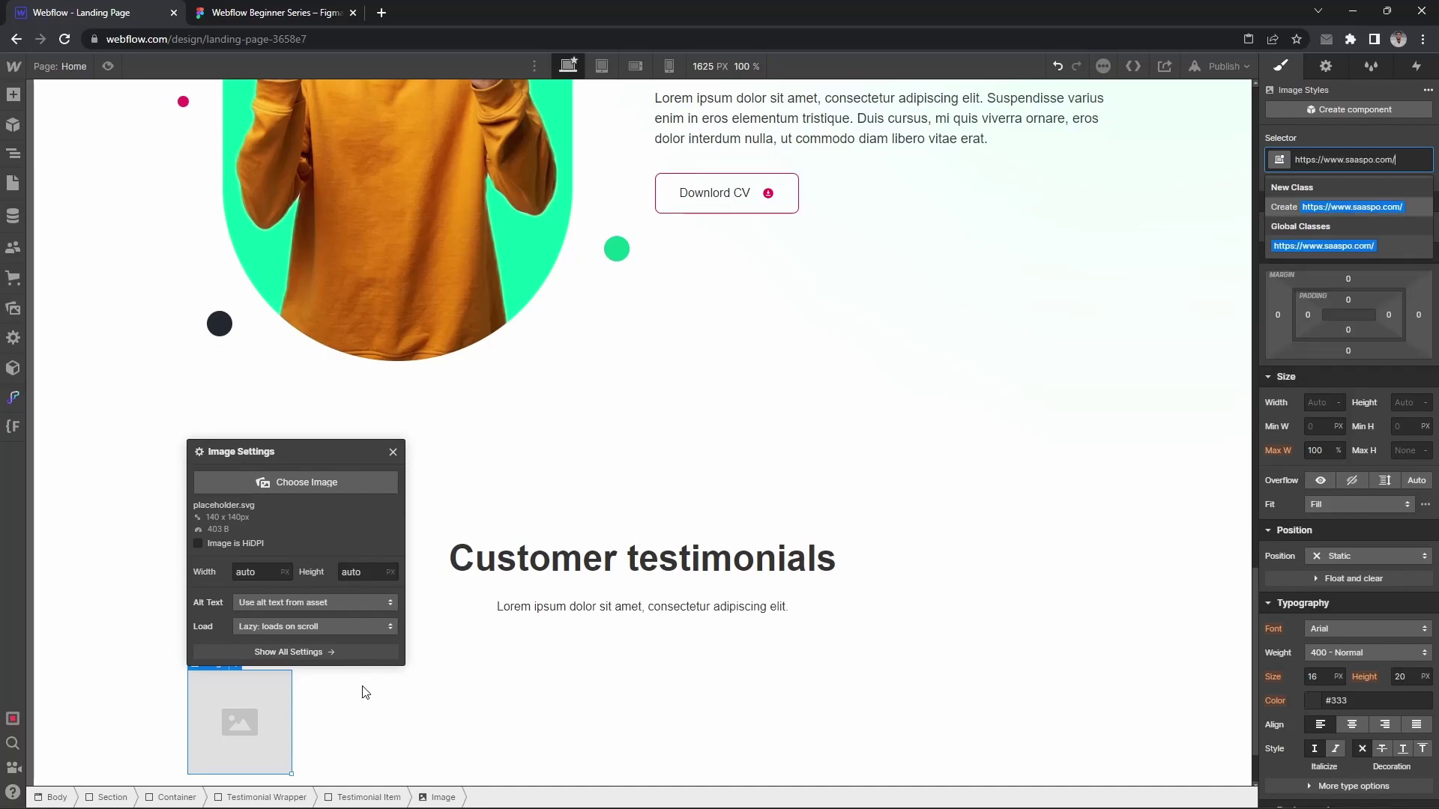
{"action": "key", "text": "ctrl+a"}
{"action": "type", "text": "Testimonial St"}
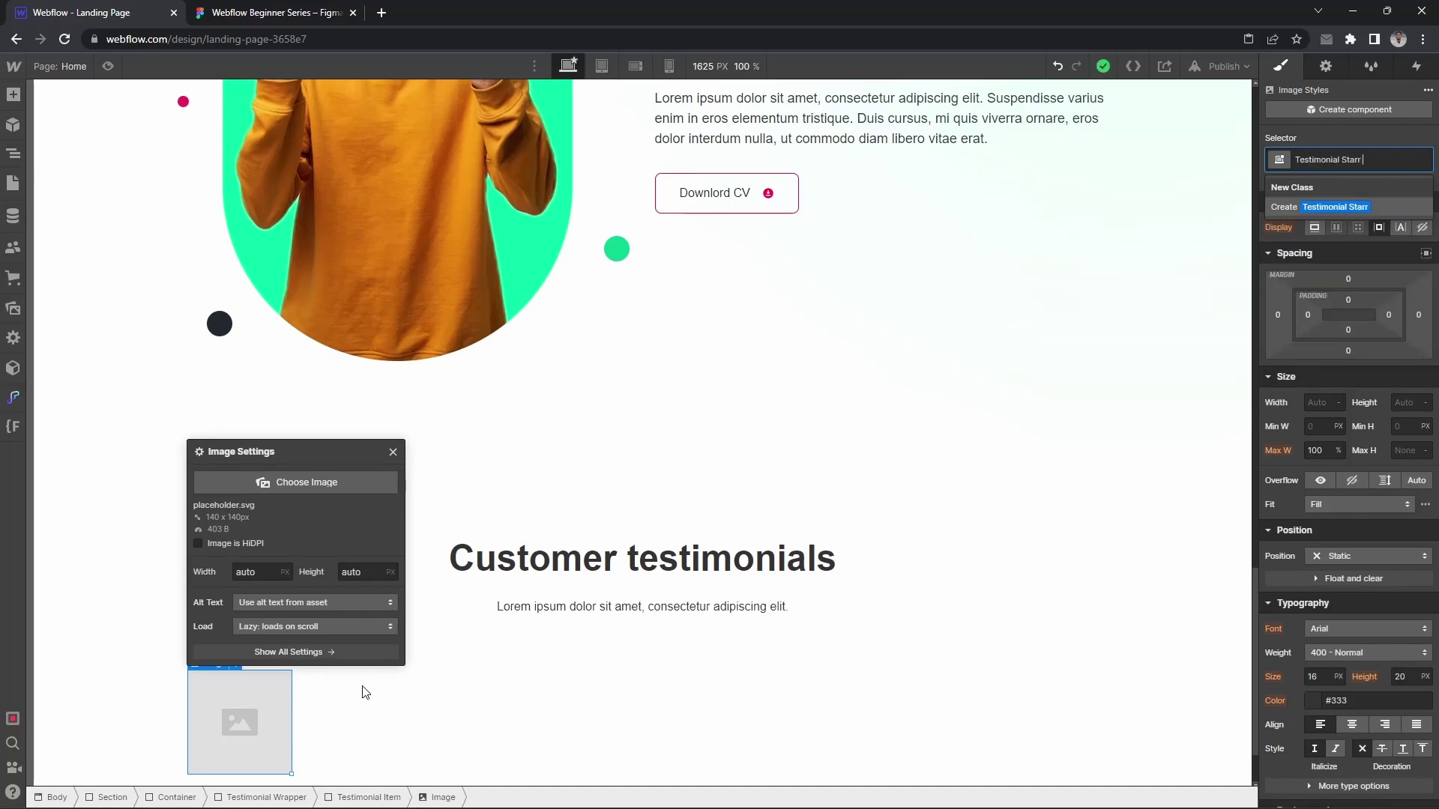
{"action": "key", "text": "Return"}
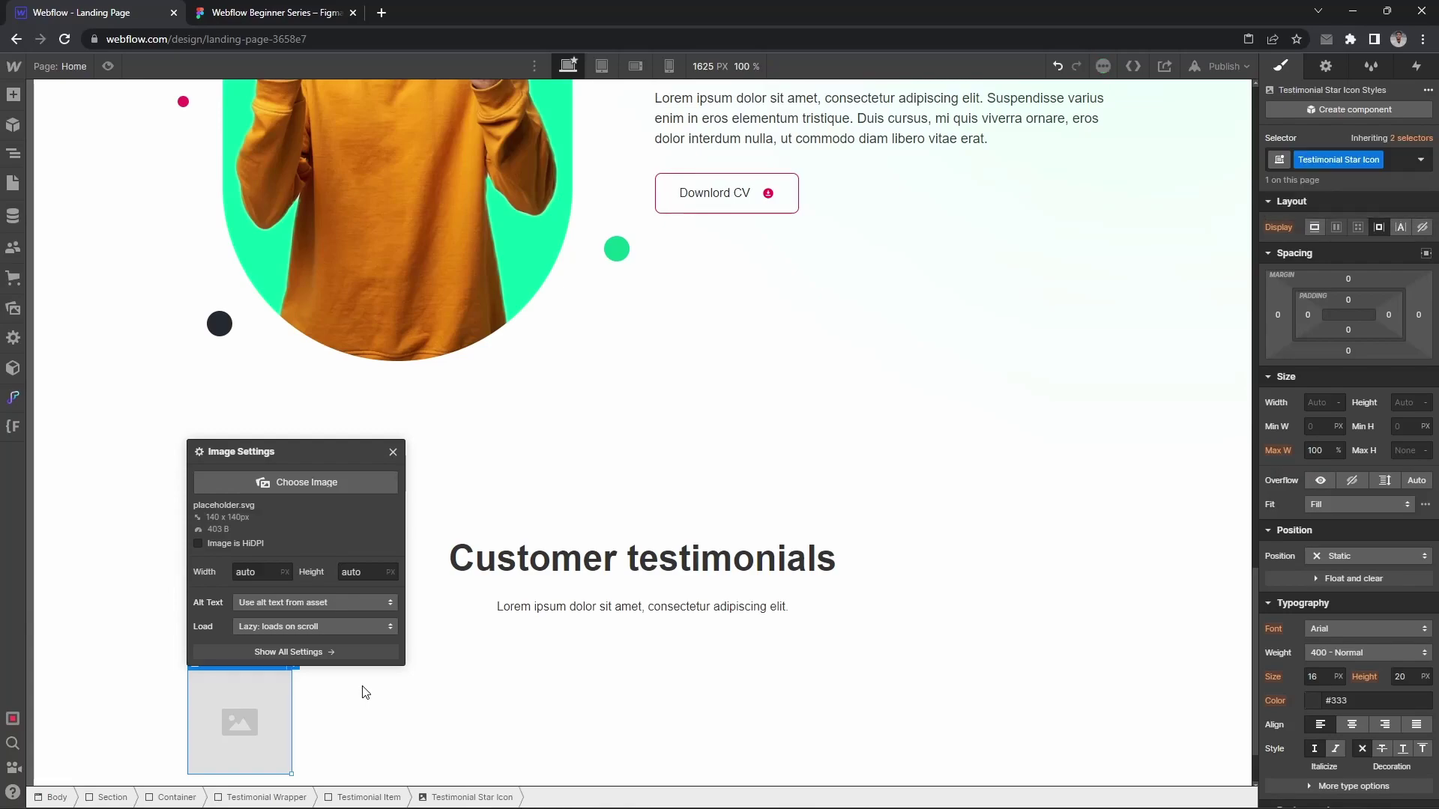
Step: Use Stars.png as the source of the Testimonial Star Icon image and mark it as HiDPI
{"action": "left_click", "coordinate": [316, 483]}
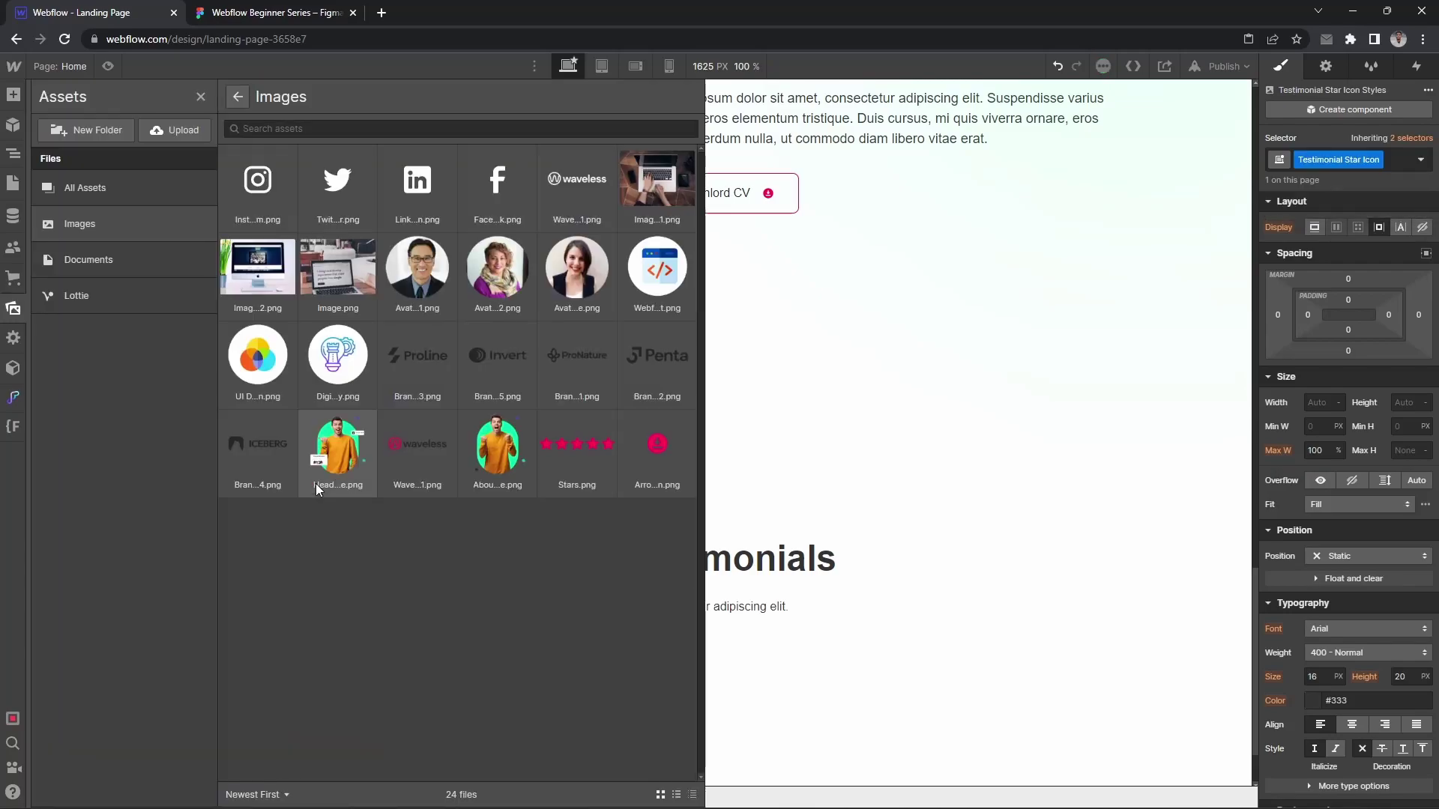
{"action": "left_click", "coordinate": [594, 464]}
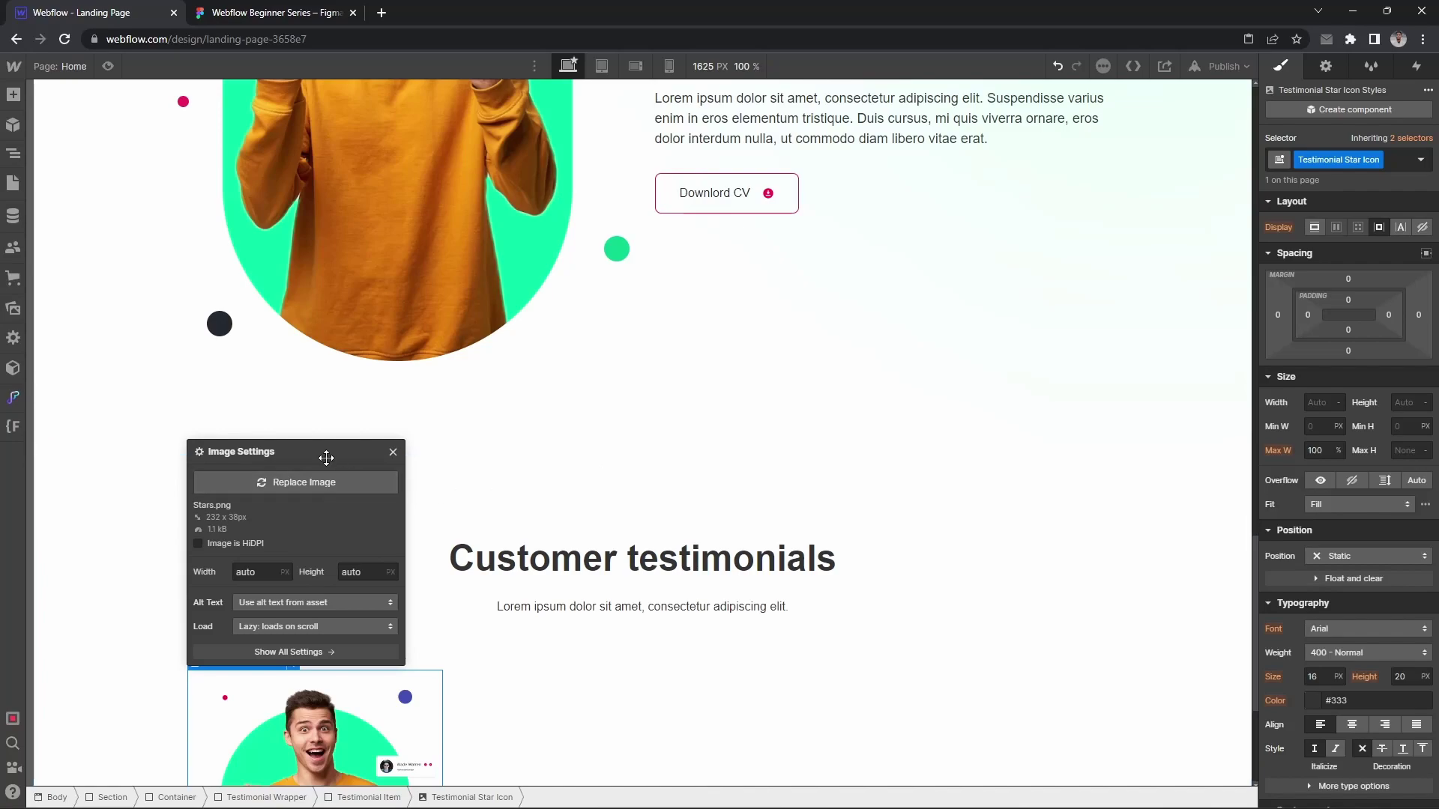
{"action": "left_click_drag", "start_coordinate": [321, 455], "coordinate": [746, 321]}
{"action": "left_click", "coordinate": [664, 390]}
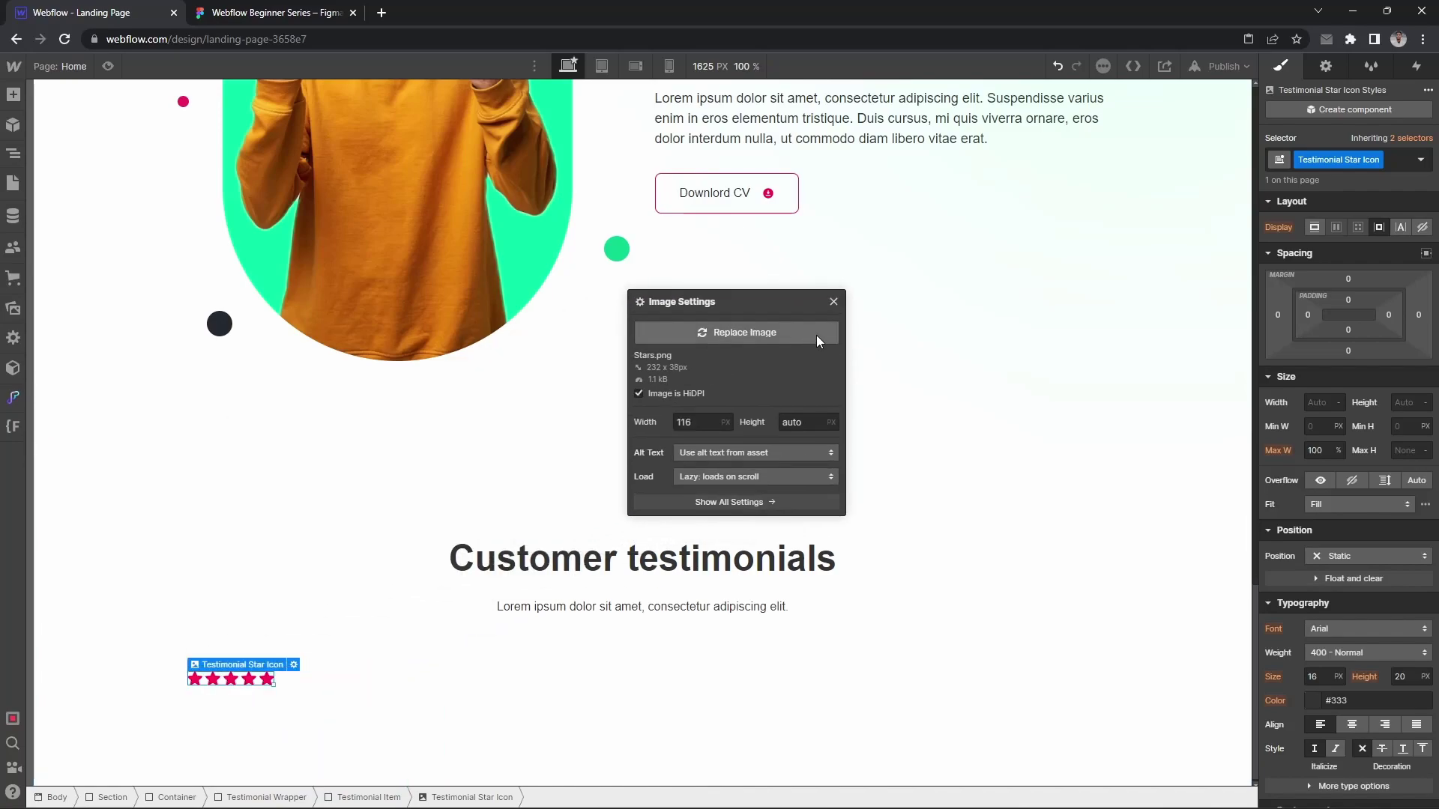
{"action": "left_click", "coordinate": [834, 301]}
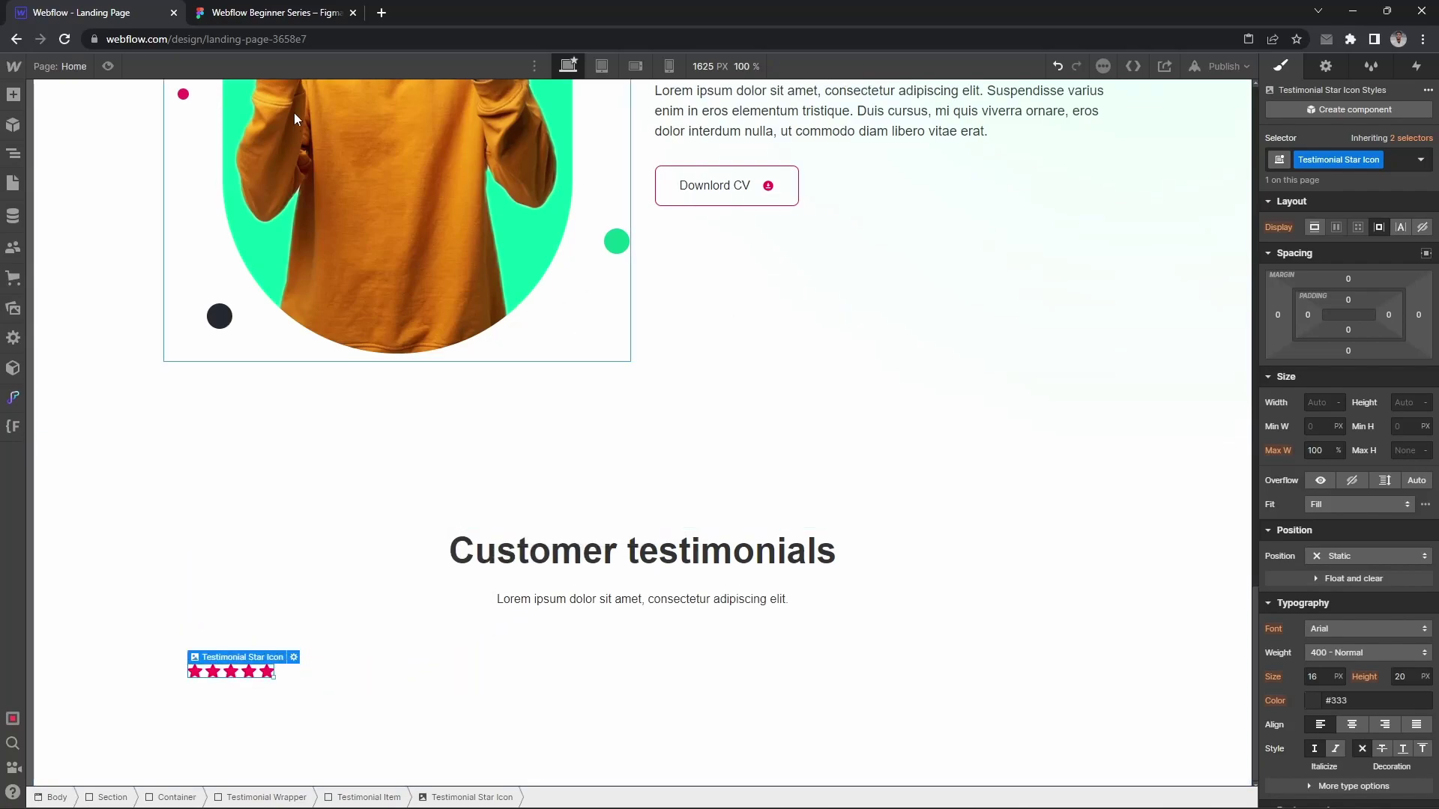
Step: Check the spacing below the first card's stars in Figma and set the Testimonial Star Icon's bottom margin to 32 px
{"action": "left_click", "coordinate": [299, 12]}
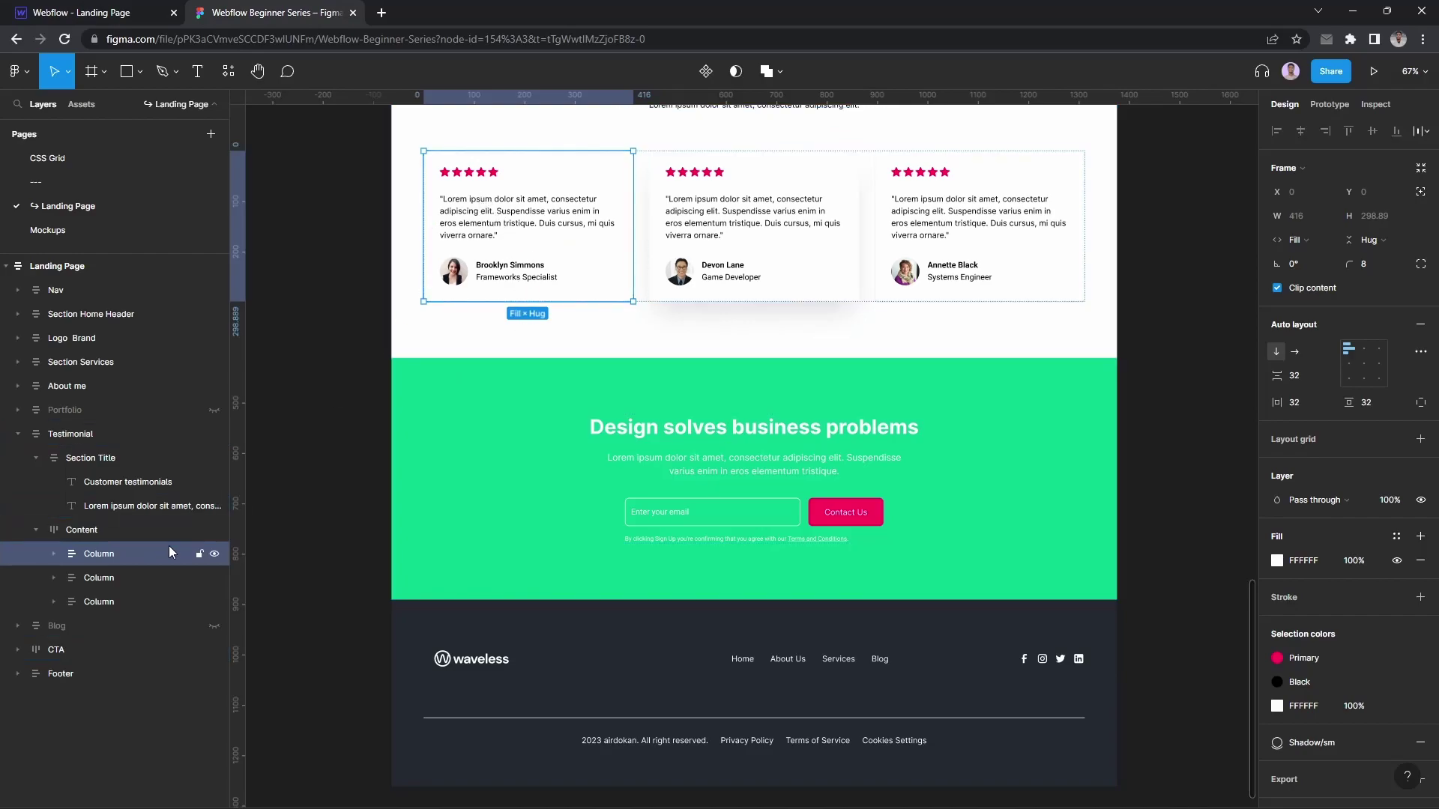
{"action": "left_click", "coordinate": [481, 172], "text": "ctrl"}
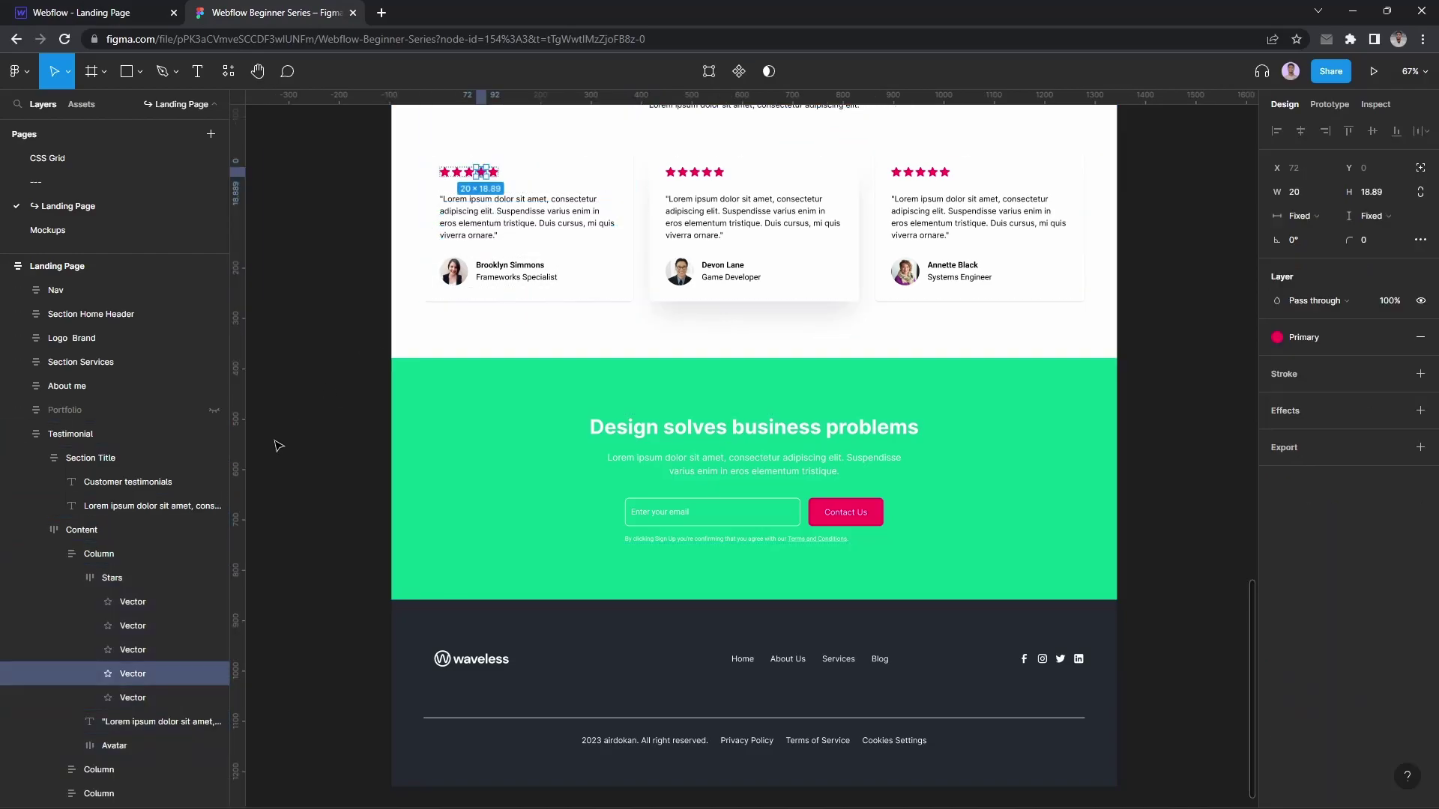
{"action": "left_click", "coordinate": [154, 578]}
{"action": "left_click", "coordinate": [82, 578]}
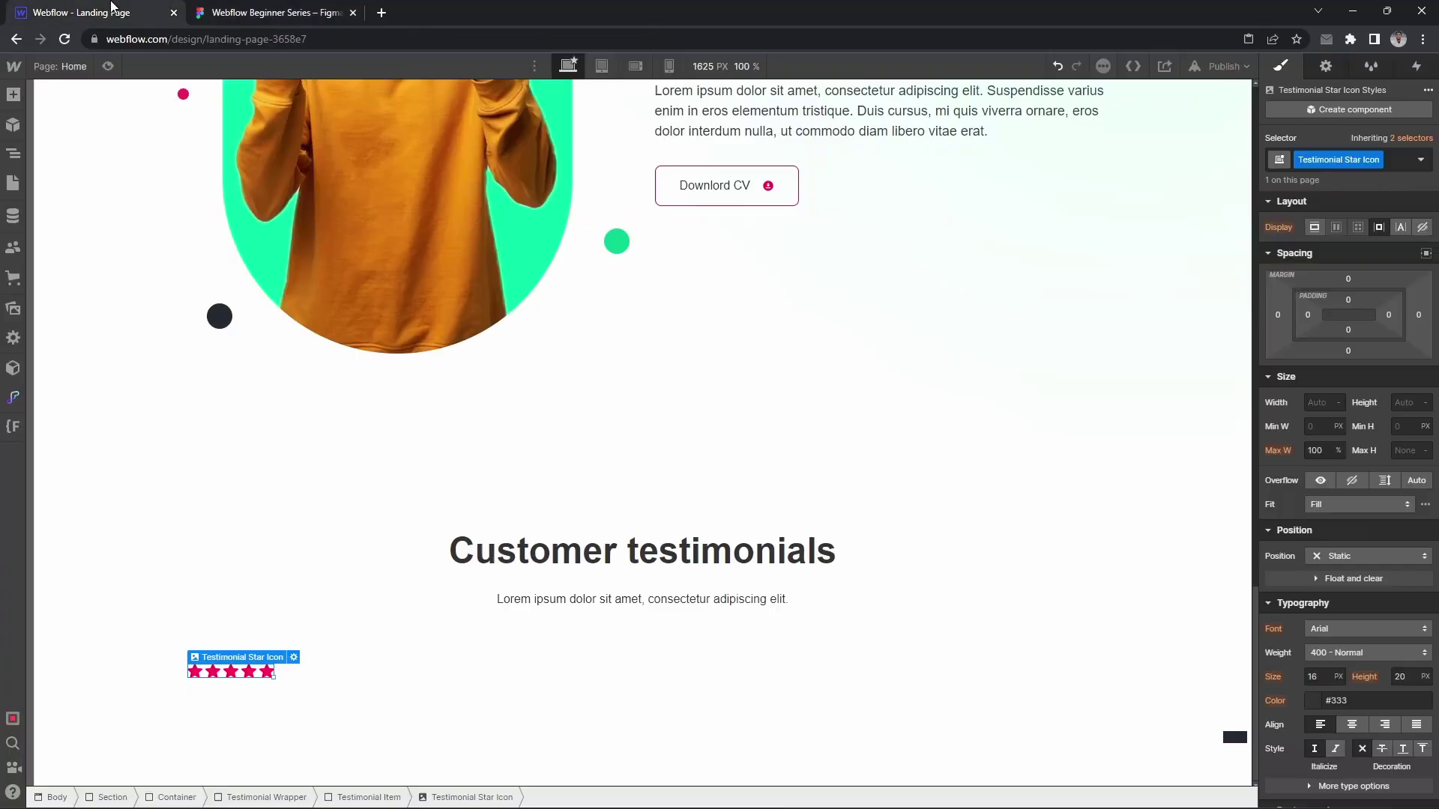
{"action": "left_click", "coordinate": [89, 13]}
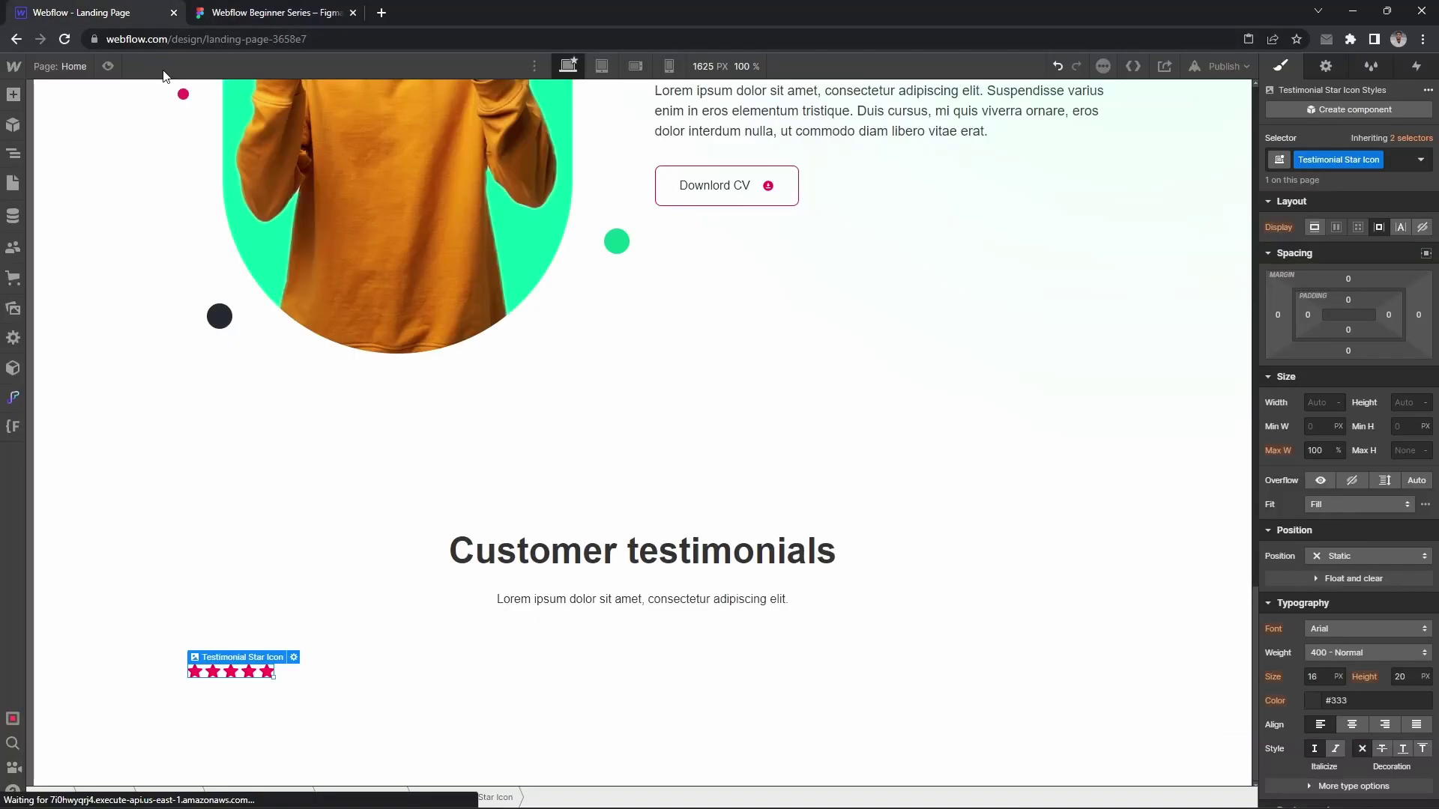
{"action": "left_click", "coordinate": [1348, 350]}
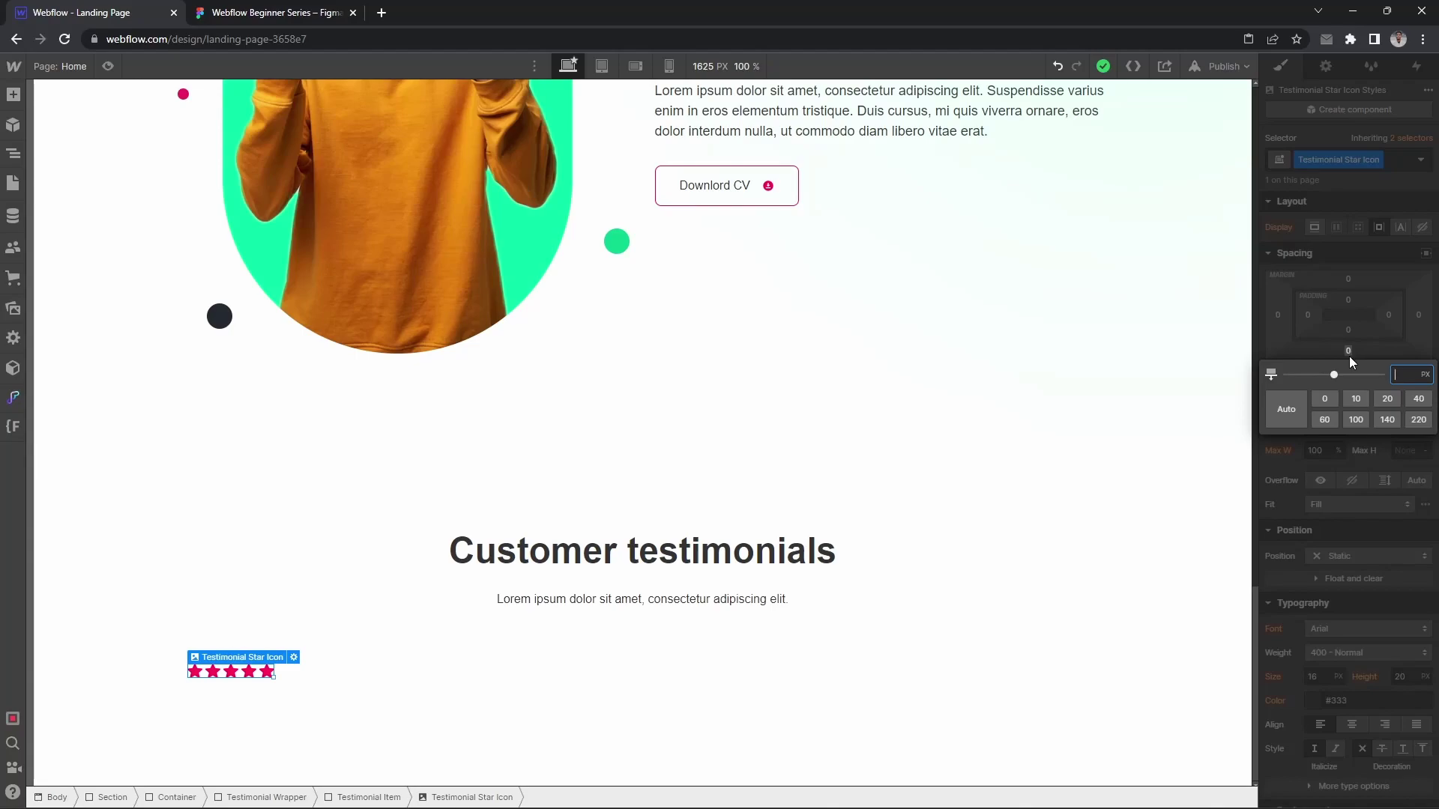
{"action": "key", "text": "Escape"}
Step: Look at the quote in Figma's first card and insert a paragraph below the stars in the Webflow Testimonial Item
{"action": "key", "text": "ctrl+Tab"}
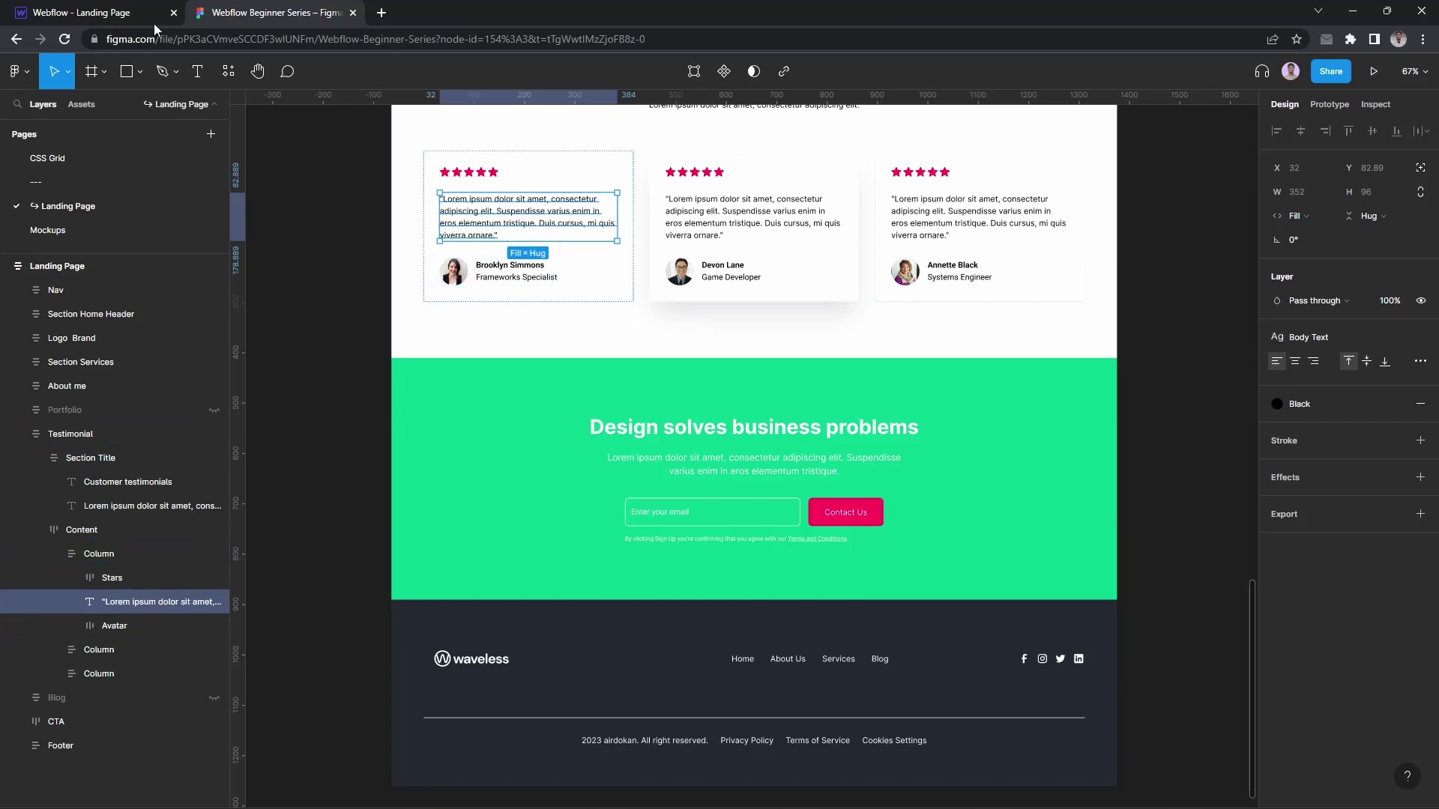
{"action": "left_click", "coordinate": [120, 8]}
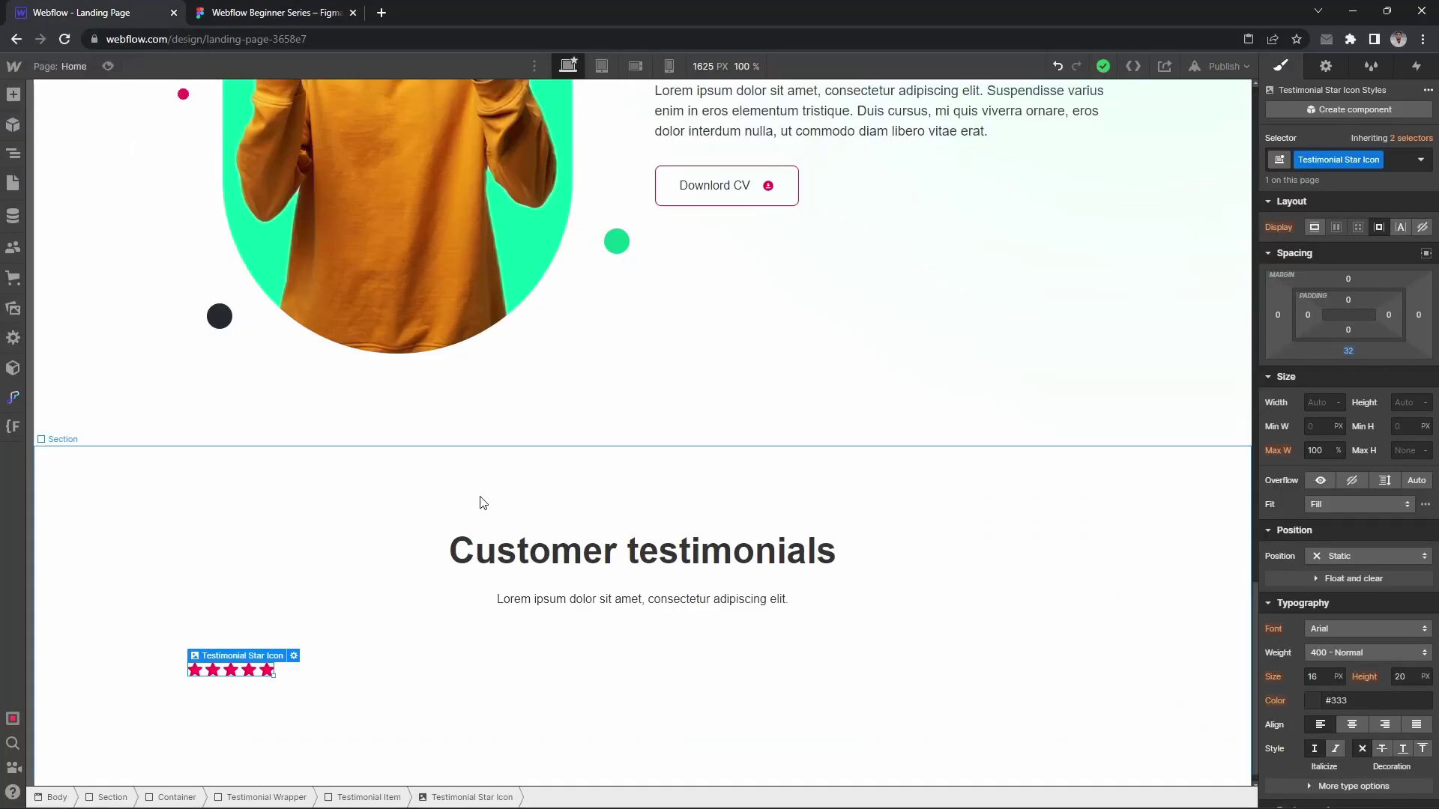
{"action": "scroll", "coordinate": [435, 532], "scroll_direction": "down", "scroll_amount": 1}
{"action": "key", "text": "ctrl+k"}
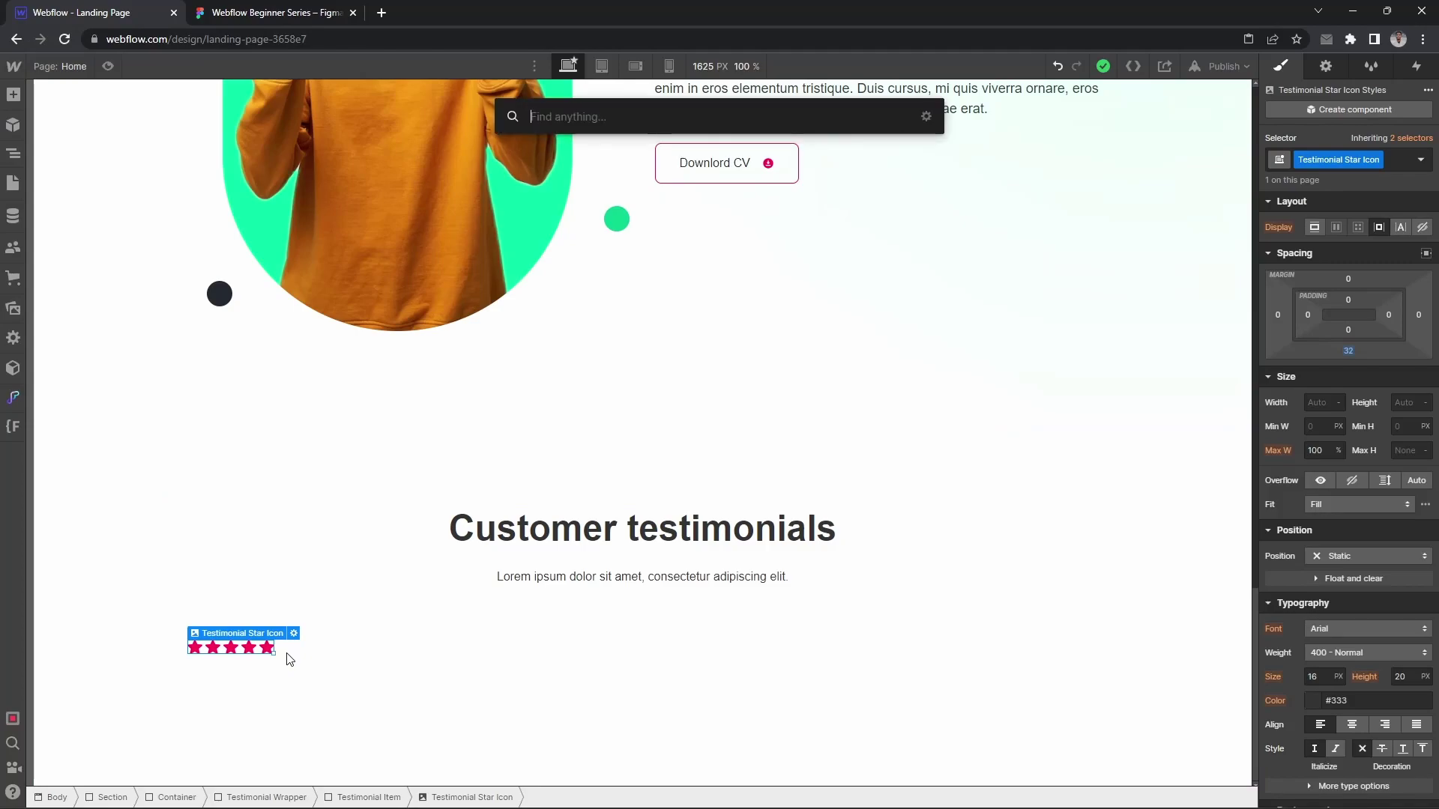
{"action": "type", "text": "para"}
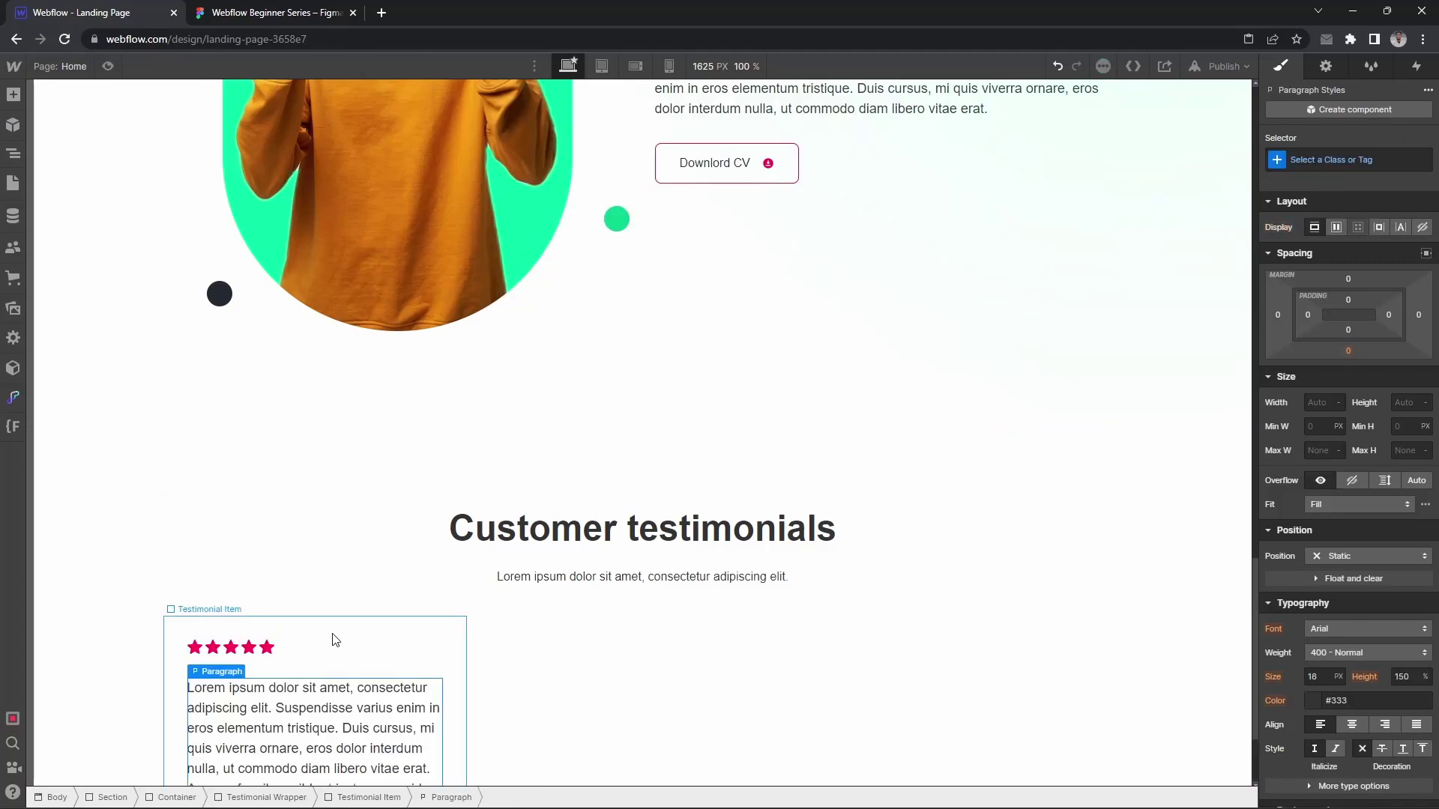
{"action": "scroll", "coordinate": [315, 449], "scroll_direction": "down", "scroll_amount": 2}
Step: Replace the new paragraph's placeholder text with the quote copied from the first testimonial card in Figma
{"action": "left_click", "coordinate": [259, 13]}
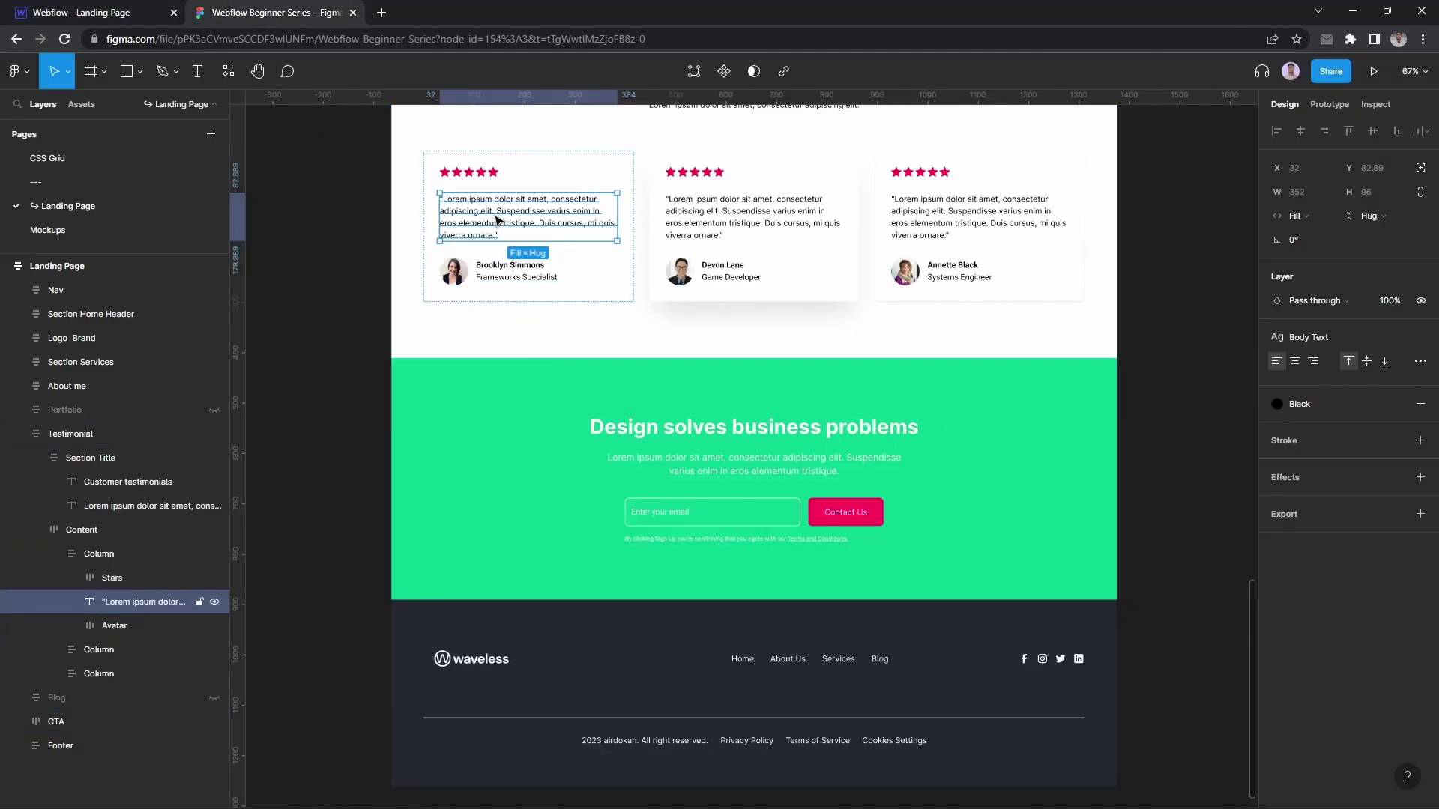
{"action": "key", "text": "ctrl+shift+Tab"}
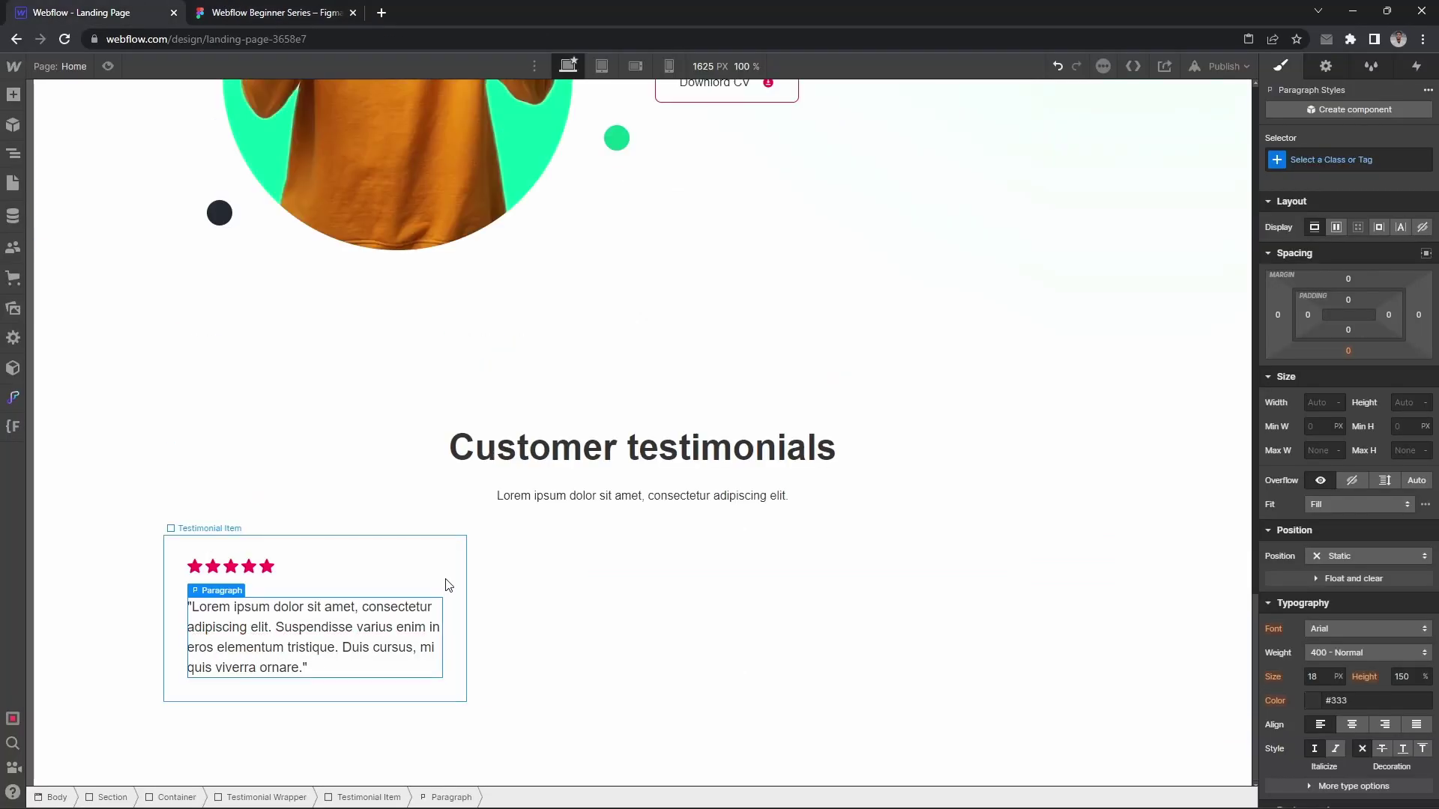
{"action": "left_click", "coordinate": [354, 642]}
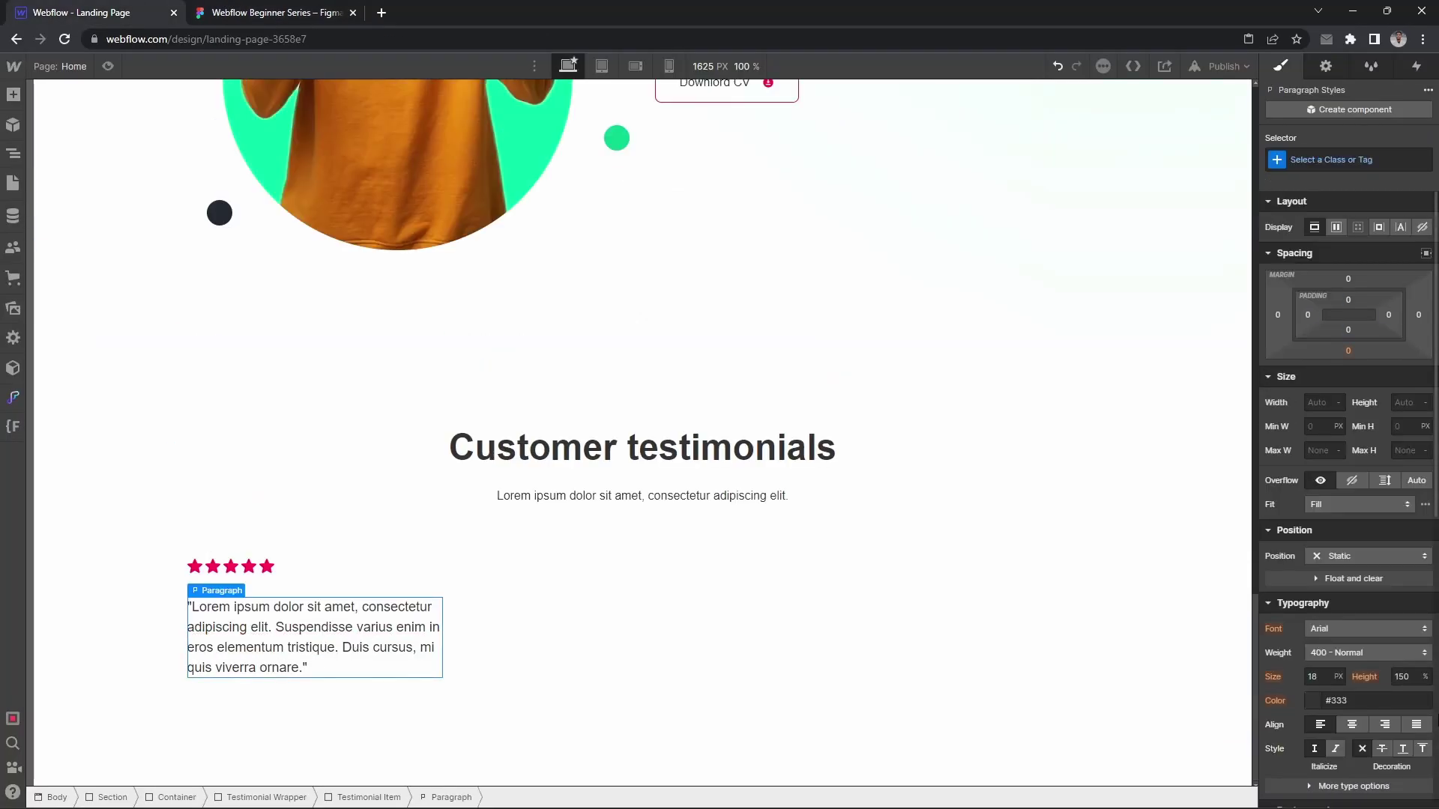
Step: Inspect the quote's typography in Figma and apply the existing class "Text Size Small" to the paragraph in Webflow
{"action": "key", "text": "ctrl+Tab"}
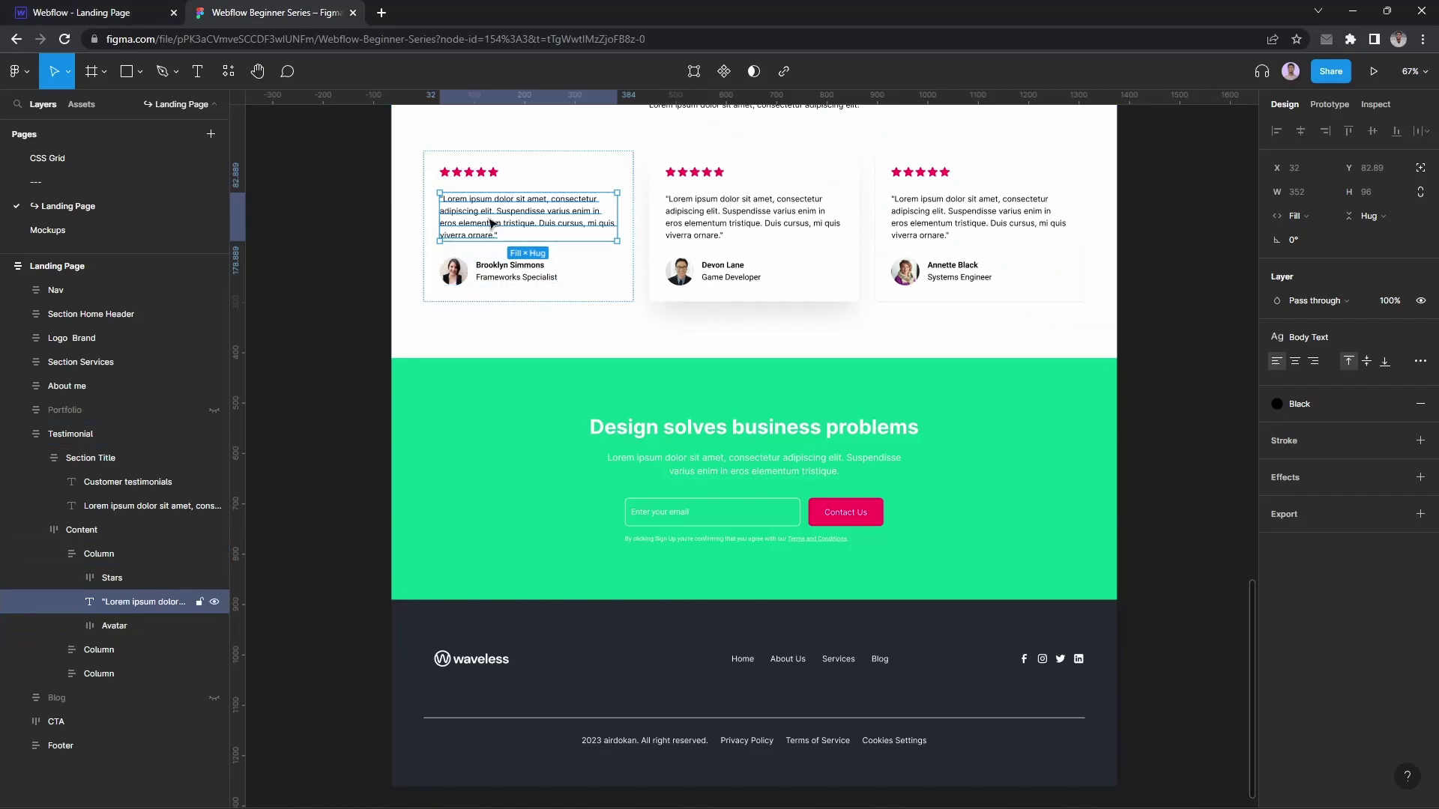
{"action": "left_click", "coordinate": [1375, 104]}
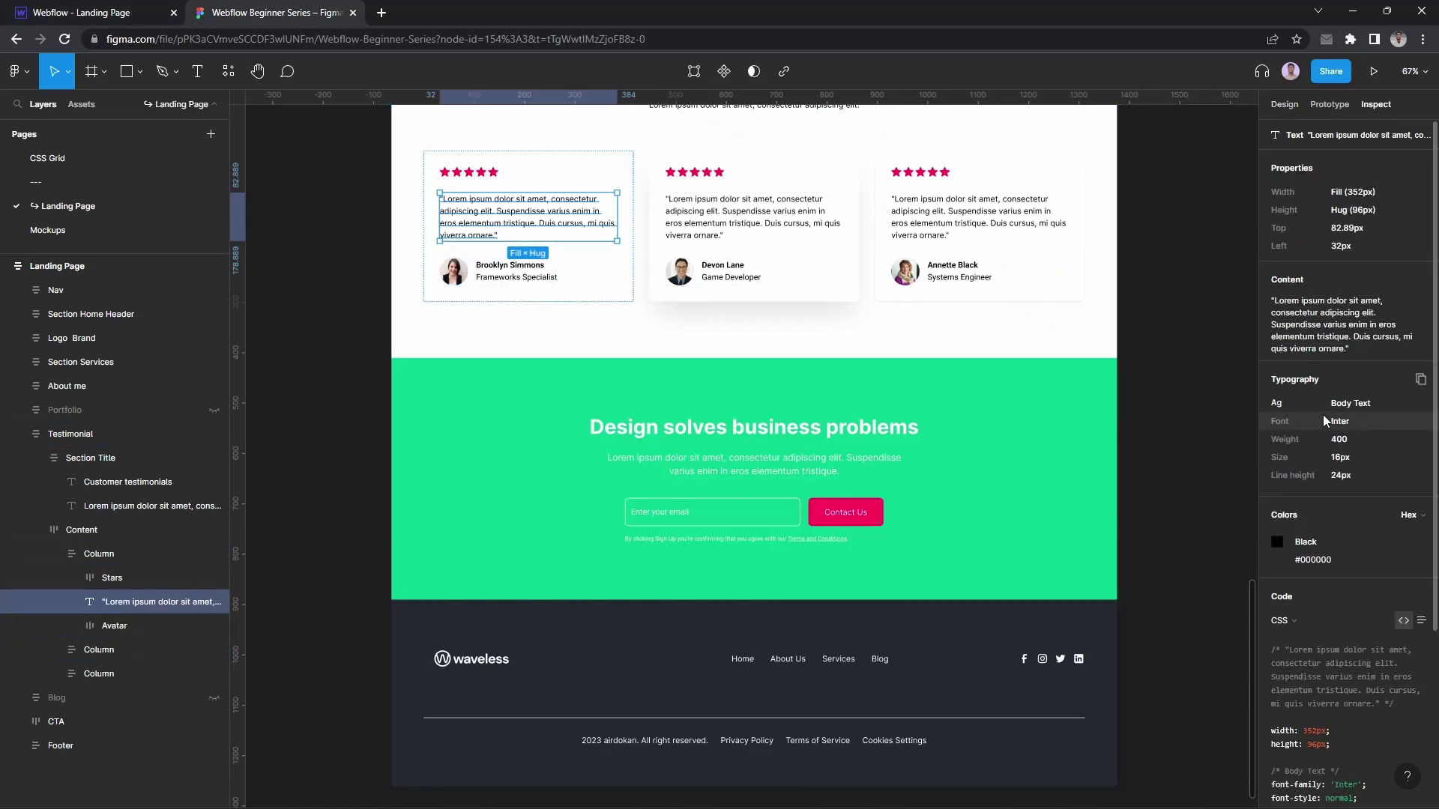
{"action": "key", "text": "ctrl+shift+Tab"}
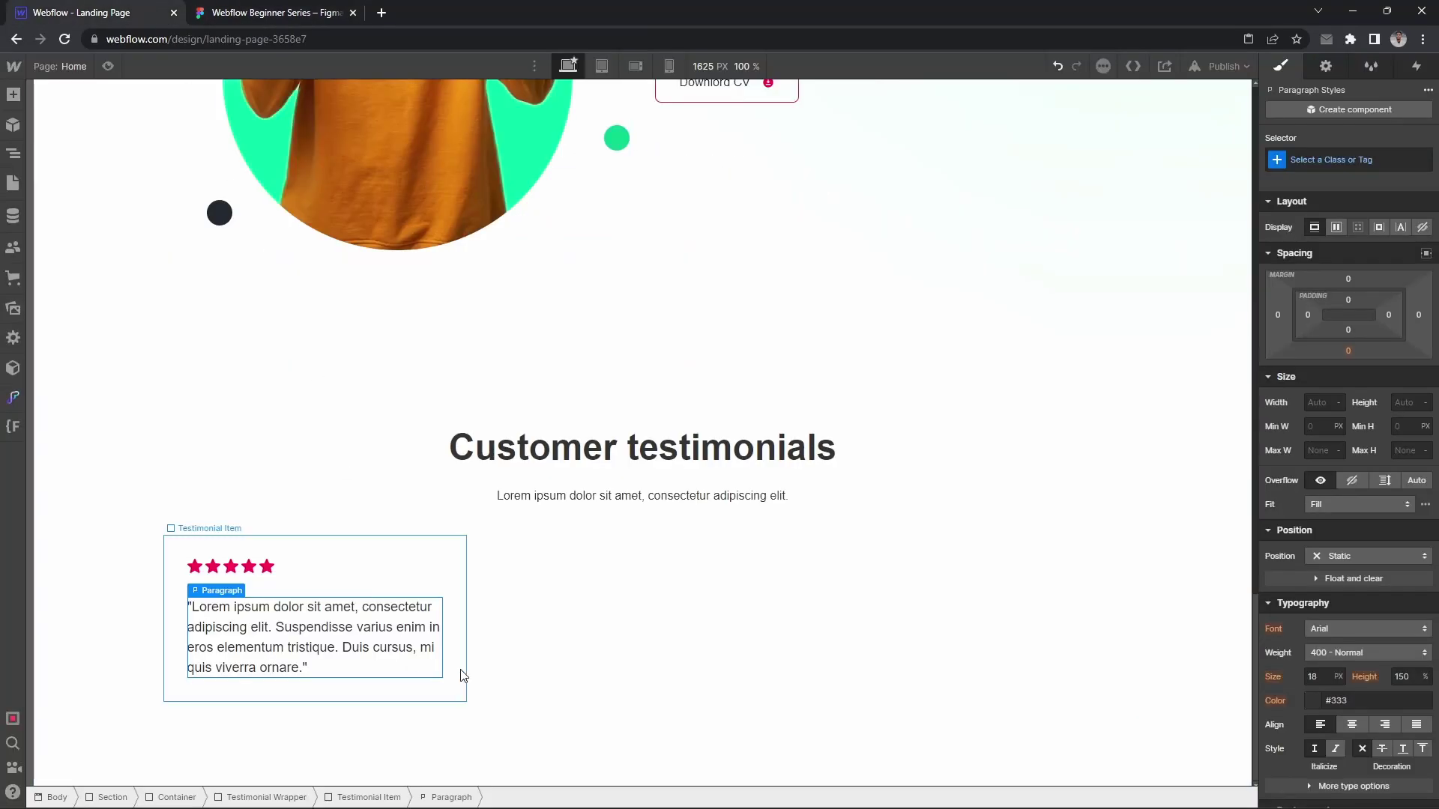
{"action": "scroll", "coordinate": [1345, 449], "scroll_direction": "down", "scroll_amount": 5}
{"action": "left_click", "coordinate": [1345, 161]}
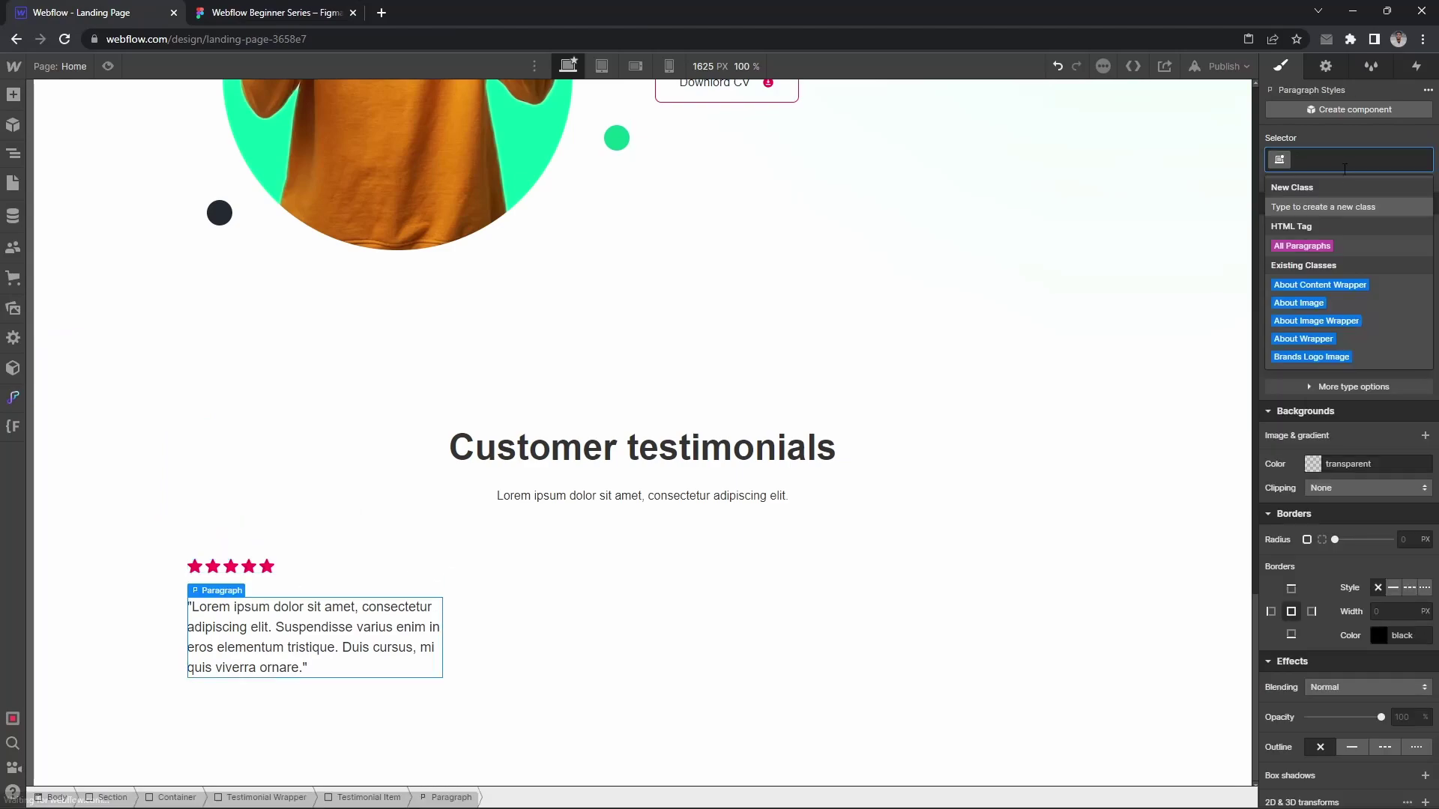
{"action": "type", "text": "Text"}
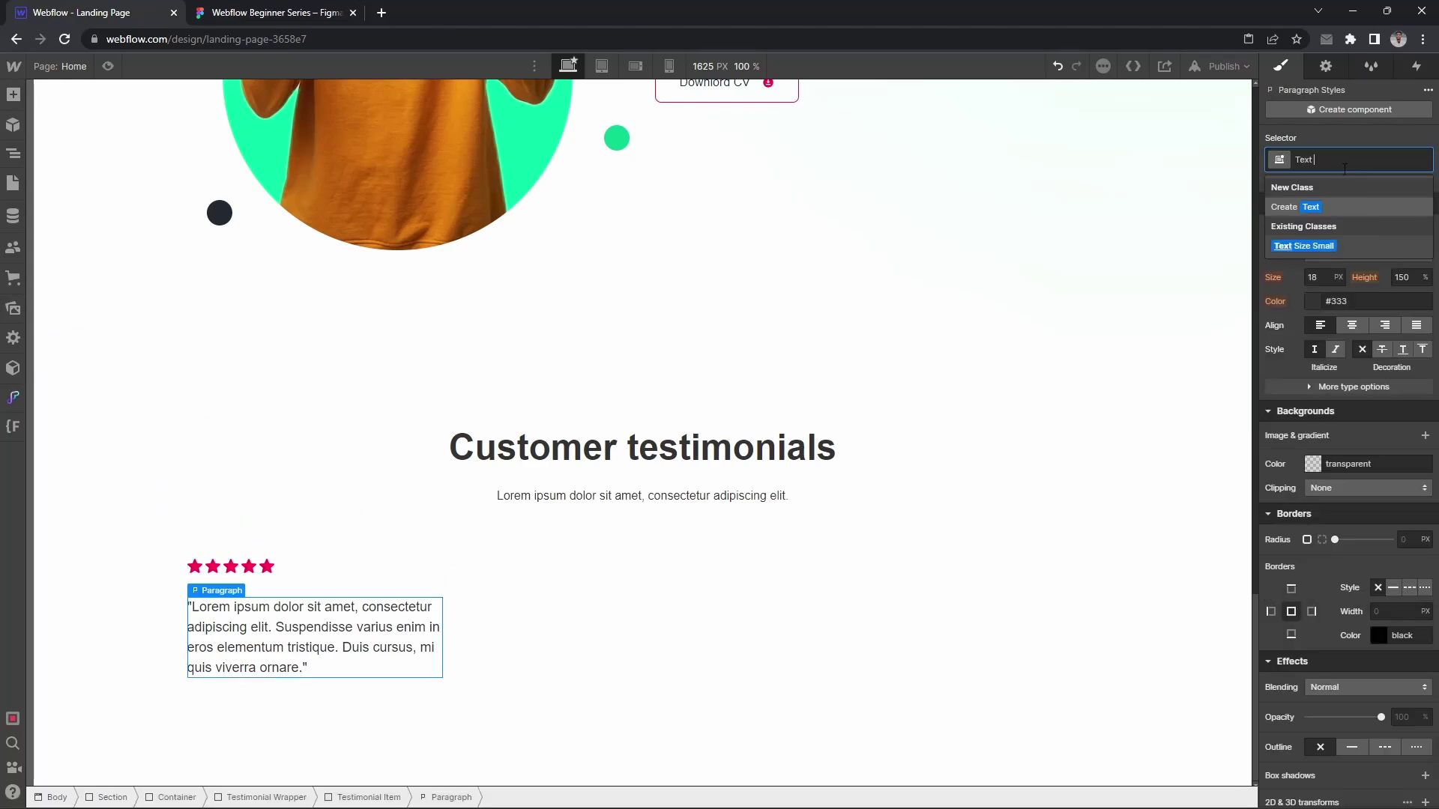
{"action": "key", "text": "Down"}
{"action": "key", "text": "Return"}
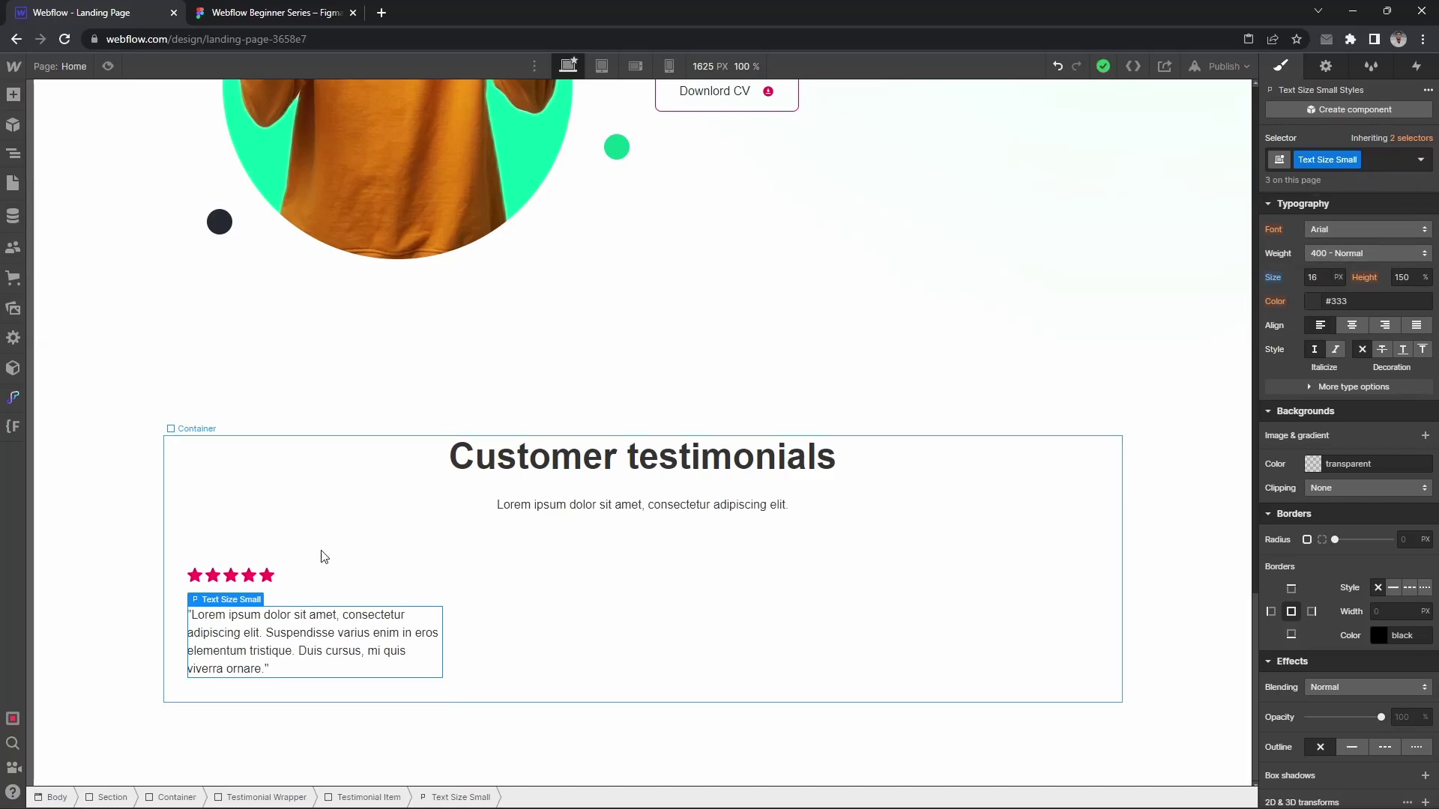
Step: Examine the author row in Figma's first card and insert a div block below the quote paragraph in Webflow
{"action": "left_click", "coordinate": [309, 604]}
{"action": "left_click", "coordinate": [247, 12]}
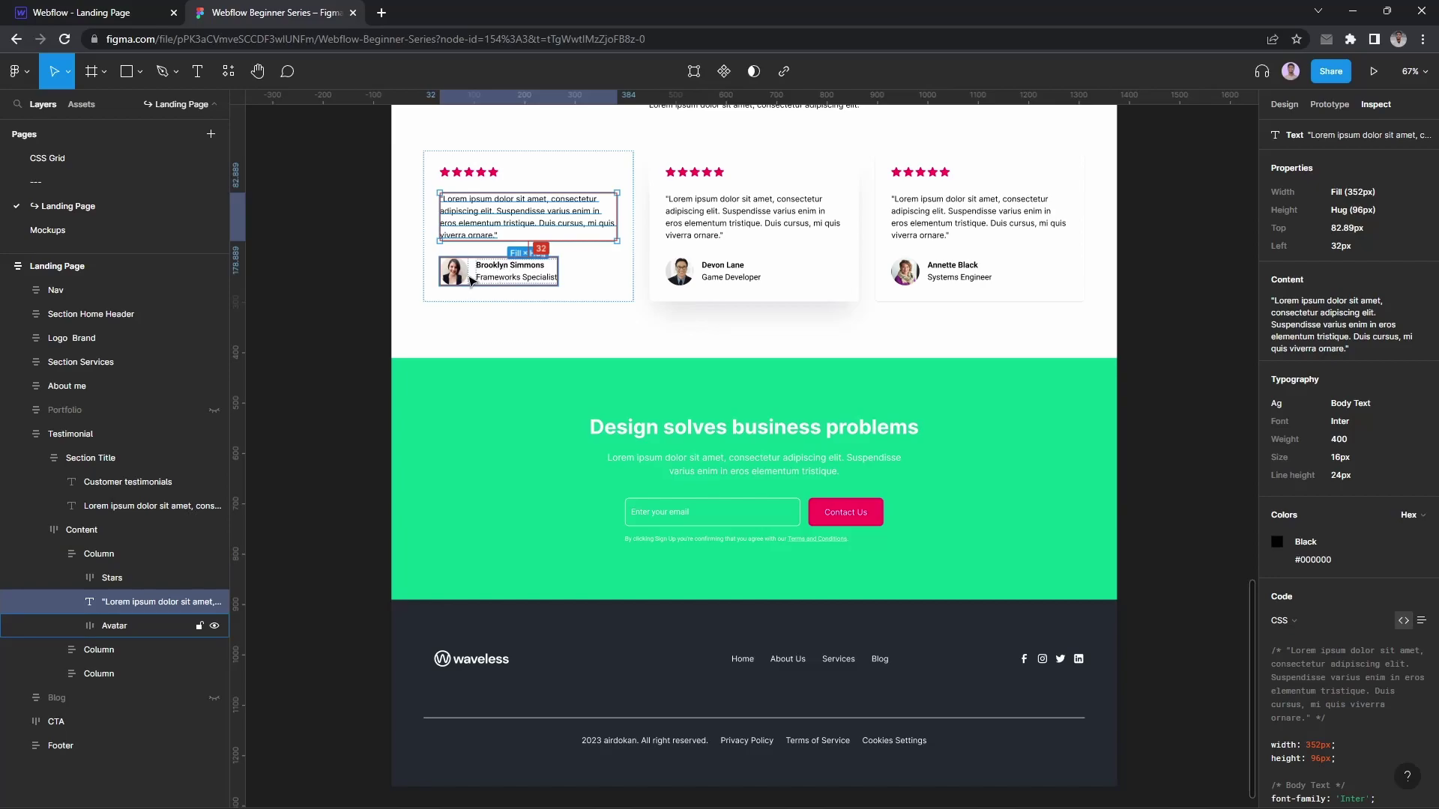
{"action": "scroll", "coordinate": [476, 281], "scroll_direction": "up", "scroll_amount": 5}
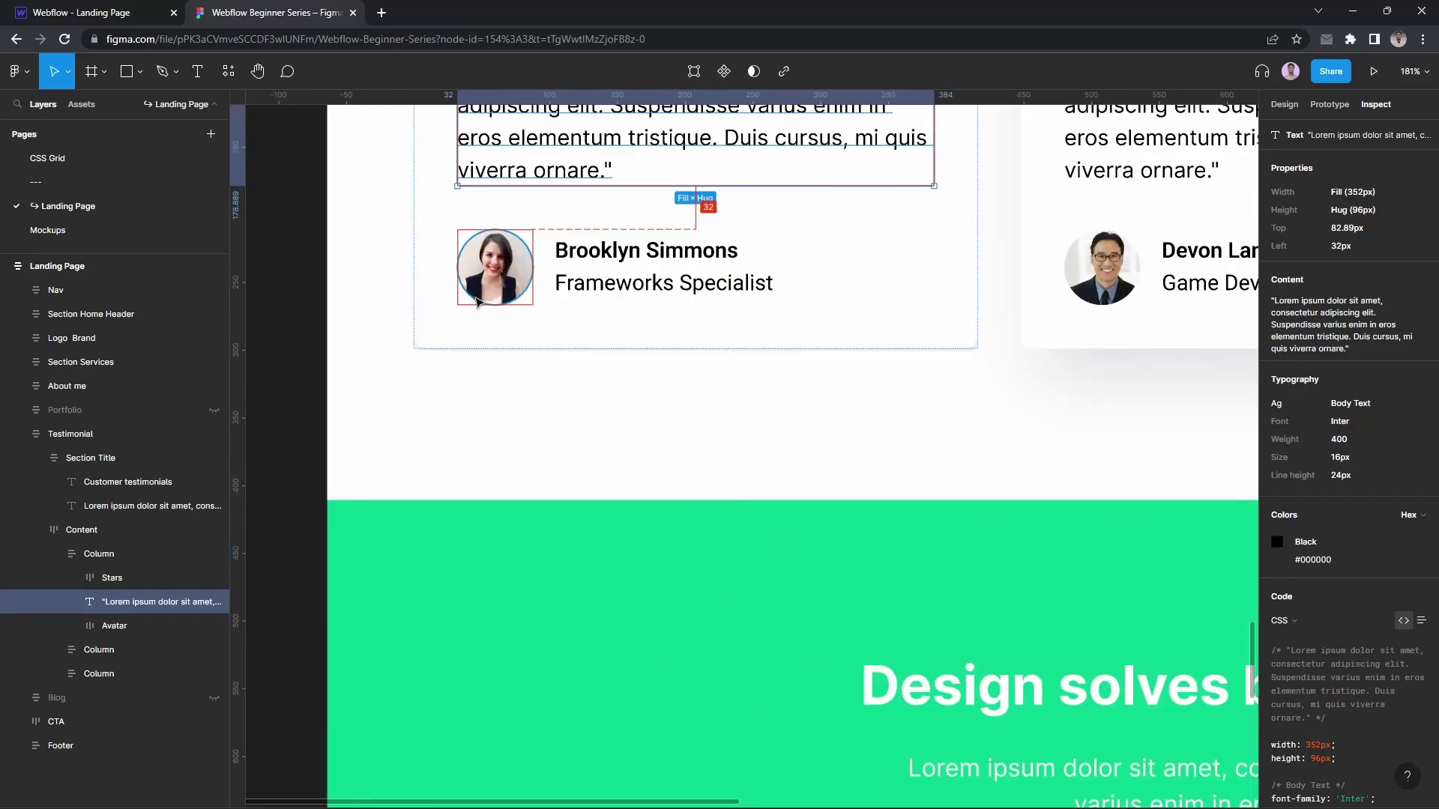
{"action": "scroll", "coordinate": [601, 330], "scroll_direction": "down", "scroll_amount": 3}
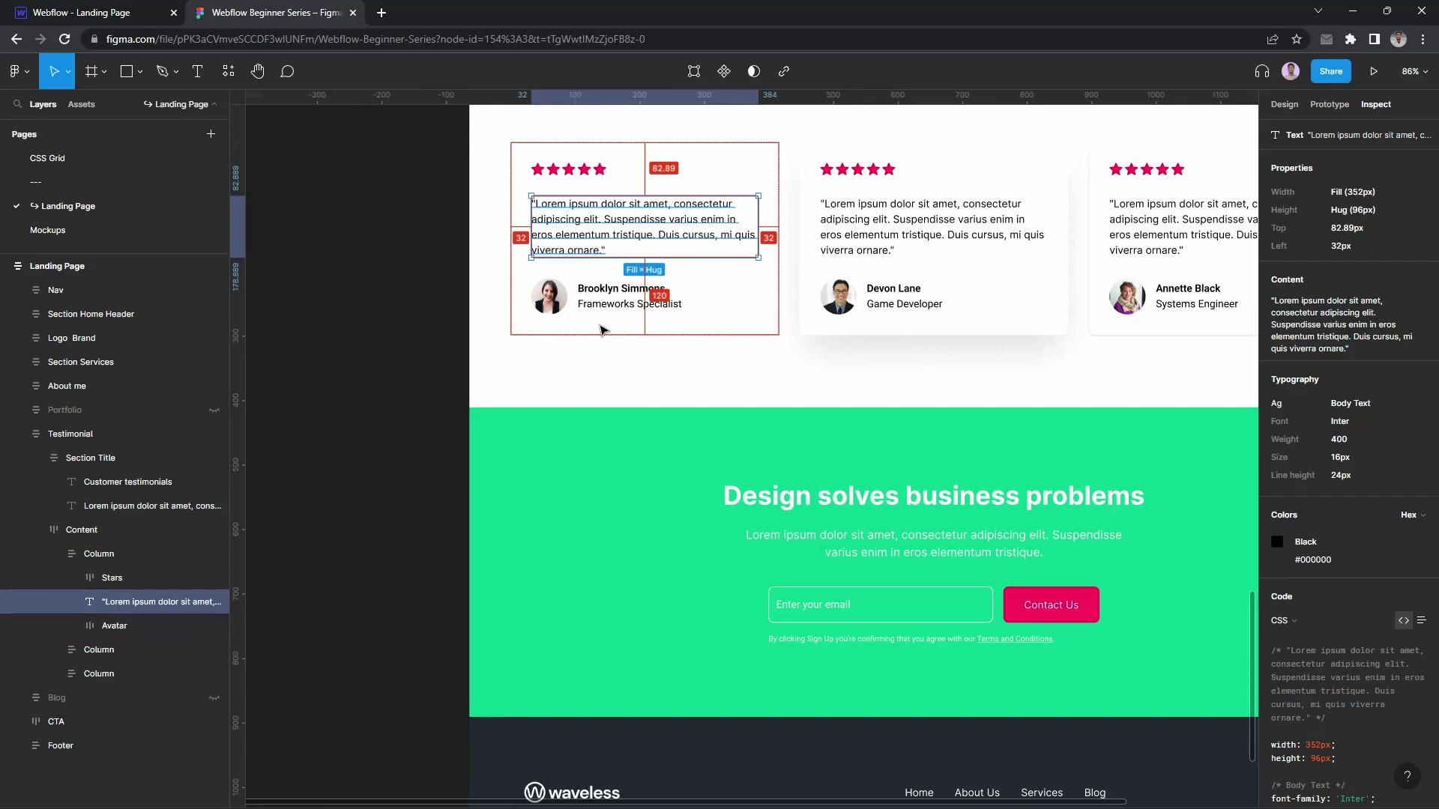
{"action": "left_click", "coordinate": [108, 12]}
{"action": "type", "text": "v"}
{"action": "key", "text": "Return"}
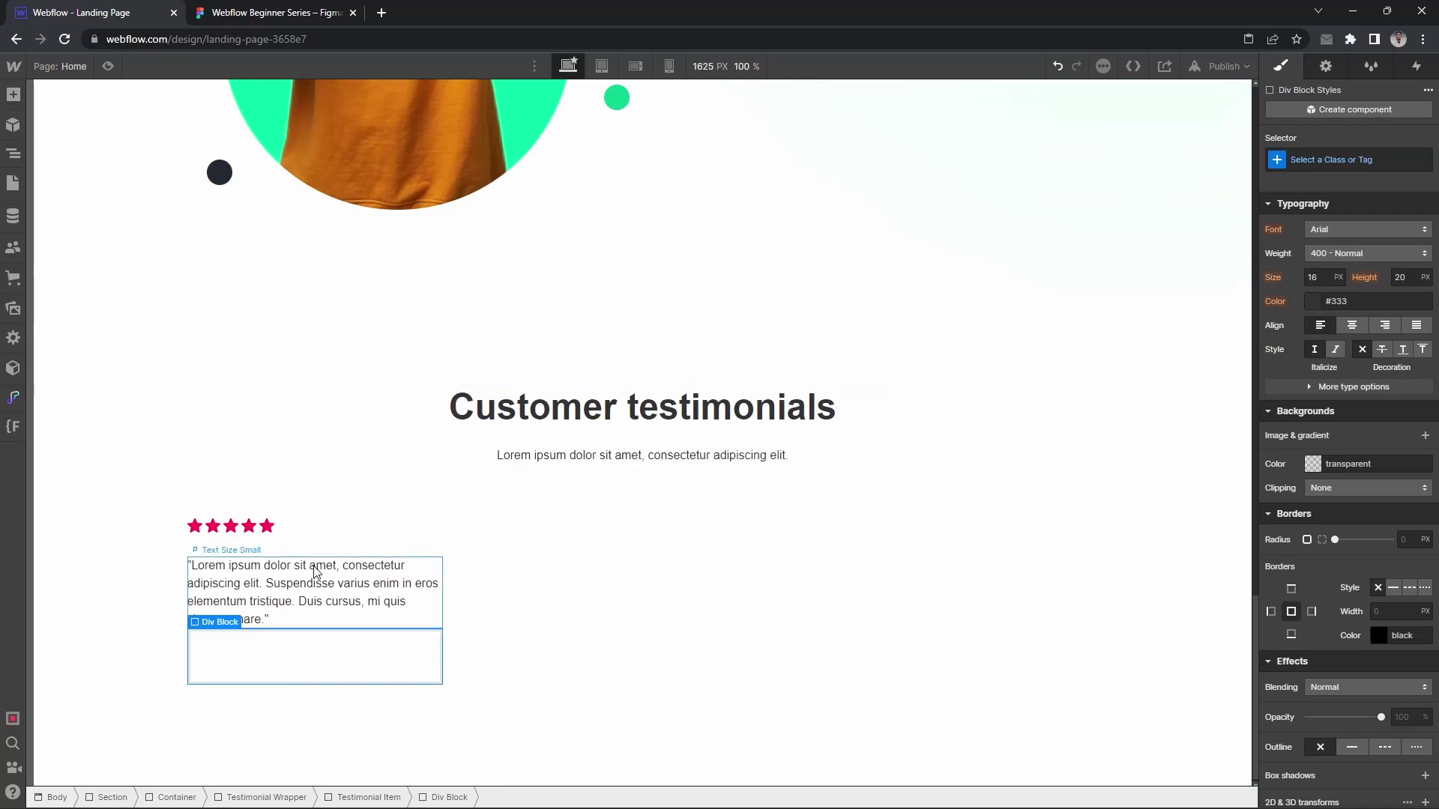
Step: Give the new div block the class "Testimonial Author Wrapper"
{"action": "key", "text": "ctrl+Return"}
{"action": "type", "text": "\"Lorem ipsum dolor sit amet, consectetur adipiscing elit. Suspendisse varius enim in eros elementum tristique. Duis cursus, mi quis viverra ornare.\""}
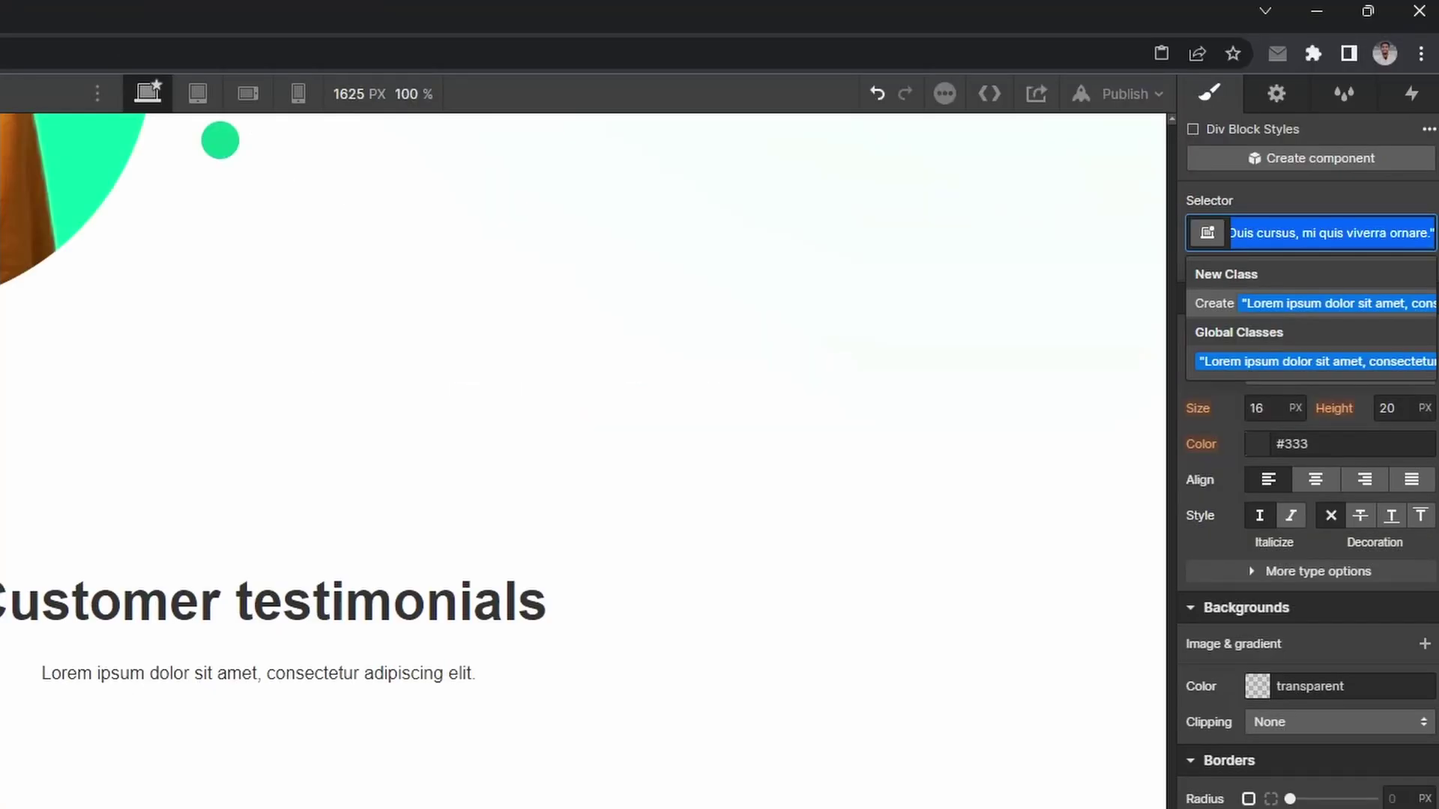
{"action": "type", "text": "Tes"}
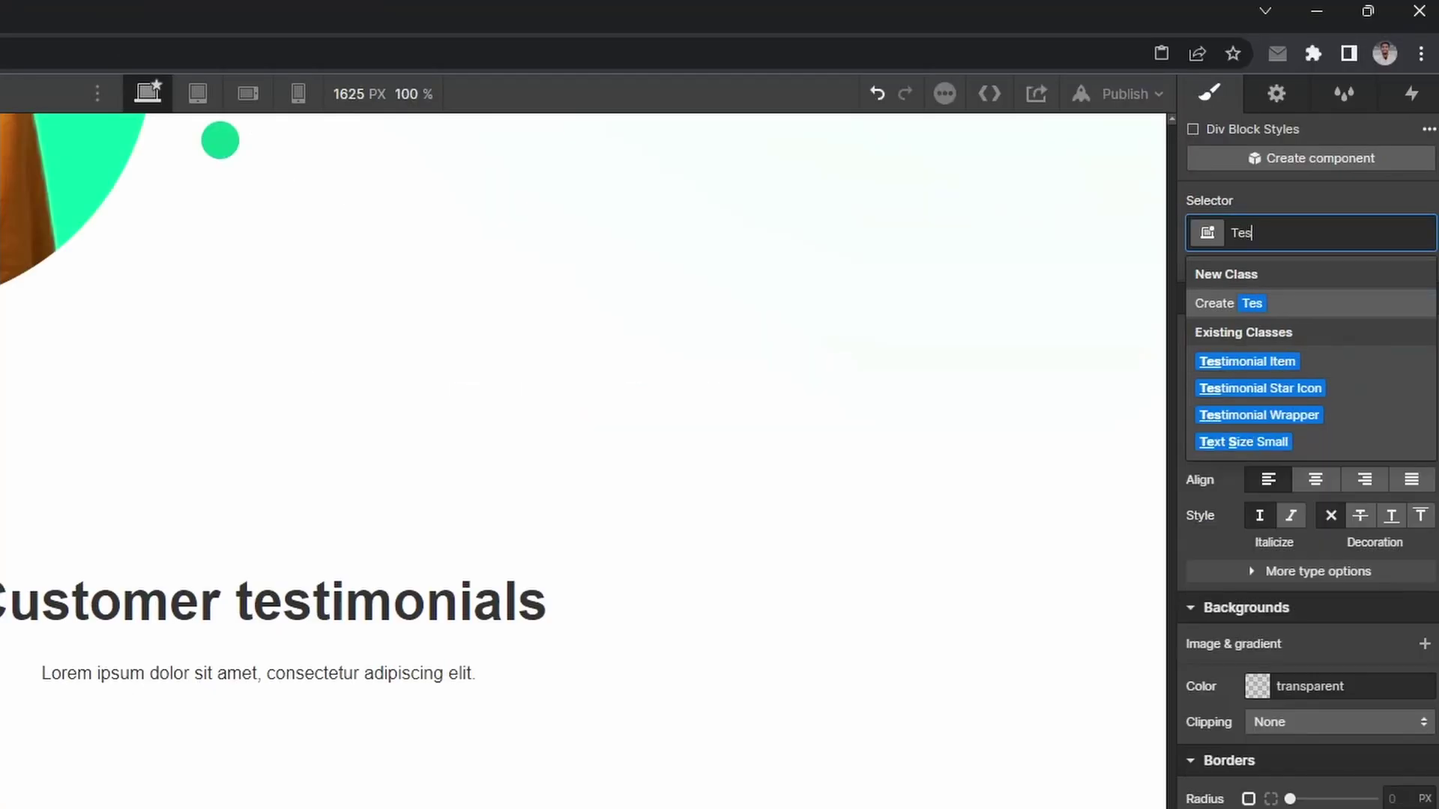
{"action": "type", "text": "timoni"}
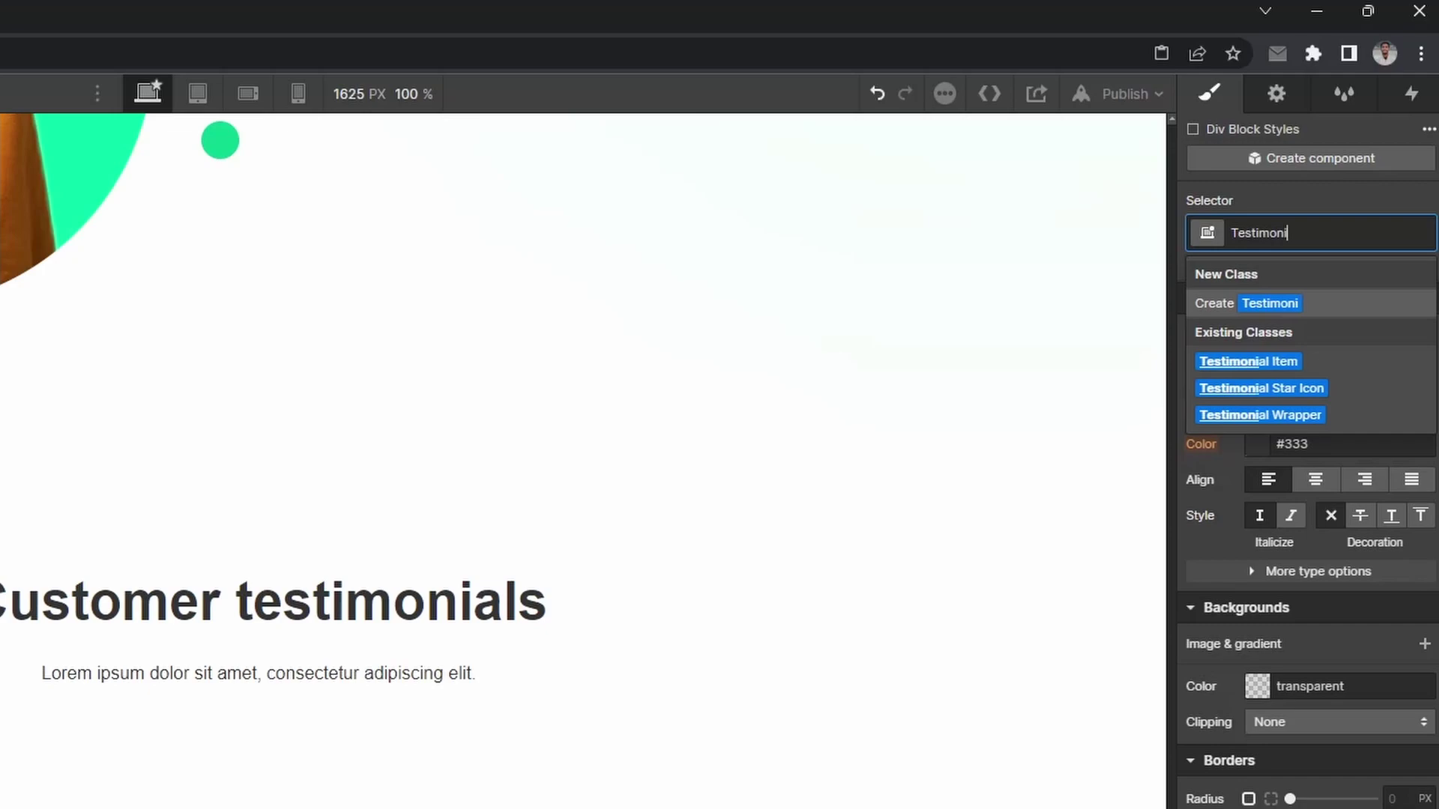
{"action": "type", "text": "al Auth"}
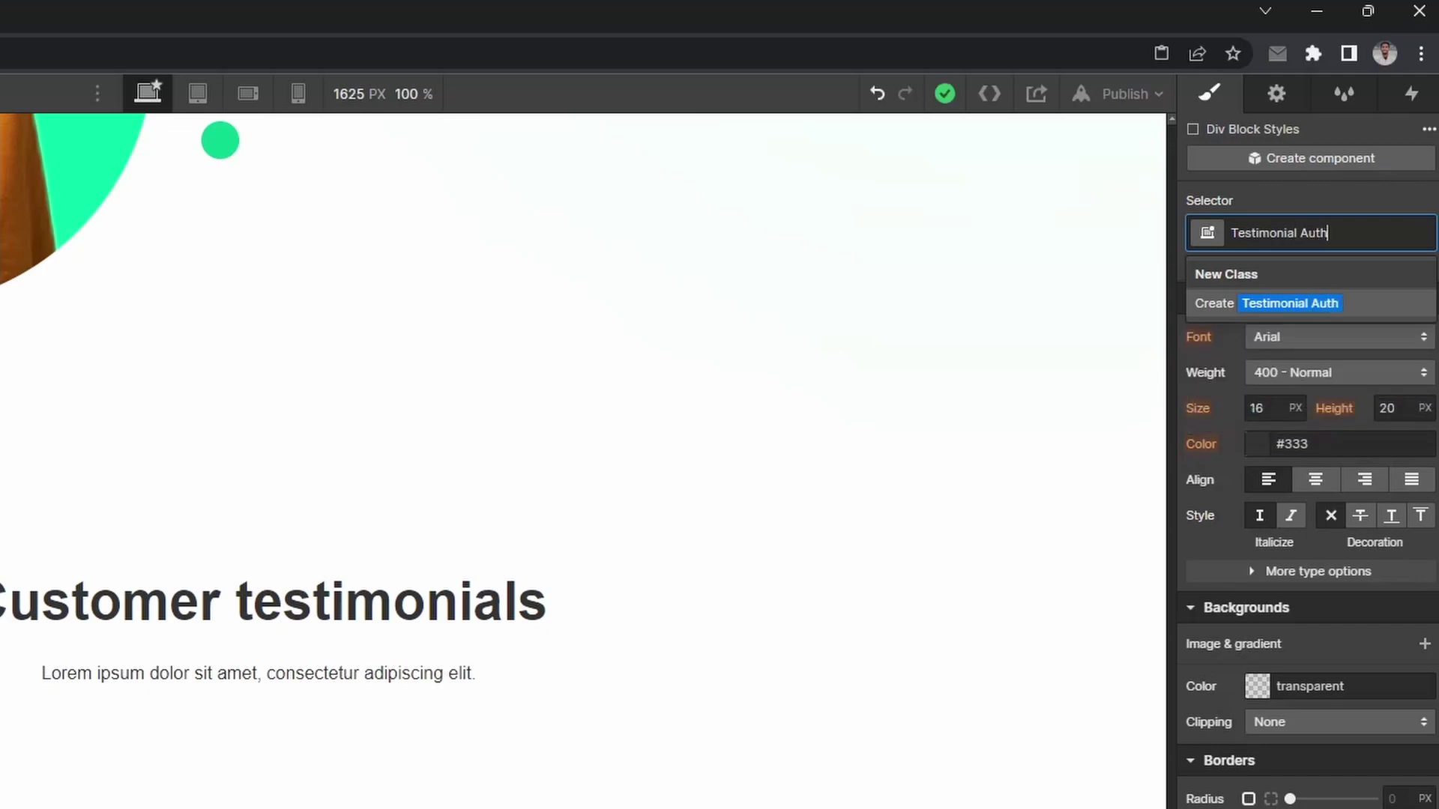
{"action": "type", "text": "or Wrapper"}
{"action": "key", "text": "Return"}
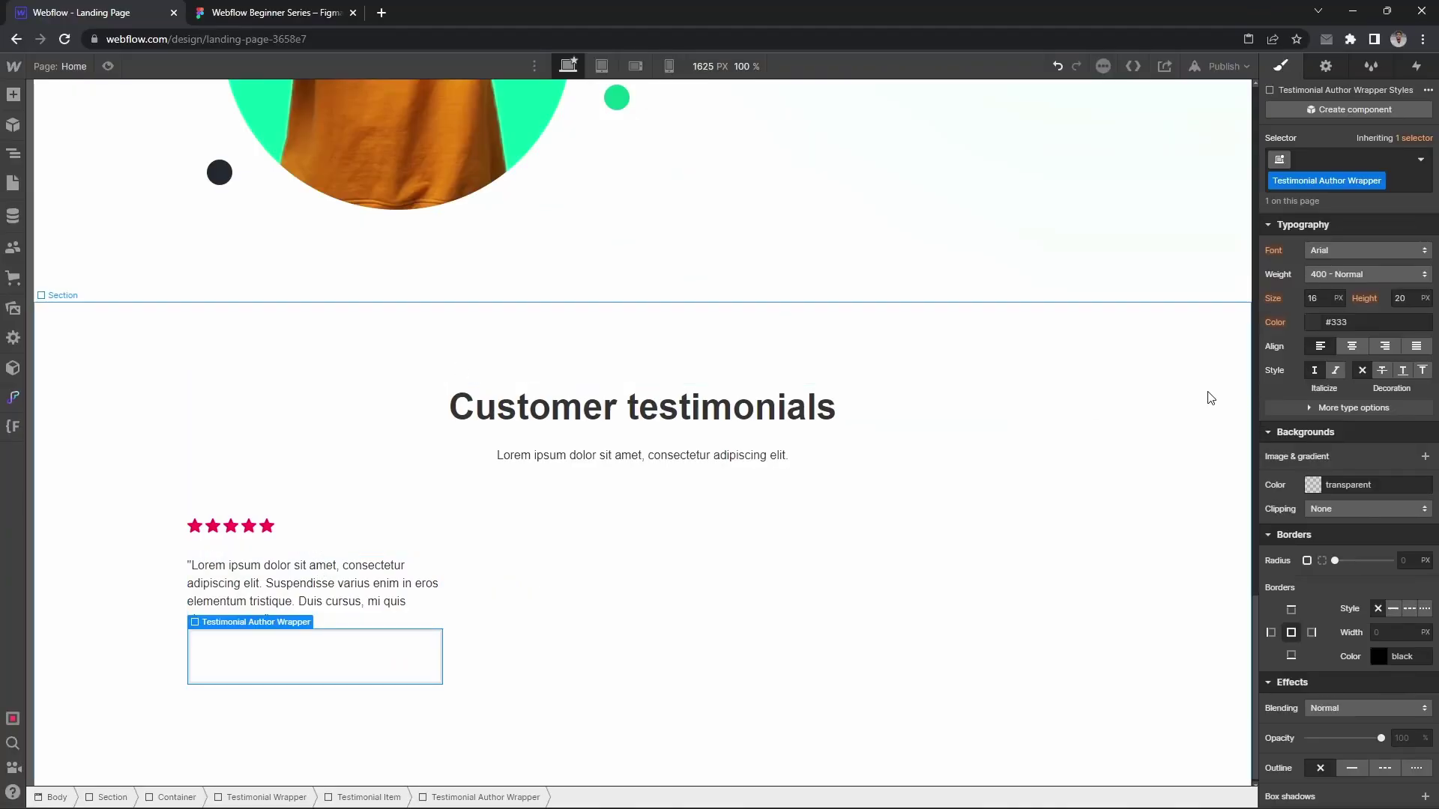
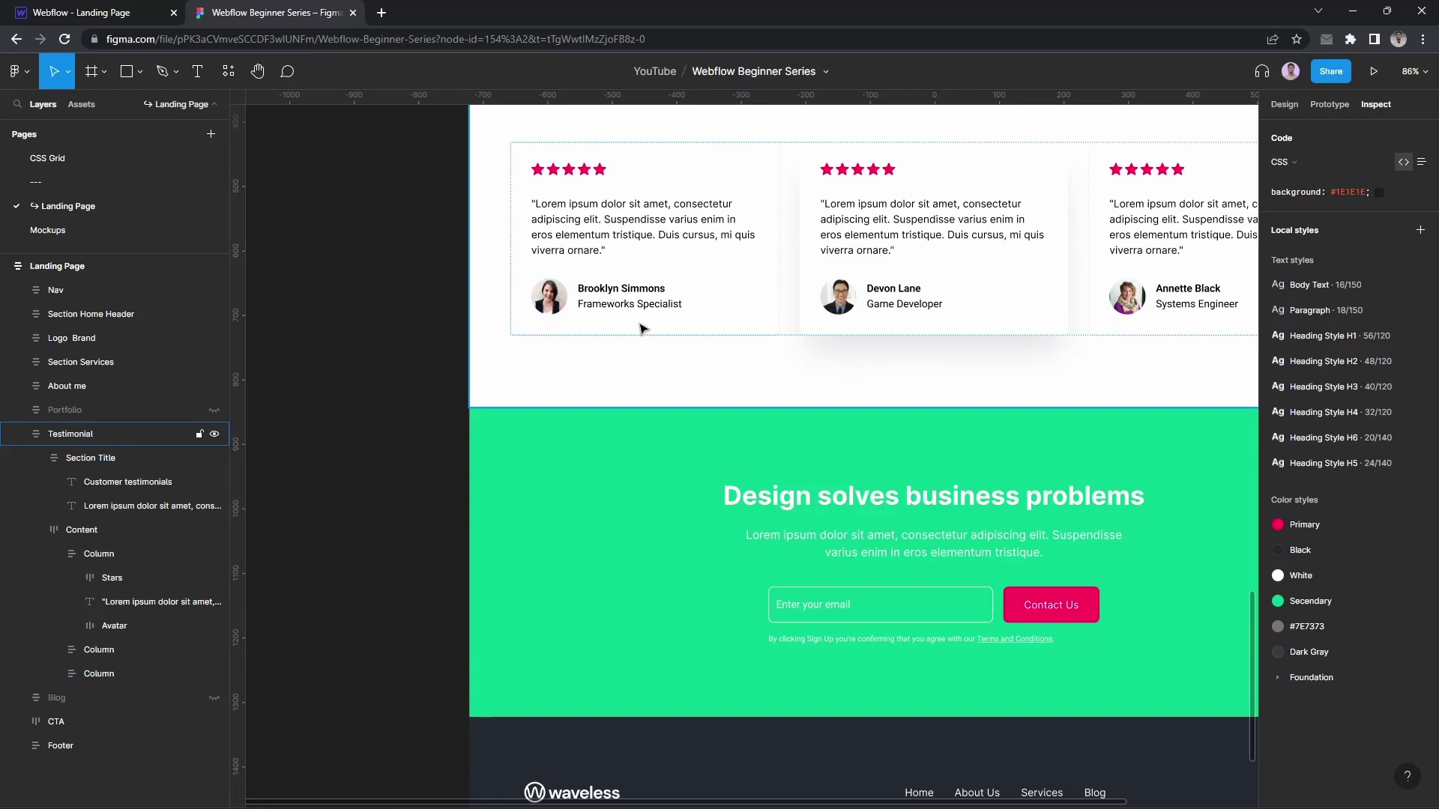
Step: Return to Webflow and insert an image element into the Testimonial Author Wrapper
{"action": "left_click", "coordinate": [114, 9]}
{"action": "scroll", "coordinate": [353, 626], "scroll_direction": "down", "scroll_amount": 1}
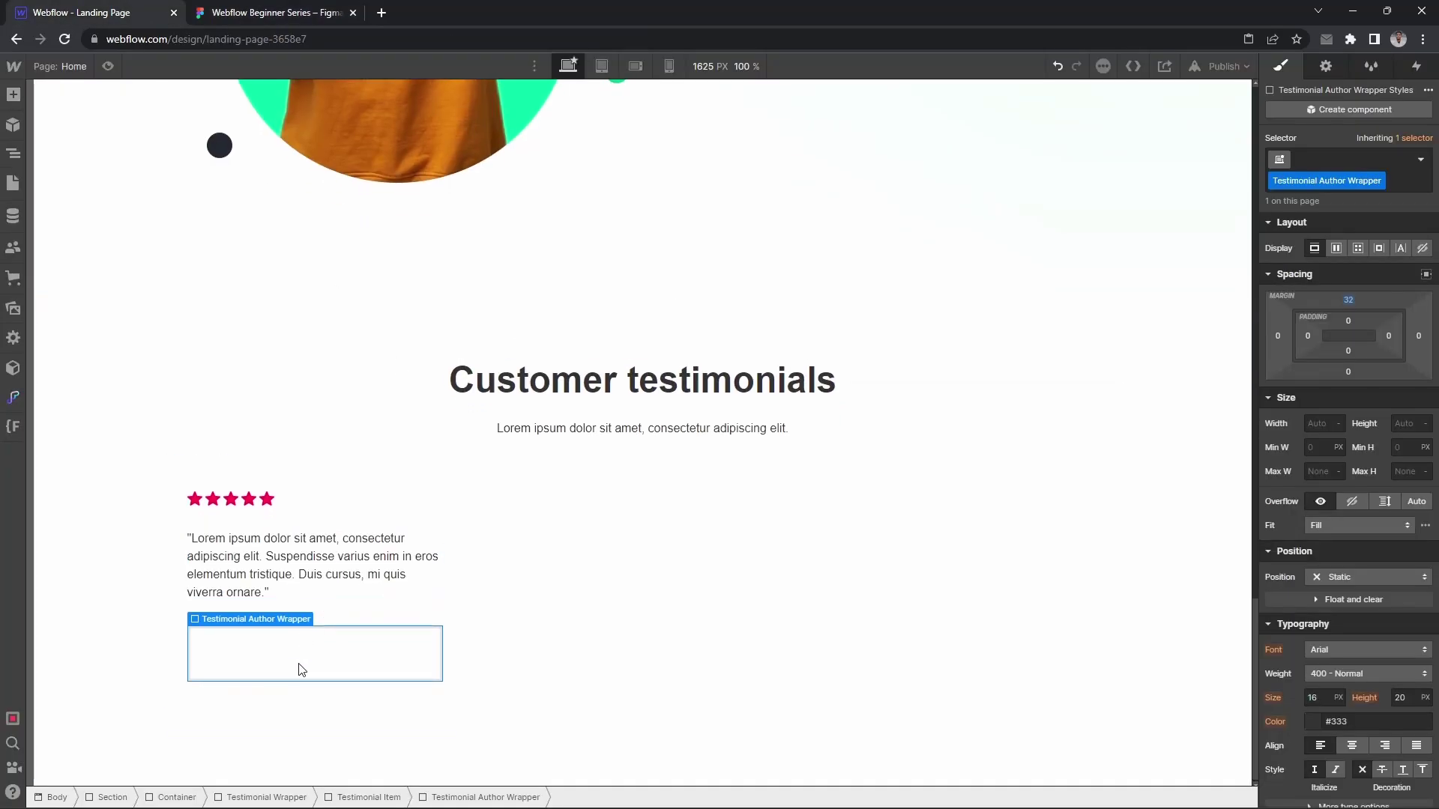
{"action": "key", "text": "ctrl+e"}
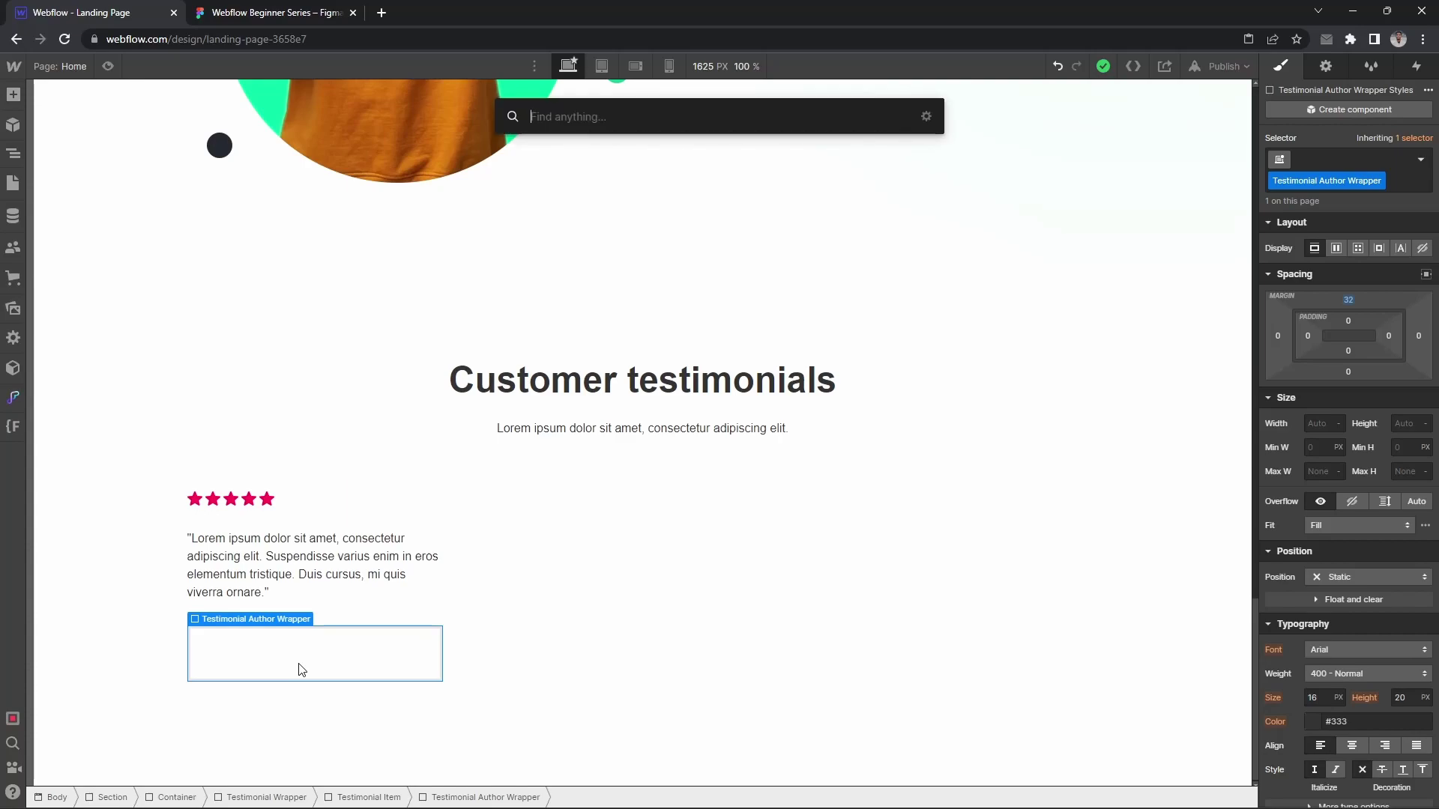
{"action": "type", "text": "image"}
{"action": "key", "text": "Return"}
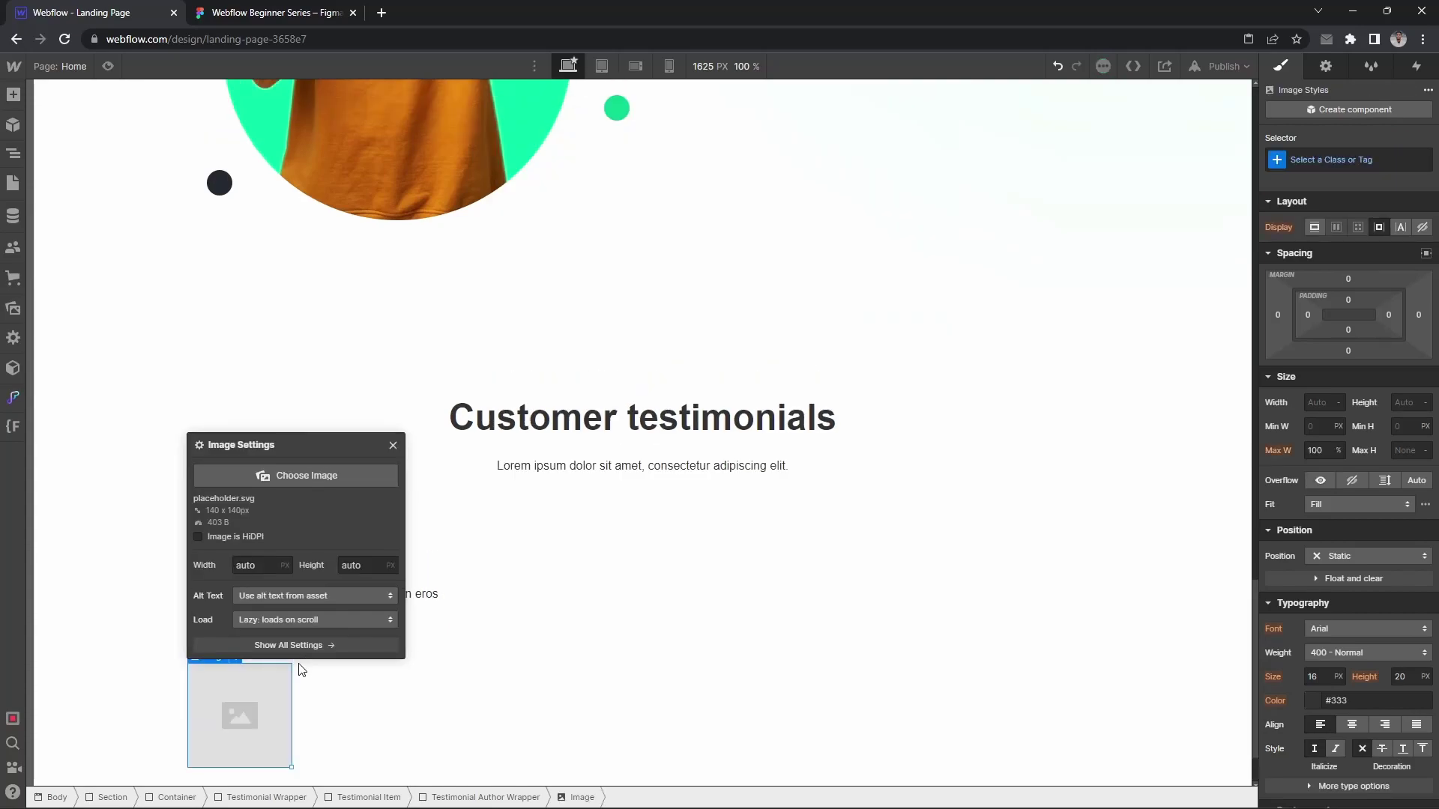
Step: Give the image in the author wrapper the class "Testimonial Author Image"
{"action": "key", "text": "ctrl+Return"}
{"action": "type", "text": "Te"}
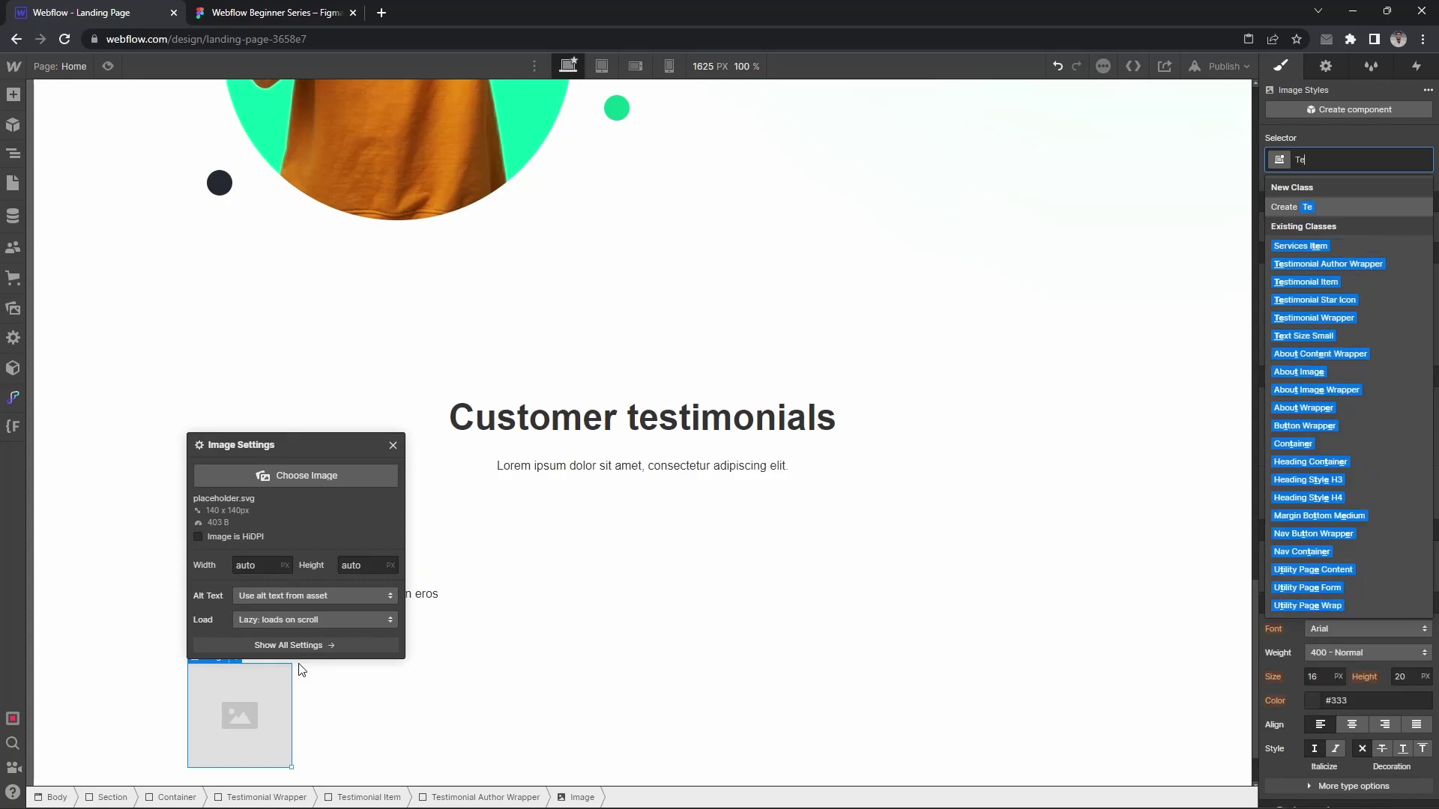
{"action": "type", "text": "stimonial Author"}
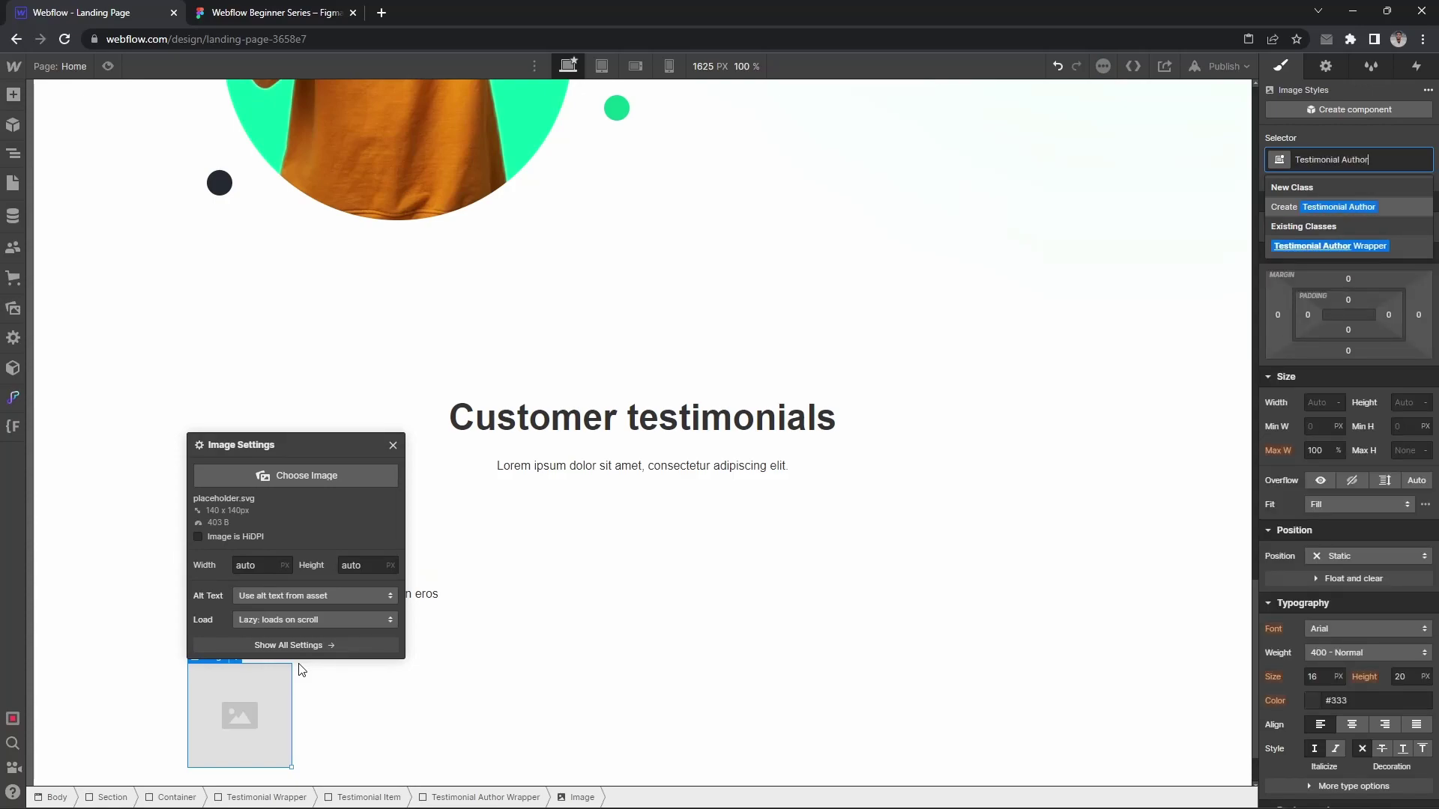
{"action": "key", "text": "ctrl+a"}
{"action": "type", "text": "Image"}
{"action": "key", "text": "Return"}
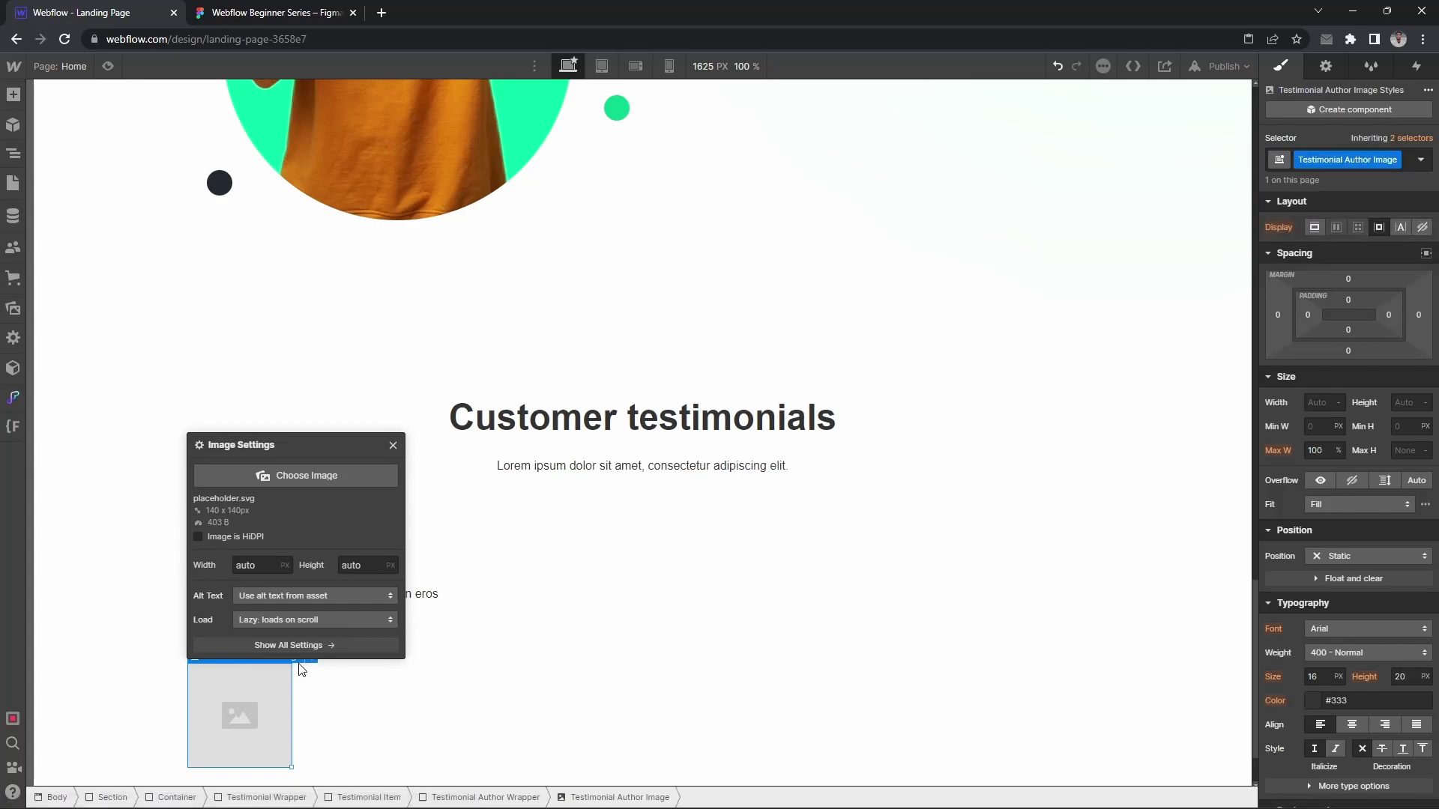
Step: Set the Testimonial Author Image to the dark-haired woman's avatar from the image assets
{"action": "left_click", "coordinate": [307, 475]}
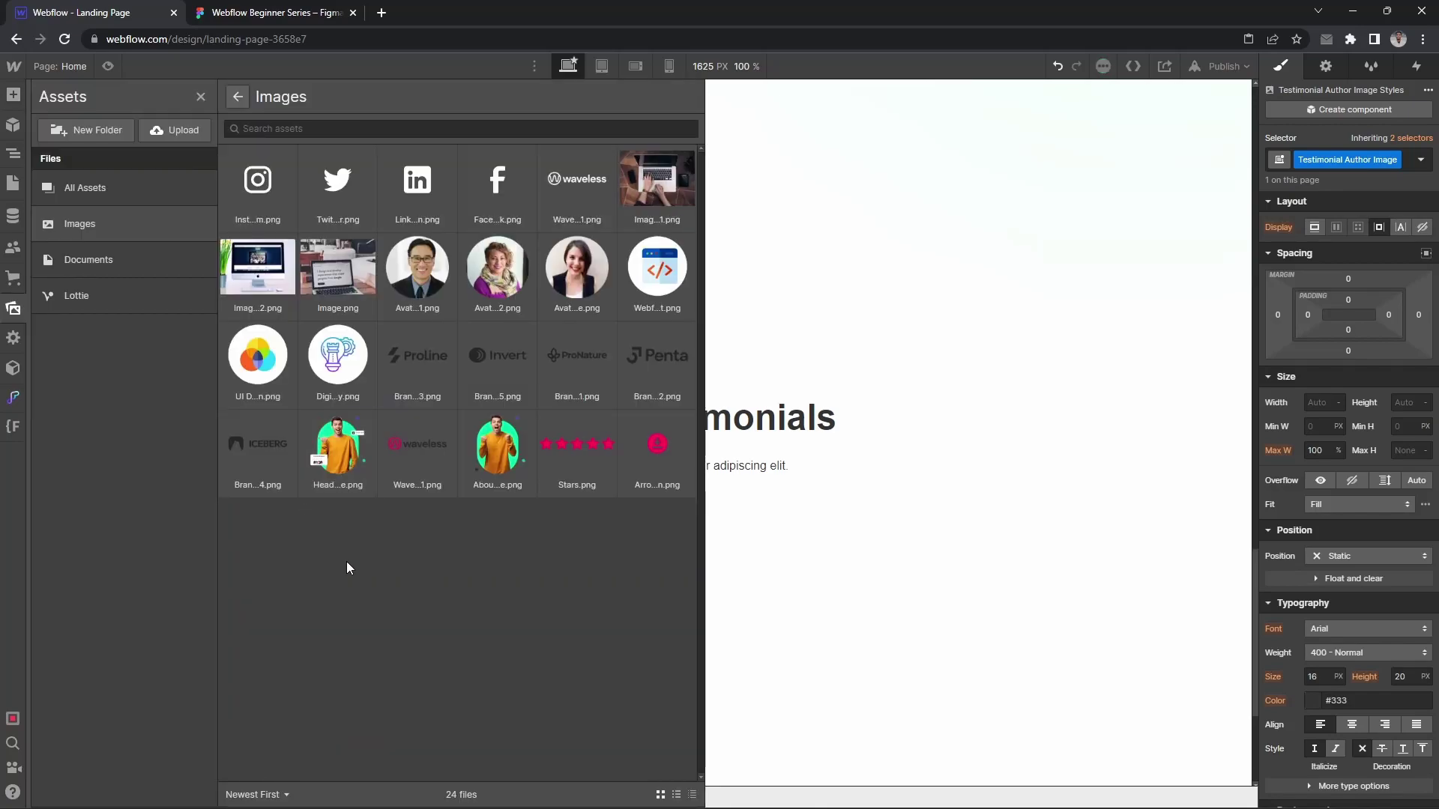
{"action": "left_click", "coordinate": [577, 267]}
{"action": "left_click_drag", "start_coordinate": [302, 448], "coordinate": [654, 230]}
{"action": "left_click", "coordinate": [505, 379]}
{"action": "left_click", "coordinate": [737, 233]}
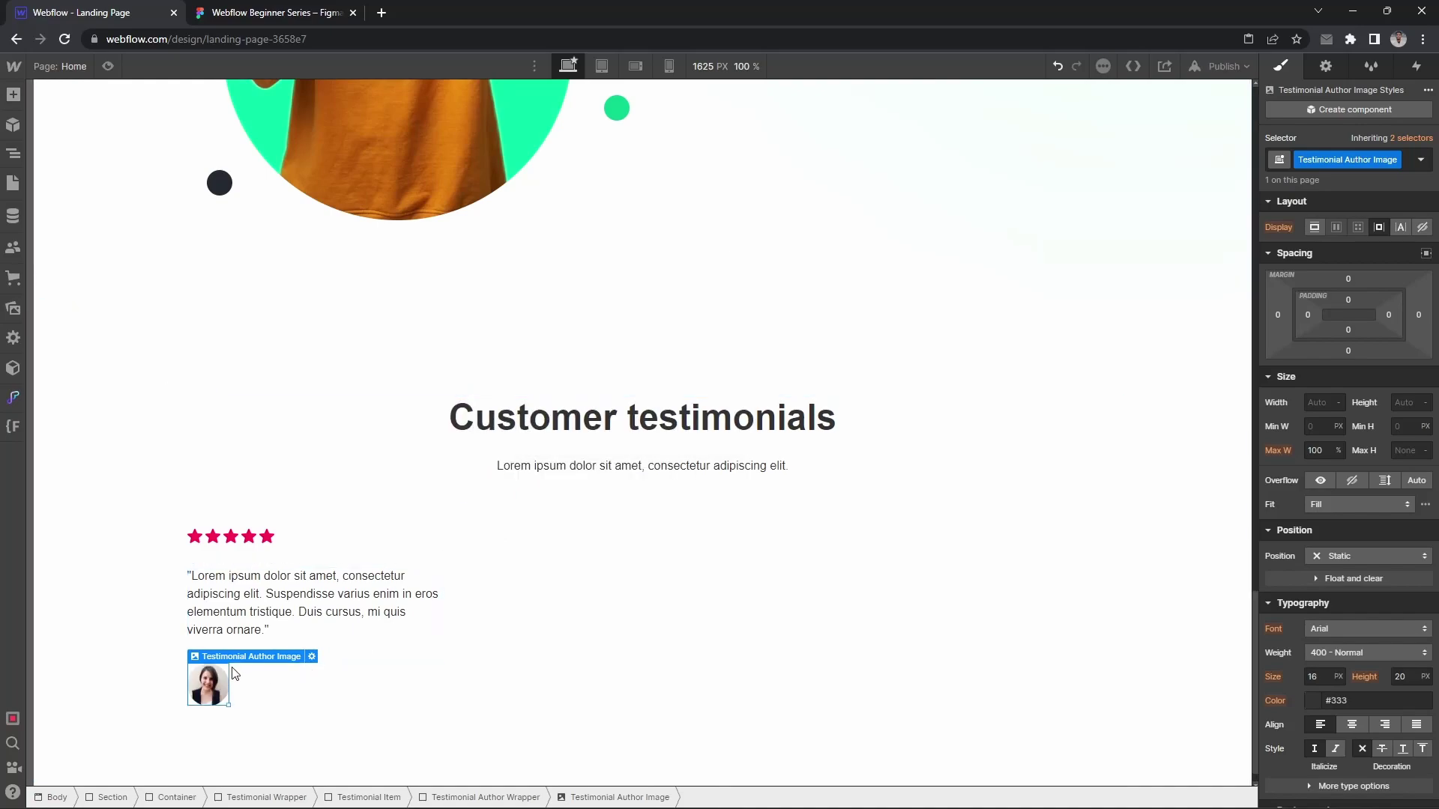
Step: Insert an H3 heading into the Testimonial Author Wrapper below the avatar and give it the class "Heading Style H4"
{"action": "left_click", "coordinate": [259, 680]}
{"action": "key", "text": "ctrl+k"}
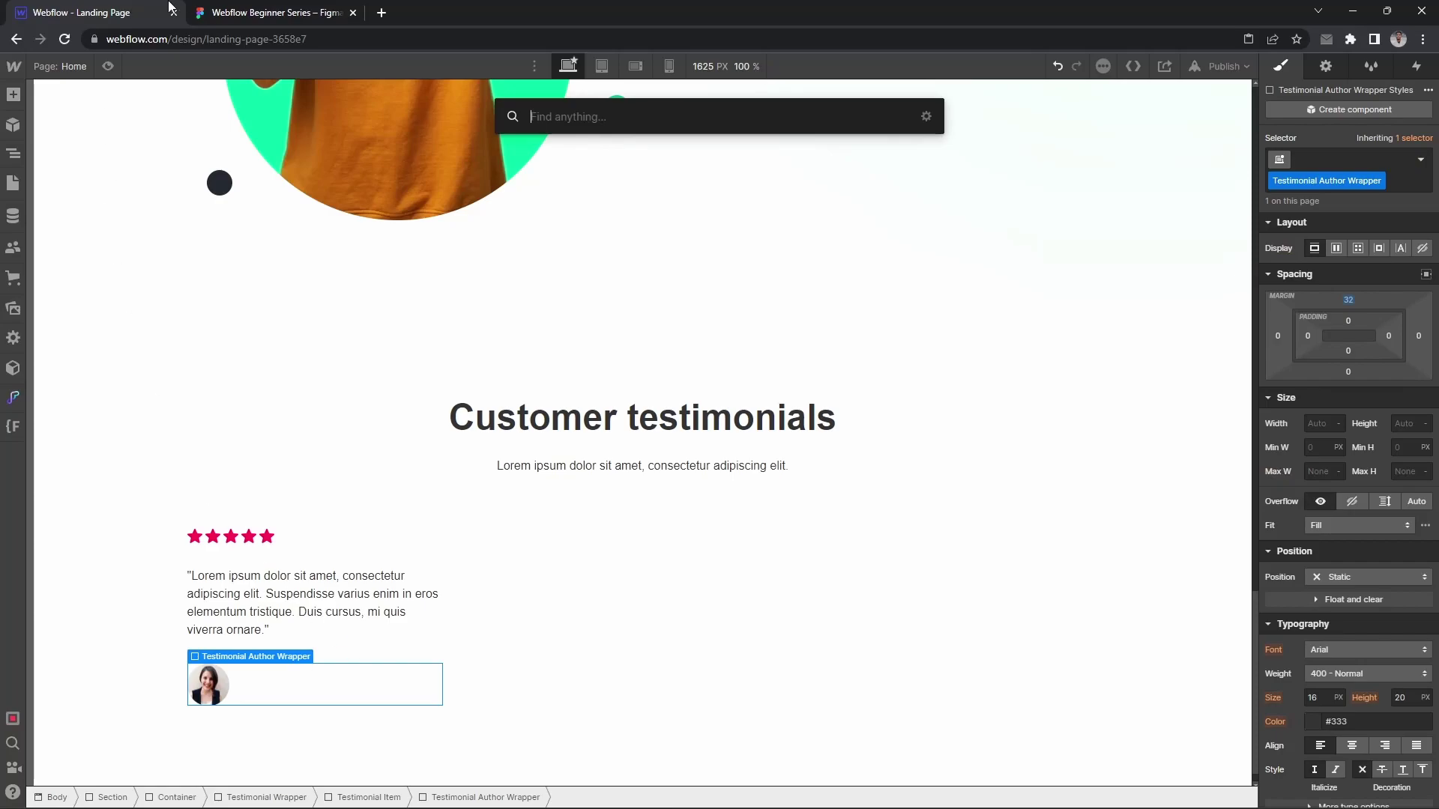
{"action": "left_click", "coordinate": [229, 11]}
{"action": "left_click", "coordinate": [97, 11]}
{"action": "type", "text": "head"}
{"action": "key", "text": "Return"}
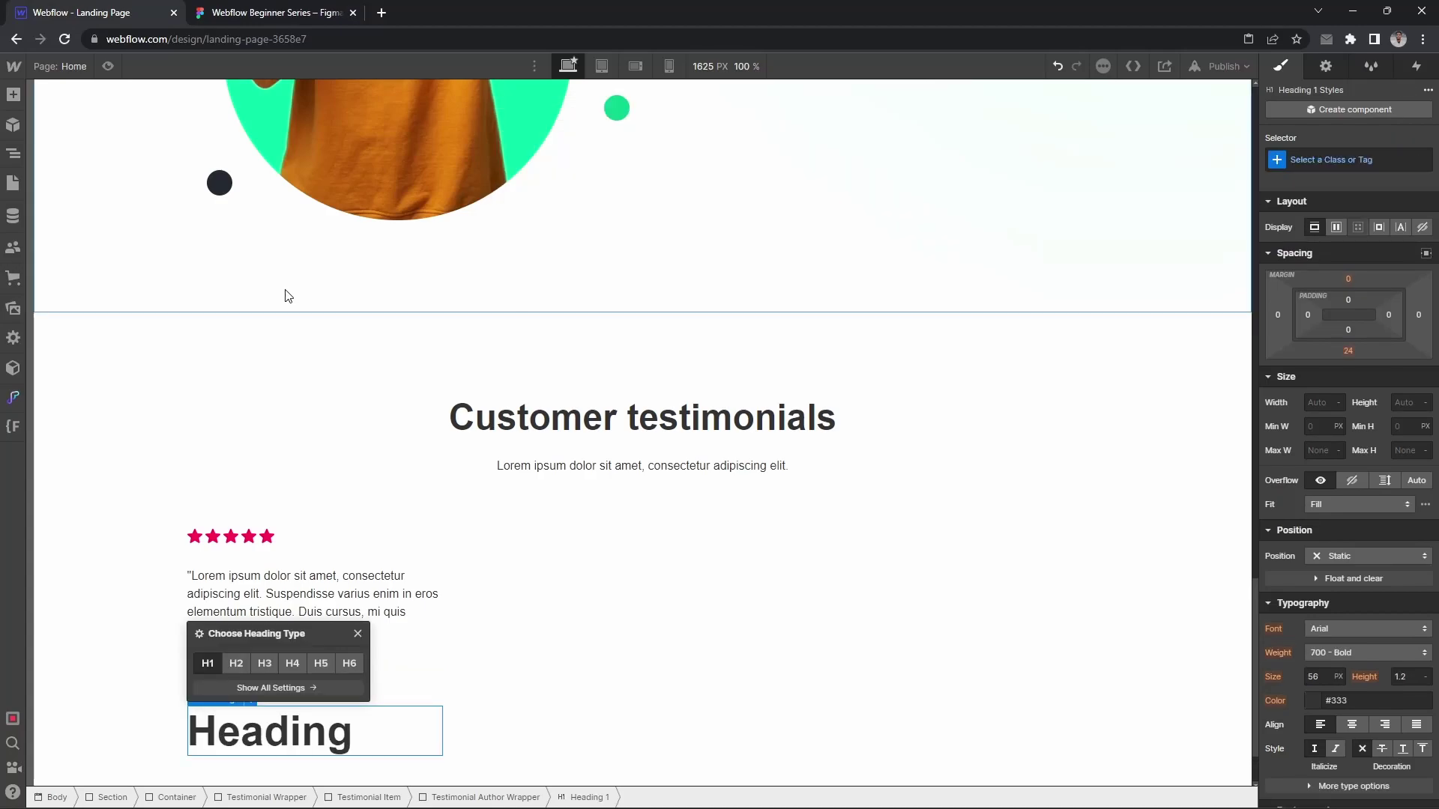
{"action": "left_click", "coordinate": [264, 663]}
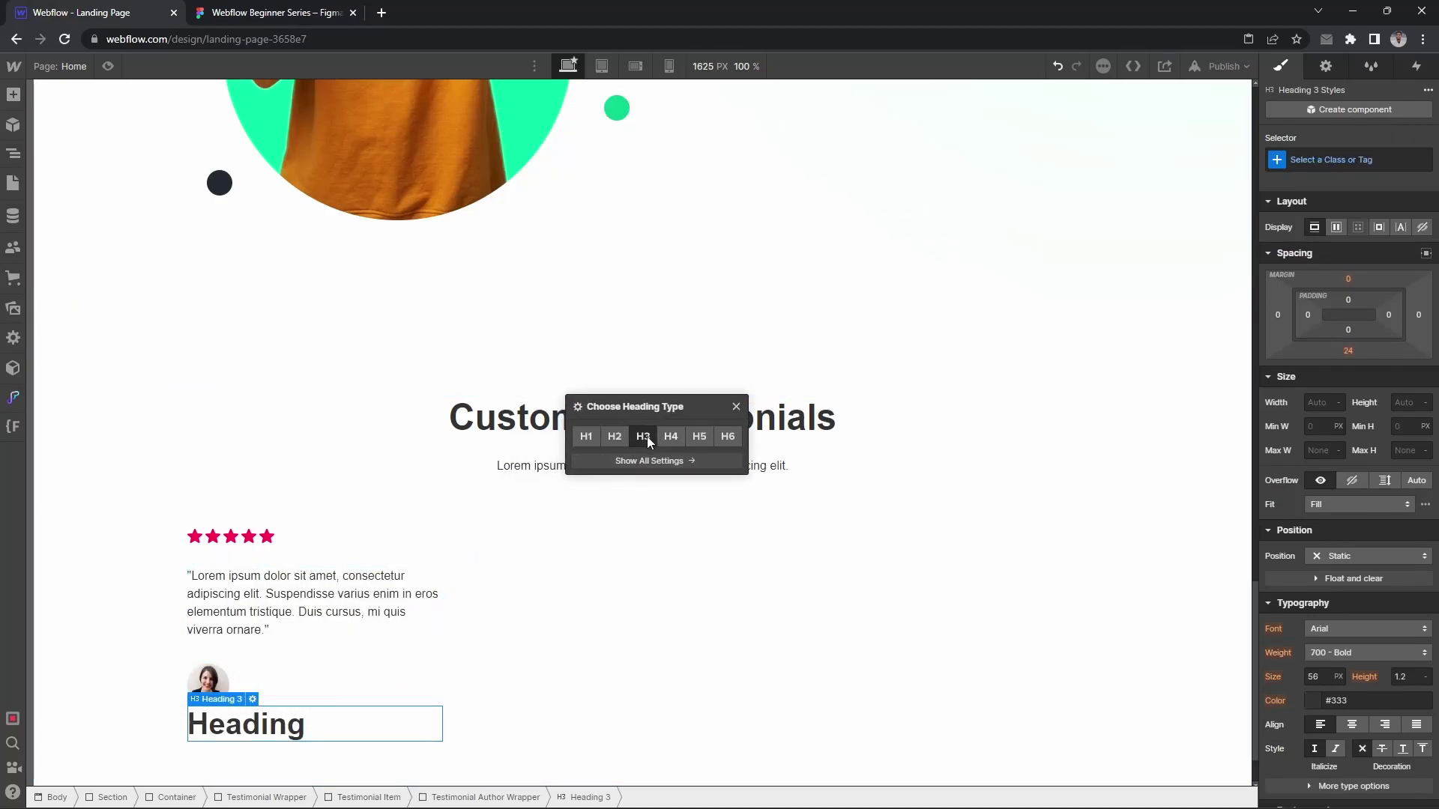
{"action": "left_click", "coordinate": [255, 14]}
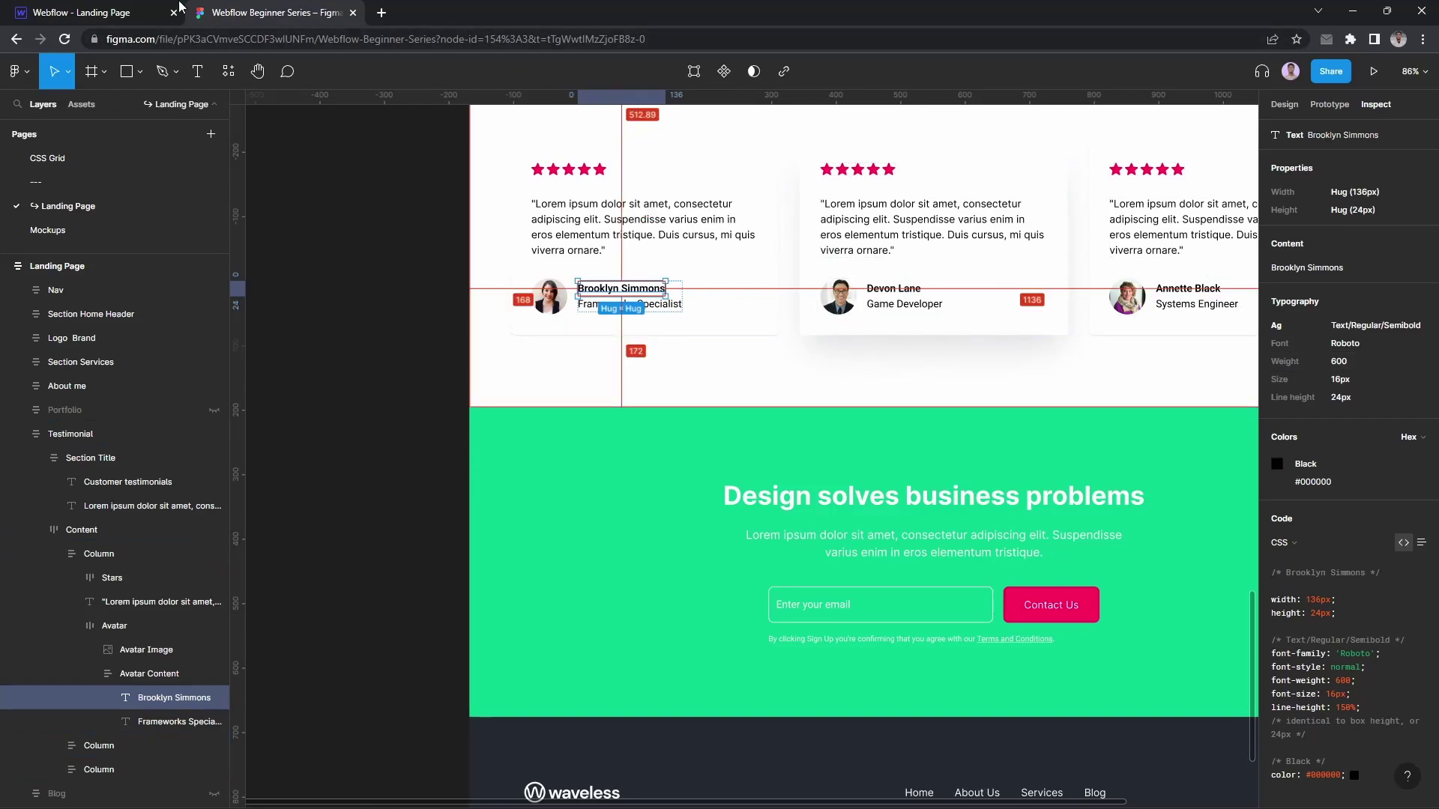
{"action": "left_click", "coordinate": [108, 12]}
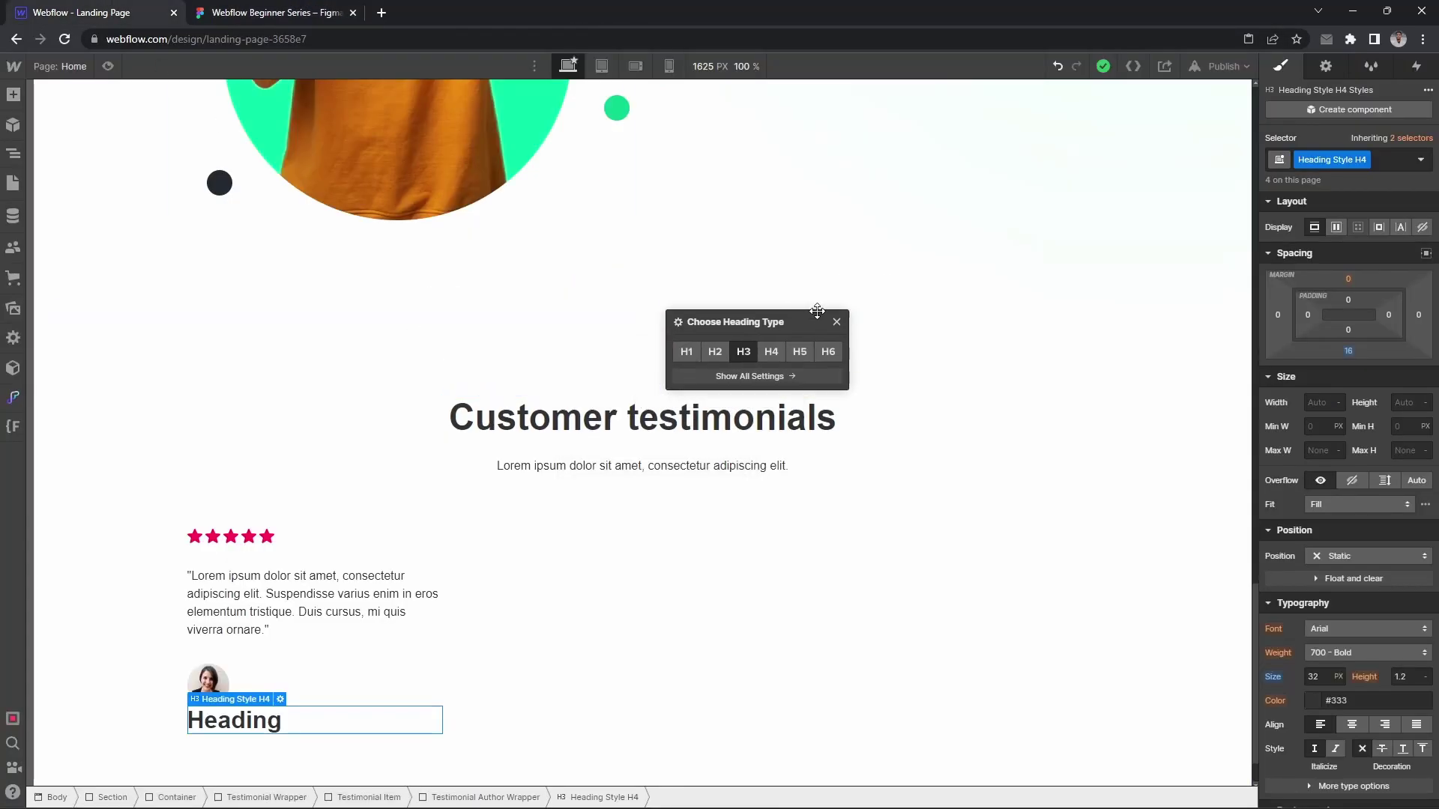
Step: Insert a text block after the heading in the author wrapper and delete the heading
{"action": "key", "text": "ctrl+e"}
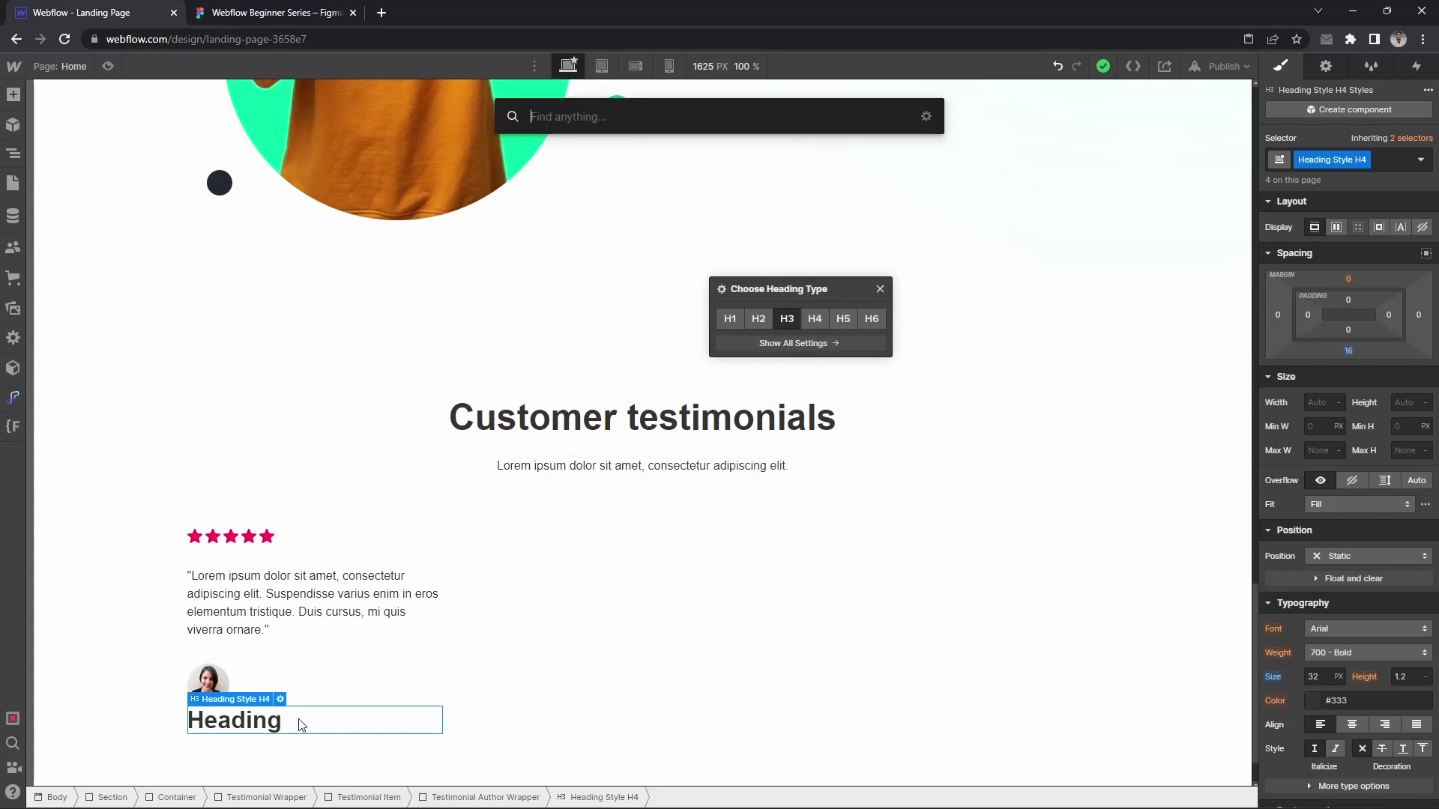
{"action": "type", "text": "text"}
{"action": "key", "text": "Return"}
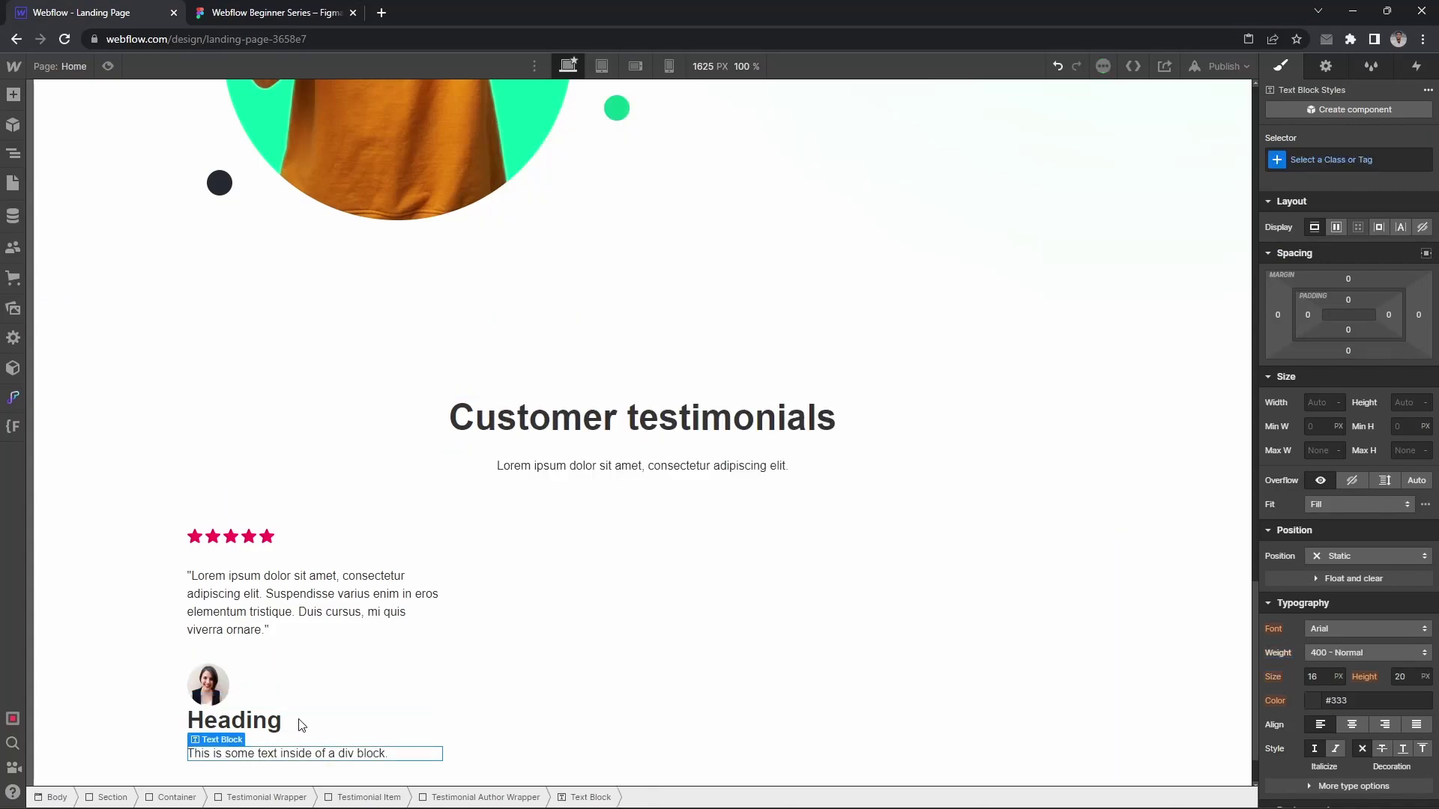
{"action": "left_click", "coordinate": [301, 725]}
{"action": "key", "text": "Delete"}
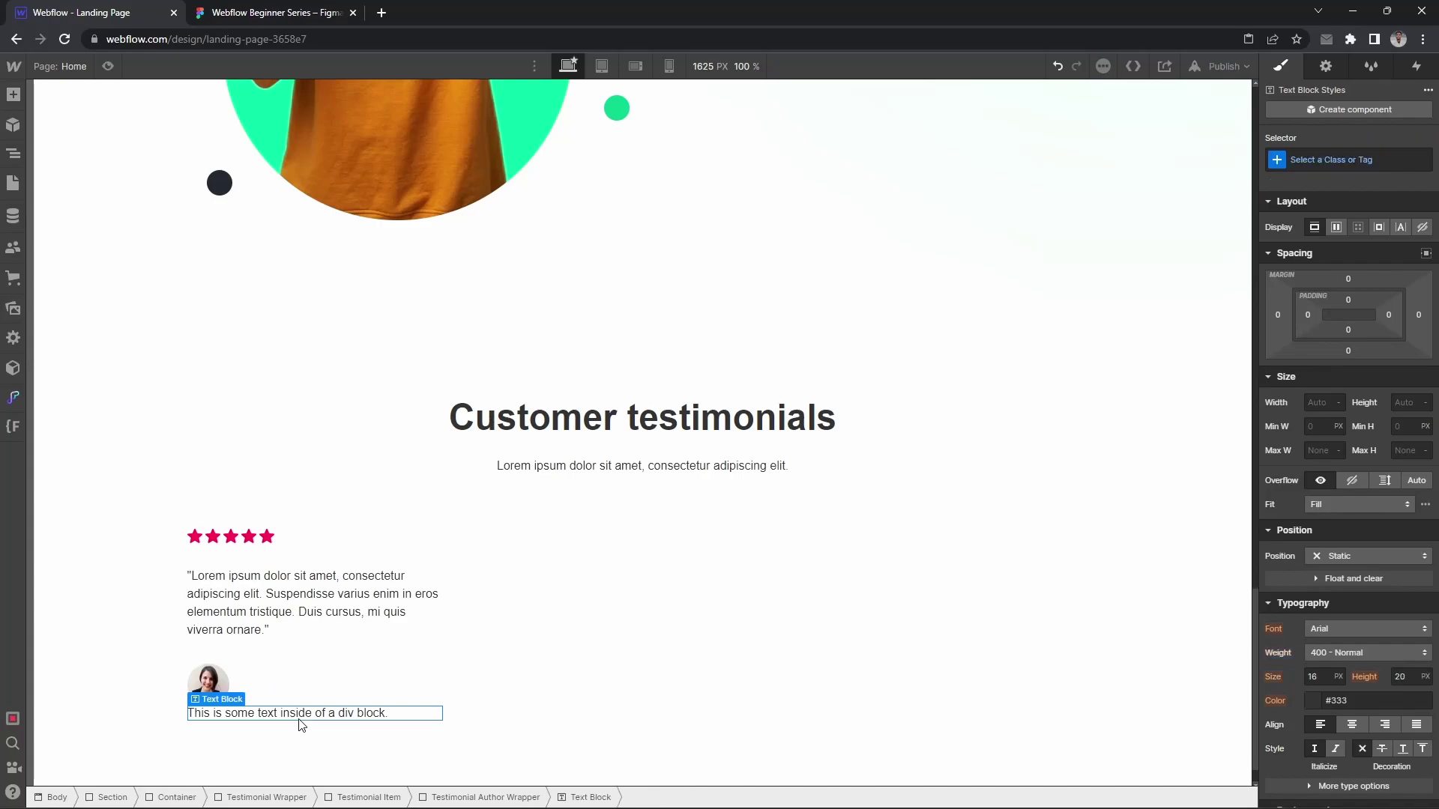
Step: Give the text block the class "Text Weight Bold" and set its font weight to 700 - Bold
{"action": "key", "text": "ctrl+Return"}
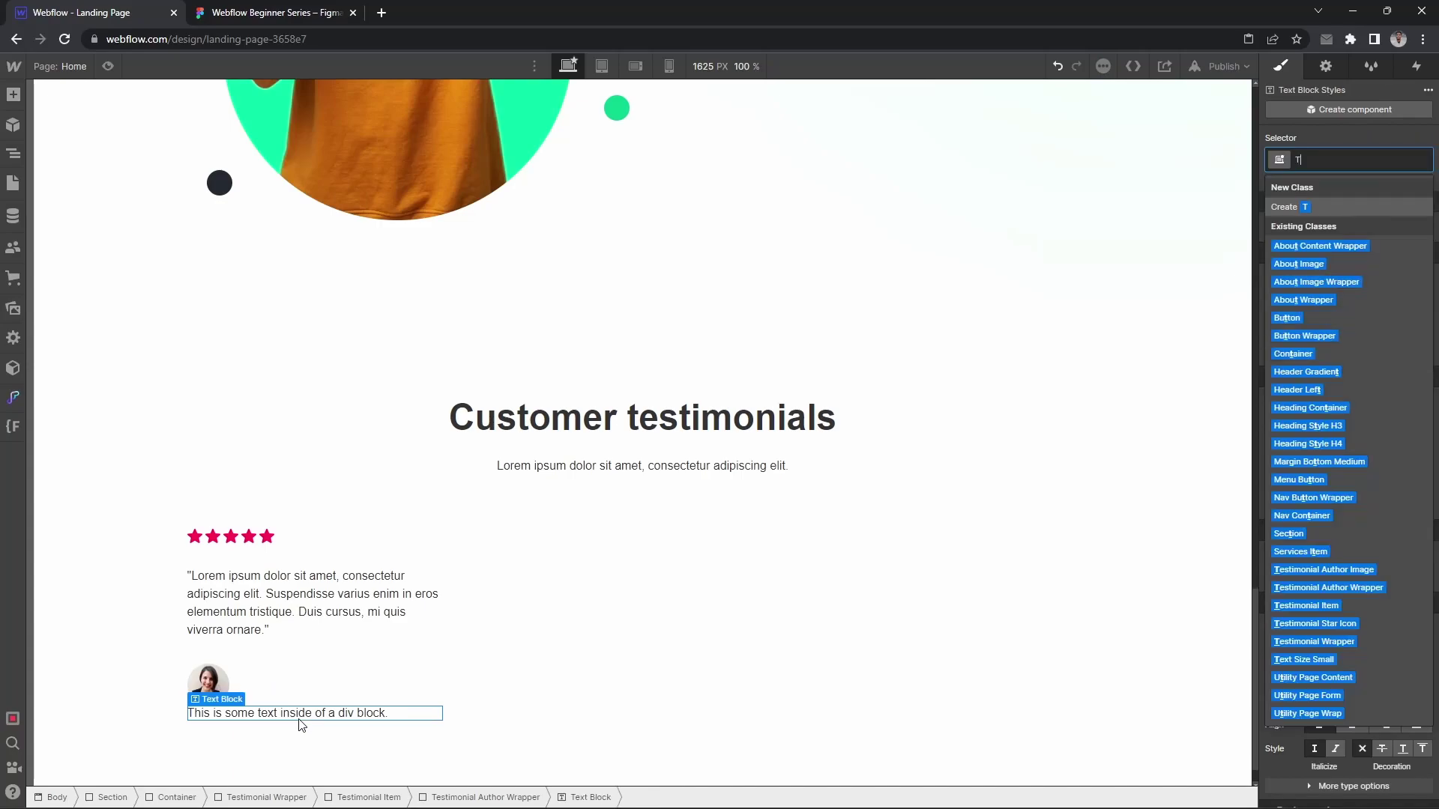
{"action": "type", "text": "Text Wi"}
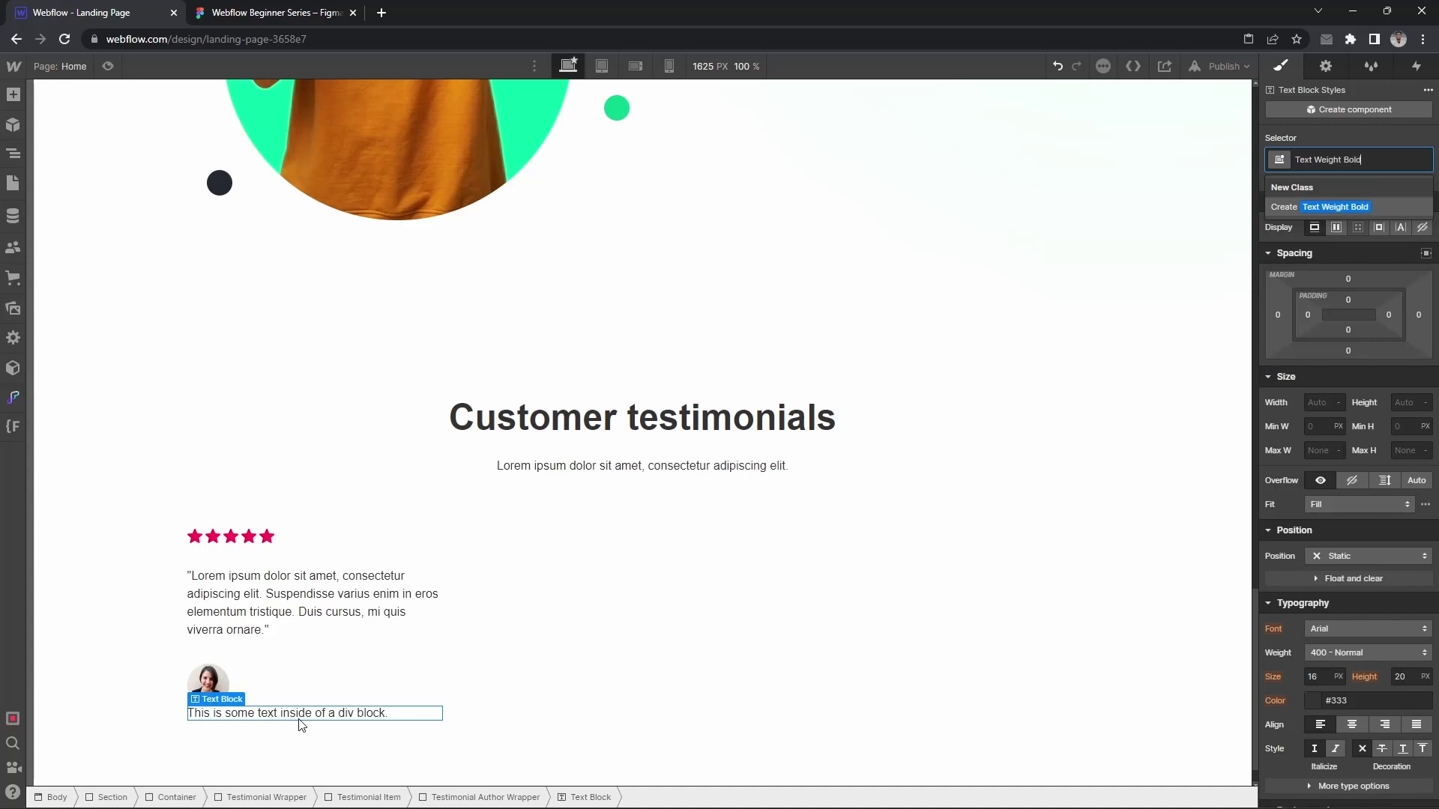
{"action": "key", "text": "Return"}
{"action": "left_click", "coordinate": [1368, 653]}
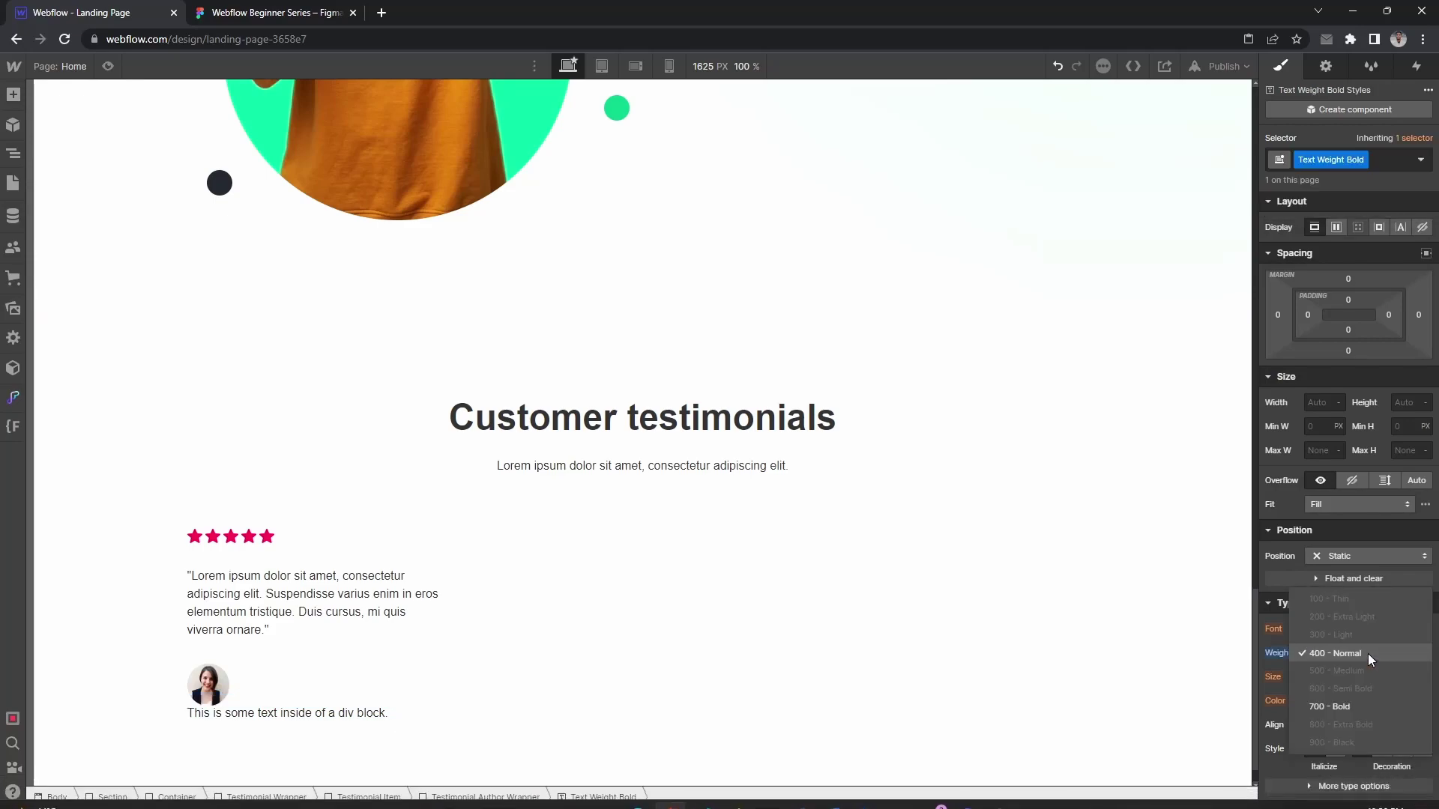
{"action": "left_click", "coordinate": [1335, 708]}
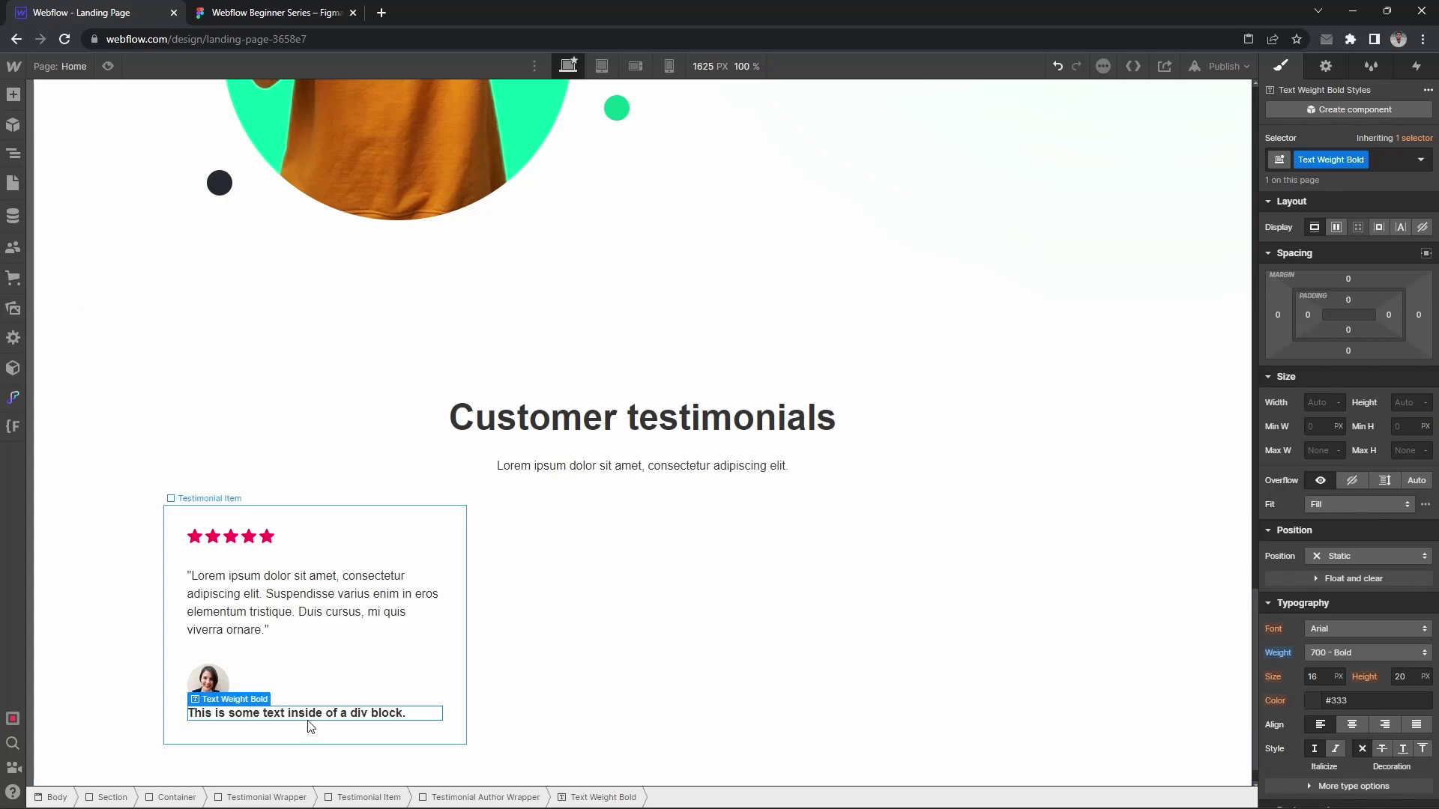
Step: Check the author's job title in Figma and insert a paragraph below the bold text block in Webflow
{"action": "left_click", "coordinate": [225, 12]}
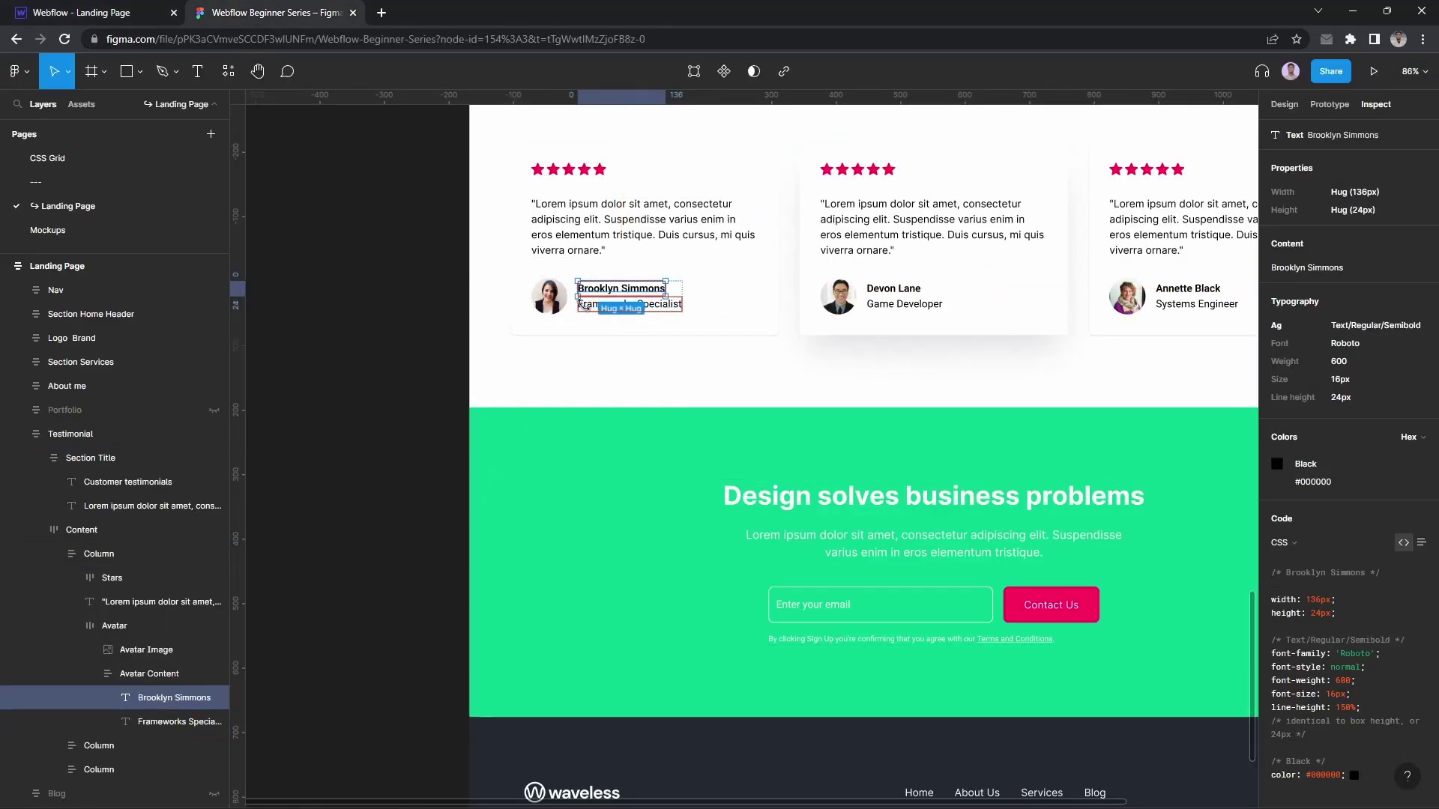
{"action": "key", "text": "ctrl+Page_Up"}
{"action": "key", "text": "ctrl+e"}
{"action": "type", "text": "par"}
{"action": "key", "text": "Return"}
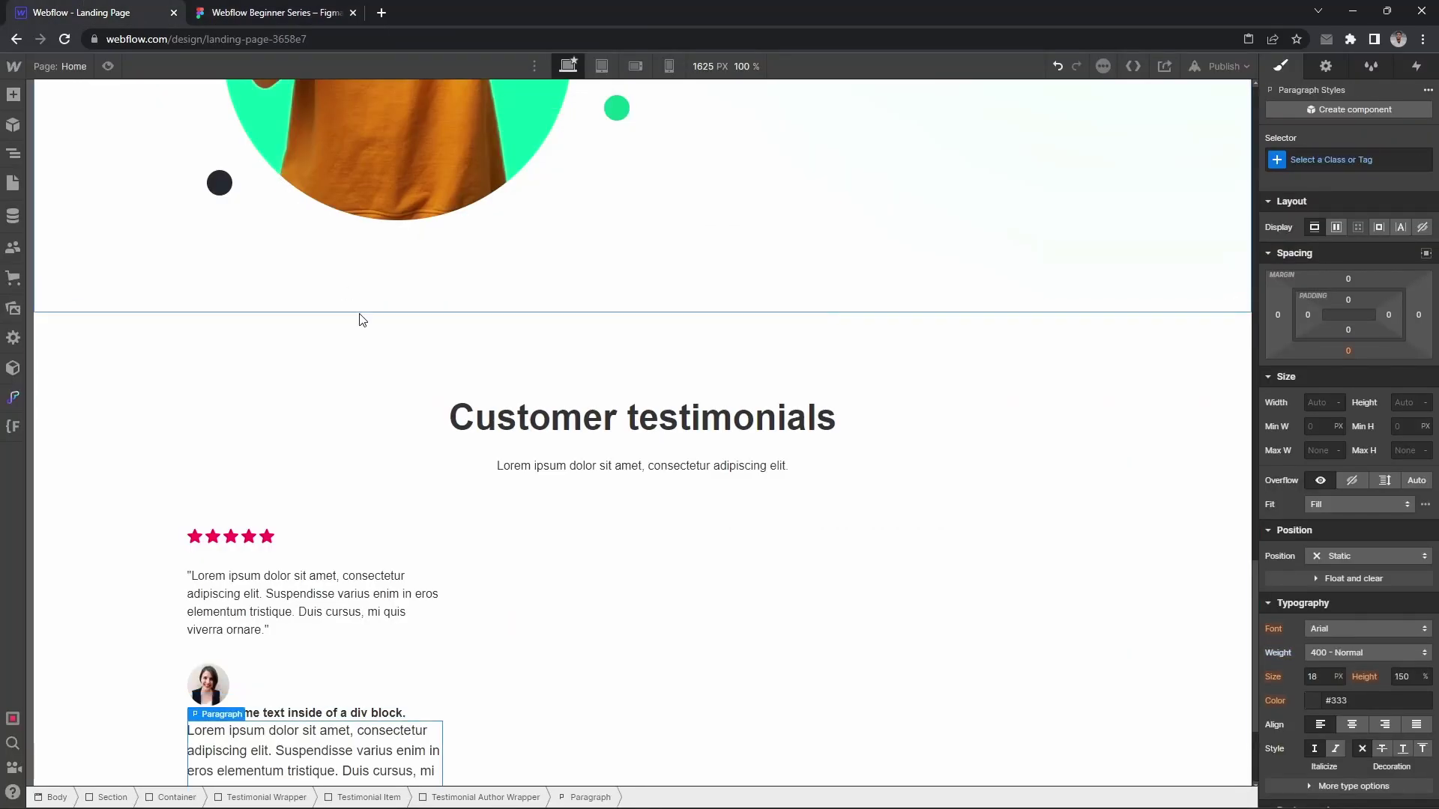
Step: Lay out the Testimonial Author Wrapper as a horizontal flexbox with its children centred vertically
{"action": "scroll", "coordinate": [357, 313], "scroll_direction": "down", "scroll_amount": 3}
{"action": "left_click", "coordinate": [294, 488]}
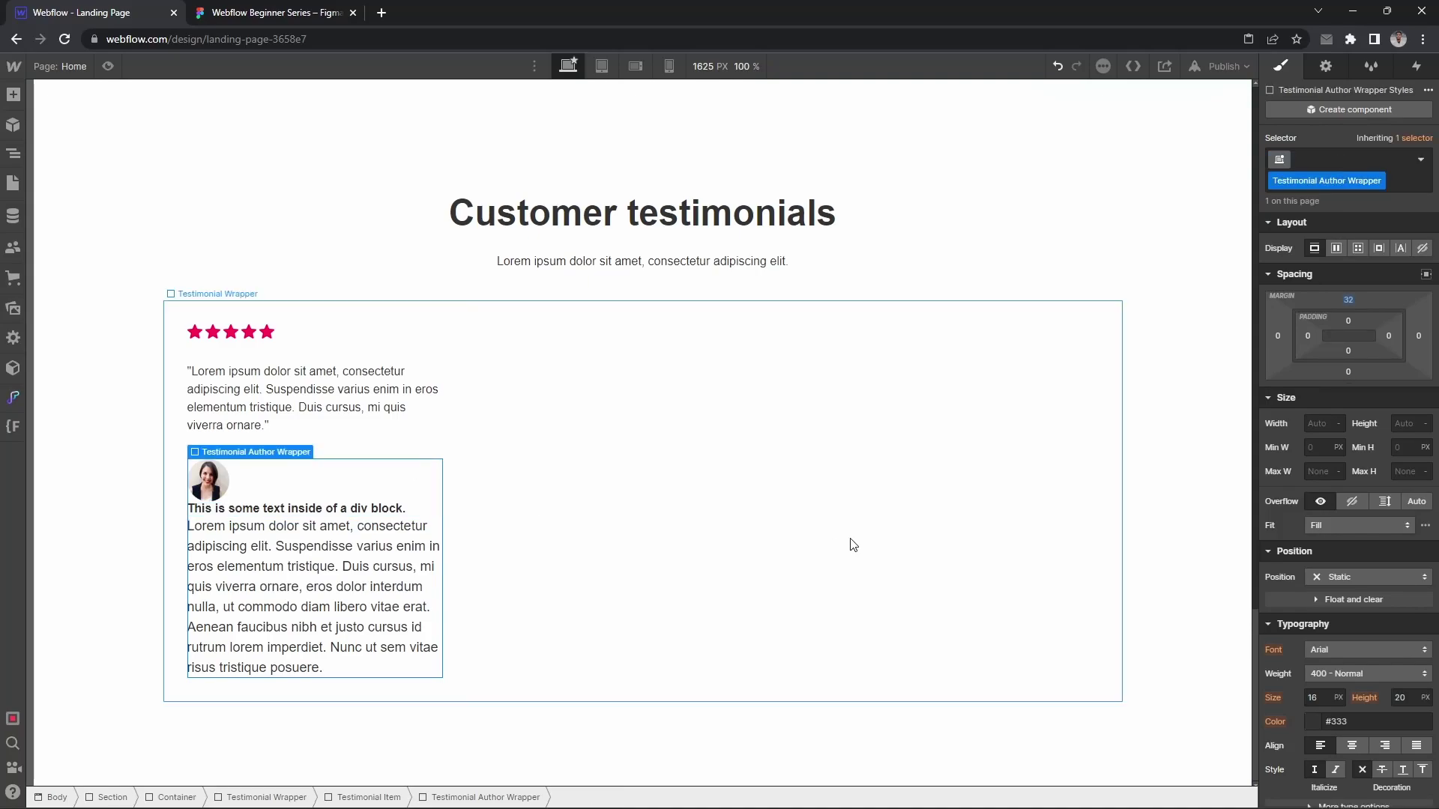
{"action": "left_click", "coordinate": [1337, 249]}
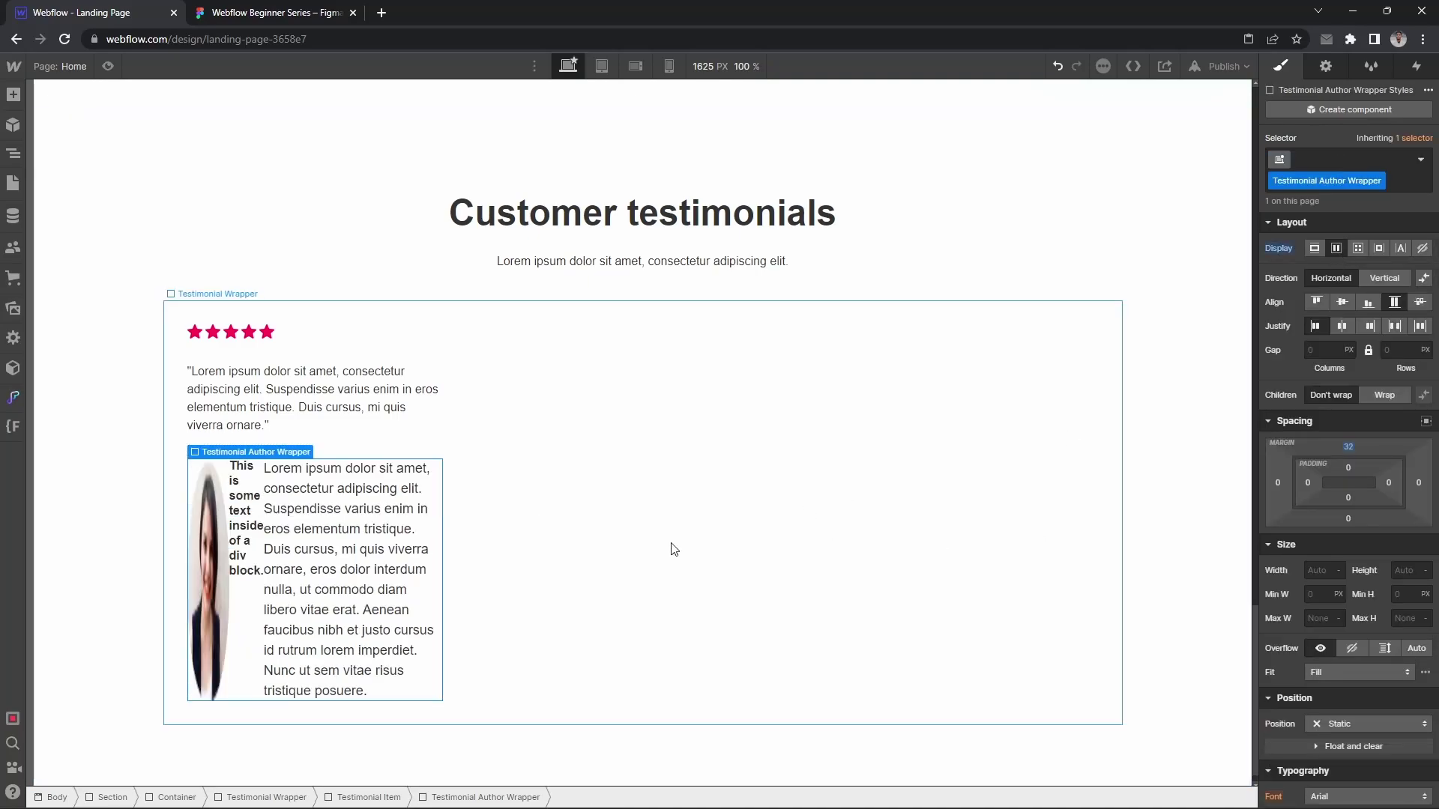
{"action": "left_click", "coordinate": [1333, 305]}
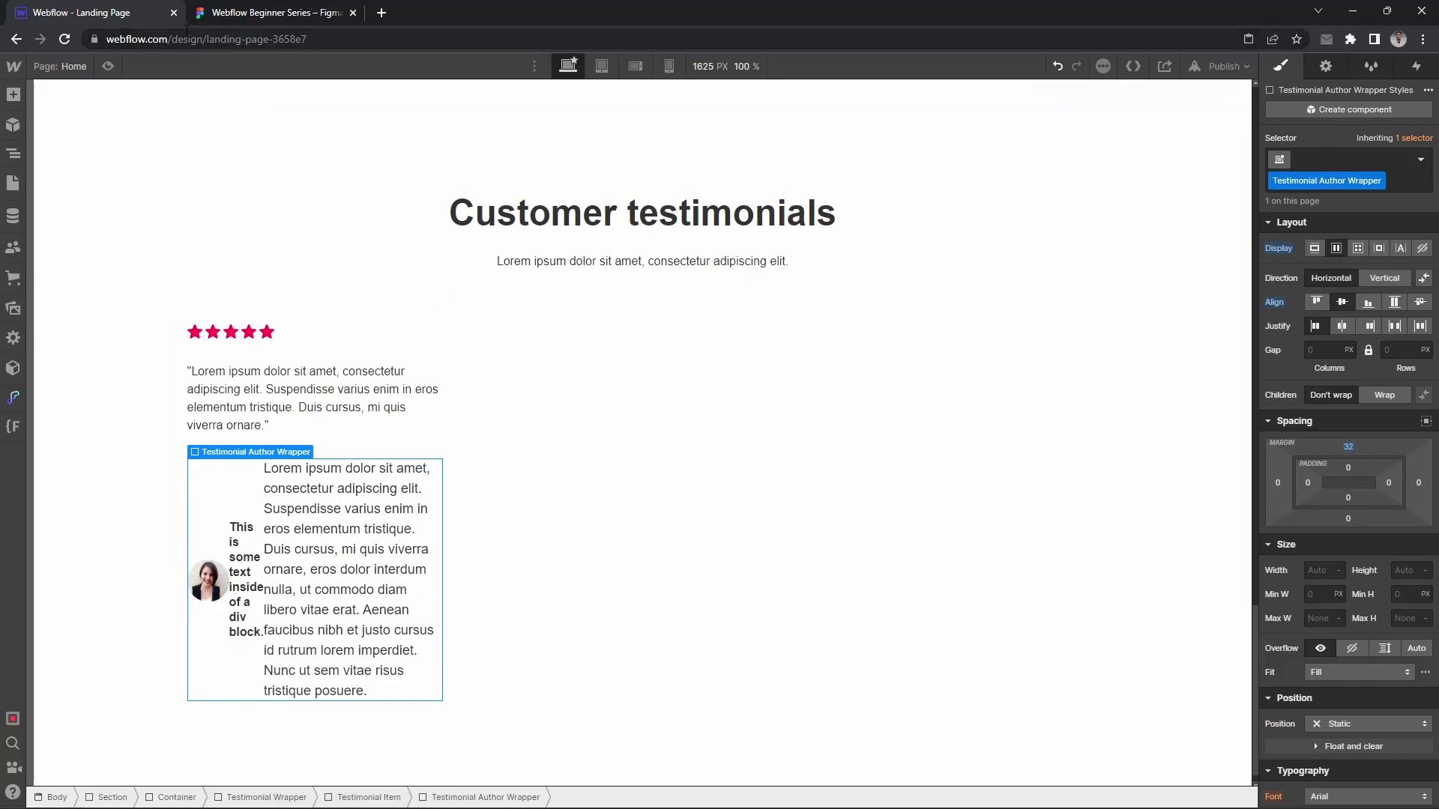
Step: Check the spacing between avatar and author text in Figma and set the wrapper's column gap to 16 px in Webflow
{"action": "left_click", "coordinate": [238, 11]}
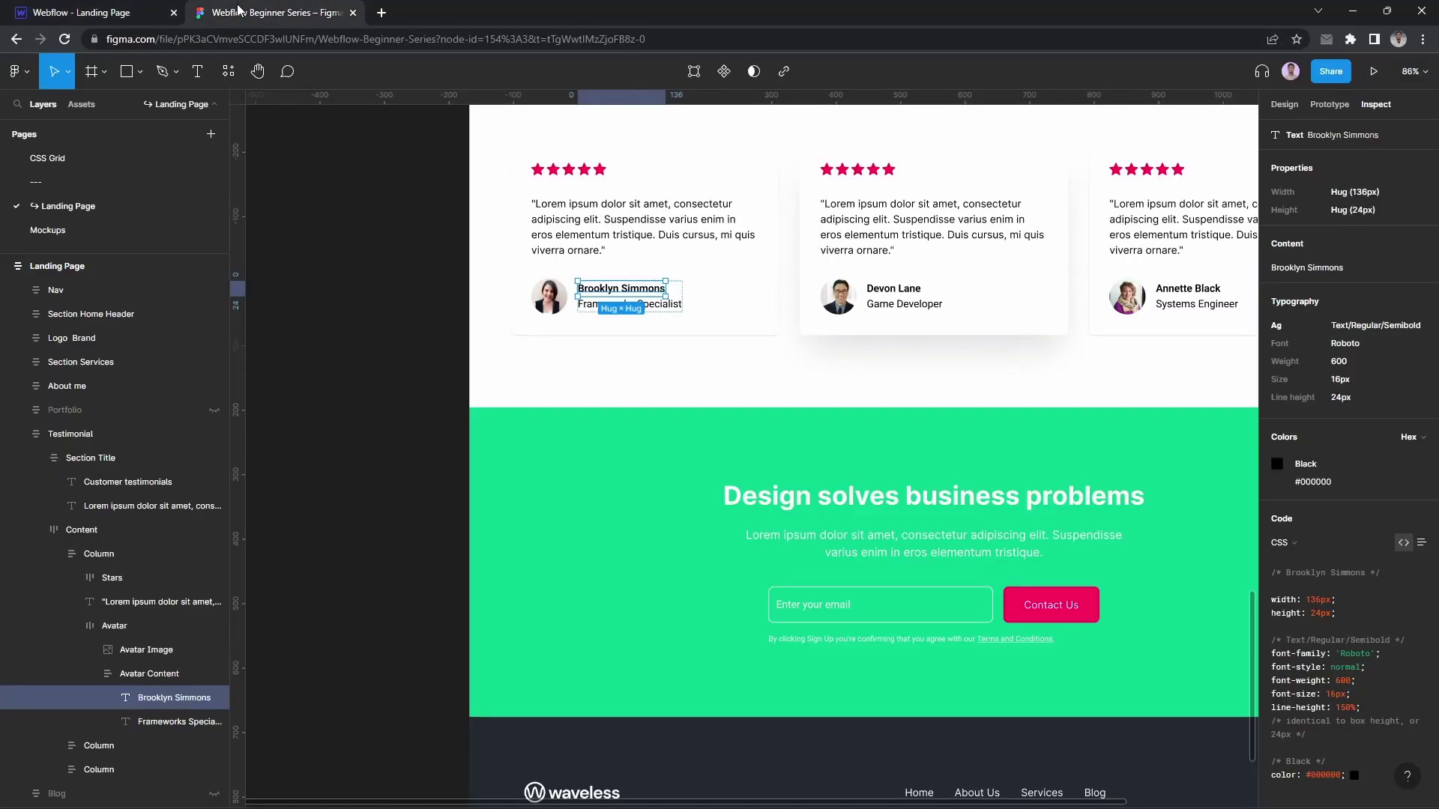
{"action": "left_click", "coordinate": [90, 10]}
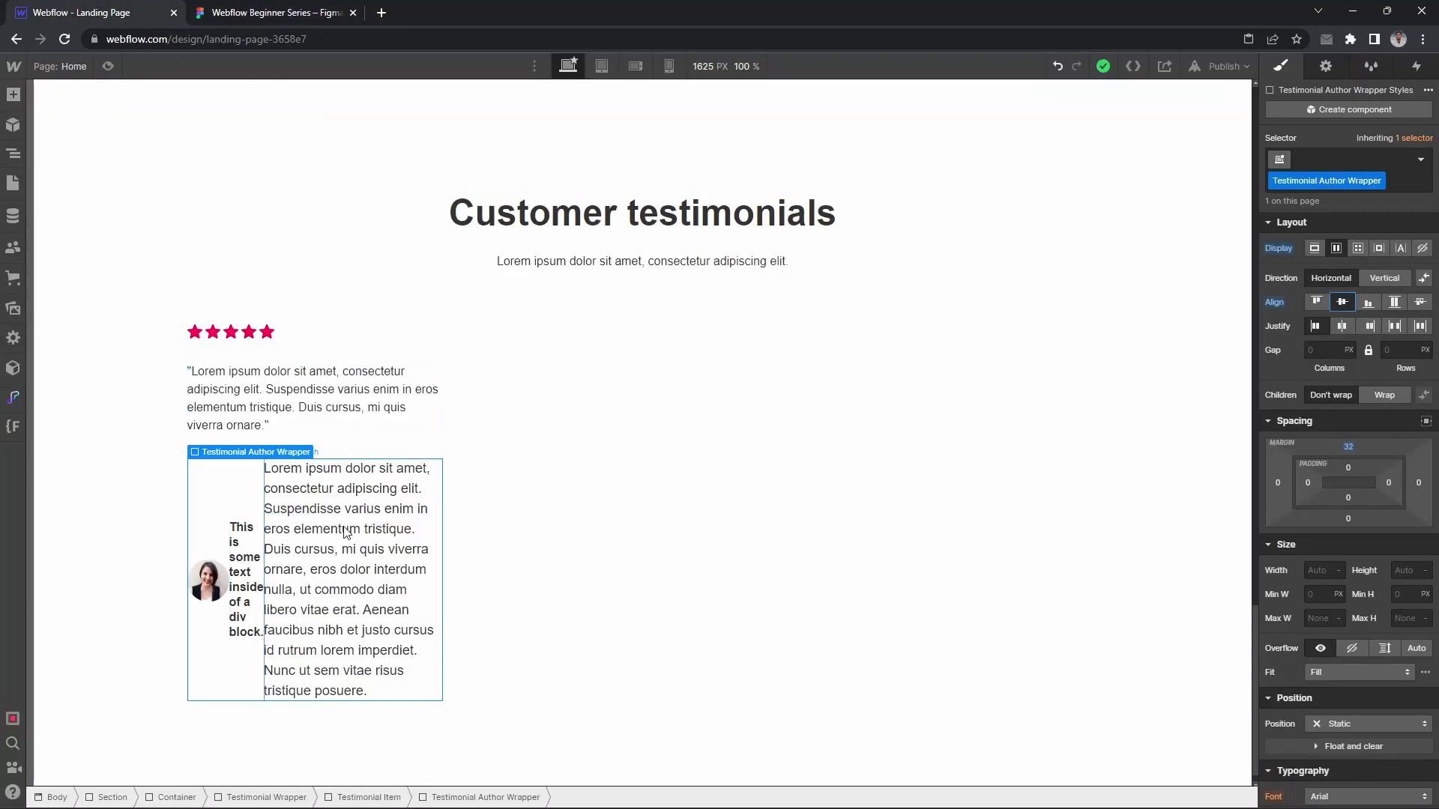
{"action": "left_click", "coordinate": [270, 10]}
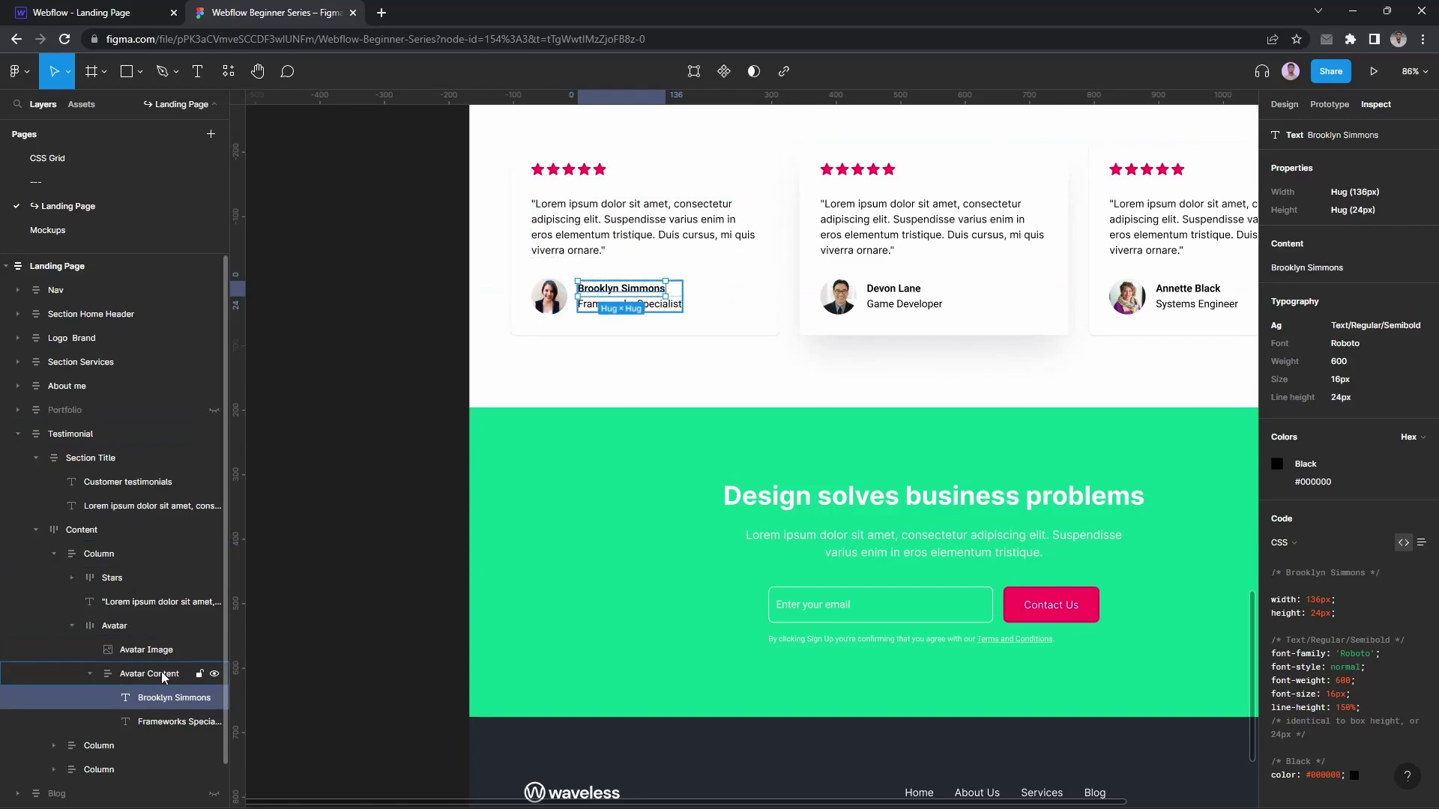
{"action": "left_click", "coordinate": [132, 653]}
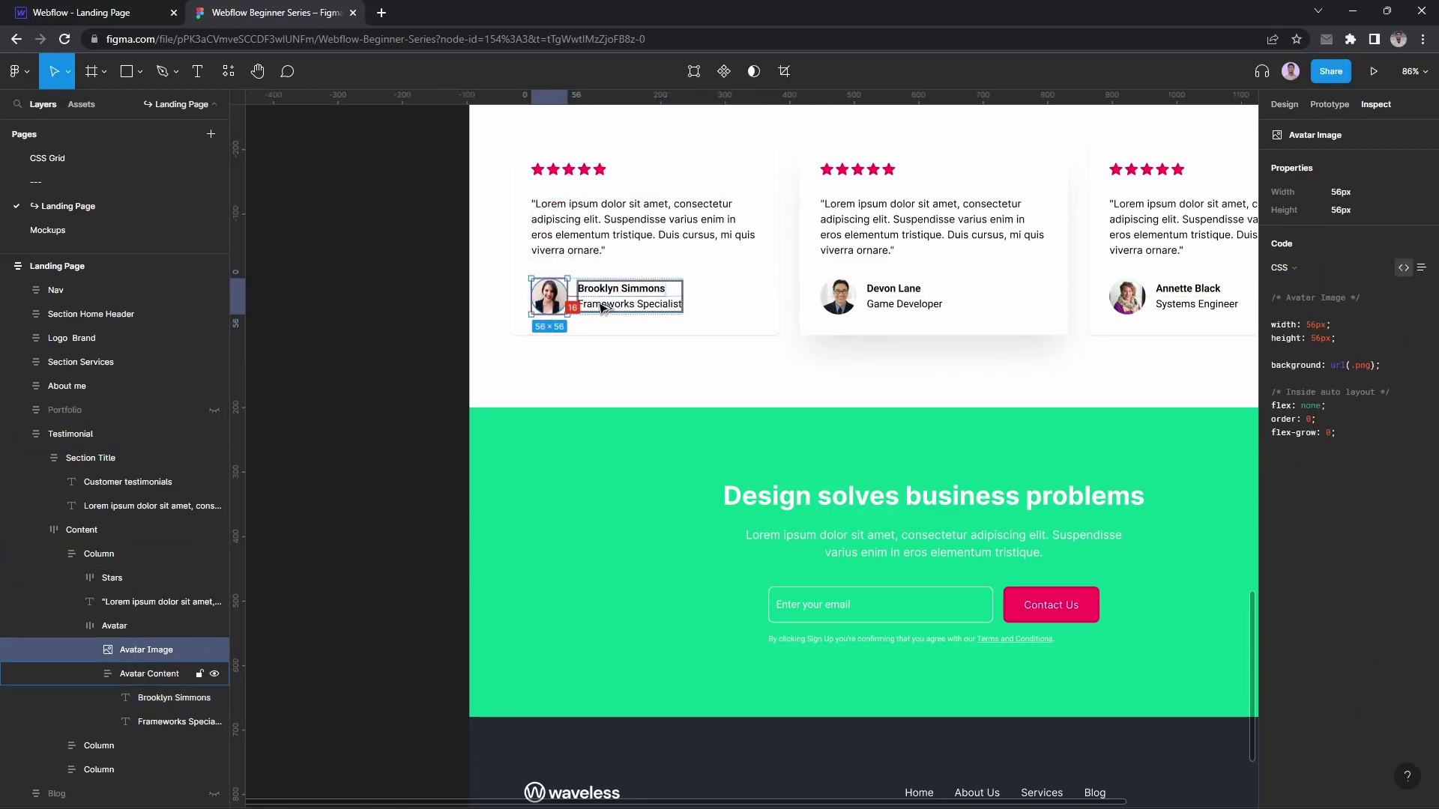
{"action": "left_click", "coordinate": [102, 9]}
{"action": "left_click", "coordinate": [1322, 348]}
Step: Replace the bold text block's placeholder with the author's name from the first Figma card
{"action": "left_click", "coordinate": [253, 19]}
{"action": "left_click", "coordinate": [102, 10]}
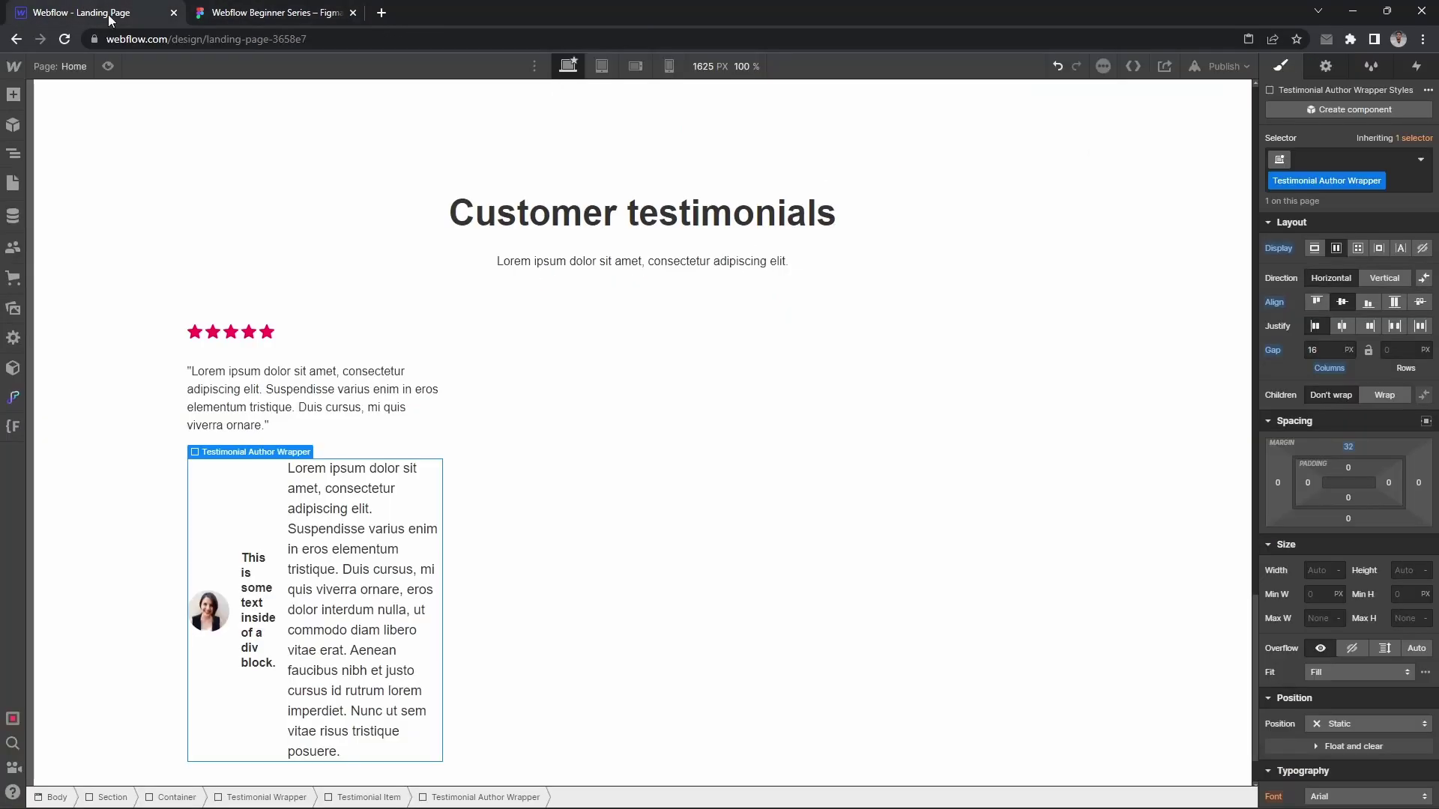
{"action": "left_click", "coordinate": [257, 577]}
{"action": "key", "text": "ctrl+a"}
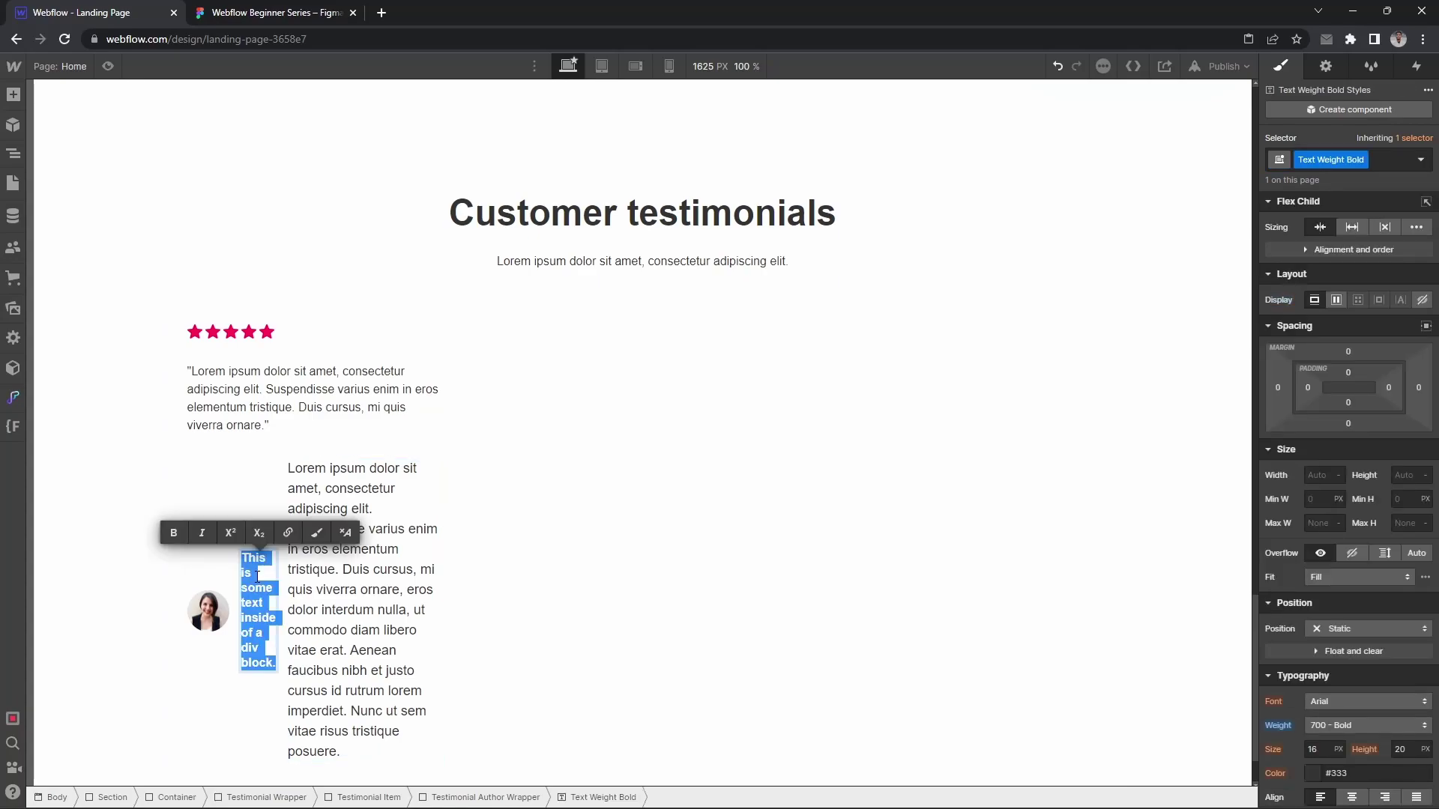
{"action": "type", "text": "Brooklyn Simmons"}
Step: Replace the author paragraph's placeholder text with "Frameworks Specialist" from the Figma design
{"action": "left_click", "coordinate": [273, 13]}
{"action": "left_click", "coordinate": [600, 305]}
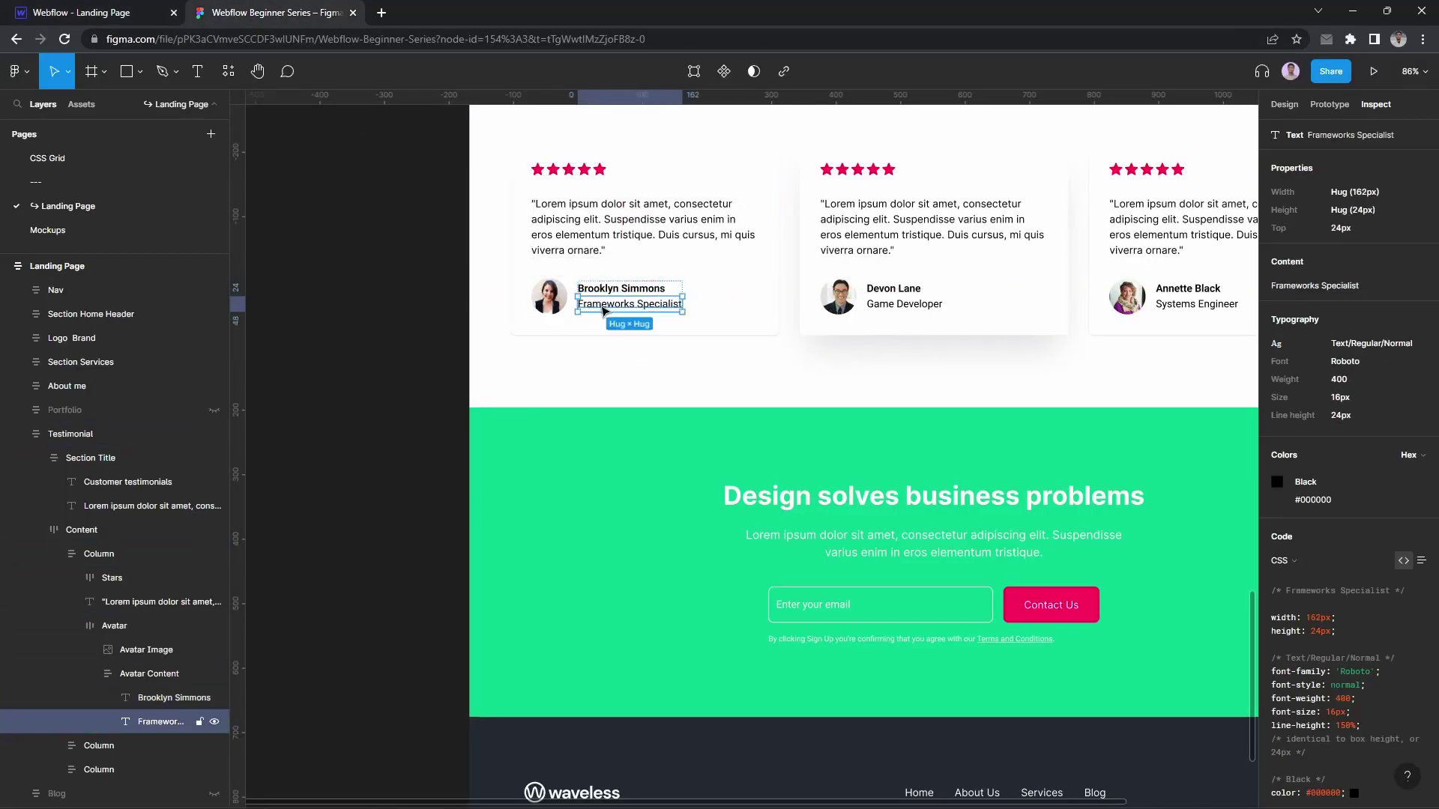
{"action": "left_click", "coordinate": [112, 12]}
{"action": "double_click", "coordinate": [374, 449]}
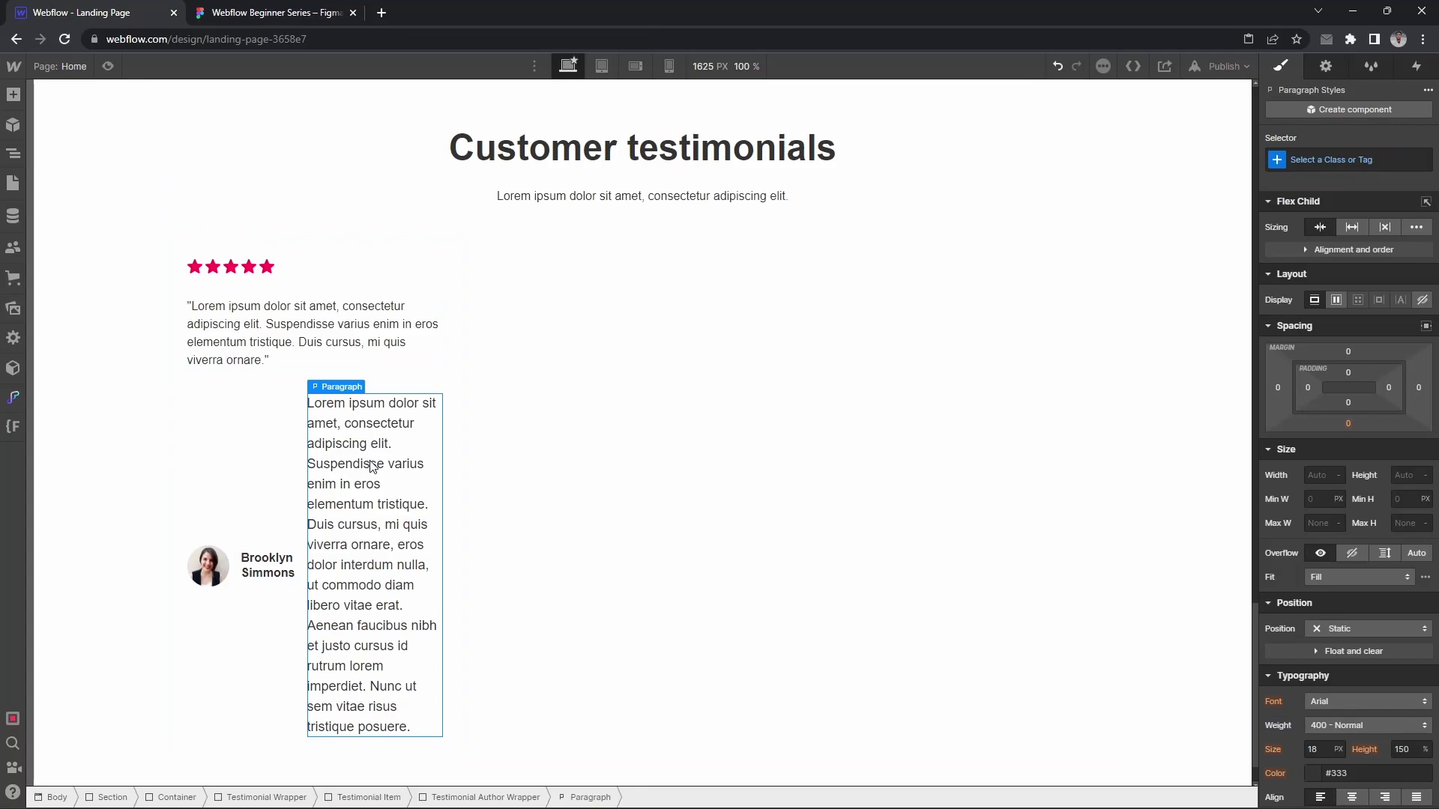
{"action": "key", "text": "ctrl+a"}
{"action": "type", "text": "Frameworks Specialist"}
Step: Insert a div block into the author wrapper beside the avatar and move the author's name and job title into it
{"action": "left_click", "coordinate": [287, 664]}
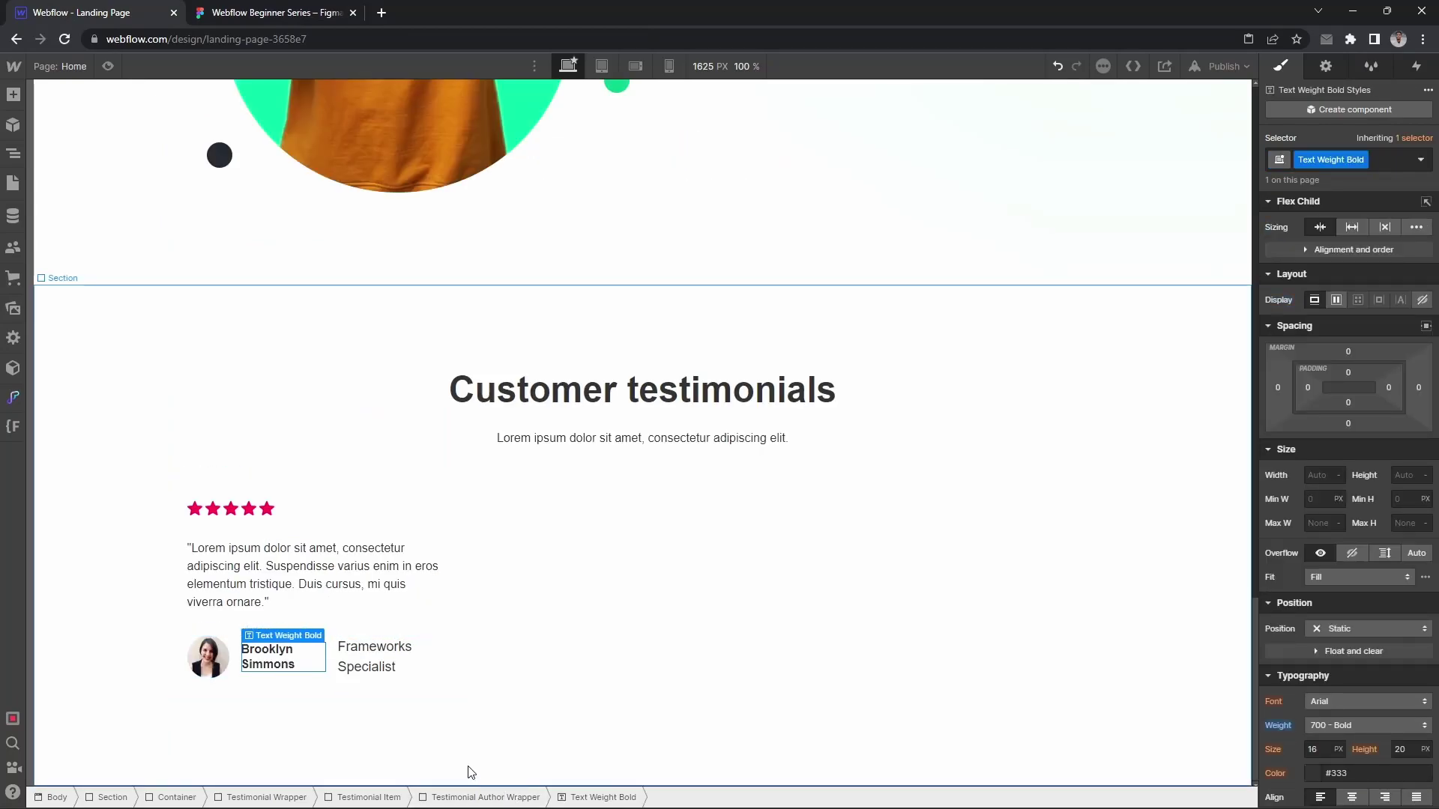
{"action": "key", "text": "ctrl+e"}
{"action": "type", "text": "div"}
{"action": "key", "text": "Return"}
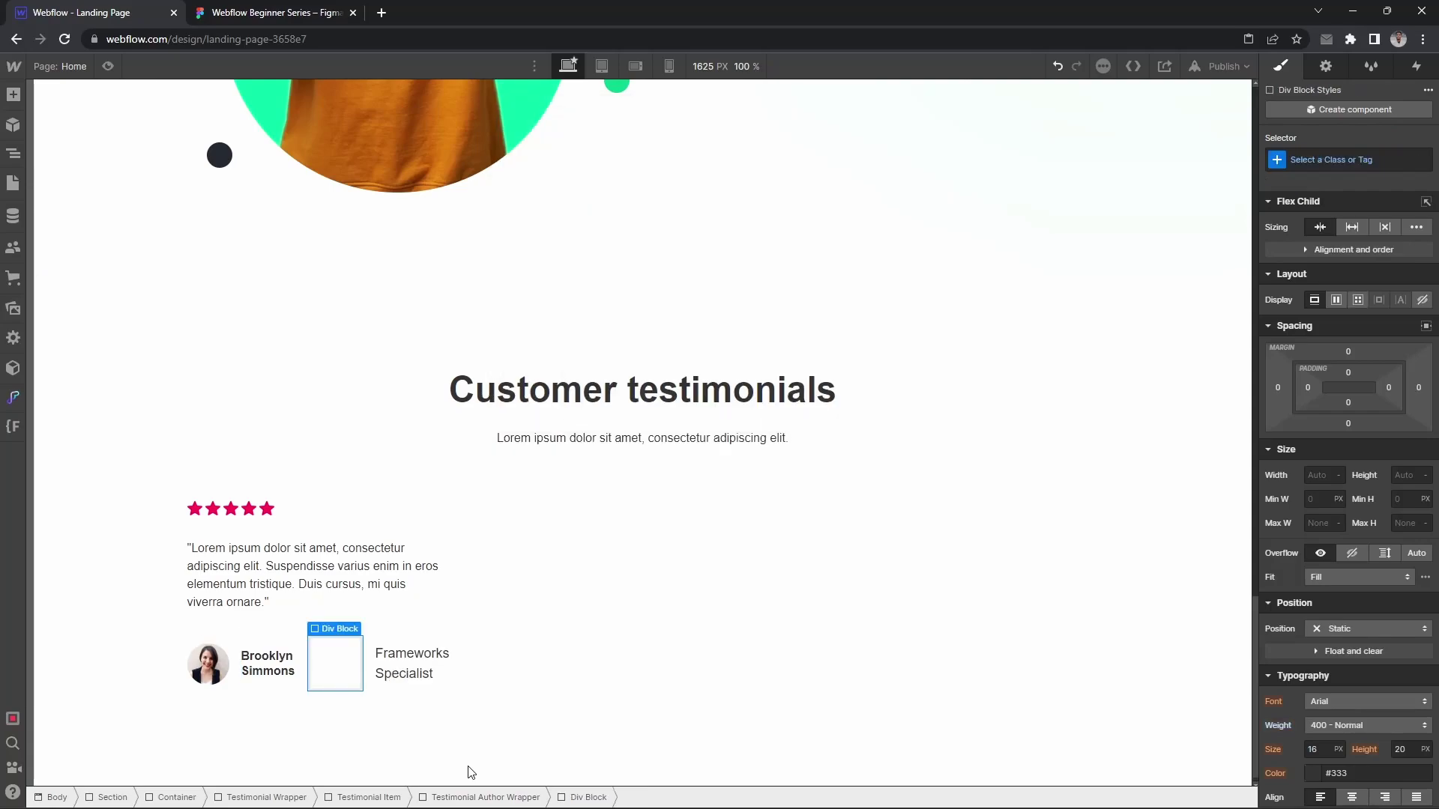
{"action": "left_click", "coordinate": [271, 673]}
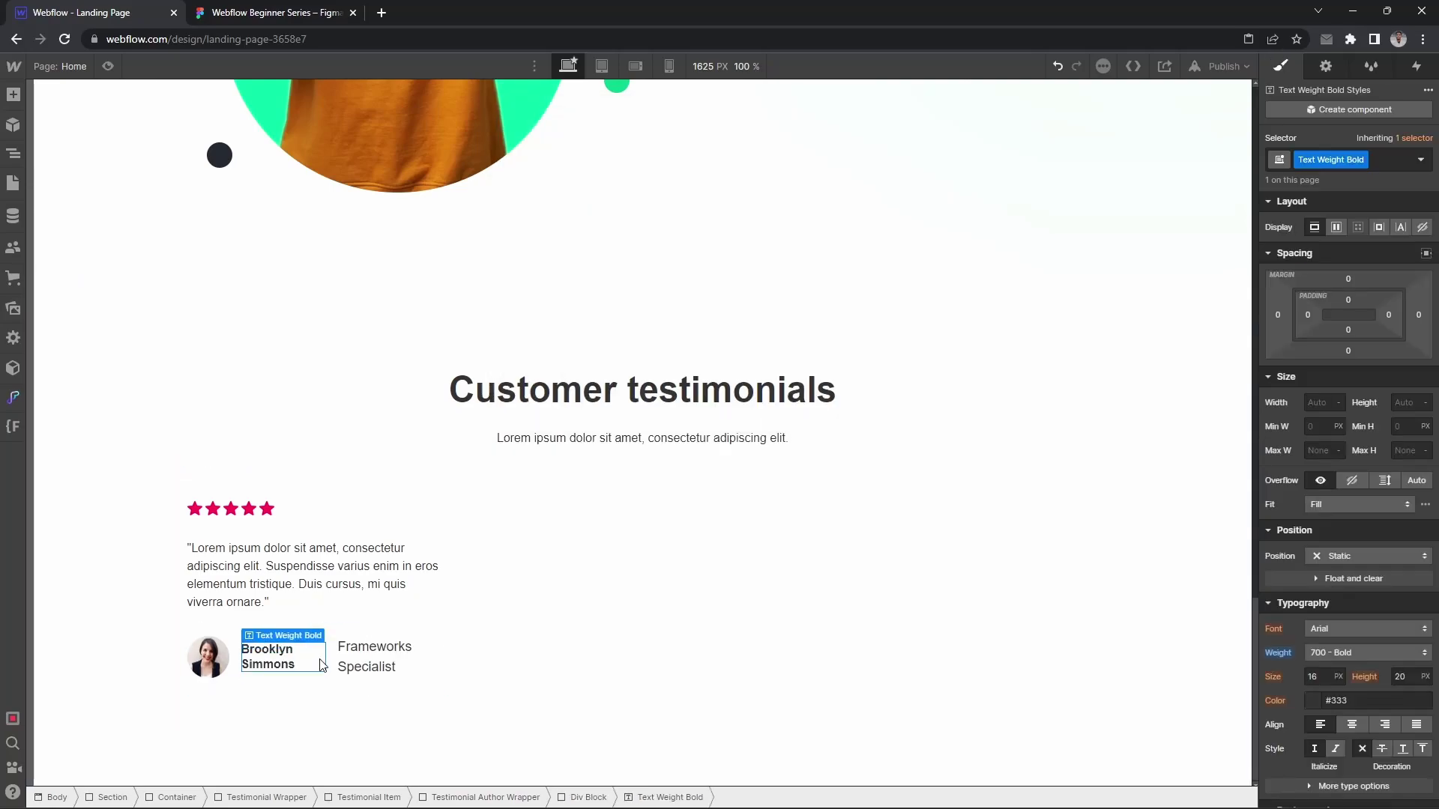
{"action": "left_click", "coordinate": [330, 667]}
{"action": "key", "text": "Delete"}
{"action": "left_click_drag", "start_coordinate": [285, 658], "coordinate": [289, 663]}
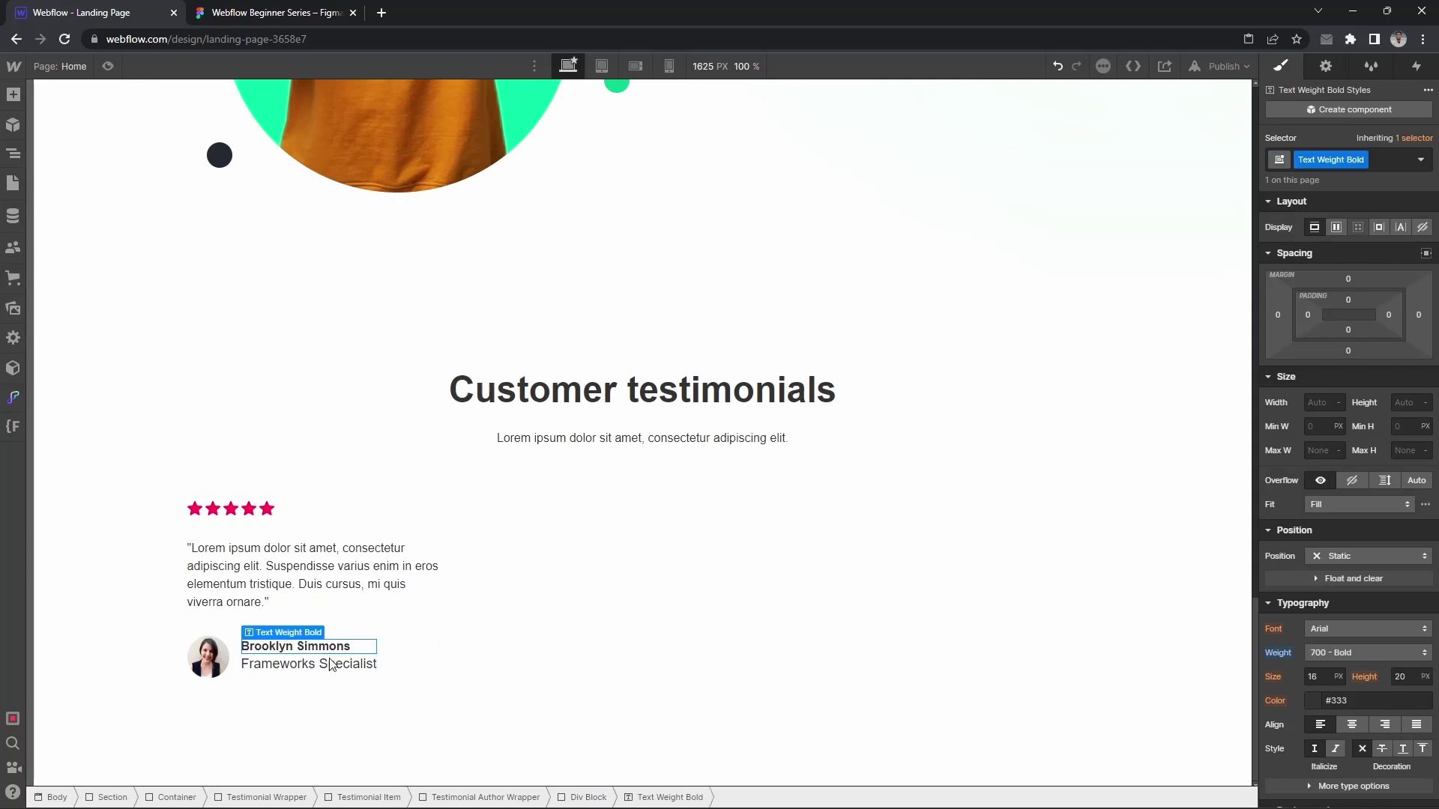
Step: Select the first testimonial item enclosing the stars, quote and author block
{"action": "left_click", "coordinate": [586, 797]}
{"action": "left_click", "coordinate": [306, 677]}
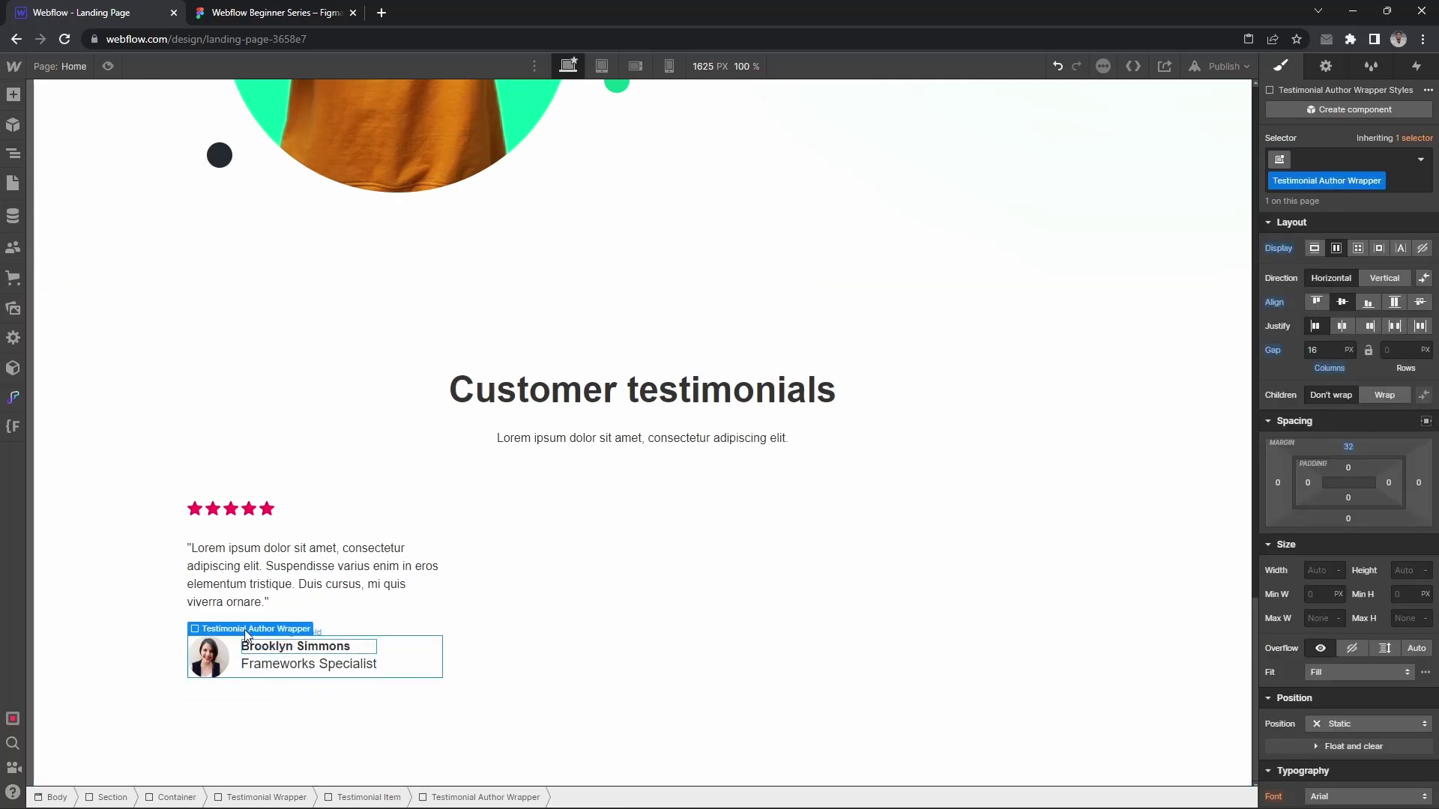
{"action": "left_click", "coordinate": [300, 460]}
{"action": "left_click", "coordinate": [320, 508]}
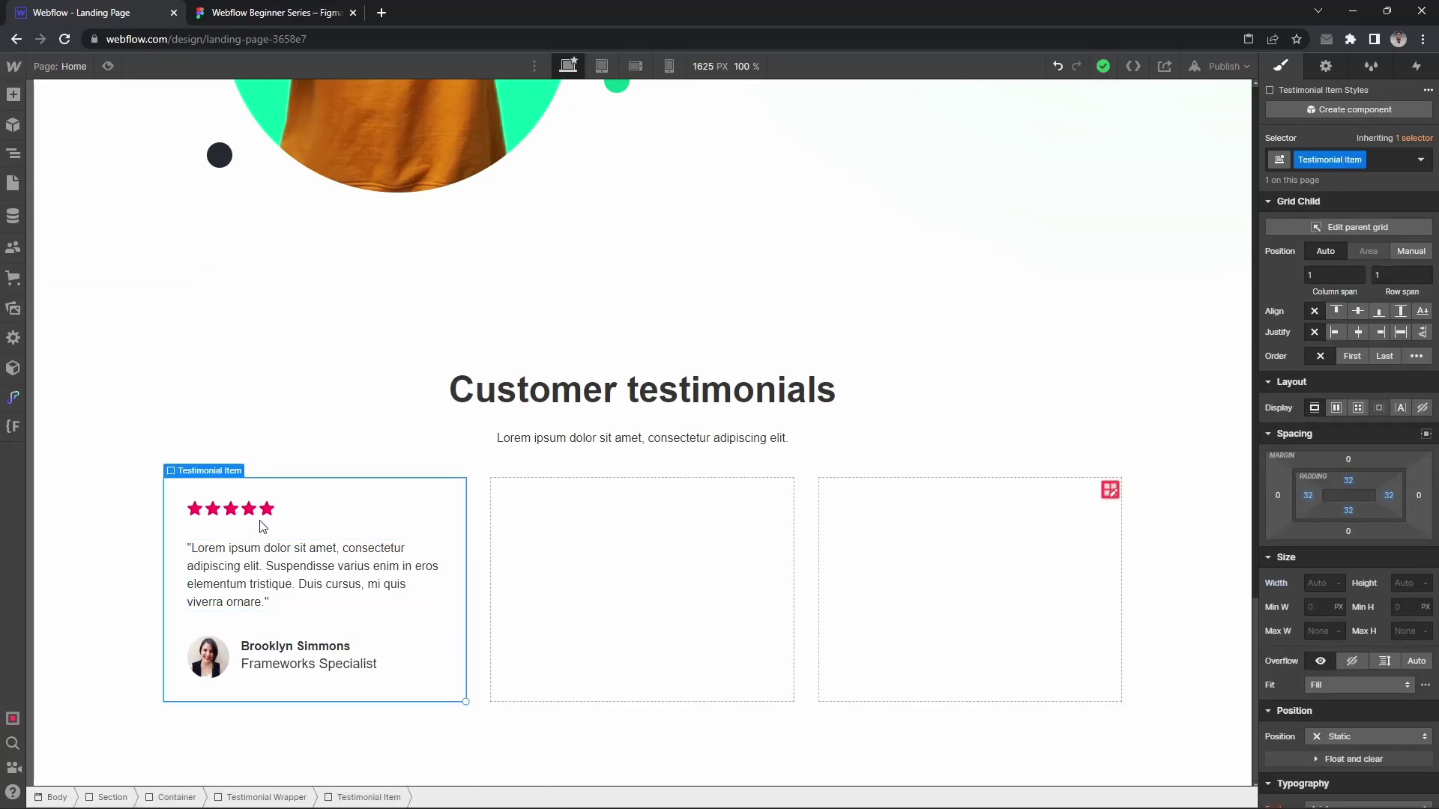
Step: Examine the shadow settings of the first testimonial card in the Figma design, then return to Webflow
{"action": "left_click", "coordinate": [264, 13]}
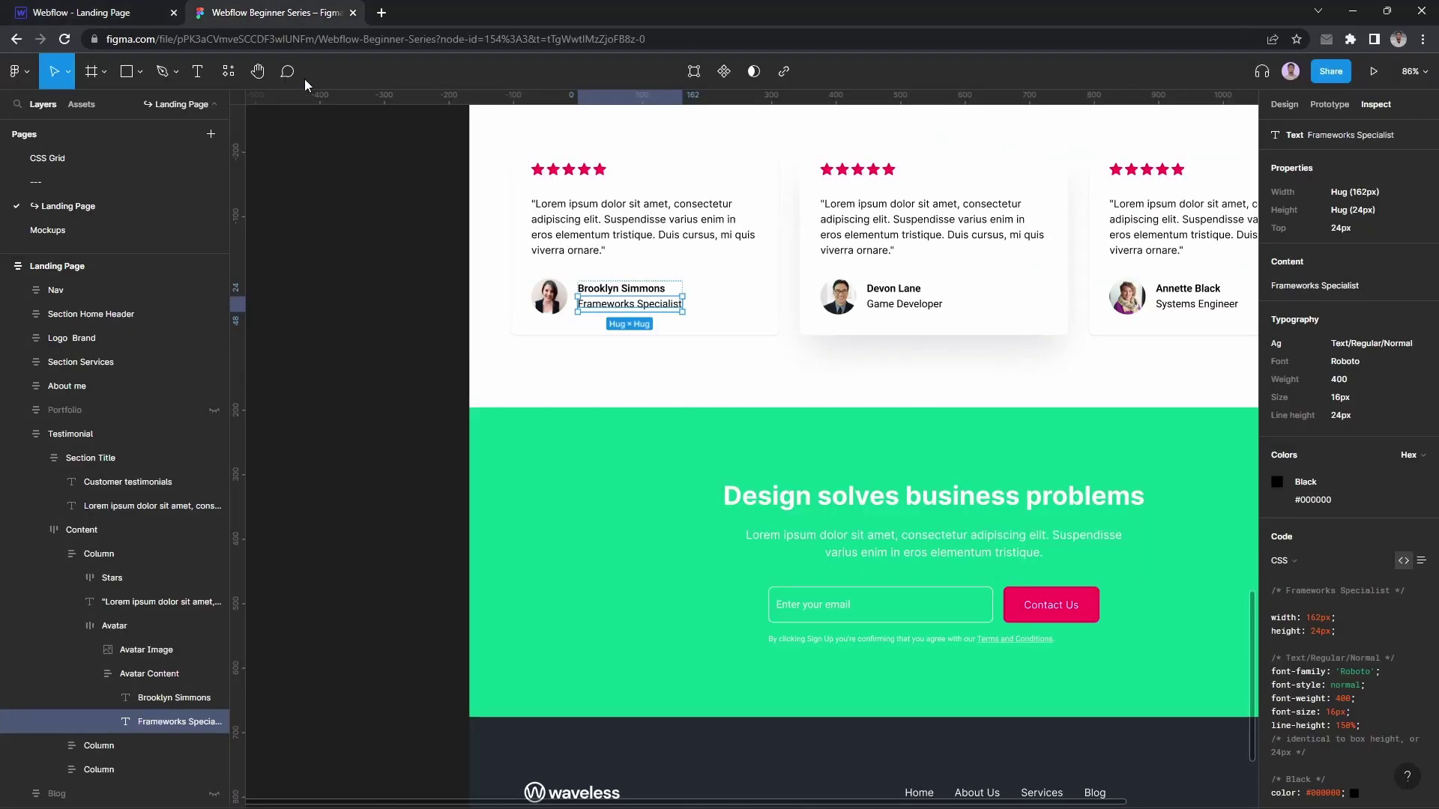
{"action": "left_click", "coordinate": [603, 401]}
{"action": "scroll", "coordinate": [607, 405], "scroll_direction": "up", "scroll_amount": 2}
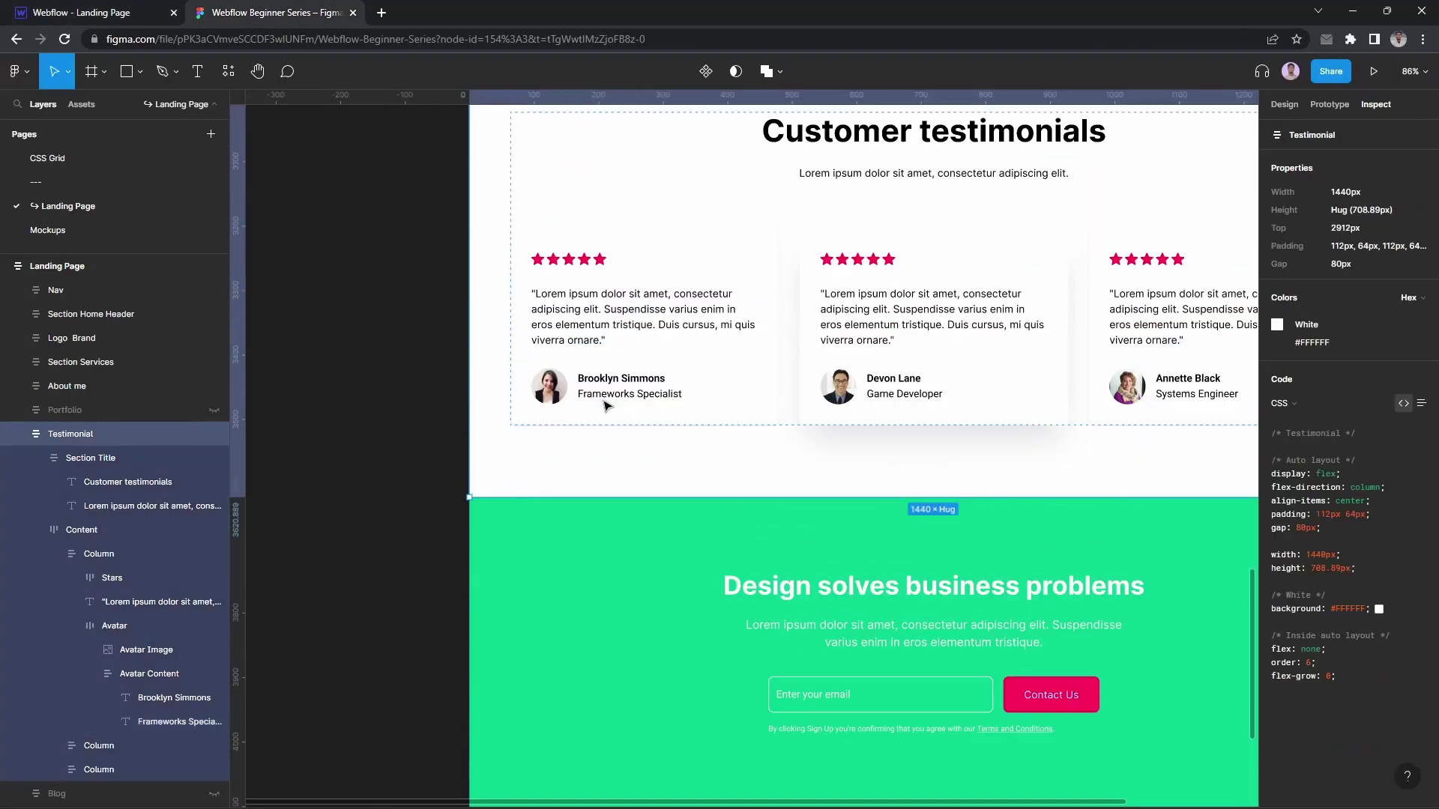
{"action": "left_click", "coordinate": [759, 389]}
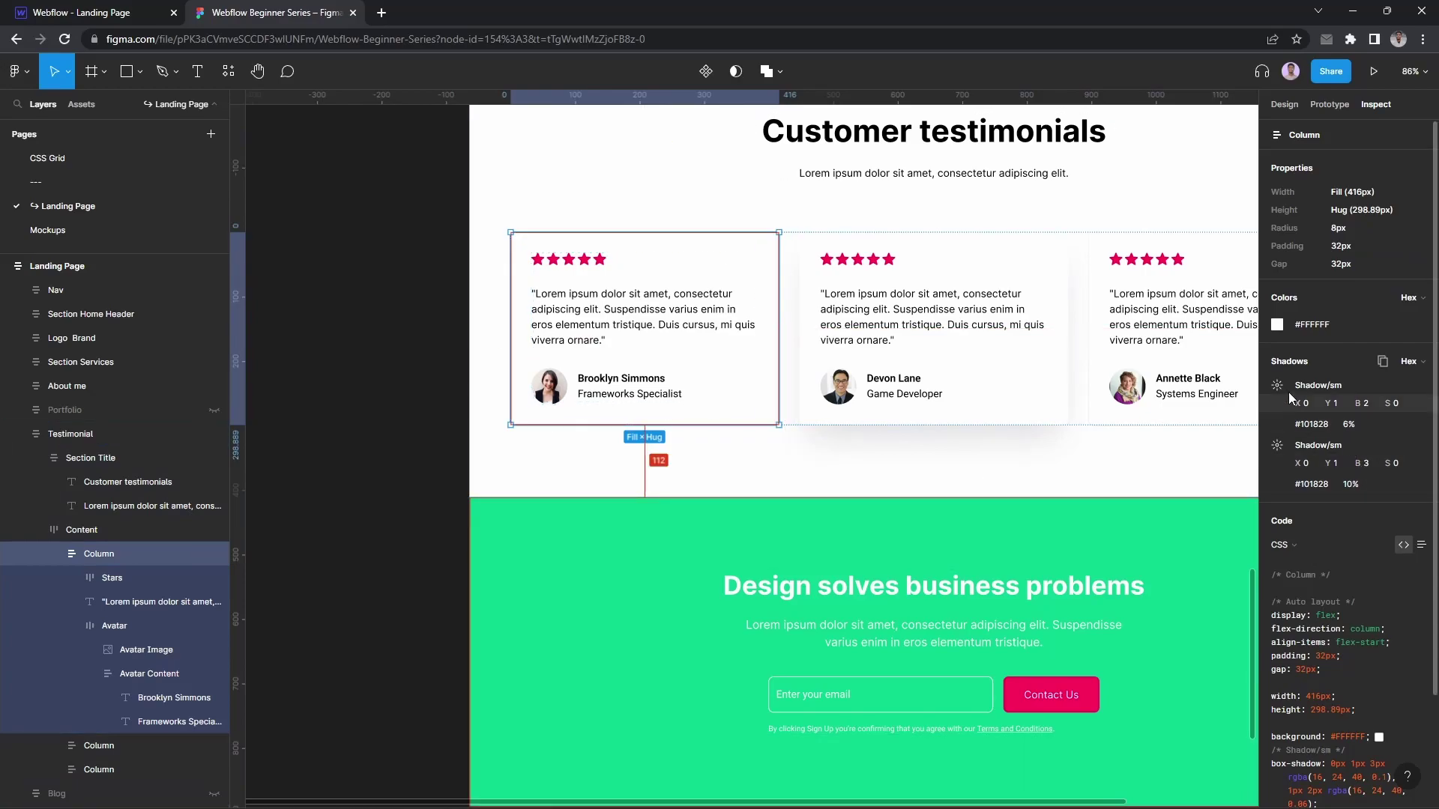
{"action": "scroll", "coordinate": [847, 397], "scroll_direction": "down", "scroll_amount": 5}
{"action": "scroll", "coordinate": [847, 397], "scroll_direction": "up", "scroll_amount": 4}
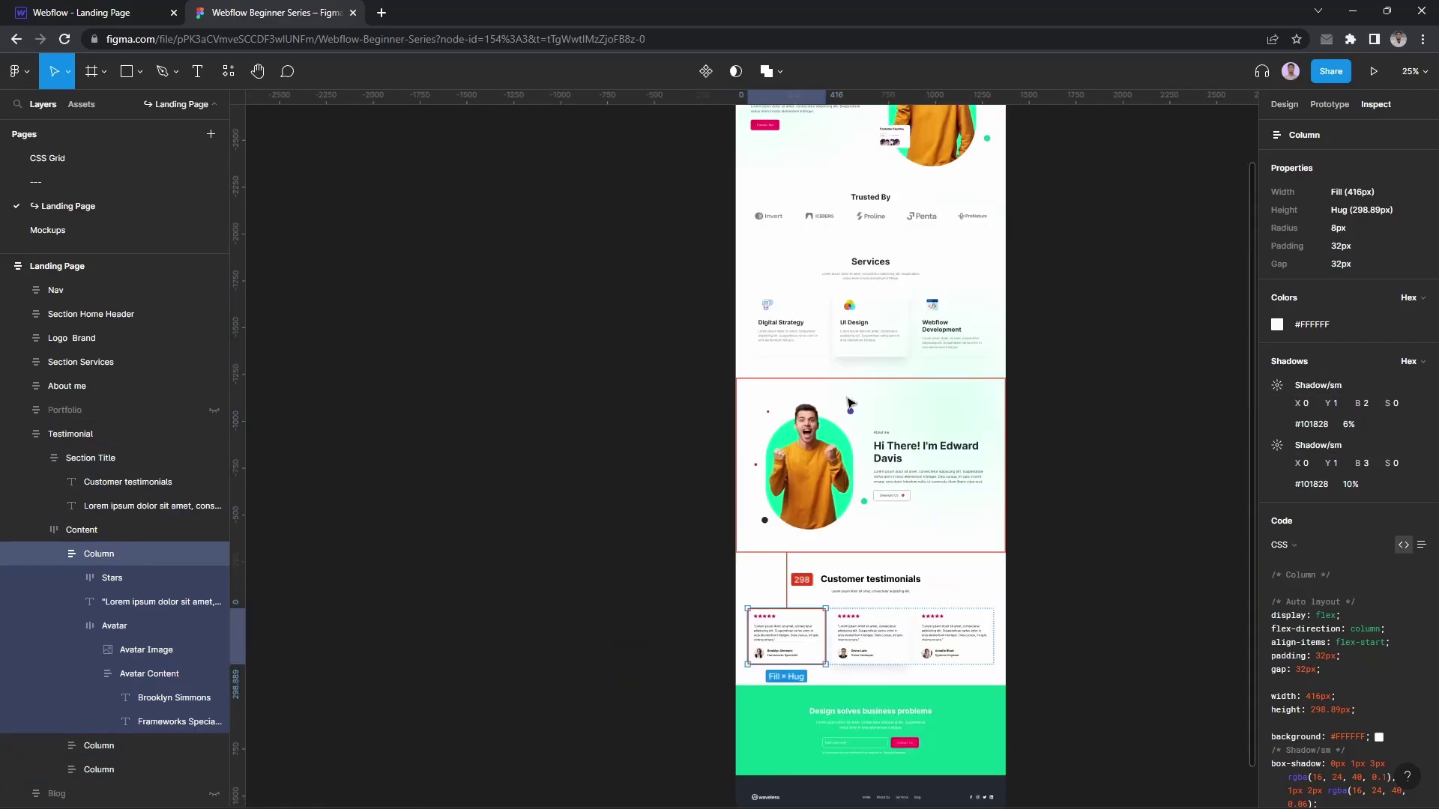
{"action": "scroll", "coordinate": [840, 383], "scroll_direction": "down", "scroll_amount": 4}
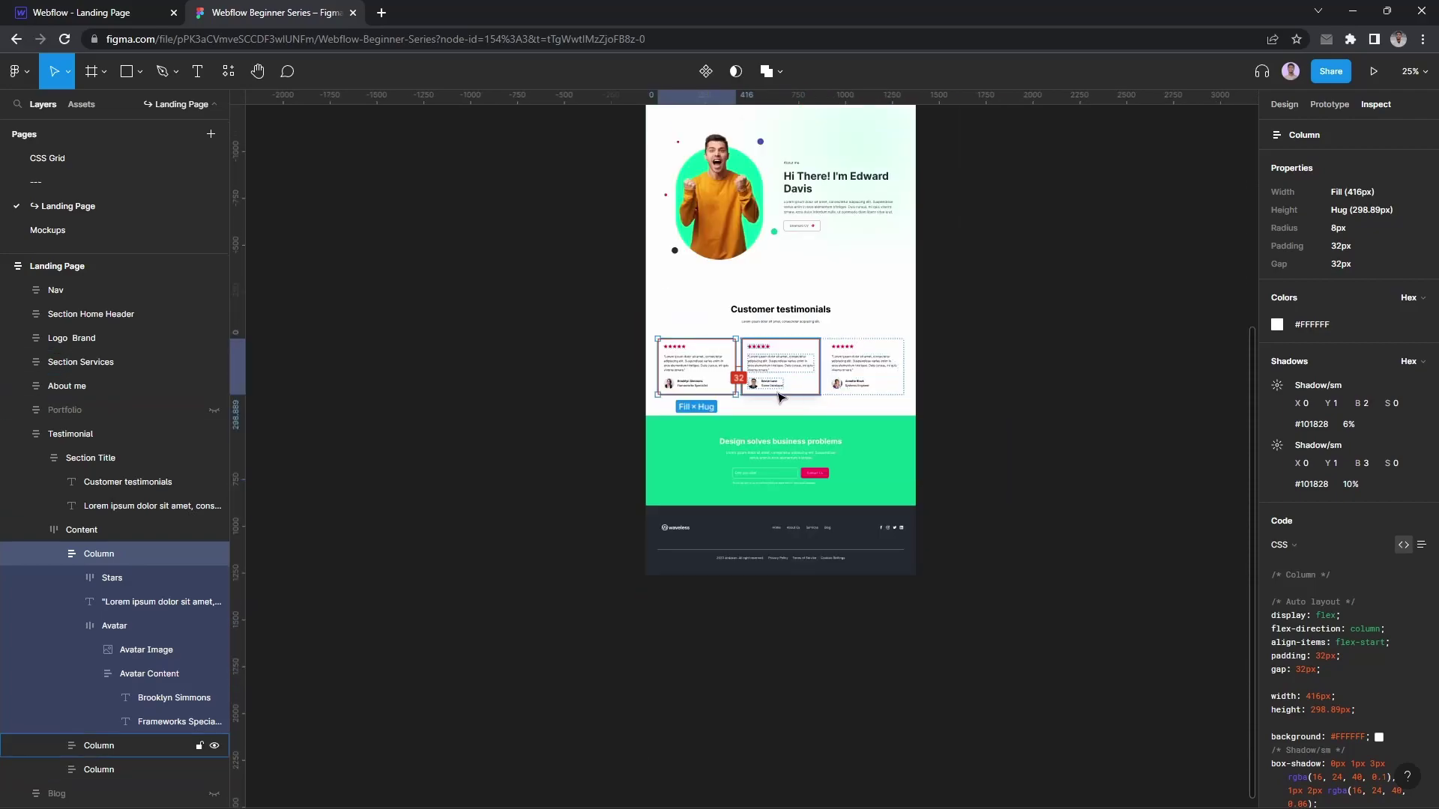
{"action": "scroll", "coordinate": [705, 363], "scroll_direction": "up", "scroll_amount": 6}
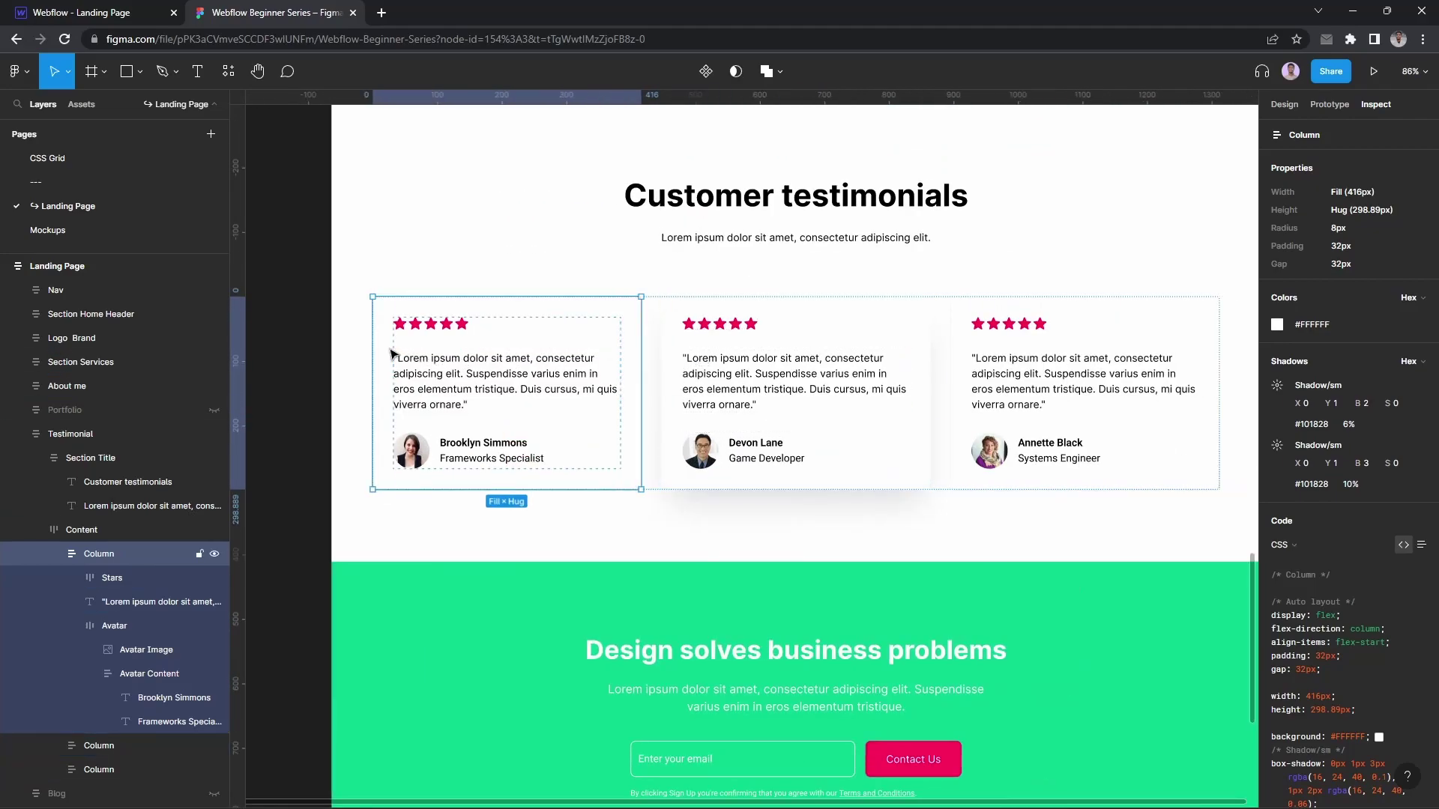
{"action": "key", "text": "Escape"}
{"action": "left_click", "coordinate": [447, 338]}
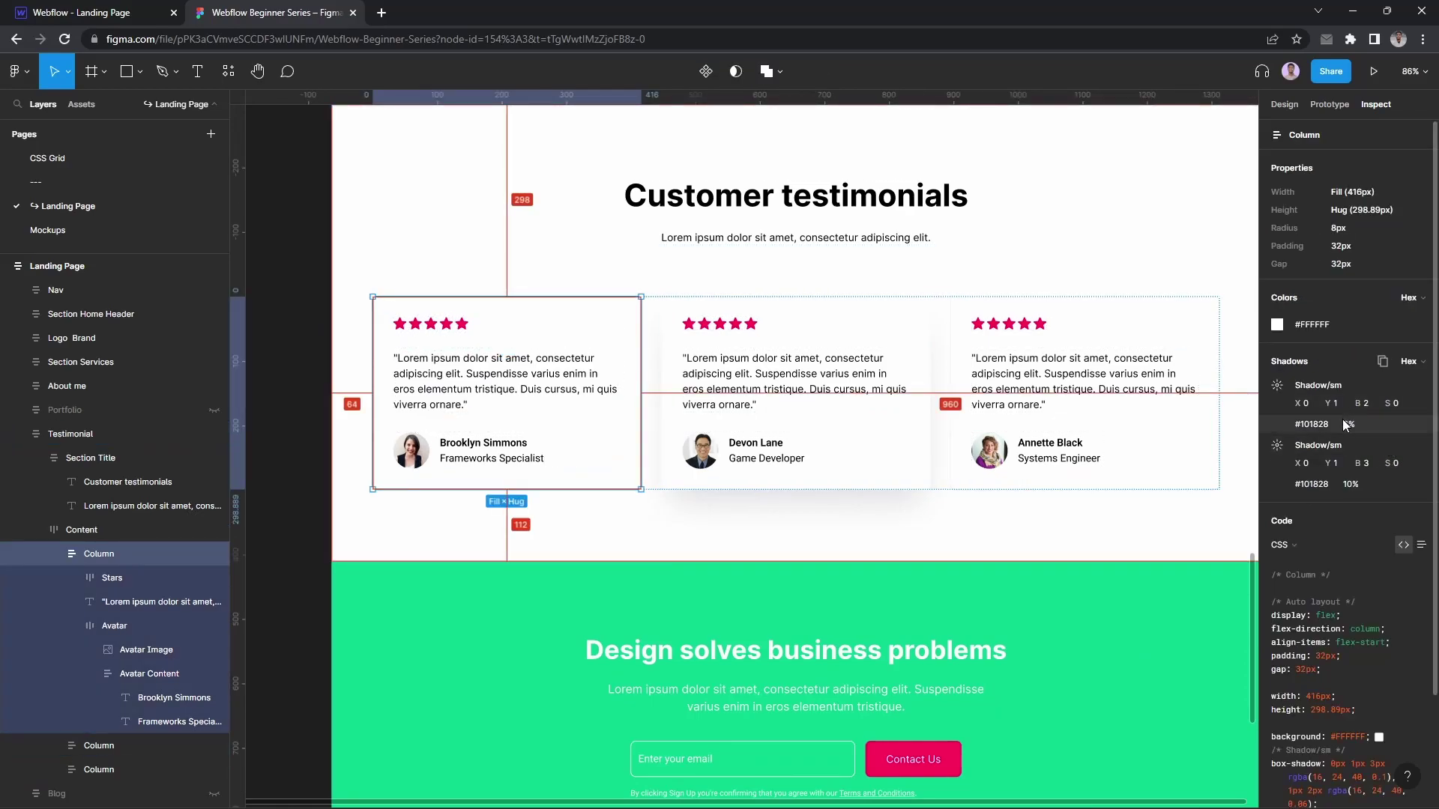
{"action": "left_click", "coordinate": [90, 13]}
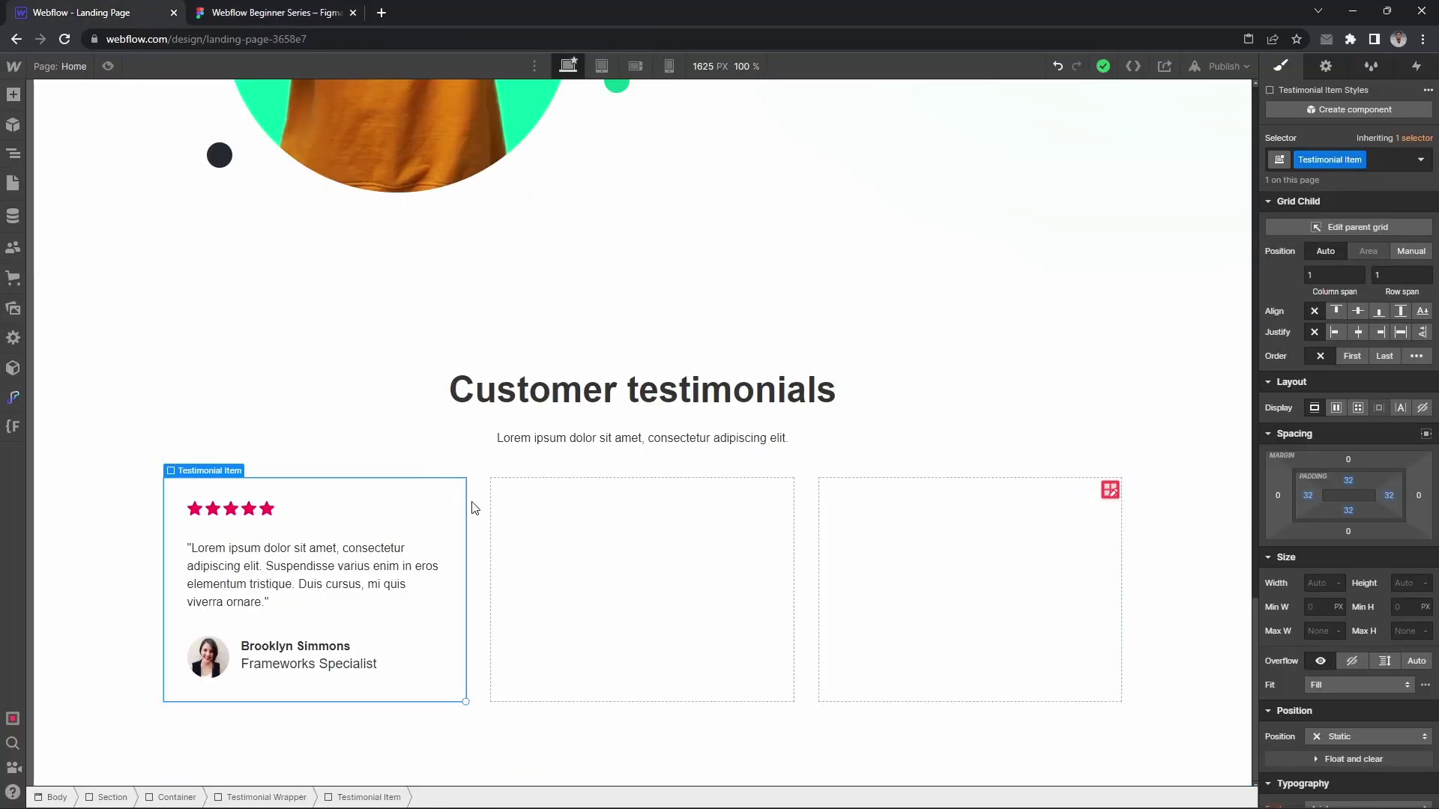
Step: Add an outside box shadow to the testimonial item with angle 180°, distance 1 px, blur 2 px, size 0 and Figma's colour #1018280F
{"action": "scroll", "coordinate": [1351, 569], "scroll_direction": "down", "scroll_amount": 8}
{"action": "scroll", "coordinate": [1365, 595], "scroll_direction": "down", "scroll_amount": 2}
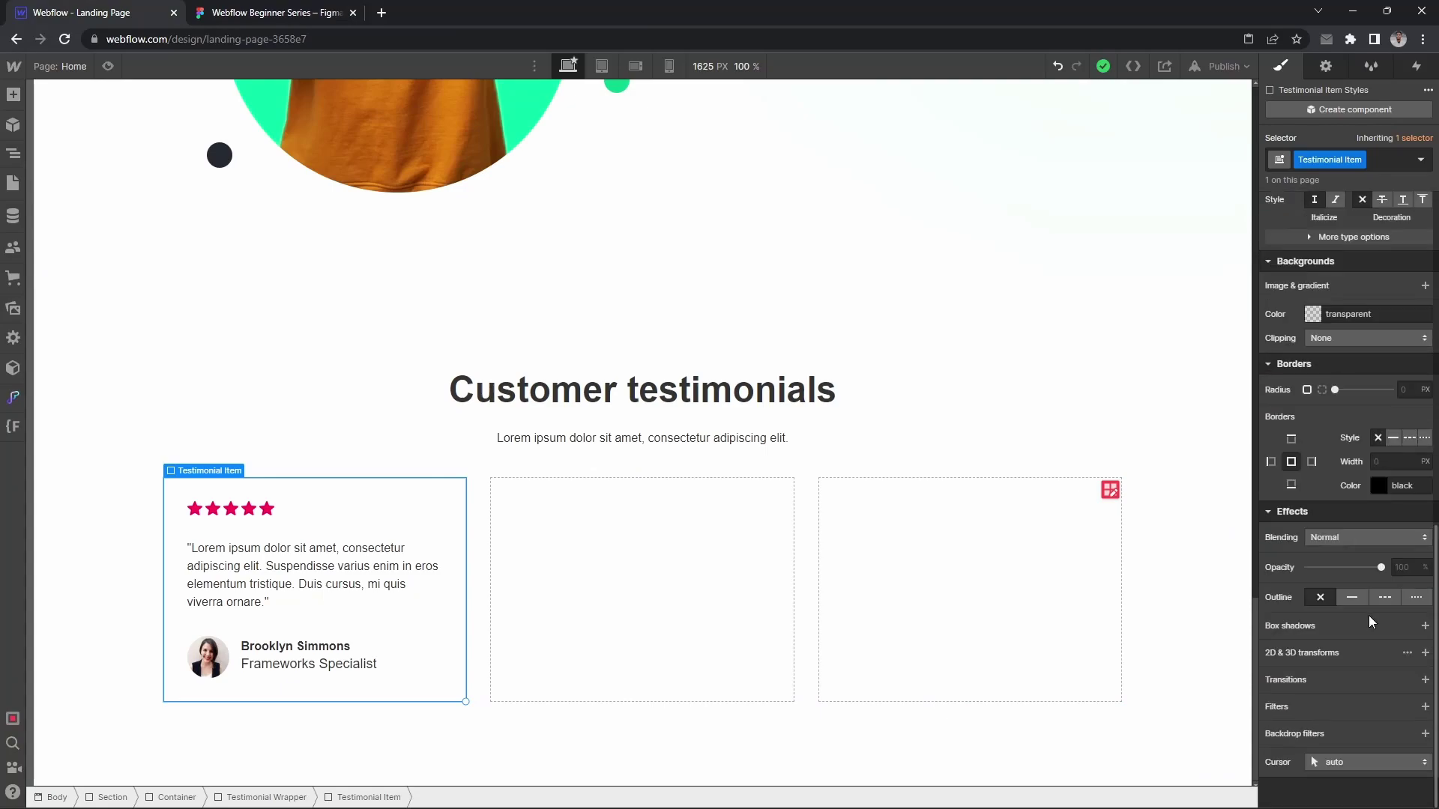
{"action": "left_click", "coordinate": [1425, 625]}
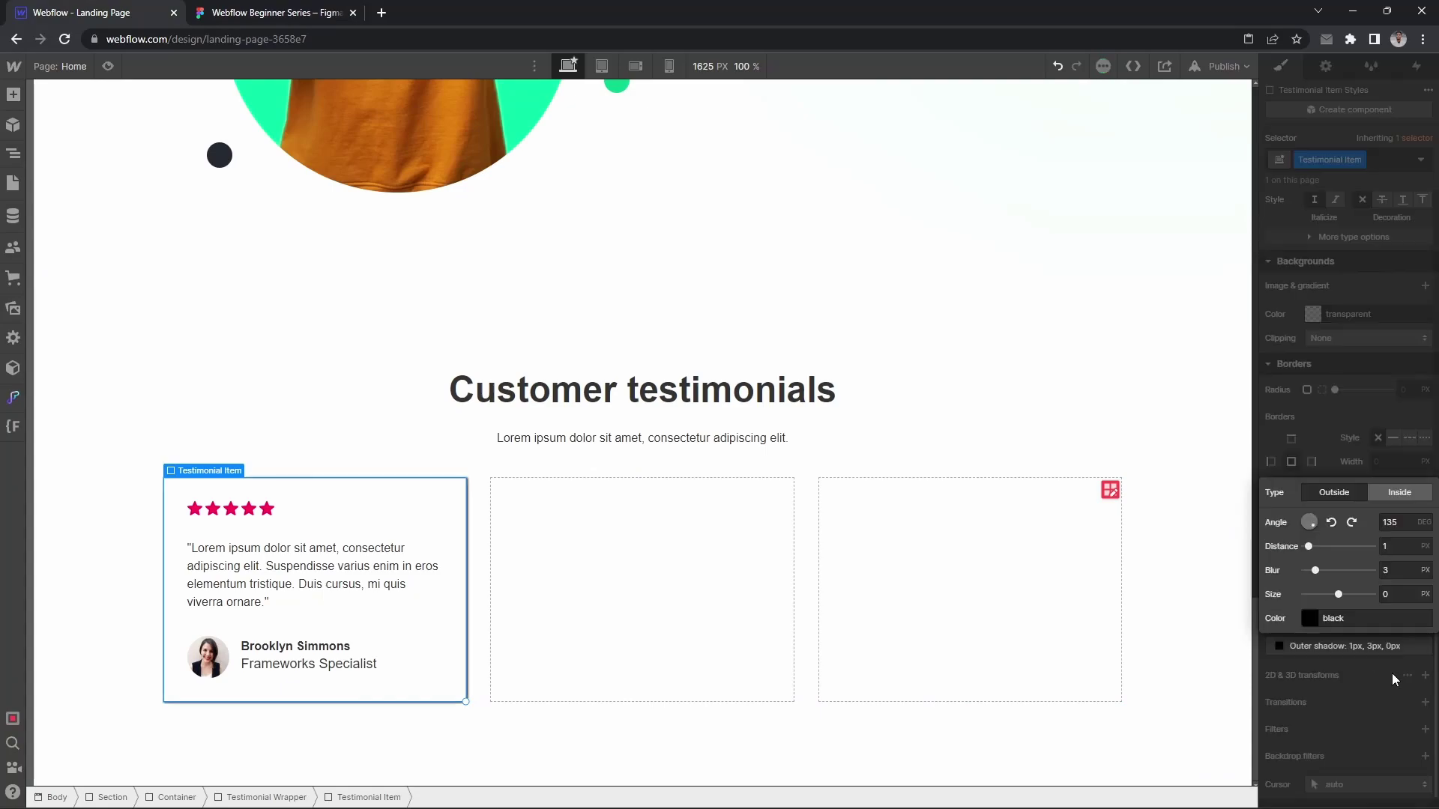
{"action": "left_click", "coordinate": [277, 13]}
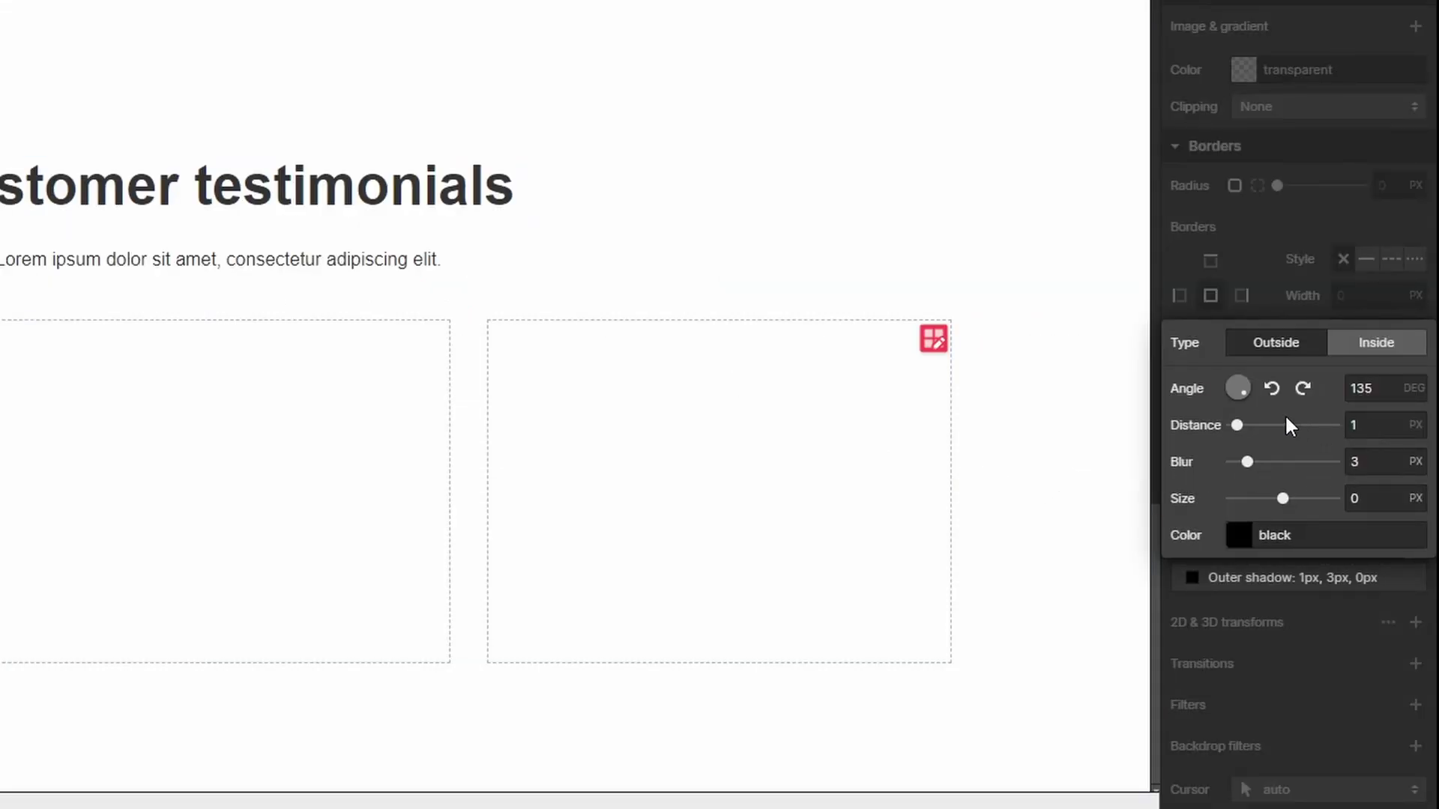
{"action": "left_click", "coordinate": [1293, 389]}
{"action": "left_click", "coordinate": [1369, 463]}
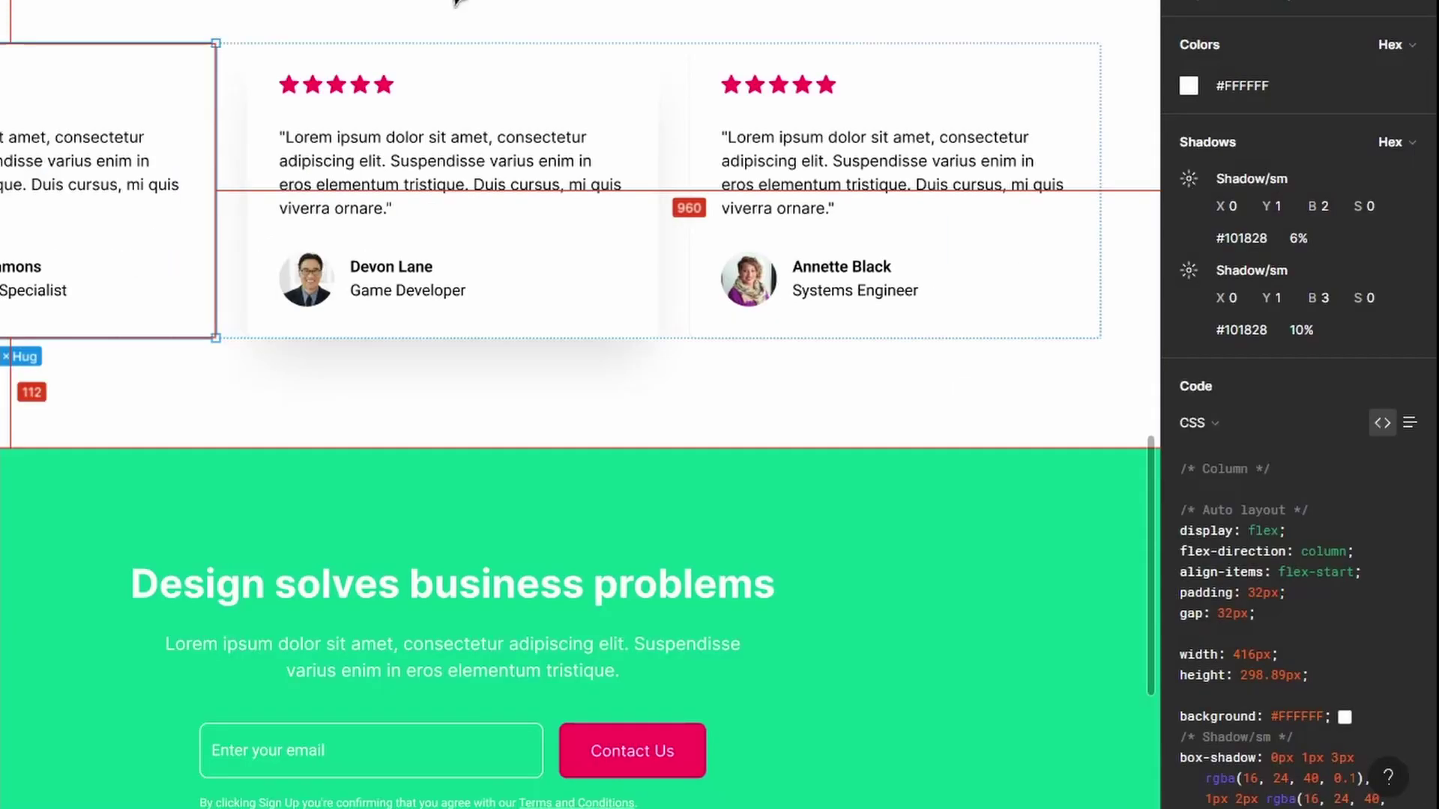
{"action": "left_click", "coordinate": [1253, 236]}
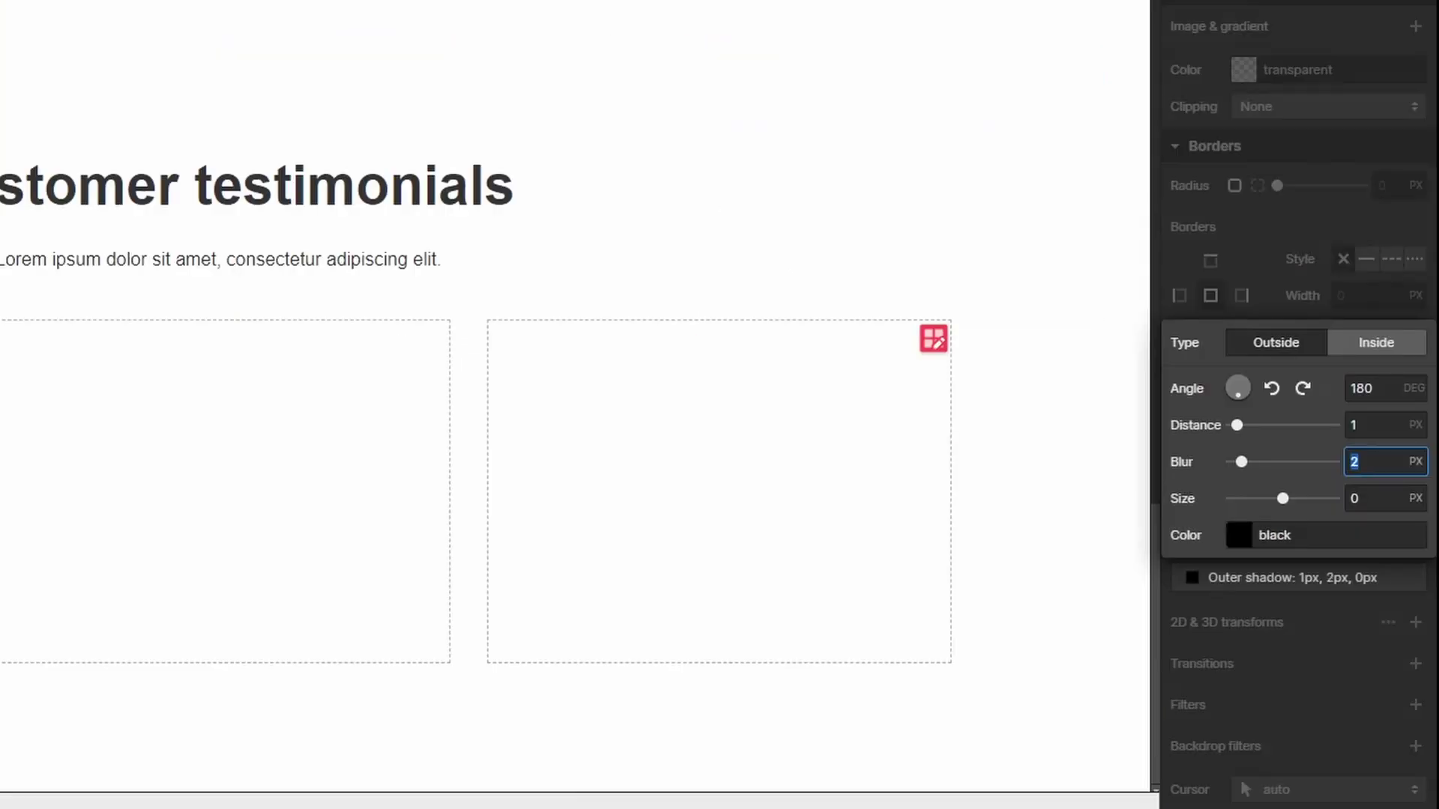
{"action": "left_click", "coordinate": [1310, 537]}
{"action": "key", "text": "ctrl+a"}
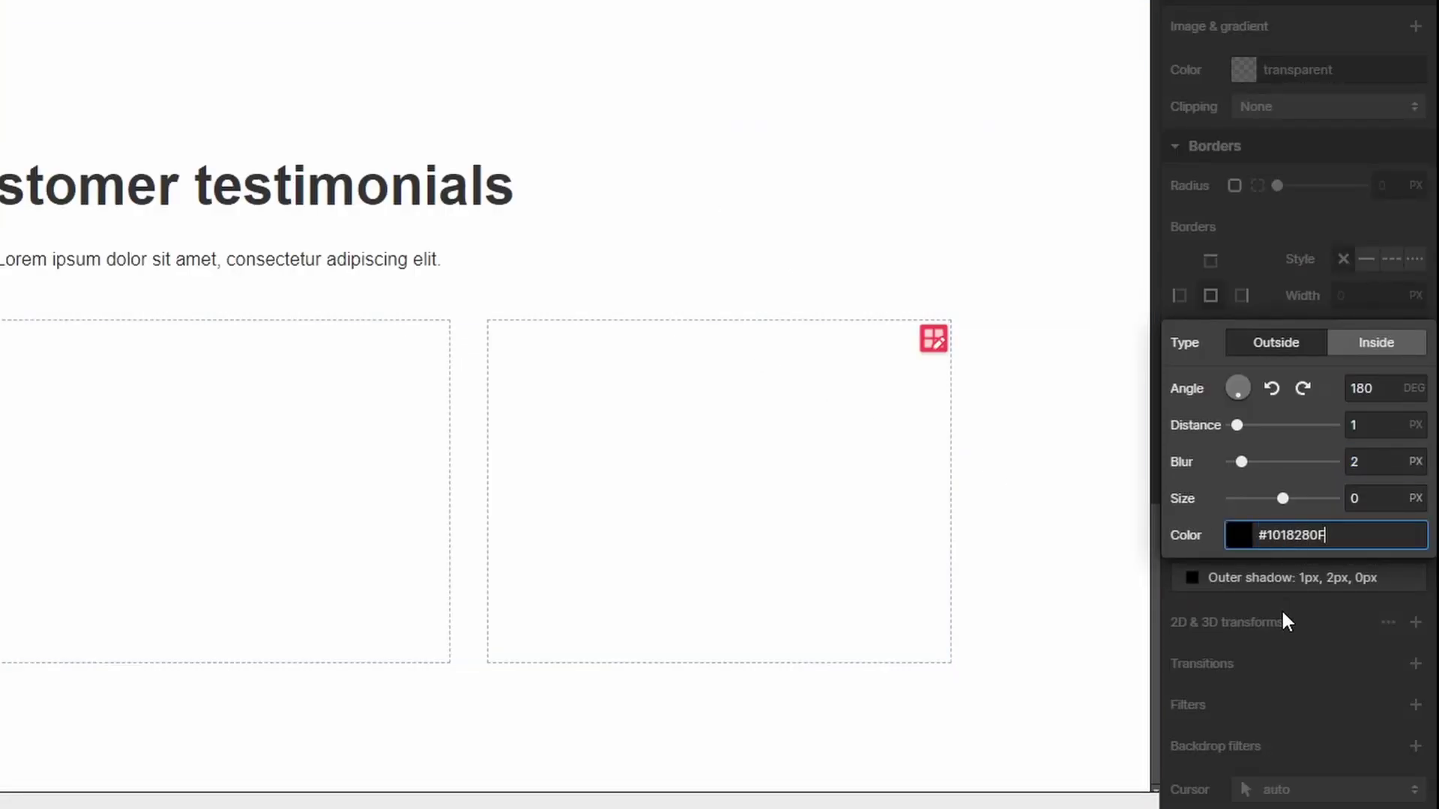
{"action": "left_click", "coordinate": [1280, 609]}
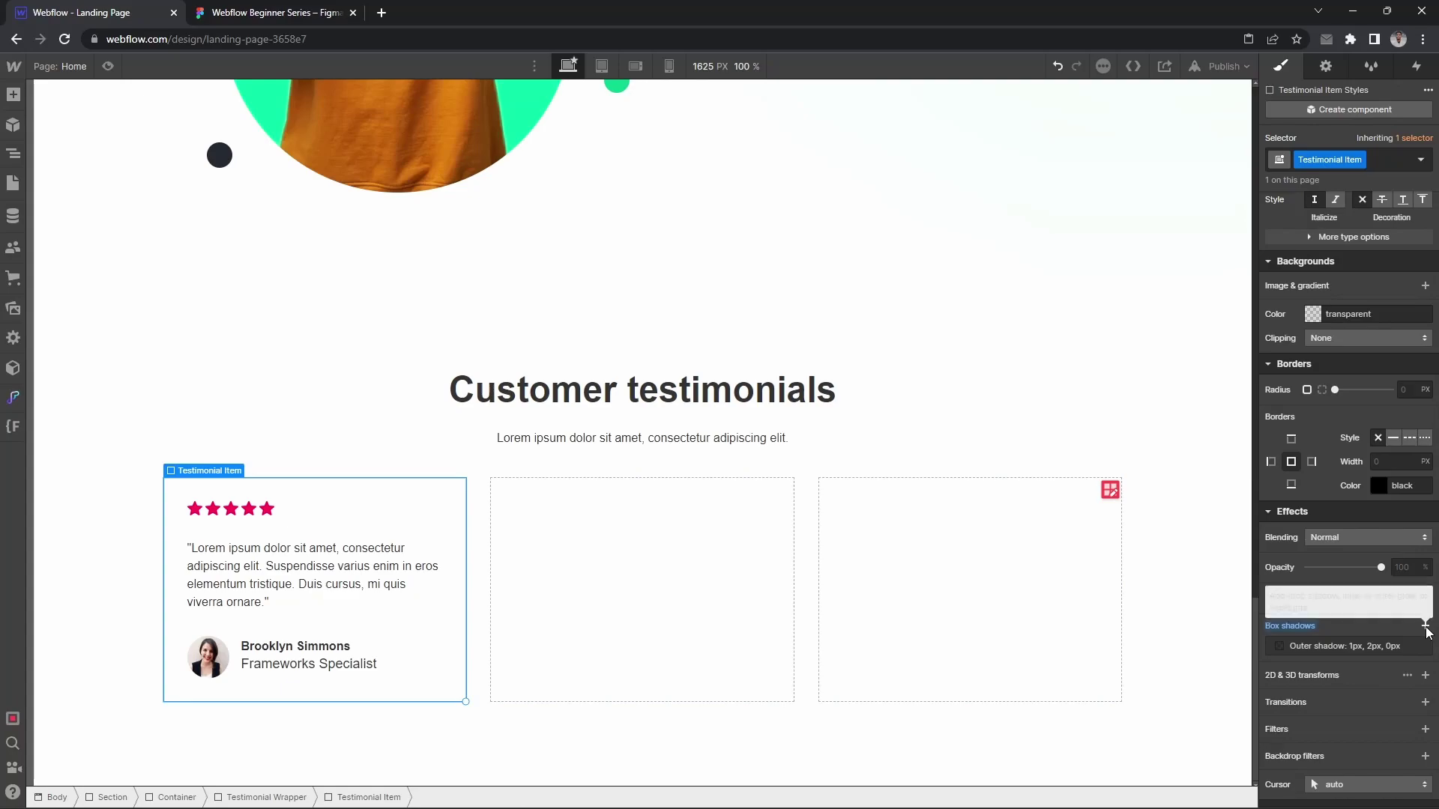
Step: Add a second outside shadow to the testimonial item with angle 180°, distance 1 px, blur 3 px and Figma's colour #101828 at 10%
{"action": "left_click", "coordinate": [1425, 627]}
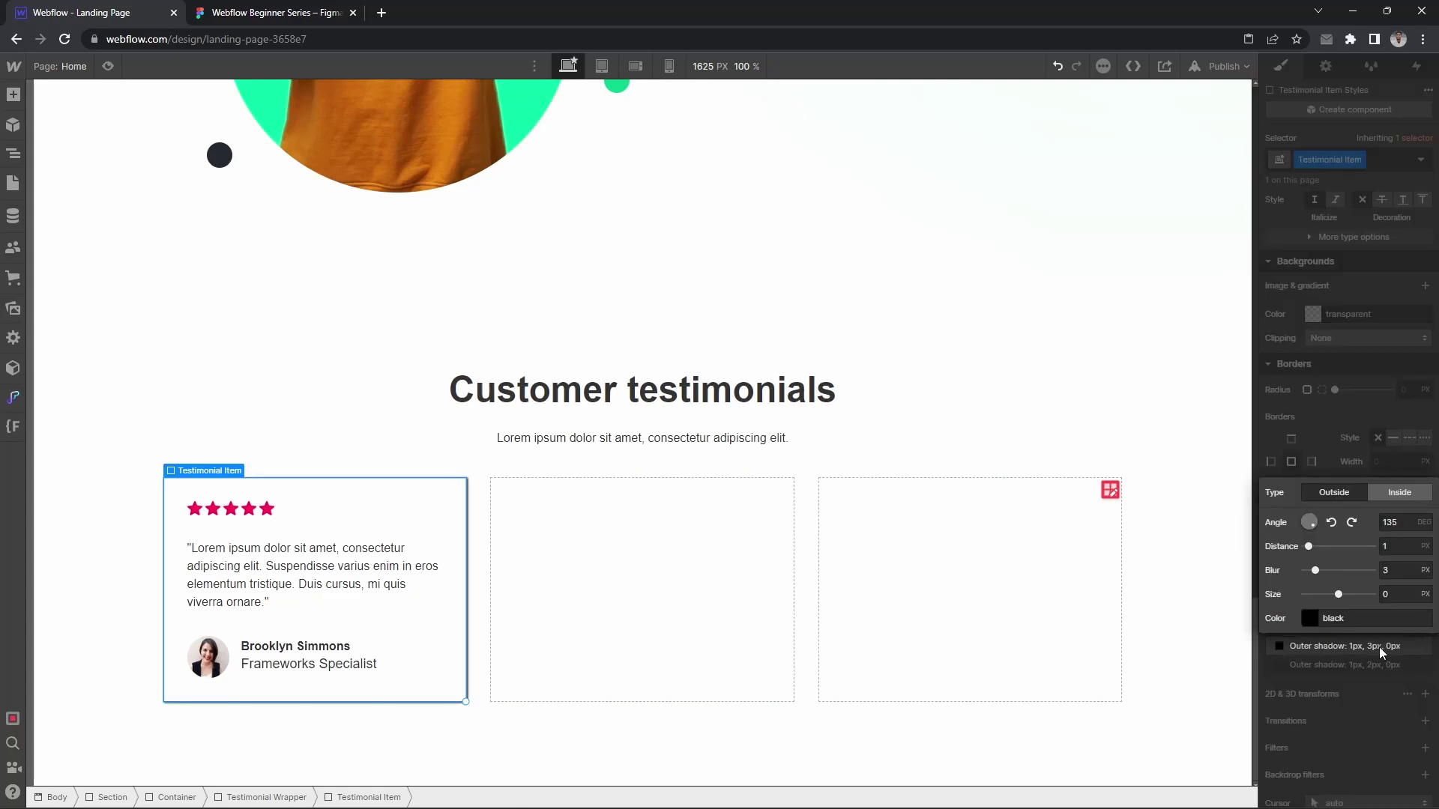
{"action": "key", "text": "ctrl+Tab"}
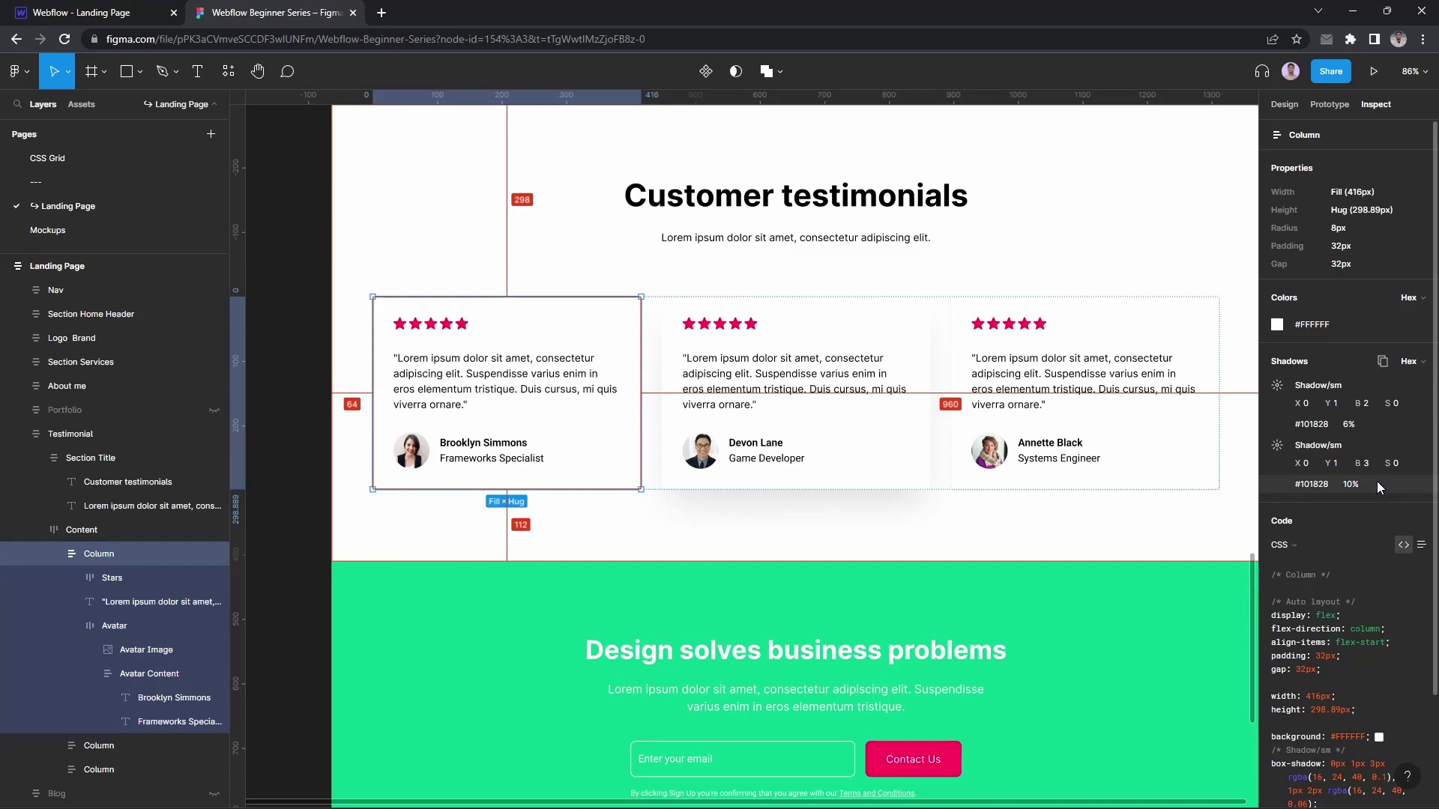
{"action": "left_click", "coordinate": [1314, 487]}
{"action": "left_click", "coordinate": [105, 13]}
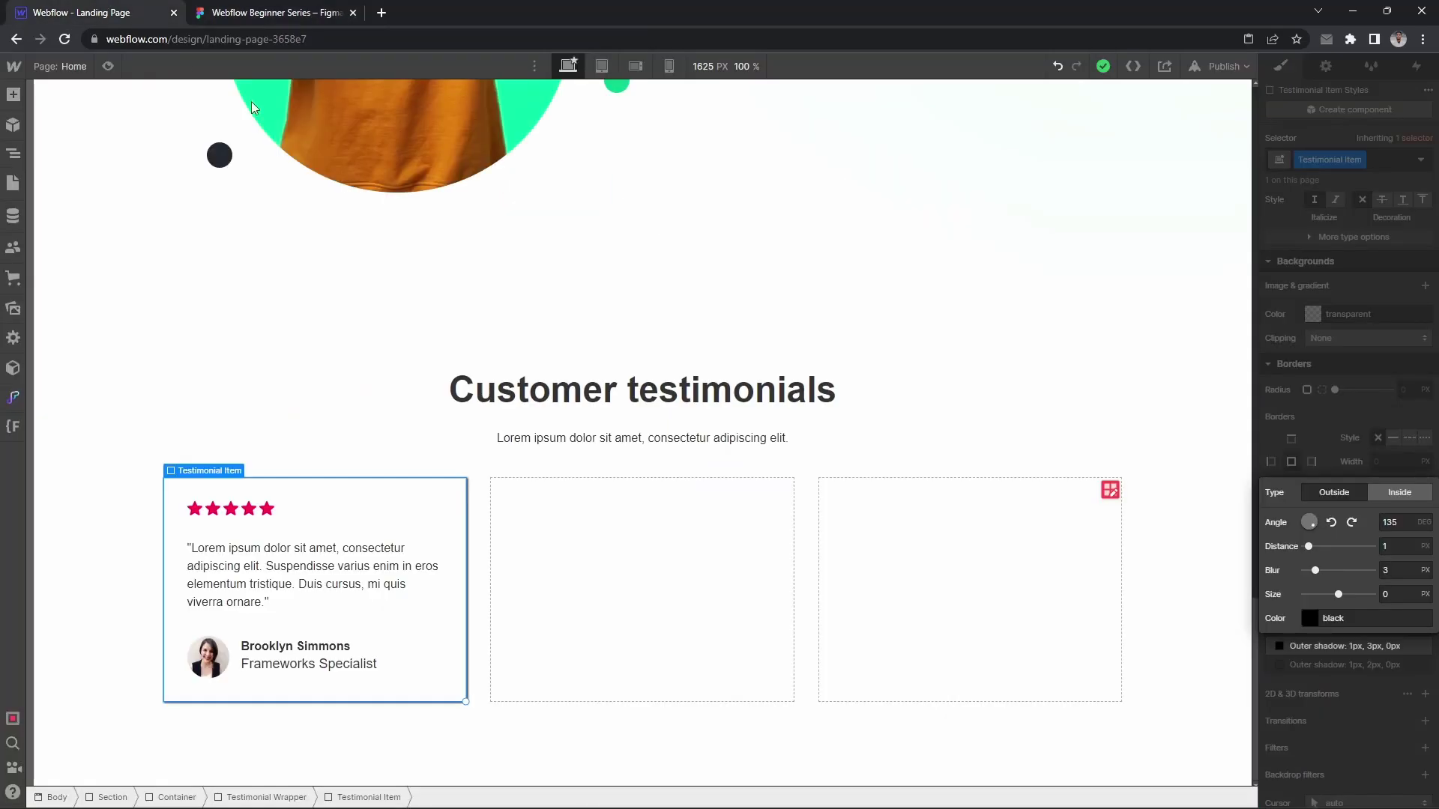
{"action": "left_click", "coordinate": [1353, 523]}
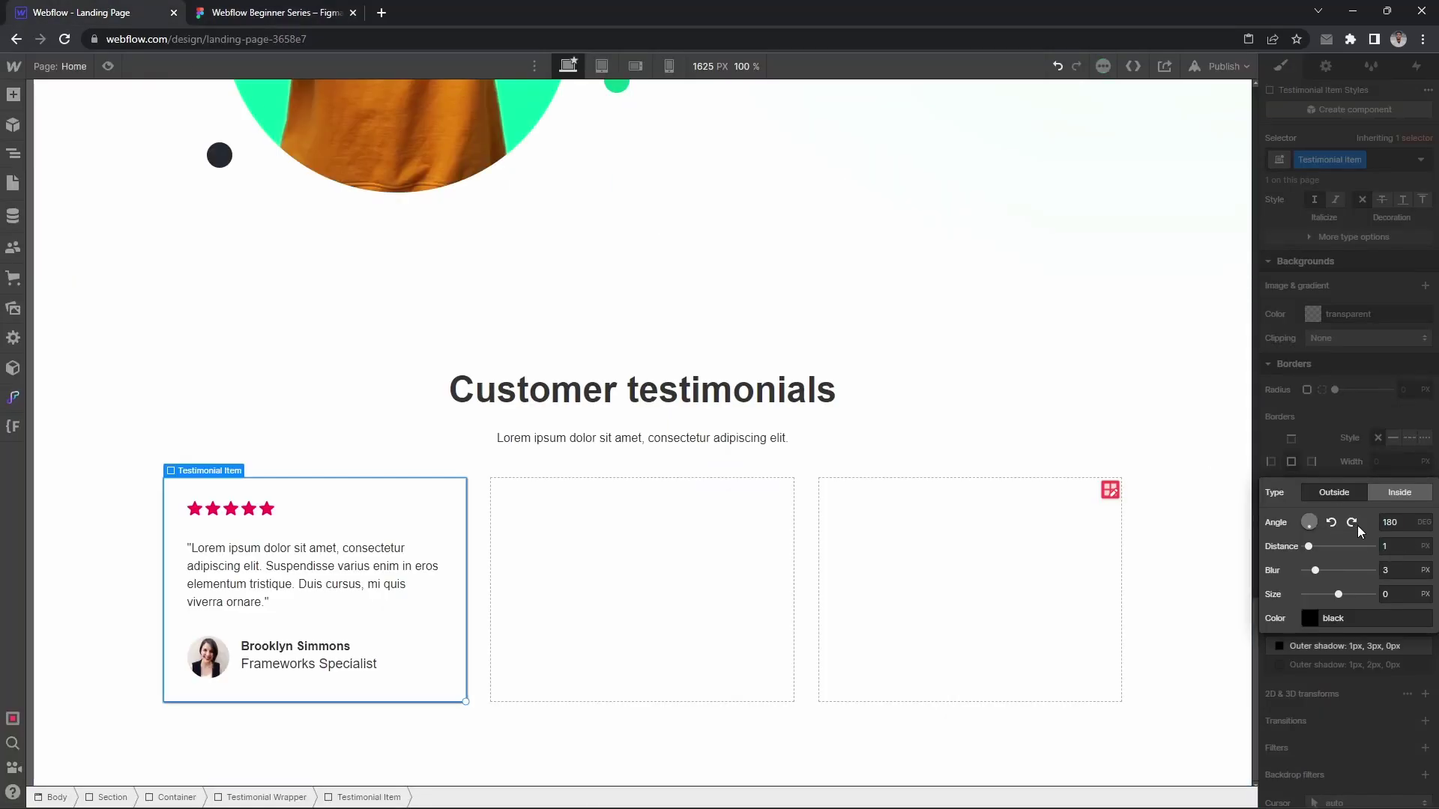
{"action": "left_click", "coordinate": [1388, 571]}
{"action": "left_click", "coordinate": [1330, 643]}
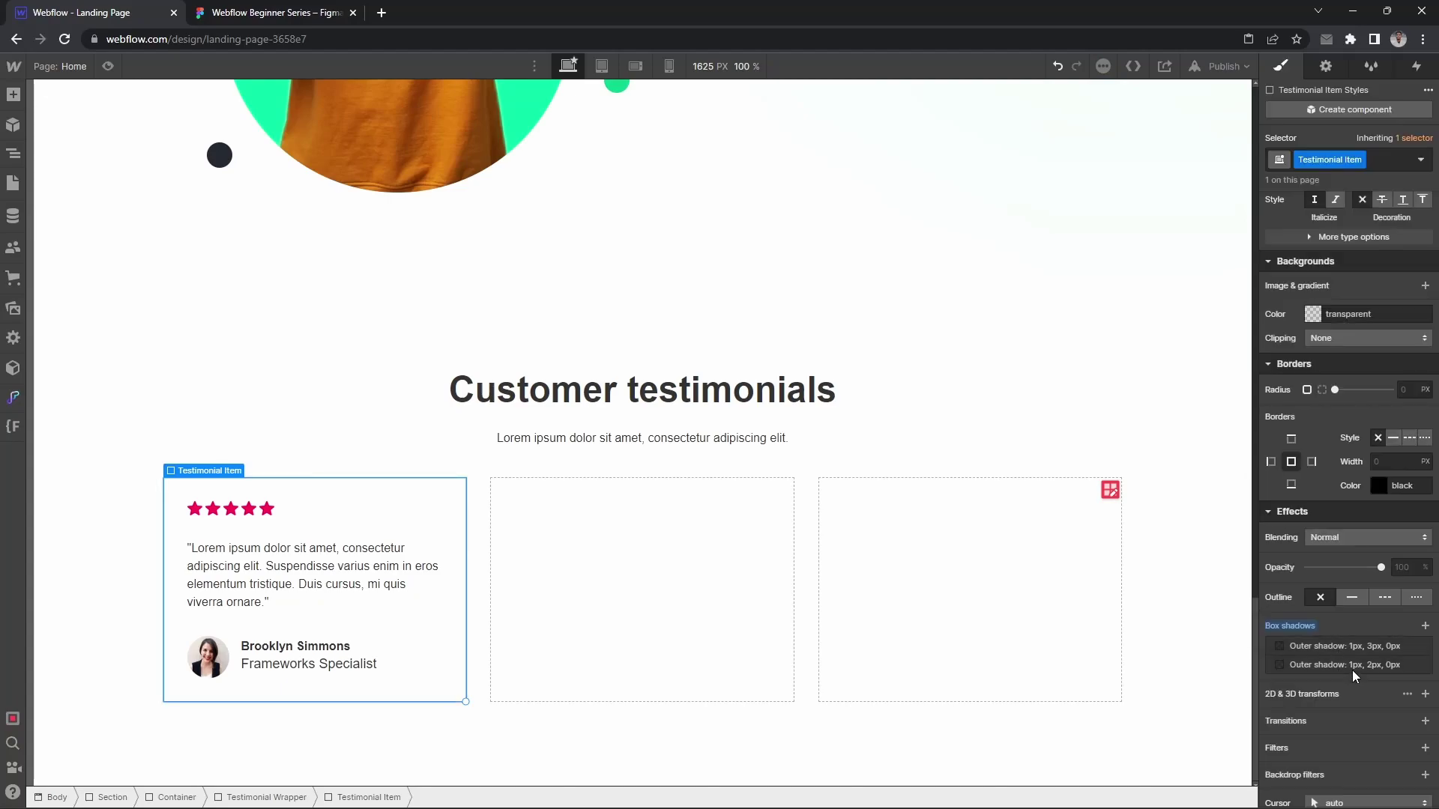
{"action": "left_click", "coordinate": [315, 411]}
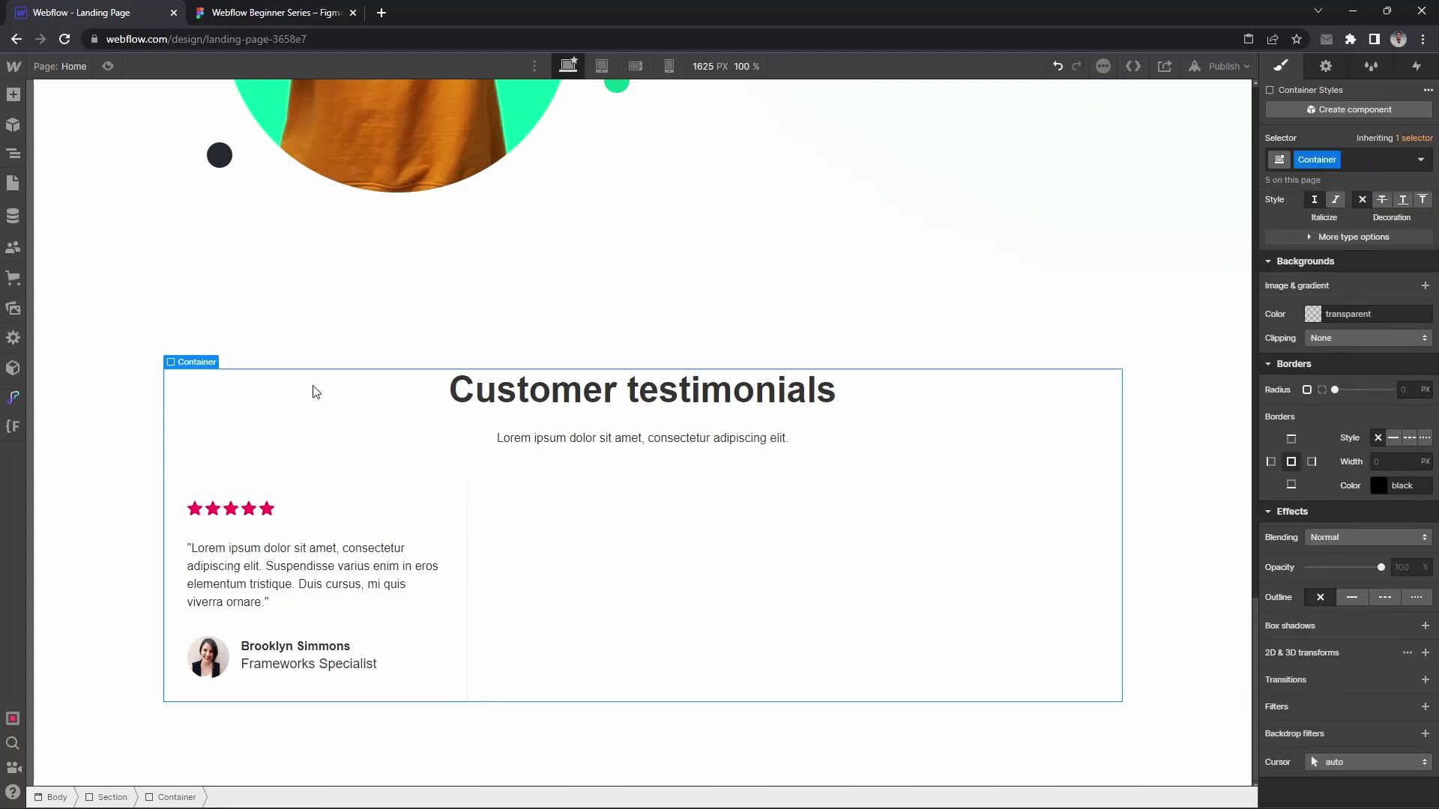
{"action": "left_click", "coordinate": [133, 365]}
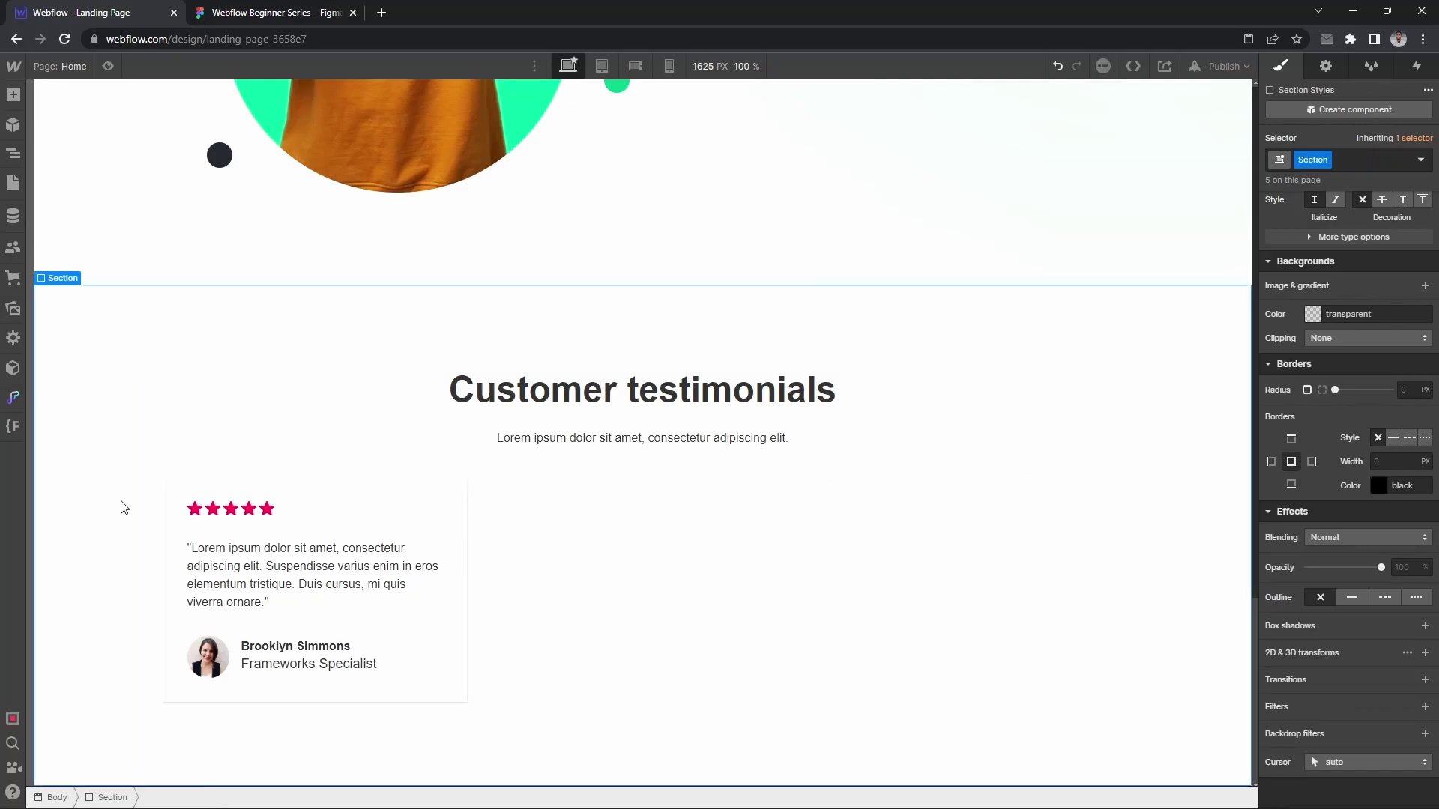
Step: Check the card's corner radius in Figma and set the testimonial item's border radius to 8 px in Webflow
{"action": "left_click", "coordinate": [263, 496]}
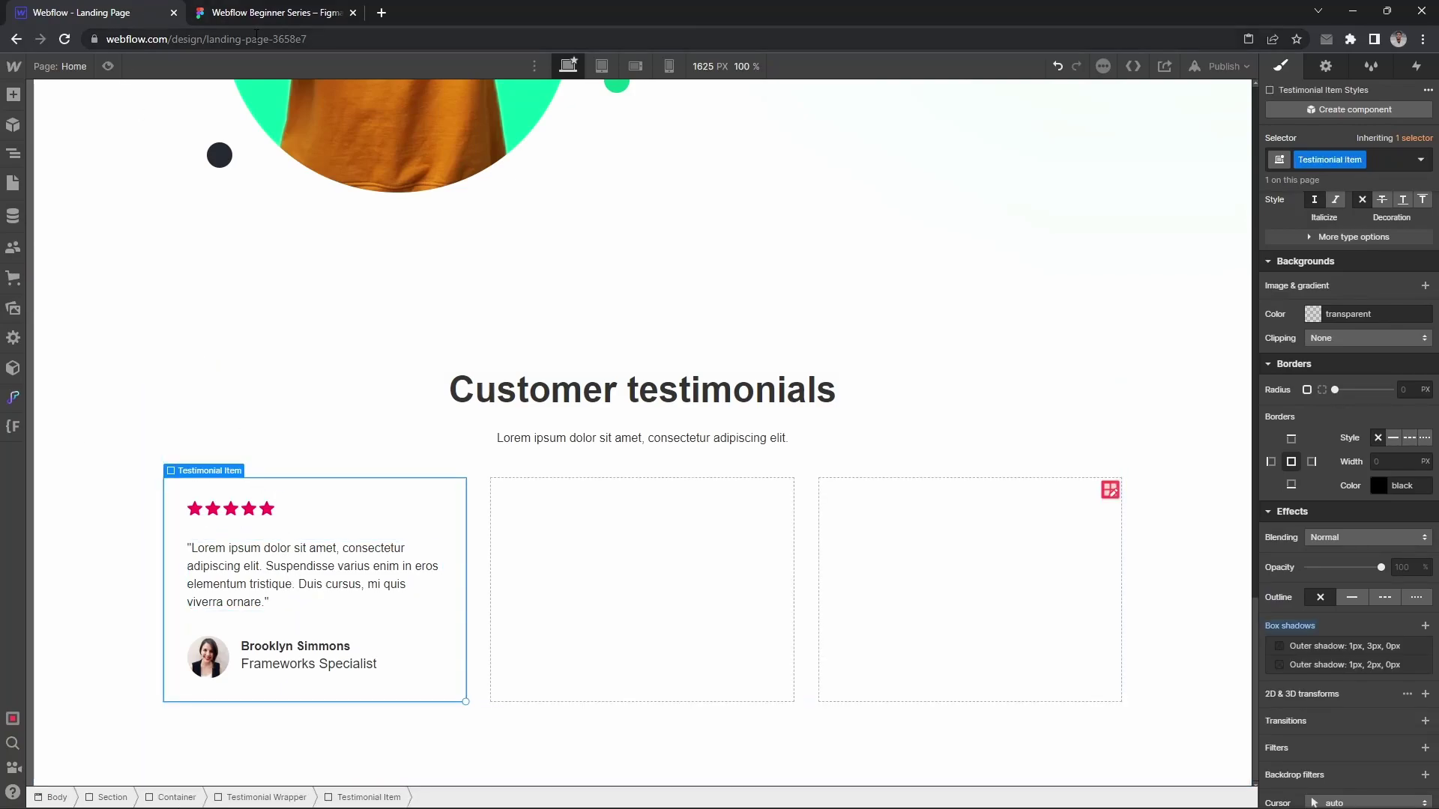
{"action": "left_click", "coordinate": [258, 13]}
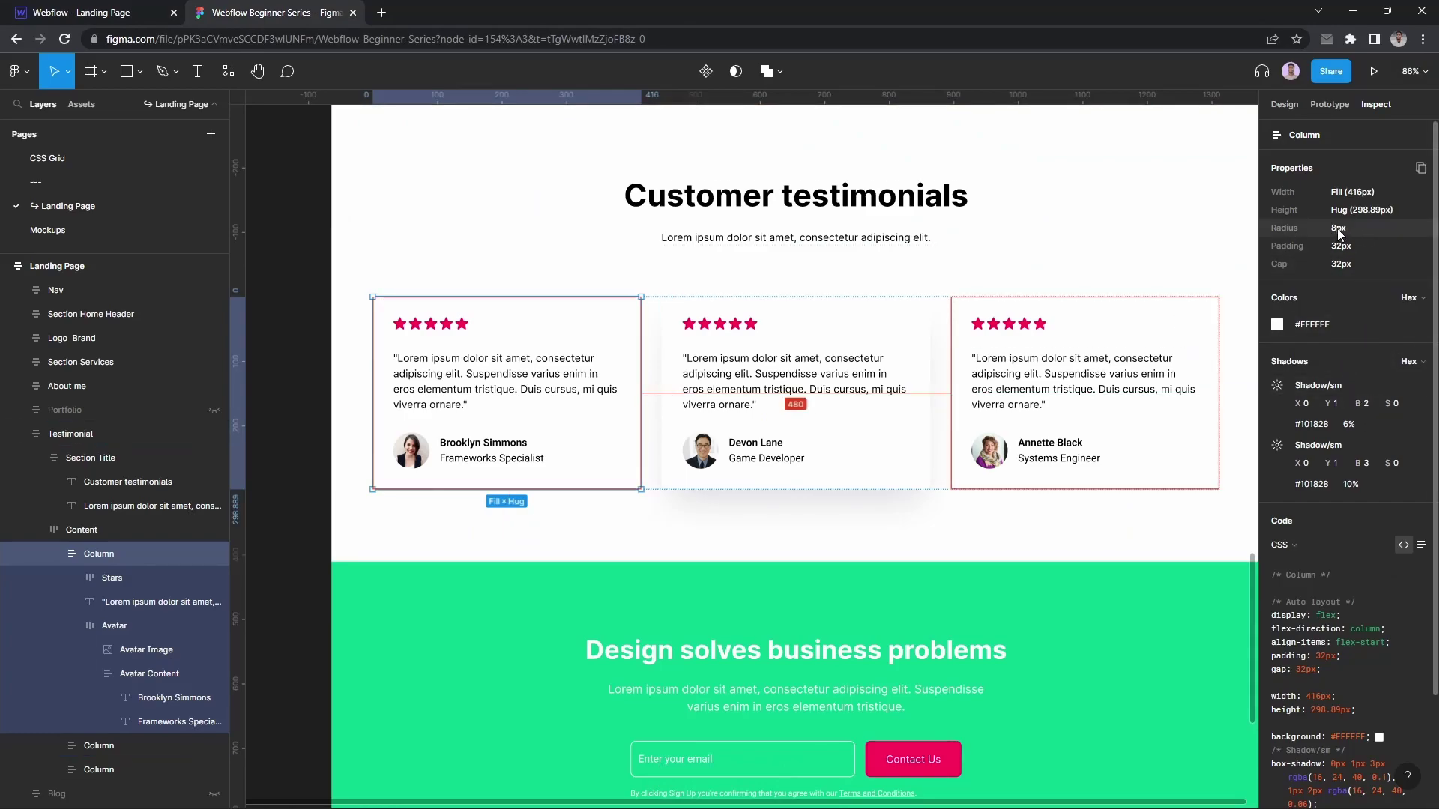
{"action": "key", "text": "ctrl+Page_Up"}
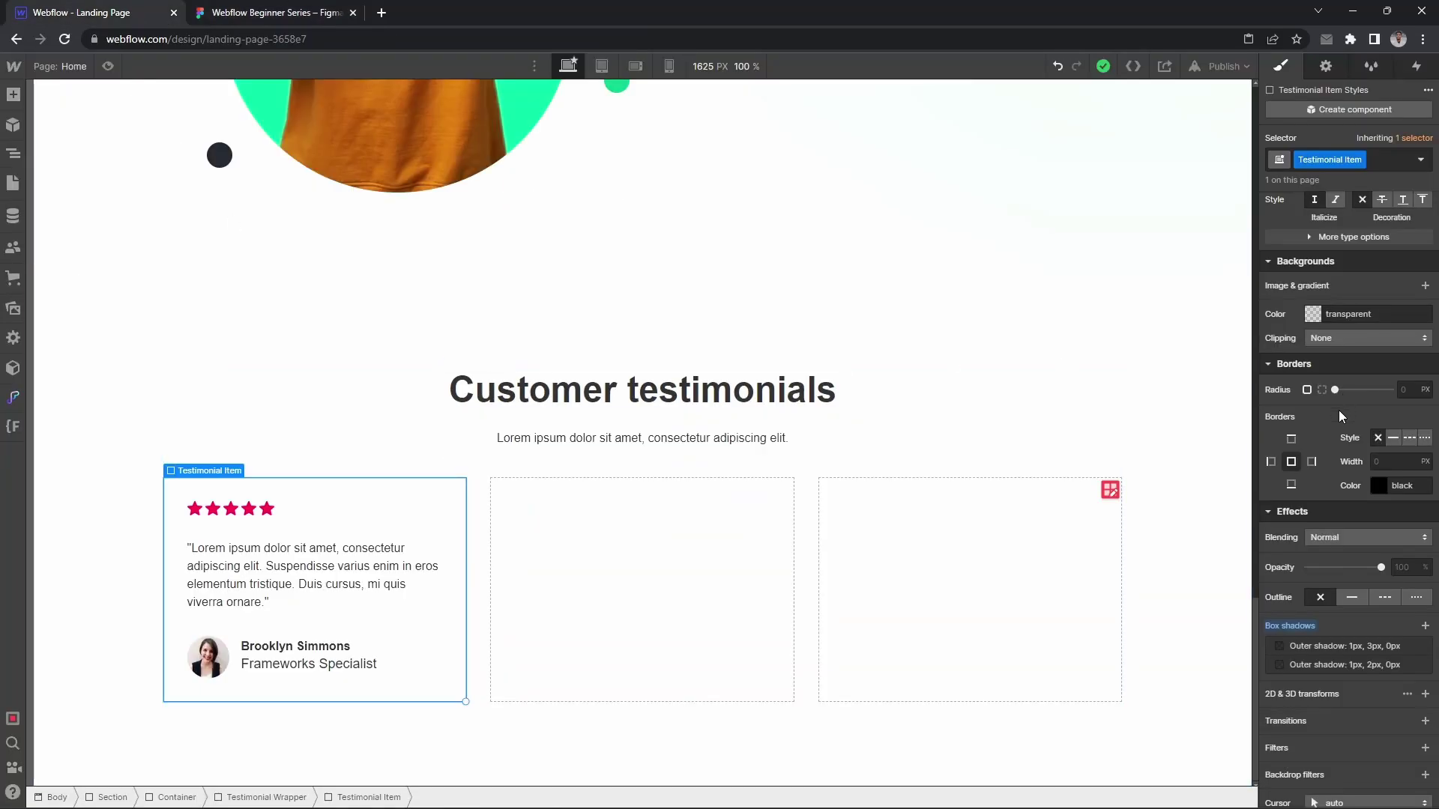
{"action": "left_click", "coordinate": [1411, 392]}
{"action": "left_click", "coordinate": [1184, 442]}
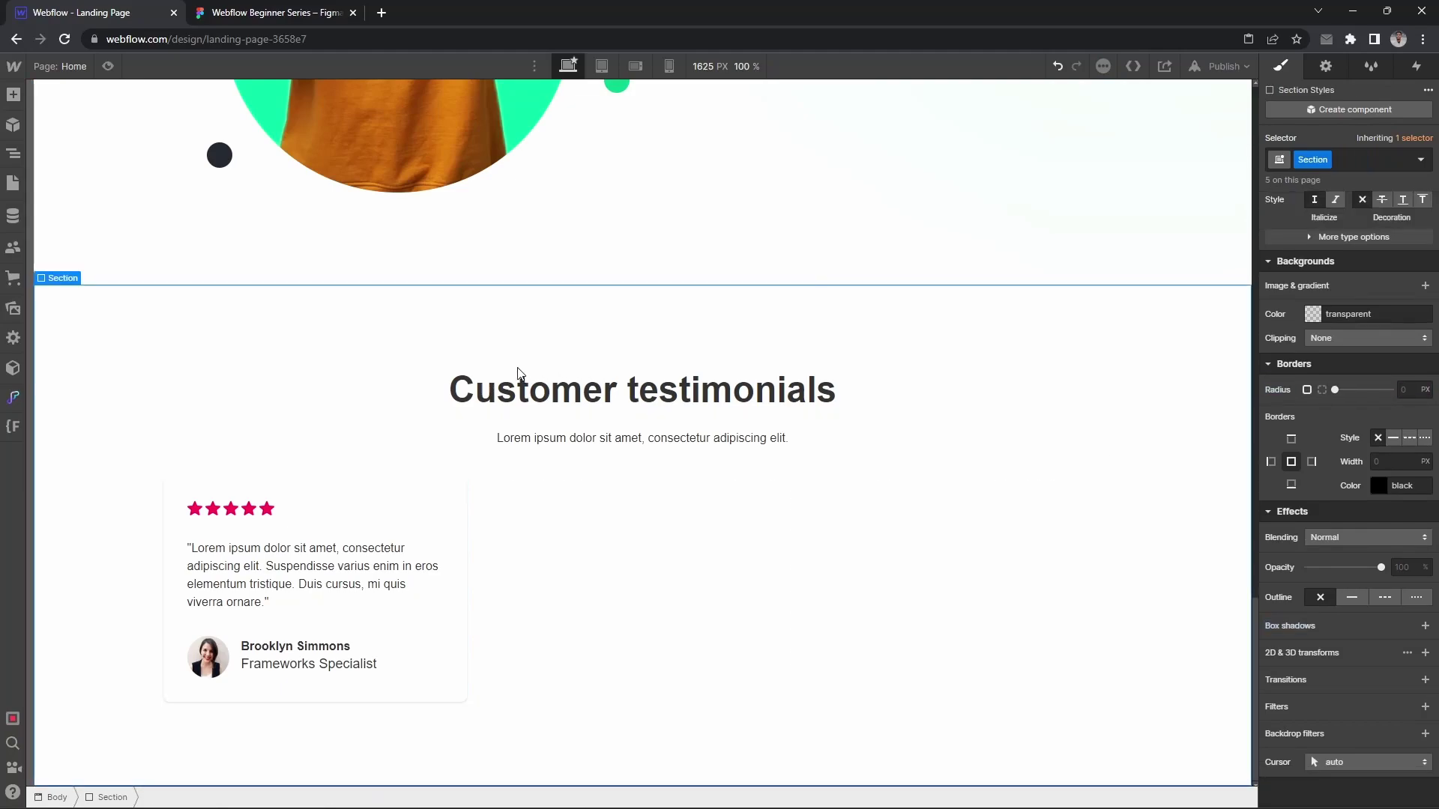
{"action": "left_click", "coordinate": [461, 514]}
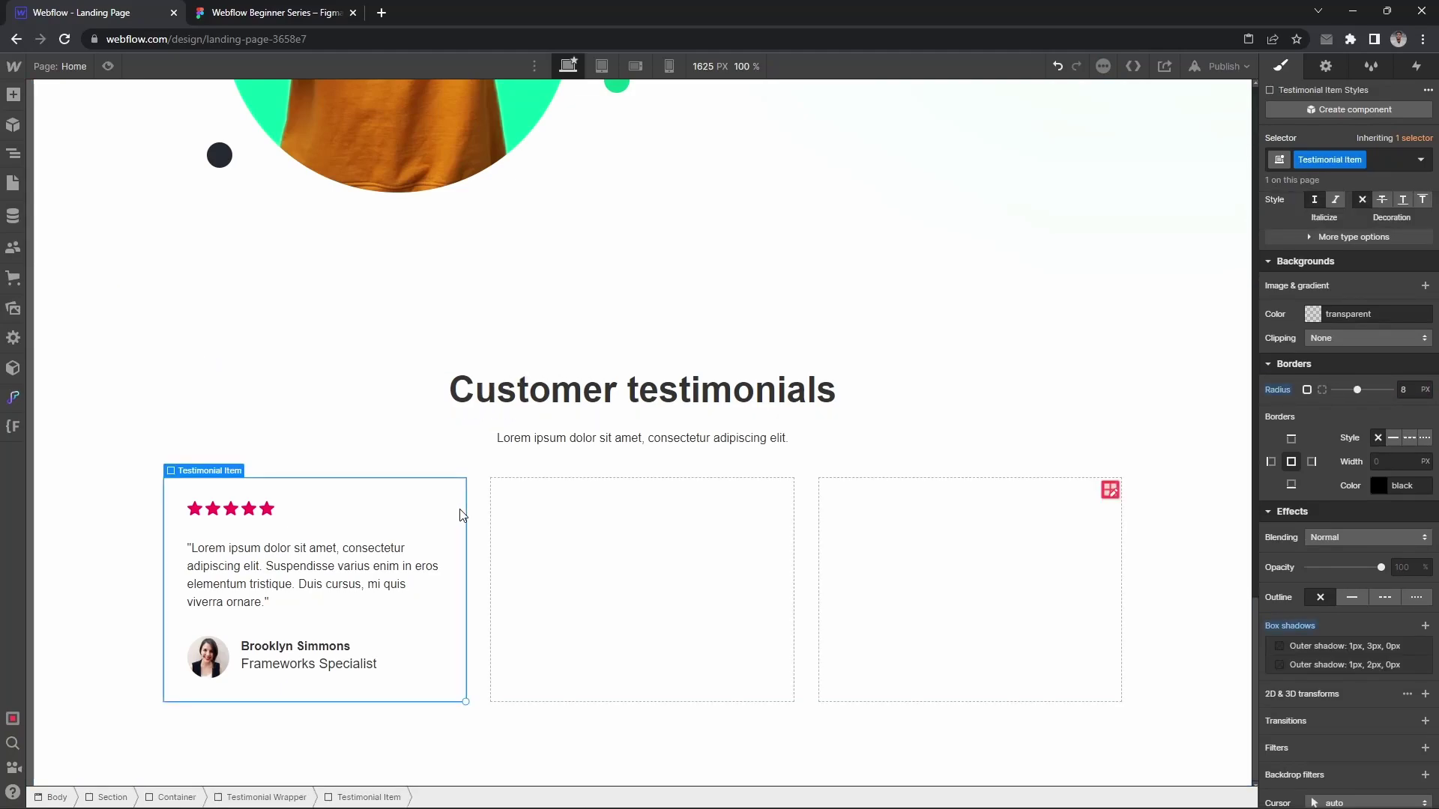
{"action": "type", "text": "8"}
{"action": "key", "text": "Return"}
Step: Duplicate the finished testimonial item twice to fill the second and third grid columns
{"action": "right_click", "coordinate": [457, 606]}
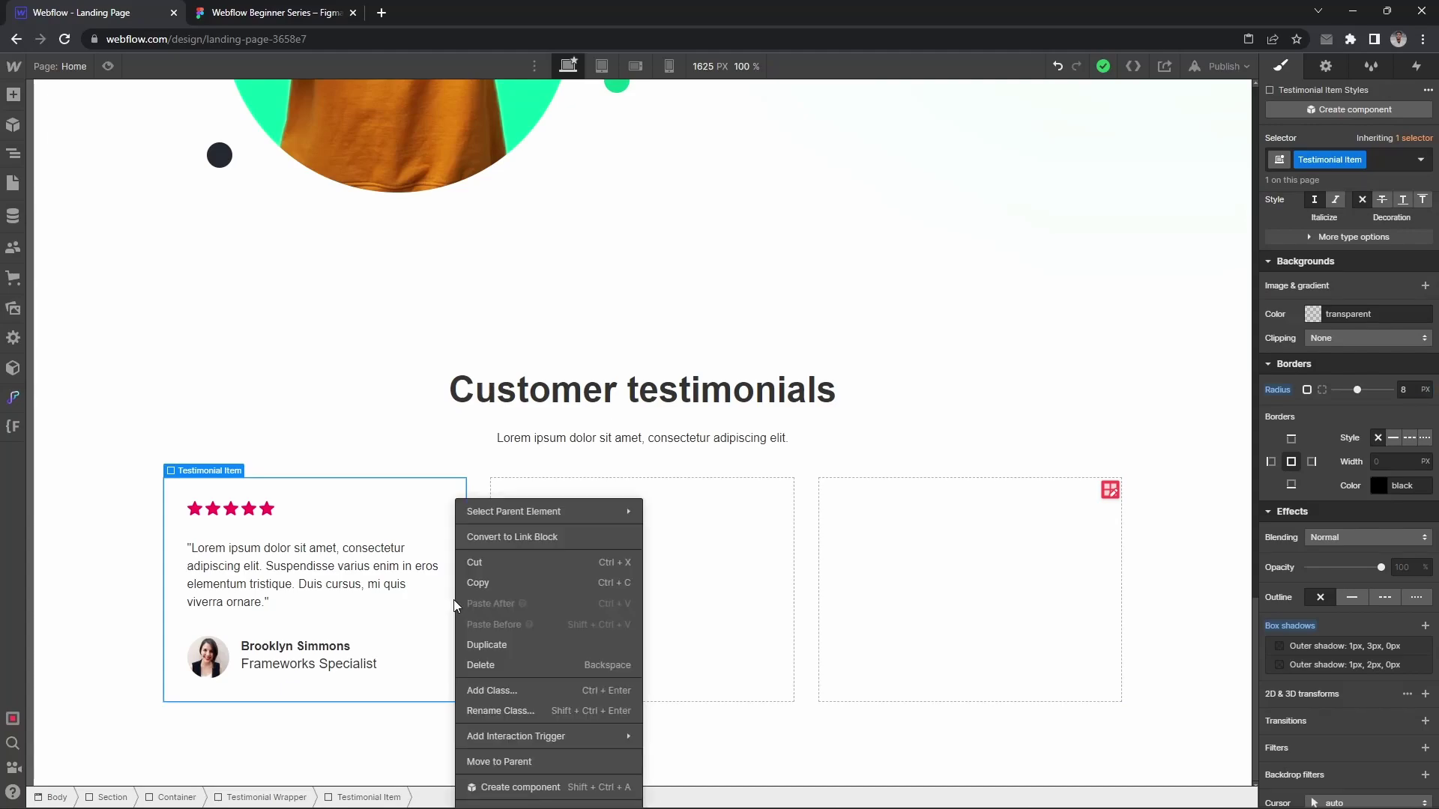
{"action": "left_click", "coordinate": [506, 644]}
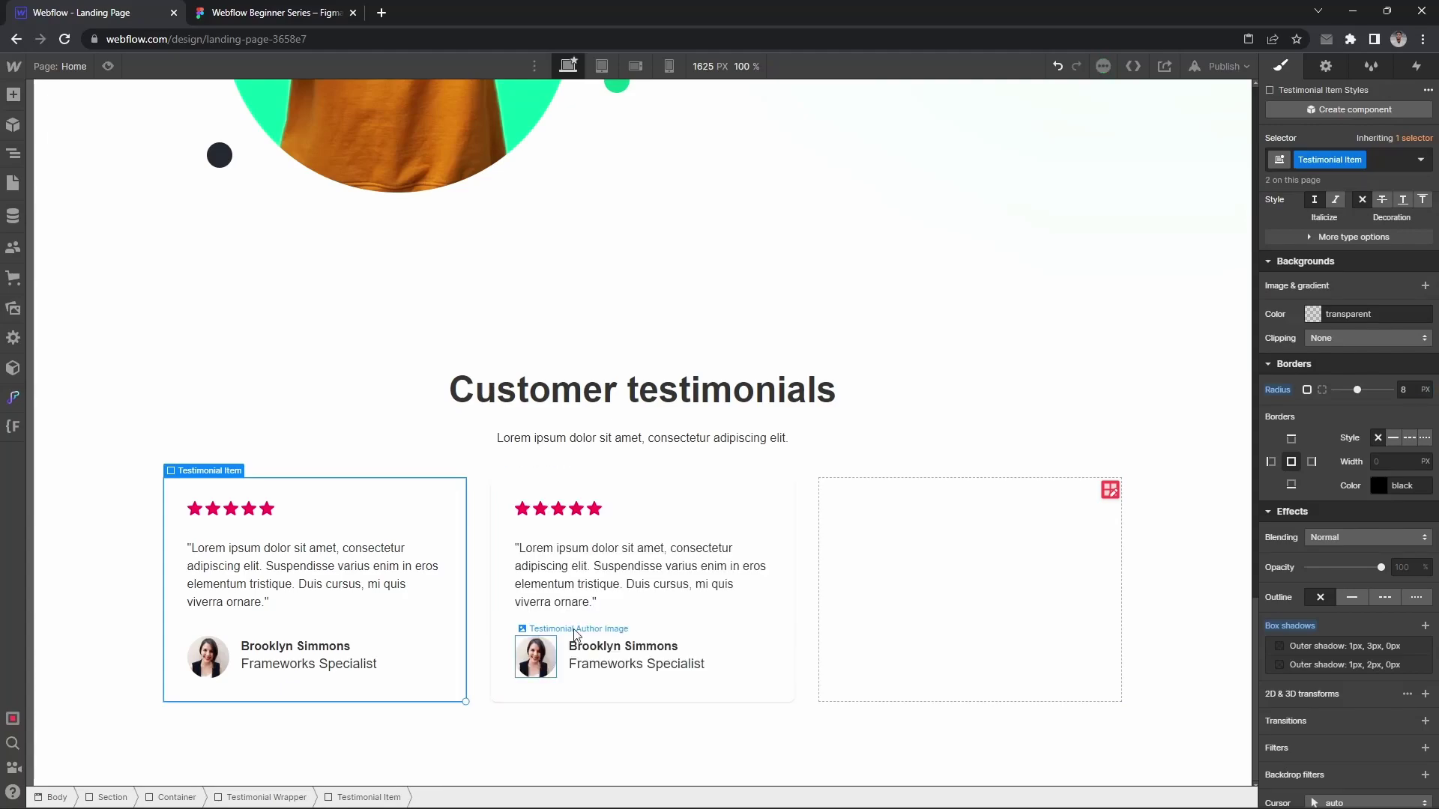
{"action": "right_click", "coordinate": [783, 504]}
{"action": "left_click", "coordinate": [838, 644]}
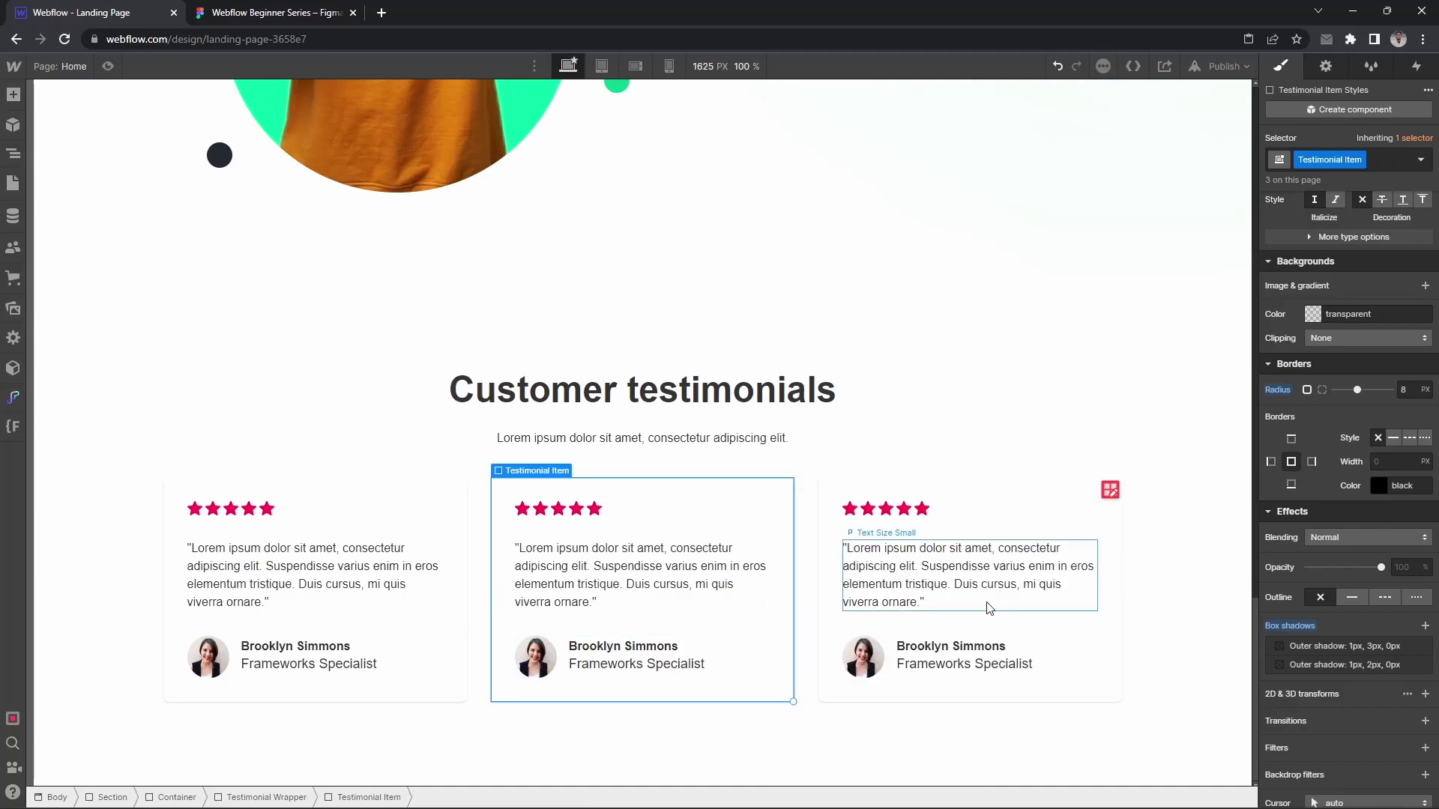
Step: Replace the author's name in the second testimonial card with the name from the second Figma card
{"action": "key", "text": "ctrl+Tab"}
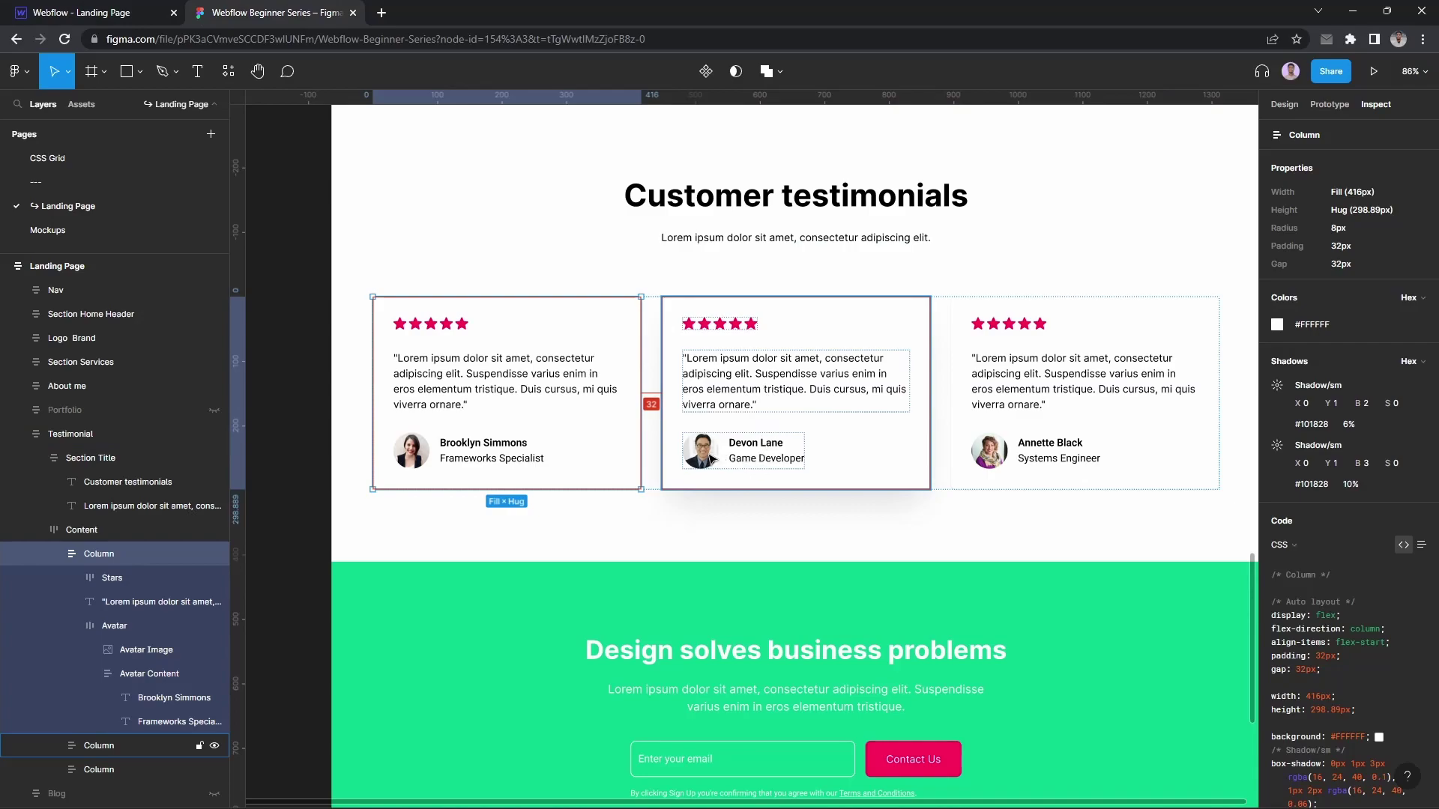
{"action": "left_click", "coordinate": [751, 448]}
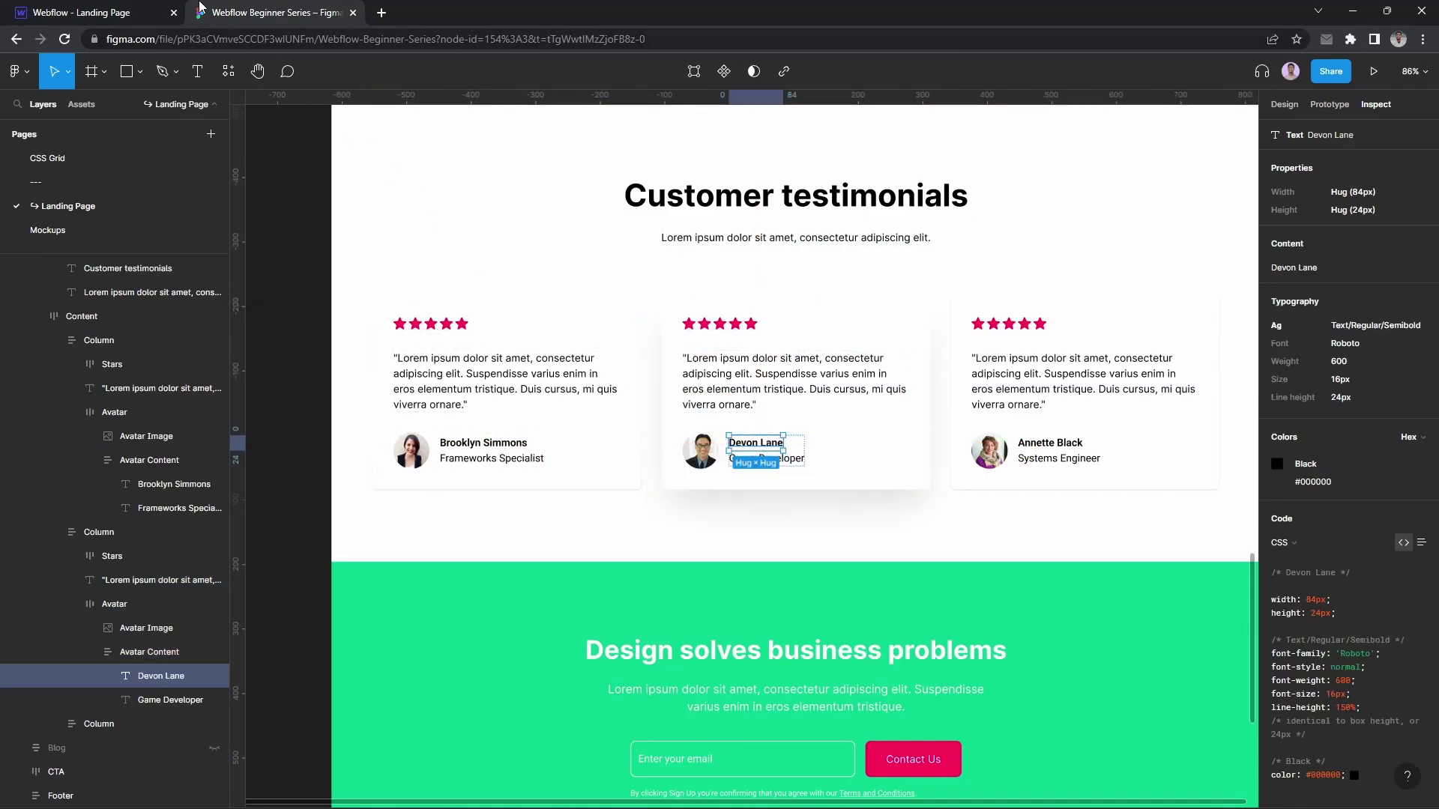
{"action": "key", "text": "ctrl+Tab"}
{"action": "double_click", "coordinate": [672, 645]}
{"action": "key", "text": "ctrl+v"}
Step: Replace the job title in the second testimonial card with Figma's "Game Developer"
{"action": "key", "text": "ctrl+Tab"}
{"action": "left_click", "coordinate": [788, 458]}
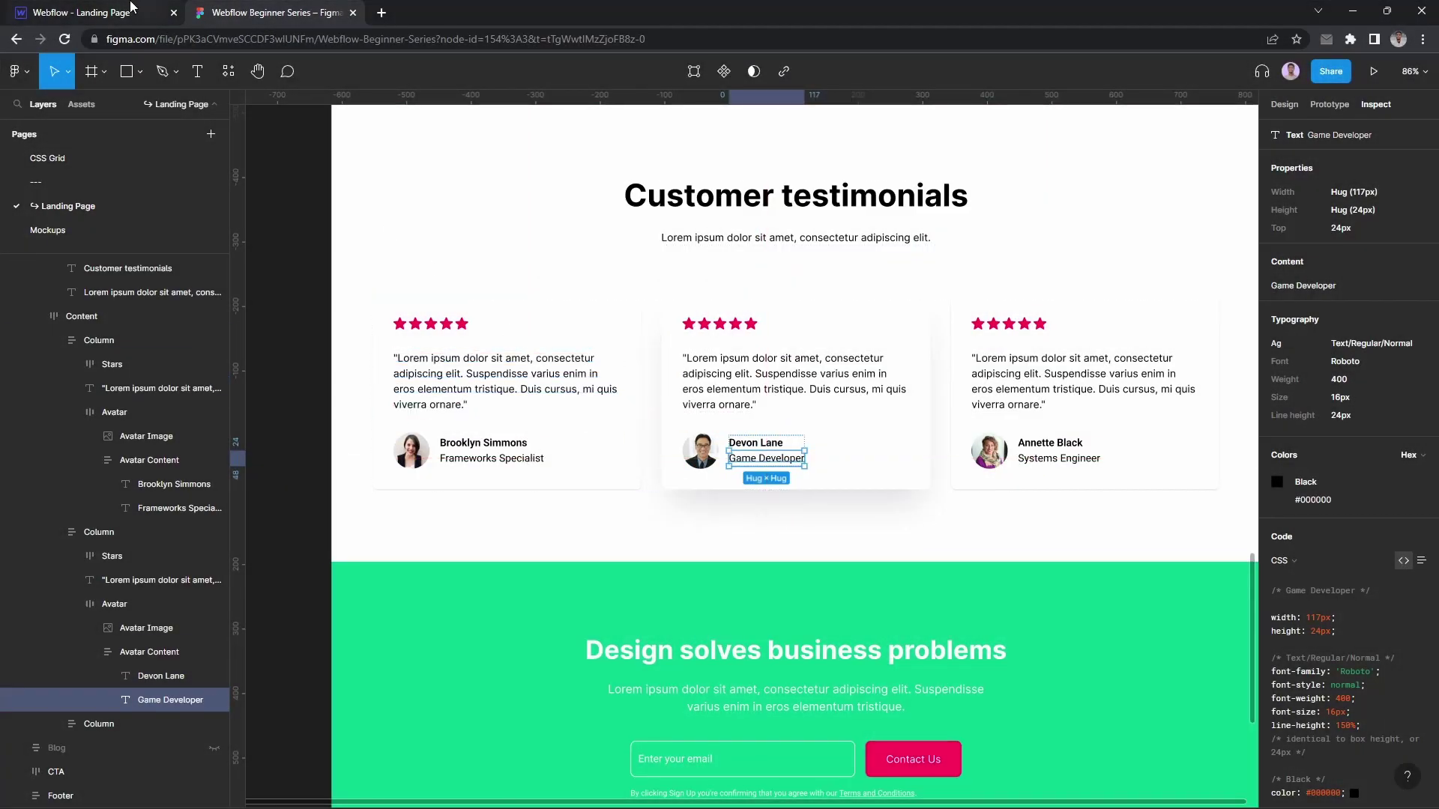
{"action": "left_click", "coordinate": [130, 6]}
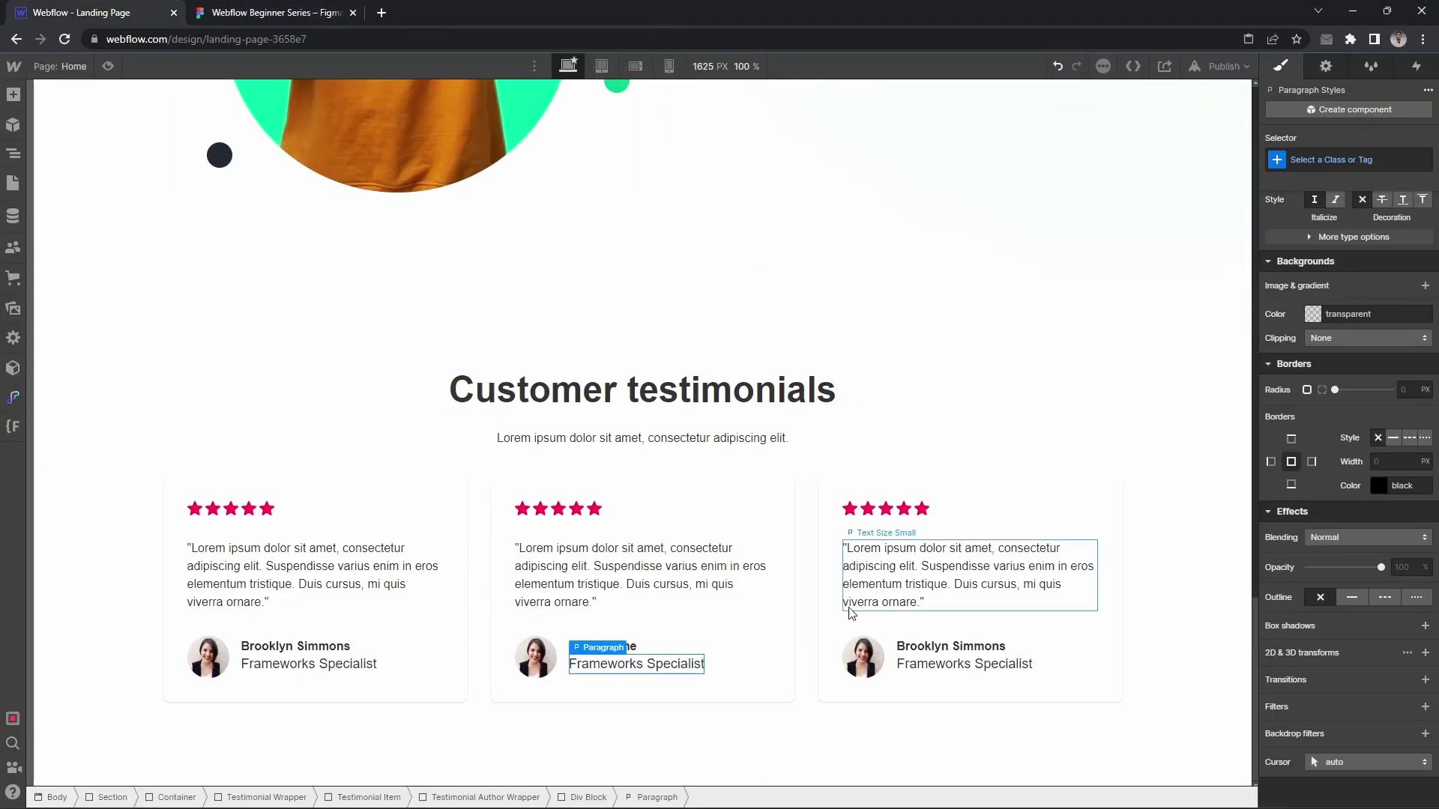
{"action": "double_click", "coordinate": [681, 664]}
{"action": "key", "text": "ctrl+v"}
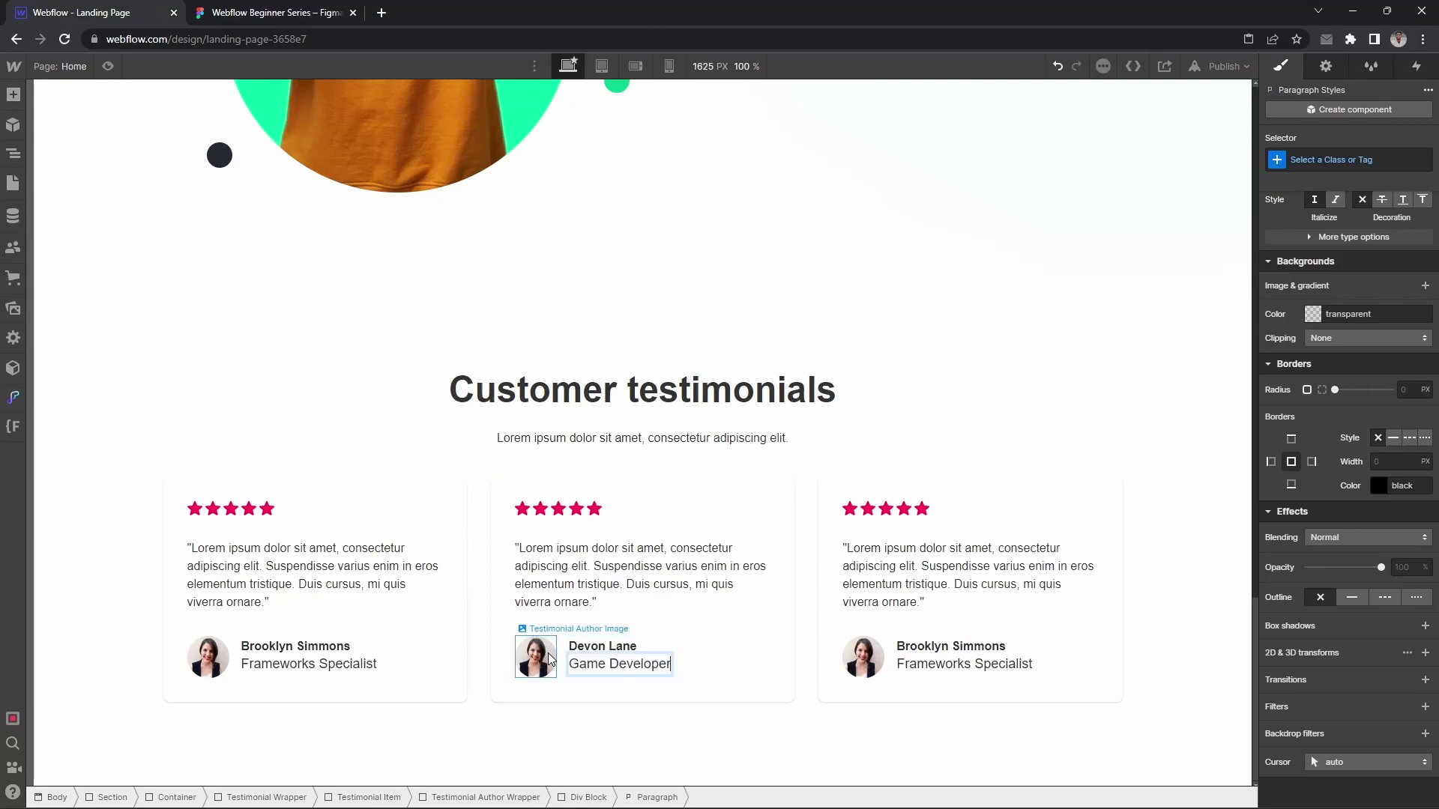
Step: Replace the second card's author image with Avatar Image-1.png and keep it marked as HiDPI
{"action": "left_click", "coordinate": [547, 655]}
{"action": "double_click", "coordinate": [547, 655]}
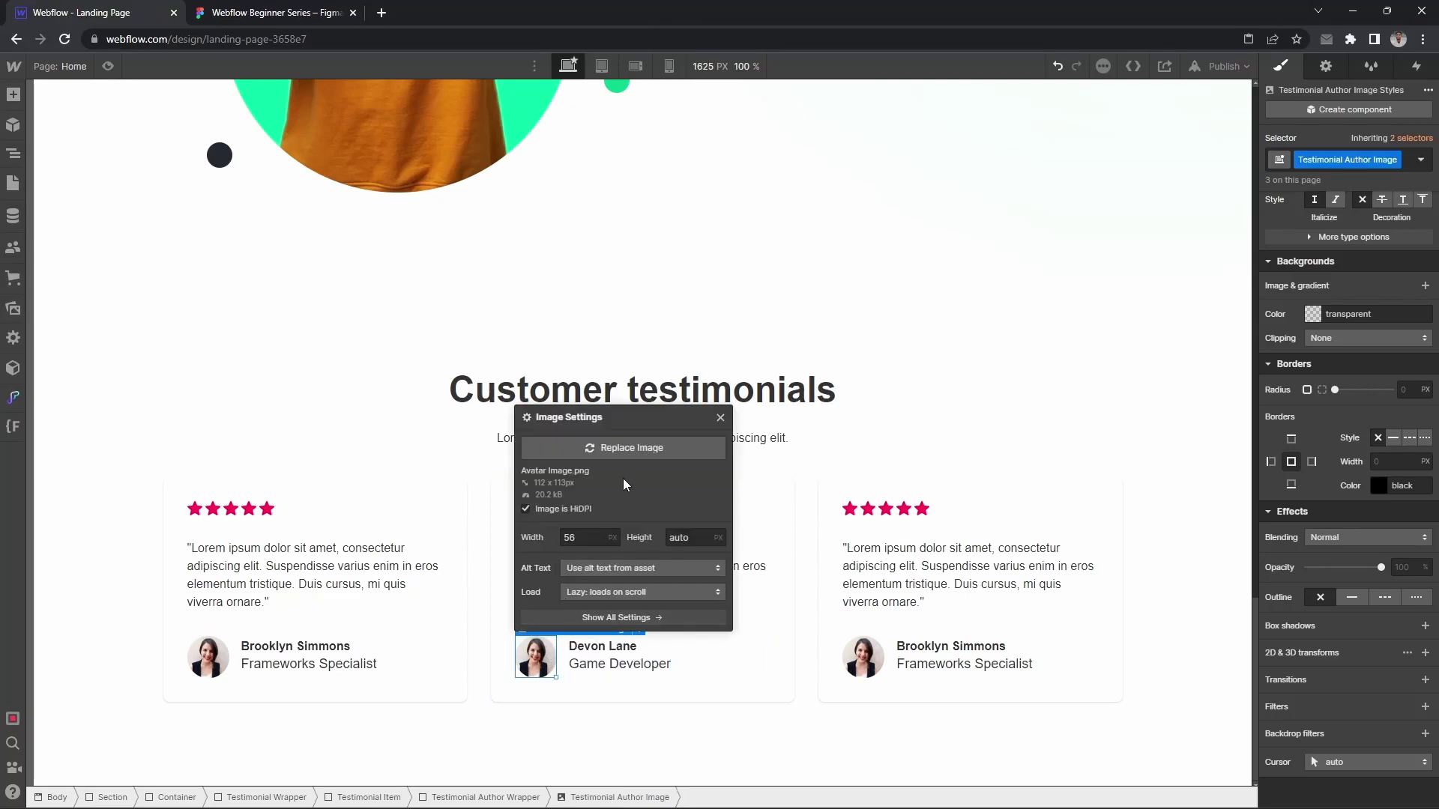
{"action": "left_click", "coordinate": [624, 443]}
{"action": "left_click", "coordinate": [491, 356]}
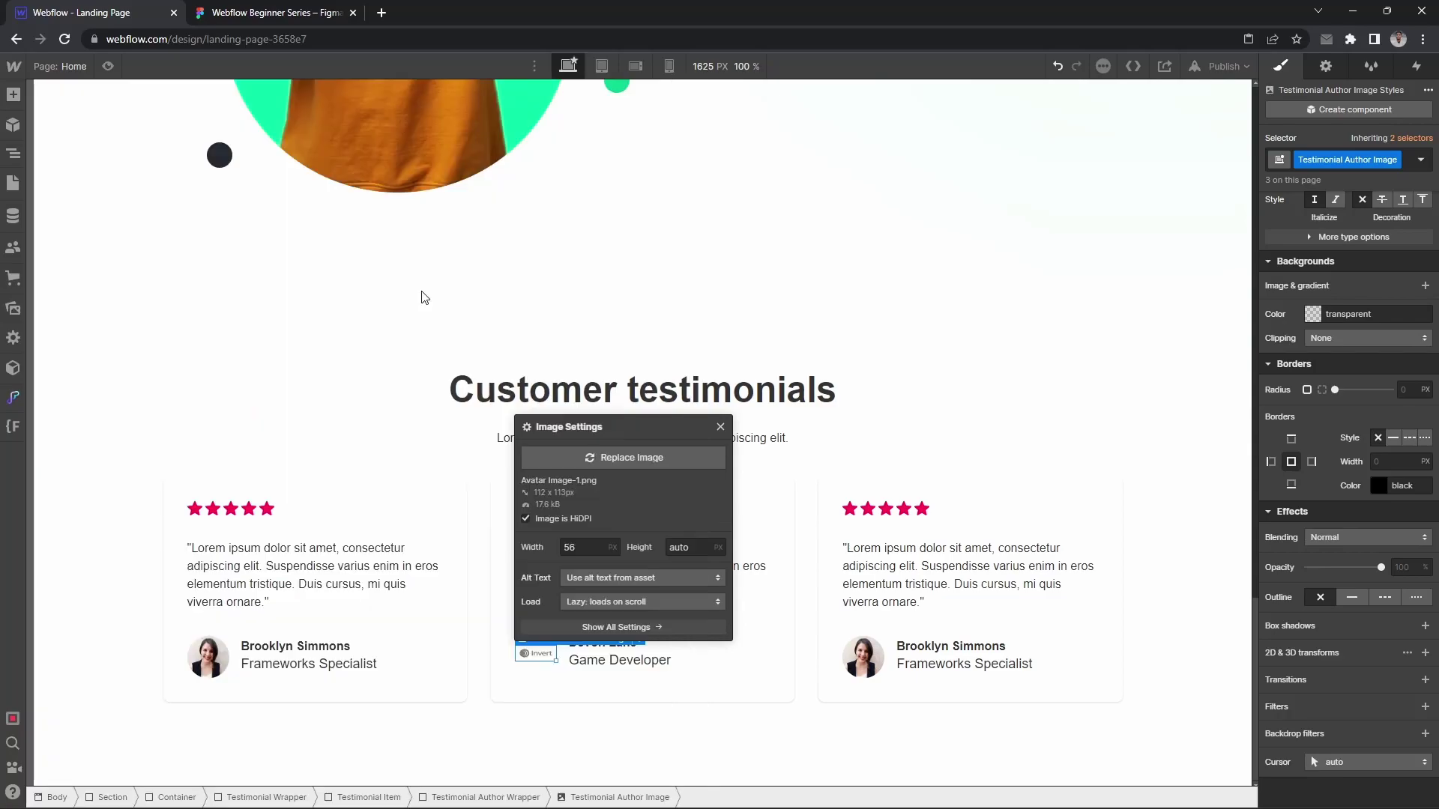
{"action": "left_click", "coordinate": [564, 518]}
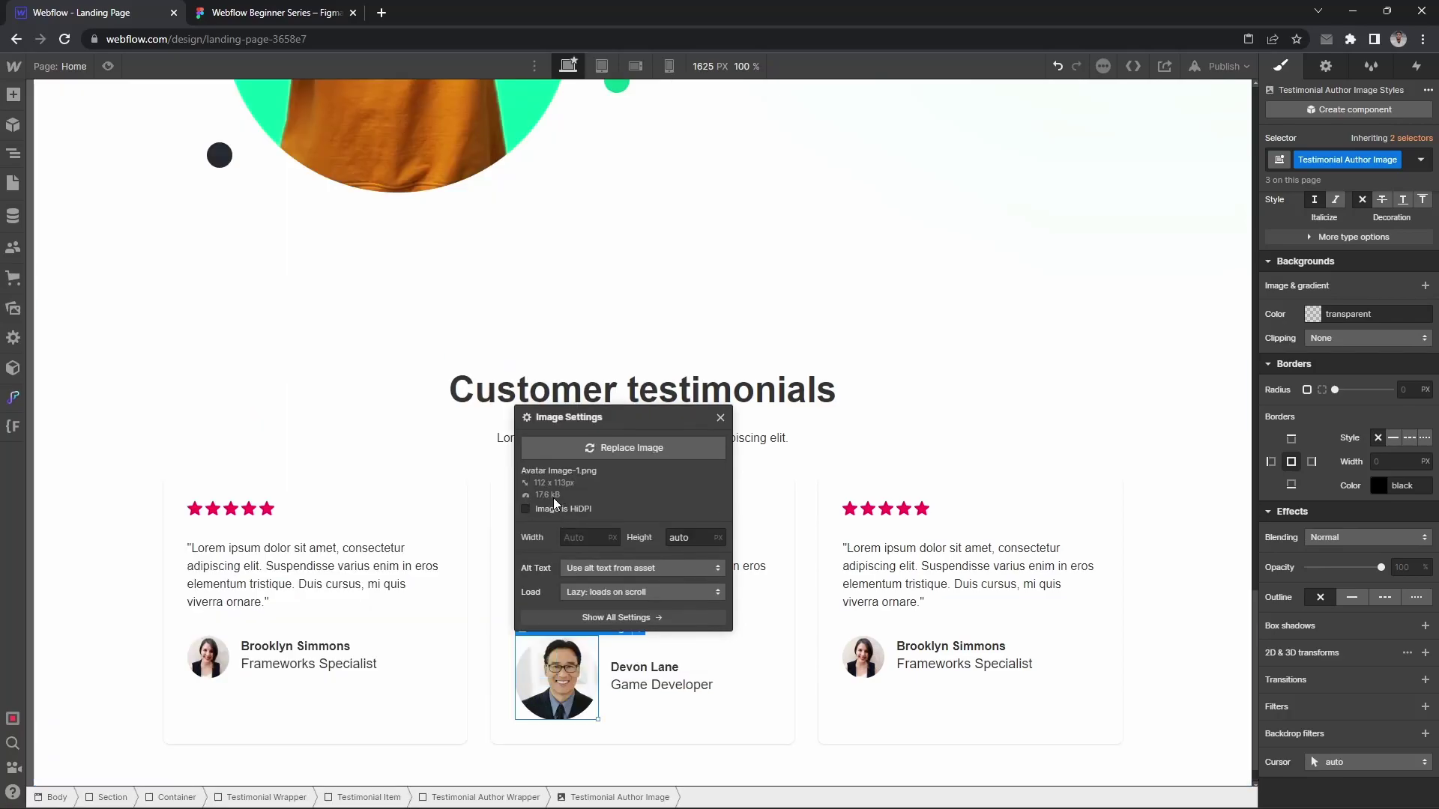
{"action": "left_click", "coordinate": [555, 505]}
{"action": "left_click", "coordinate": [720, 418]}
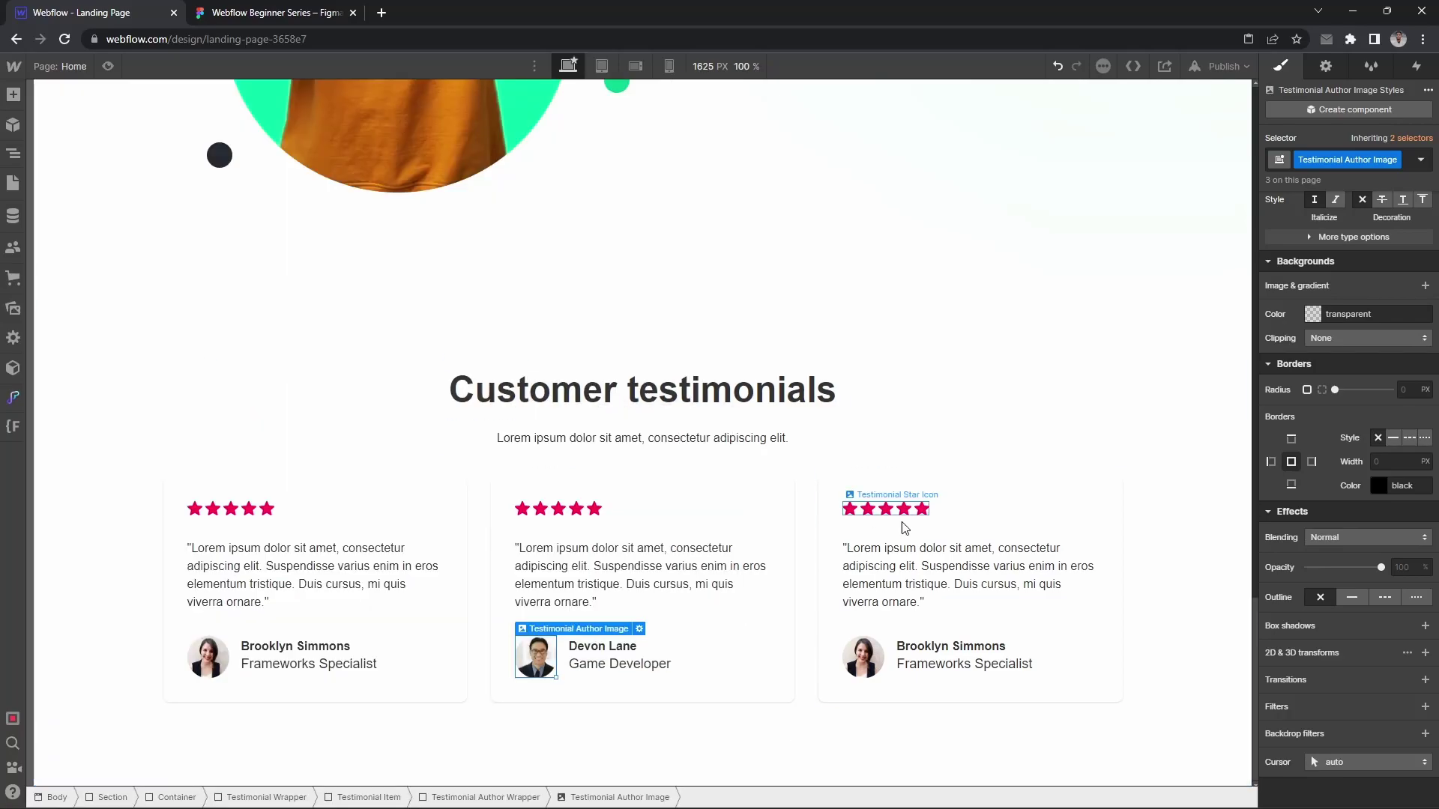
Step: Replace the author's name in the third testimonial card with the name from the third Figma card
{"action": "left_click", "coordinate": [955, 678]}
{"action": "key", "text": "ctrl+Tab"}
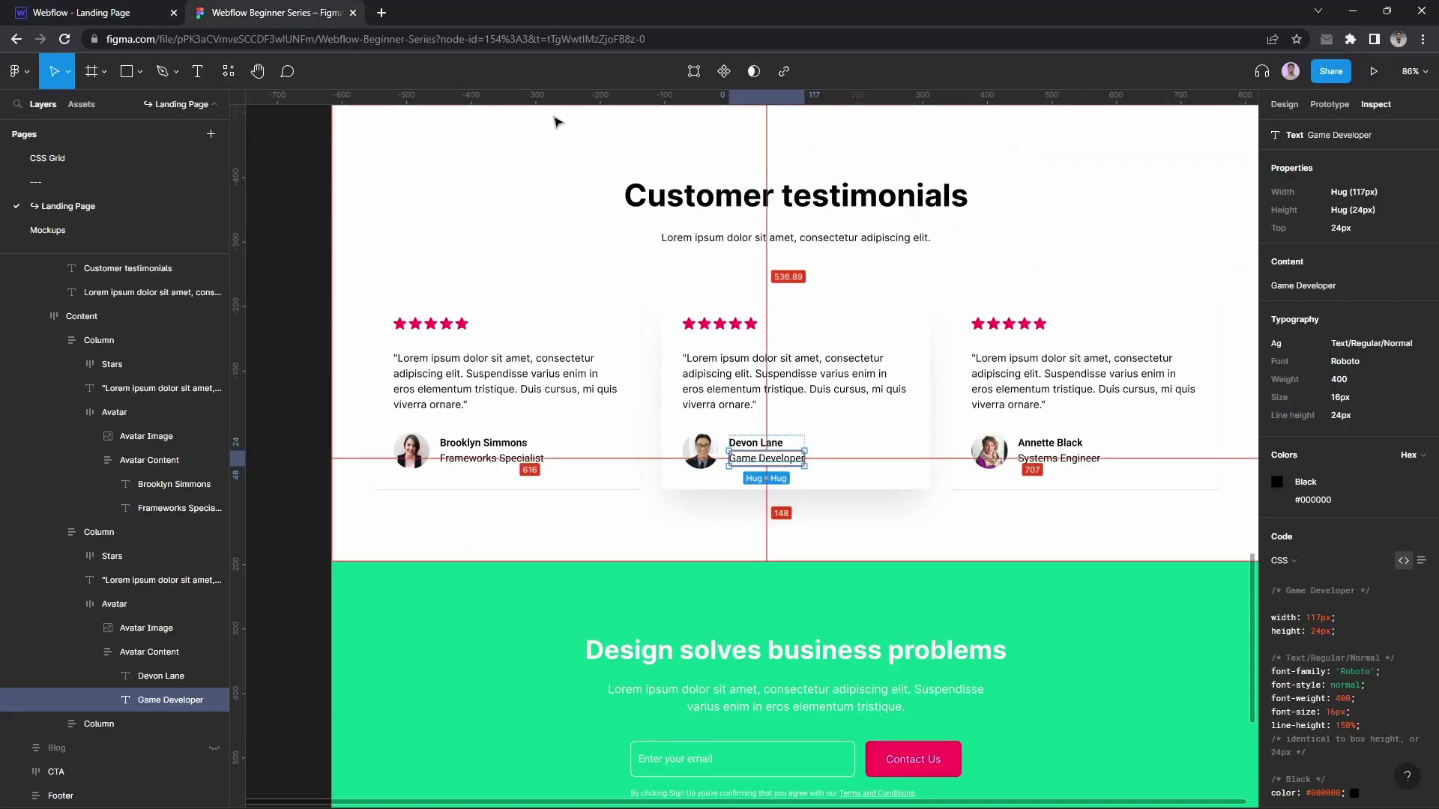
{"action": "left_click", "coordinate": [1050, 445]}
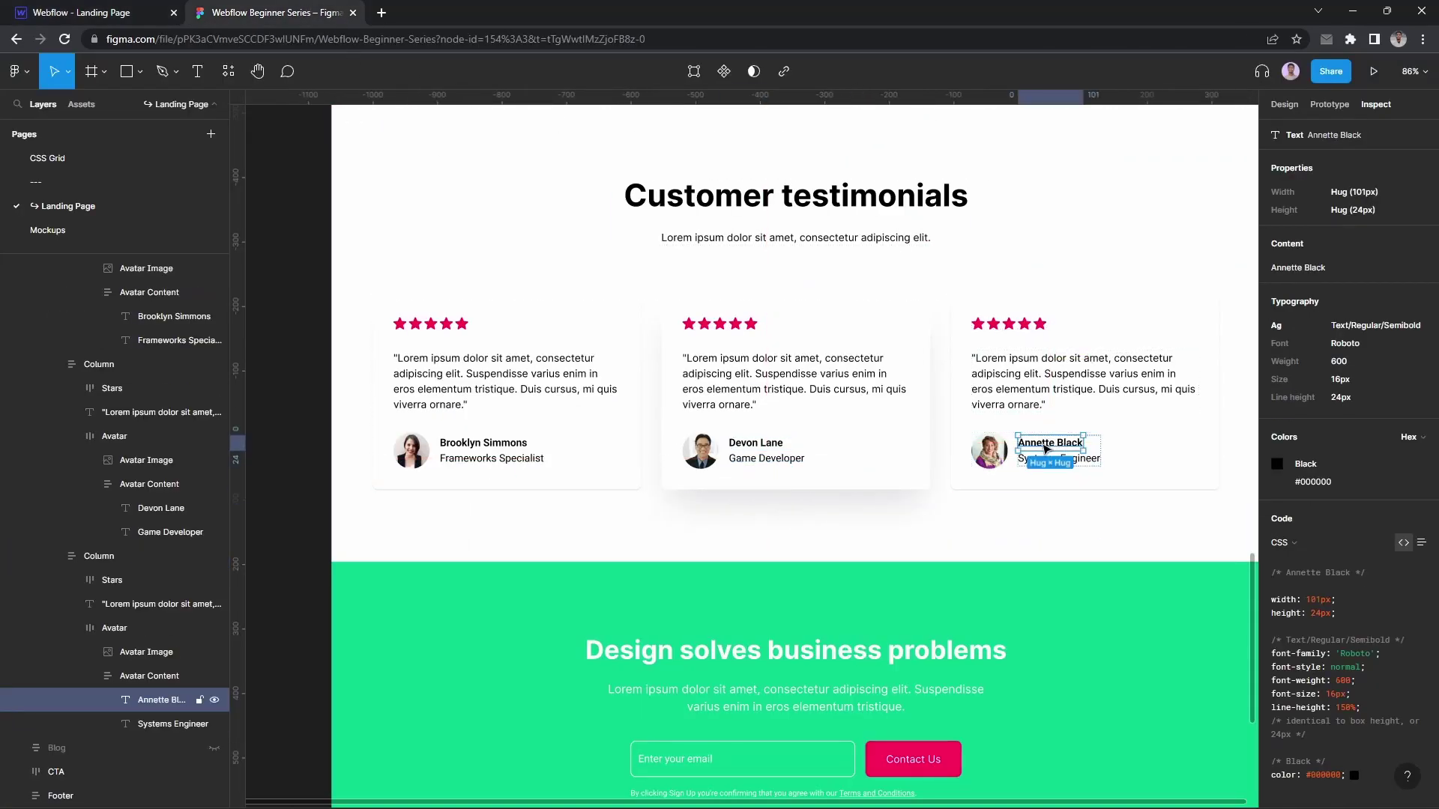
{"action": "key", "text": "ctrl+Tab"}
{"action": "left_click", "coordinate": [972, 649]}
{"action": "double_click", "coordinate": [972, 649]}
{"action": "type", "text": "Annette Black"}
{"action": "key", "text": "Escape"}
Step: Copy the third author's job title from Figma and set it as "Systems Engineer" in the third Webflow card
{"action": "key", "text": "ctrl+Tab"}
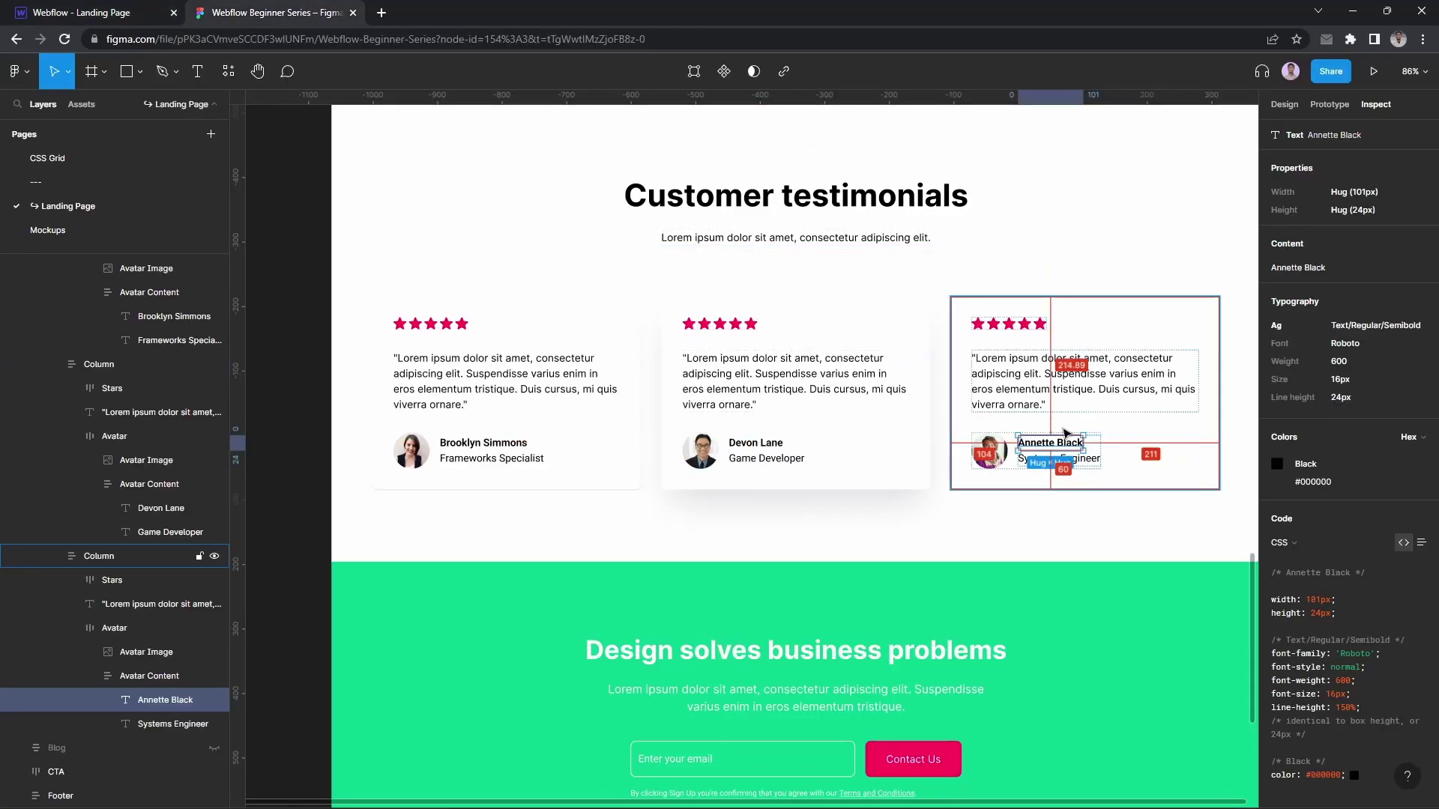
{"action": "left_click", "coordinate": [1059, 458]}
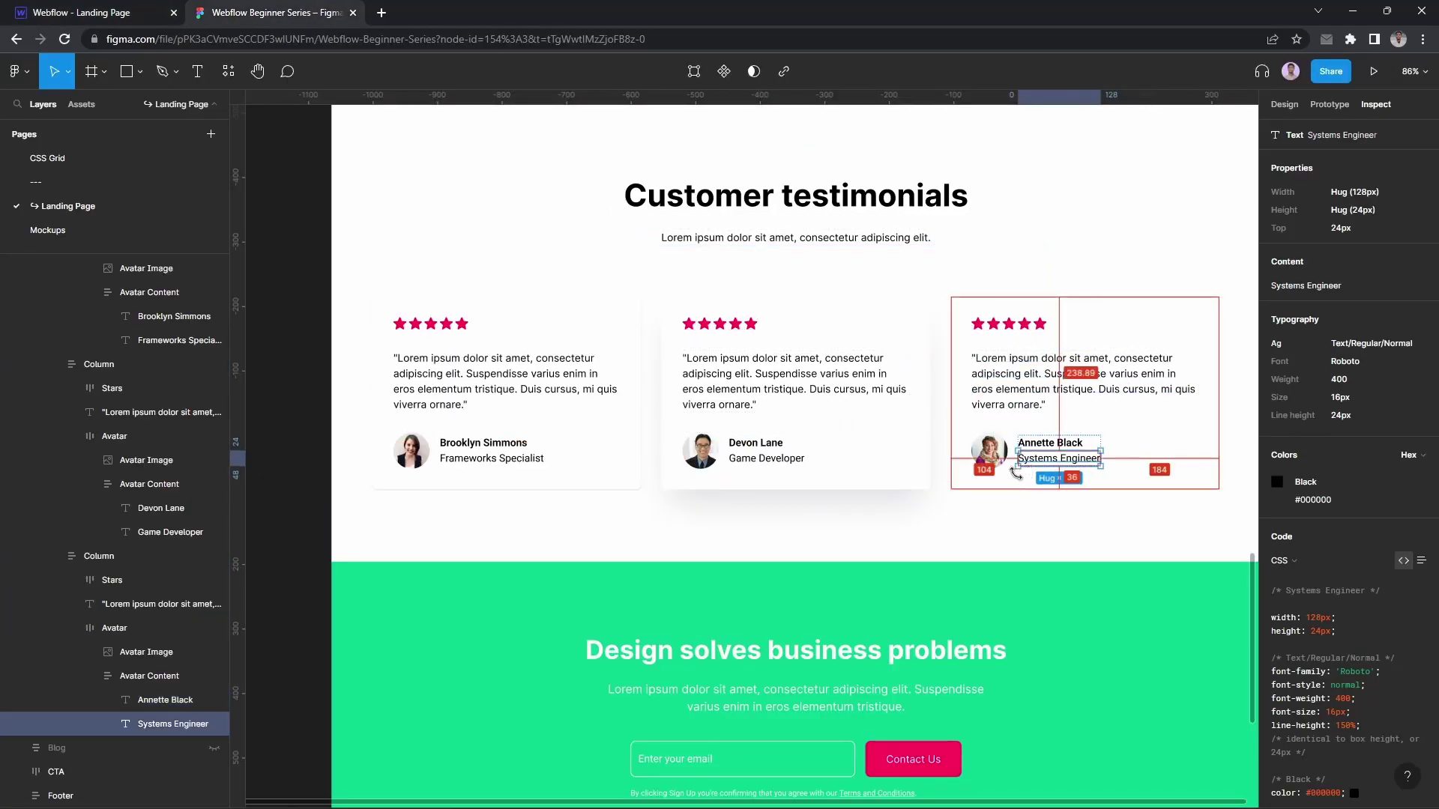
{"action": "left_click", "coordinate": [13, 6]}
{"action": "left_click", "coordinate": [985, 671]}
{"action": "double_click", "coordinate": [986, 670]}
{"action": "type", "text": "Systems Engineer"}
Step: Replace the third card's author image with Avatar Image-2.png
{"action": "double_click", "coordinate": [863, 657]}
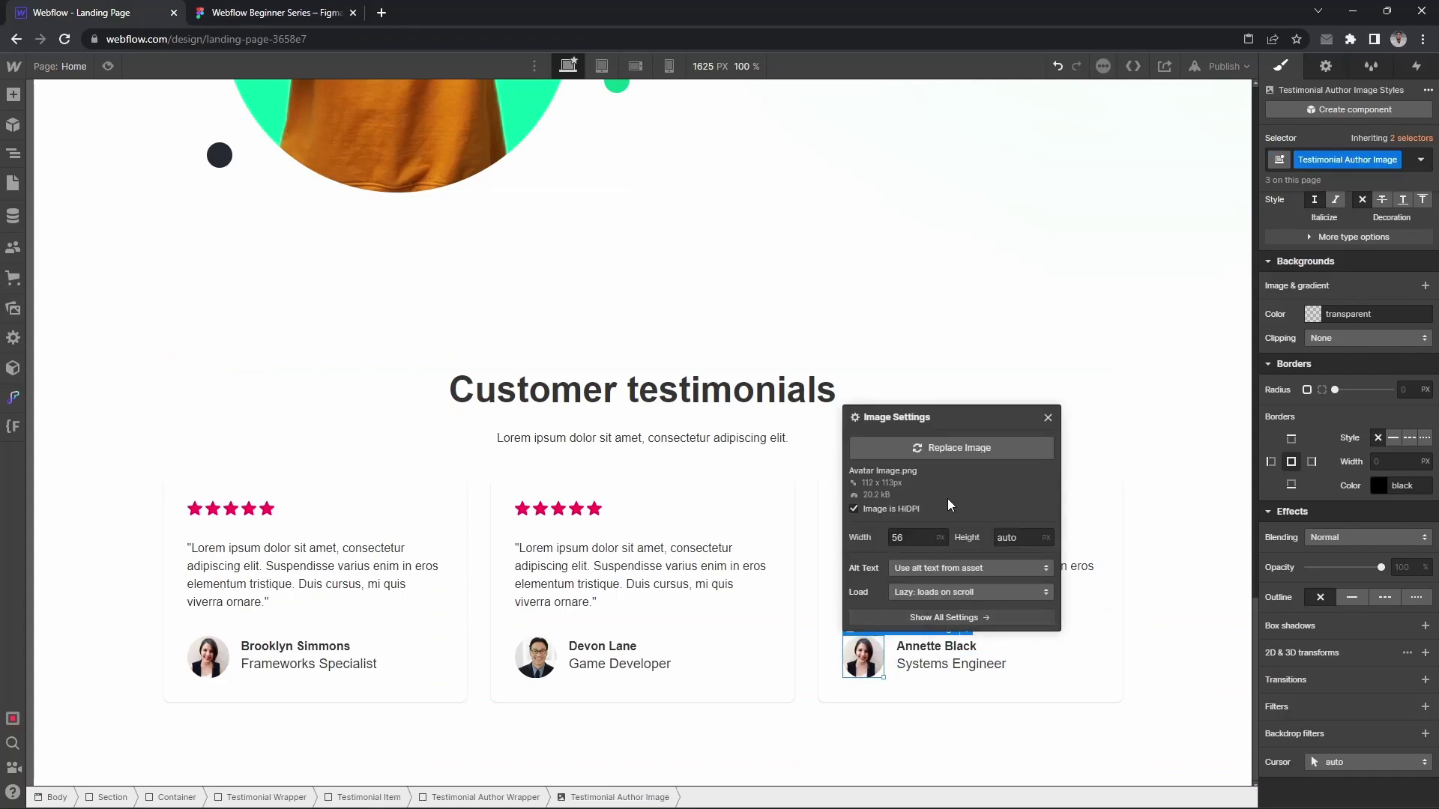
{"action": "left_click", "coordinate": [952, 447]}
{"action": "left_click", "coordinate": [498, 277]}
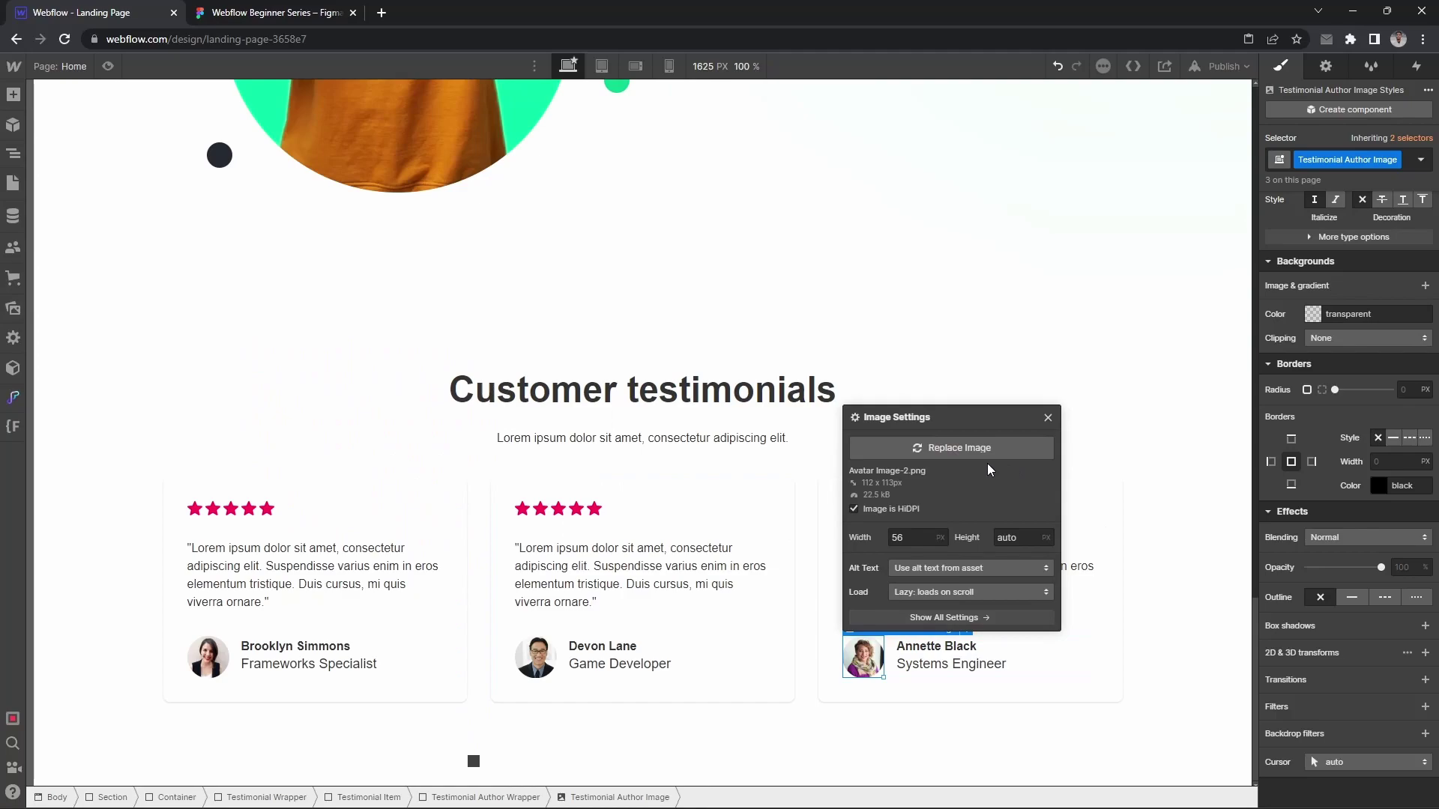
{"action": "left_click", "coordinate": [1048, 417]}
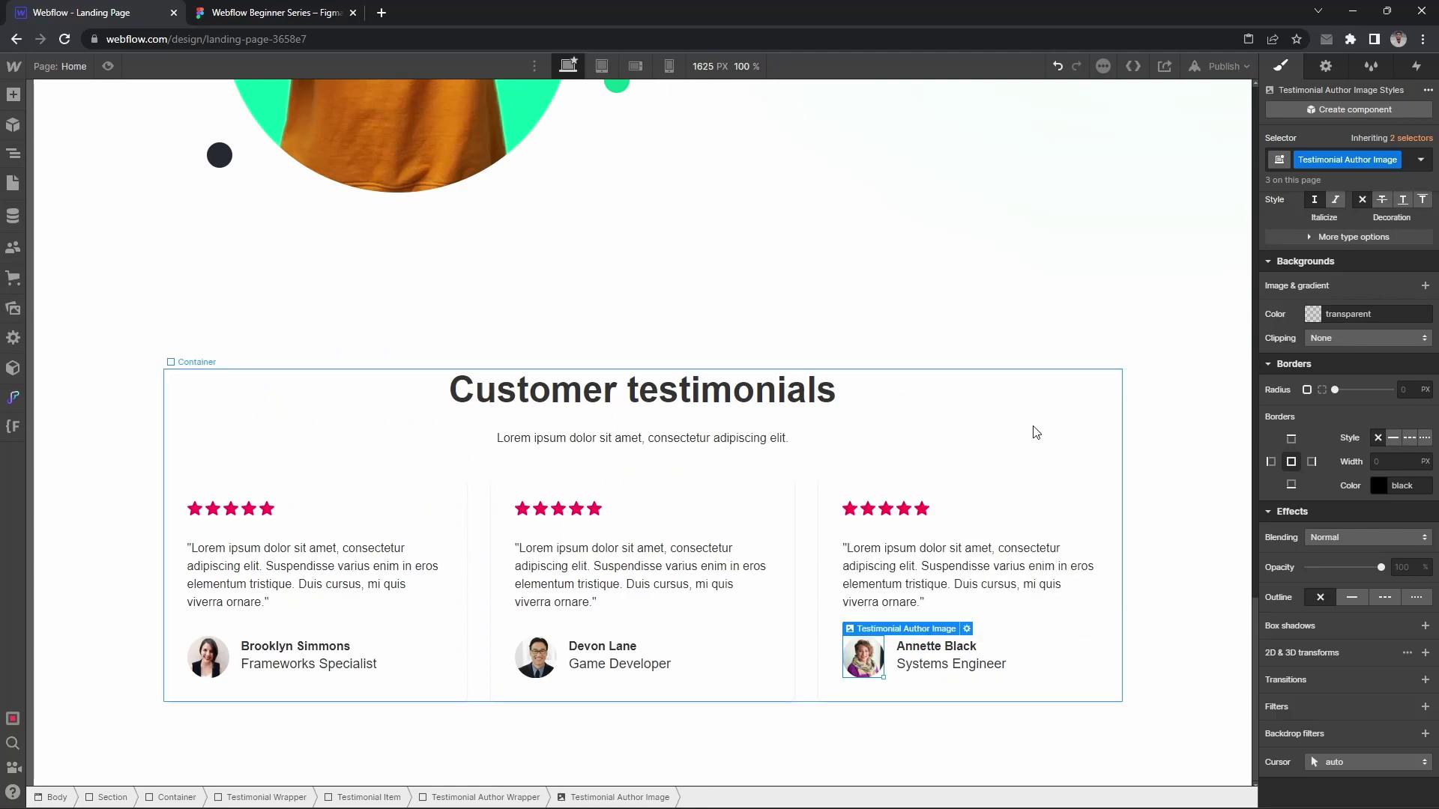
Step: At the tablet breakpoint, reduce the Testimonial Wrapper grid to two columns
{"action": "left_click", "coordinate": [807, 492]}
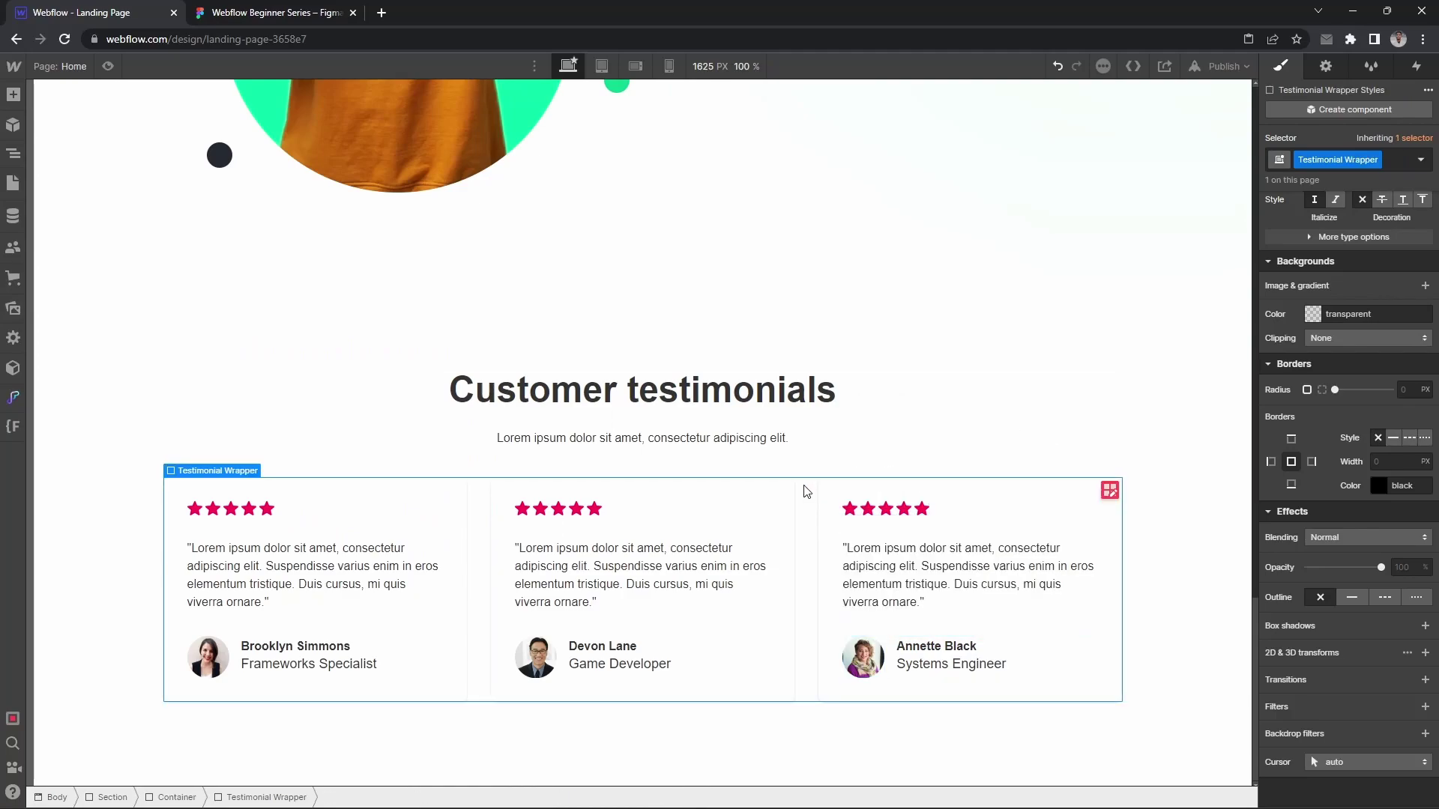
{"action": "left_click", "coordinate": [369, 334]}
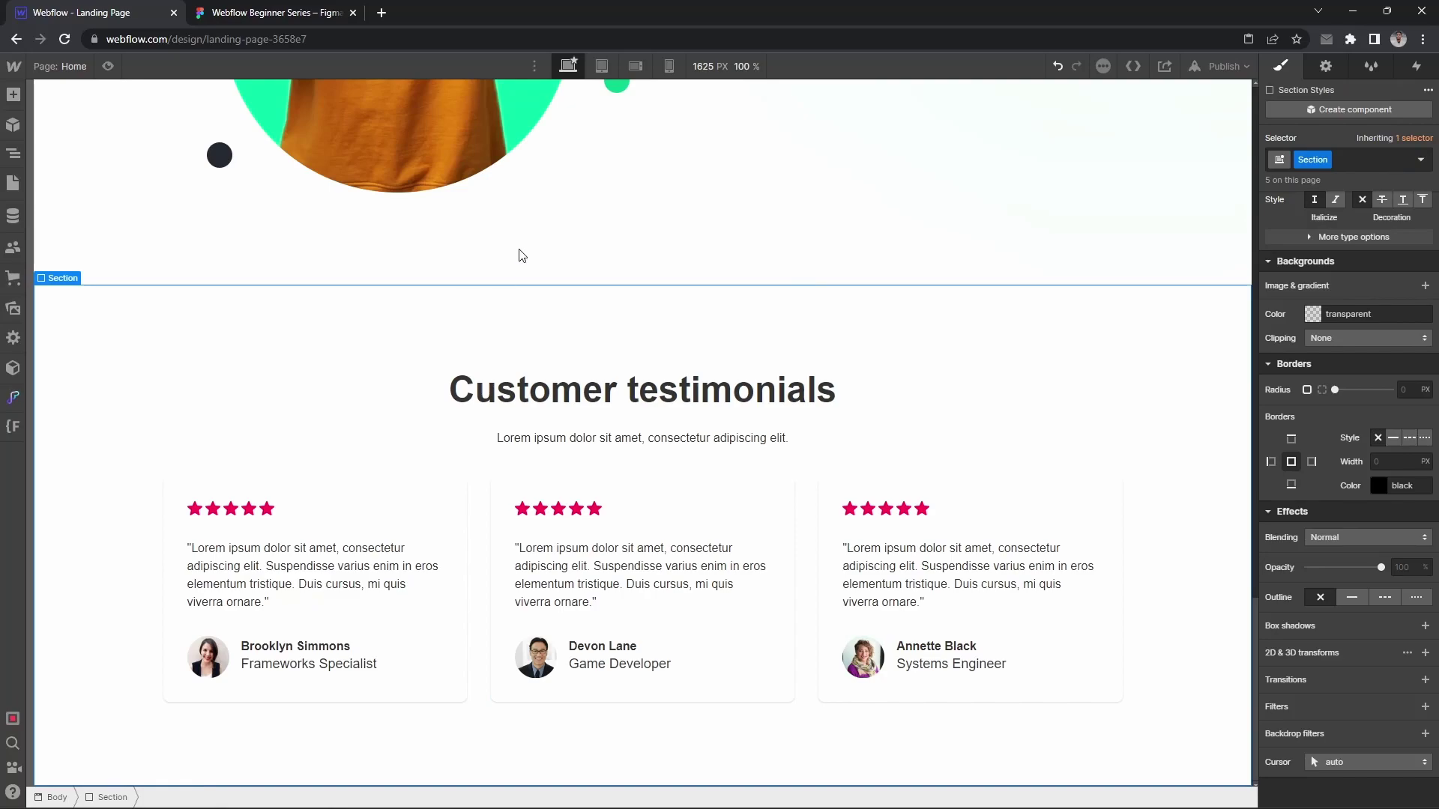
{"action": "left_click", "coordinate": [603, 66]}
{"action": "left_click", "coordinate": [718, 377]}
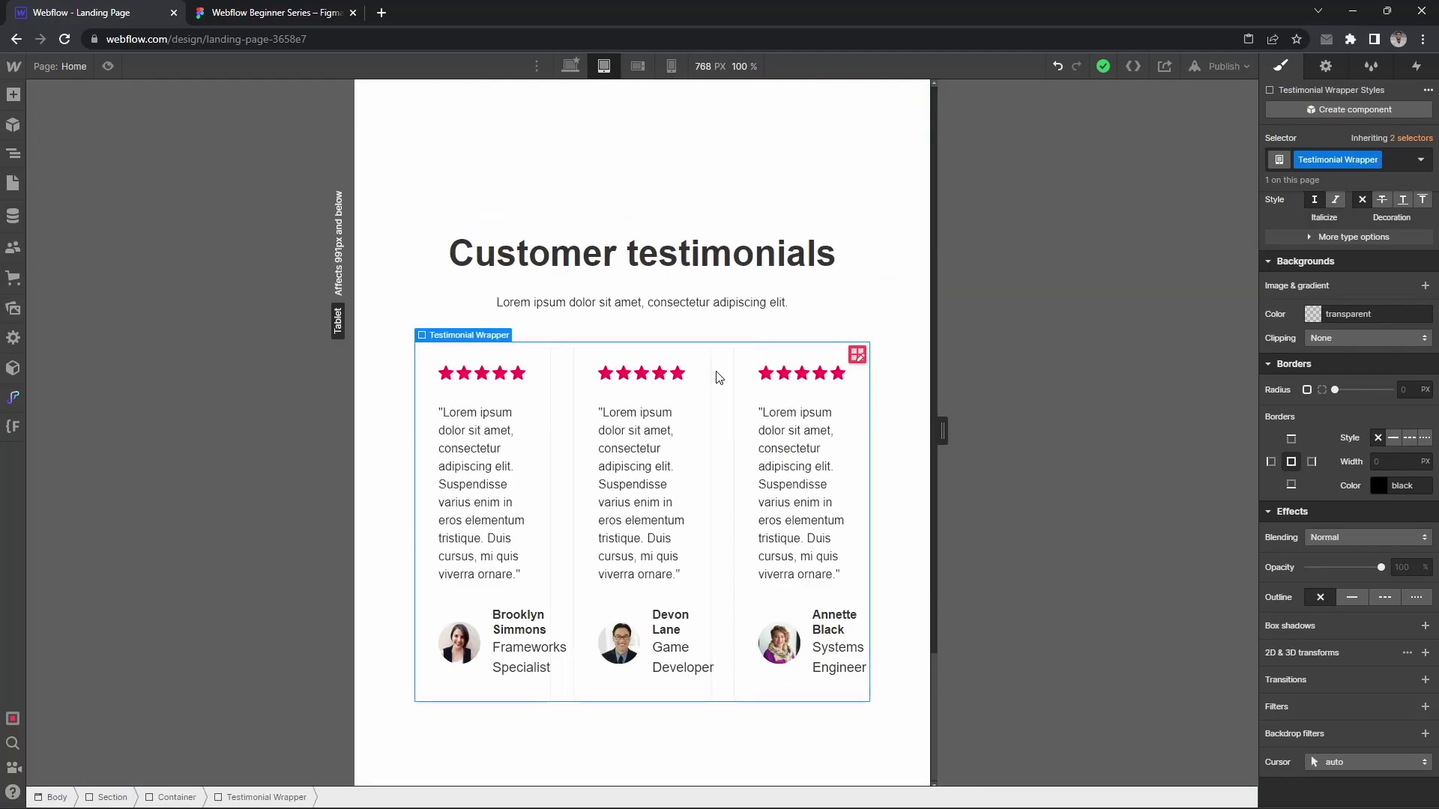
{"action": "left_click", "coordinate": [857, 355]}
{"action": "left_click", "coordinate": [1429, 390]}
{"action": "left_click", "coordinate": [1429, 392]}
{"action": "left_click", "coordinate": [1423, 389]}
{"action": "key", "text": "Escape"}
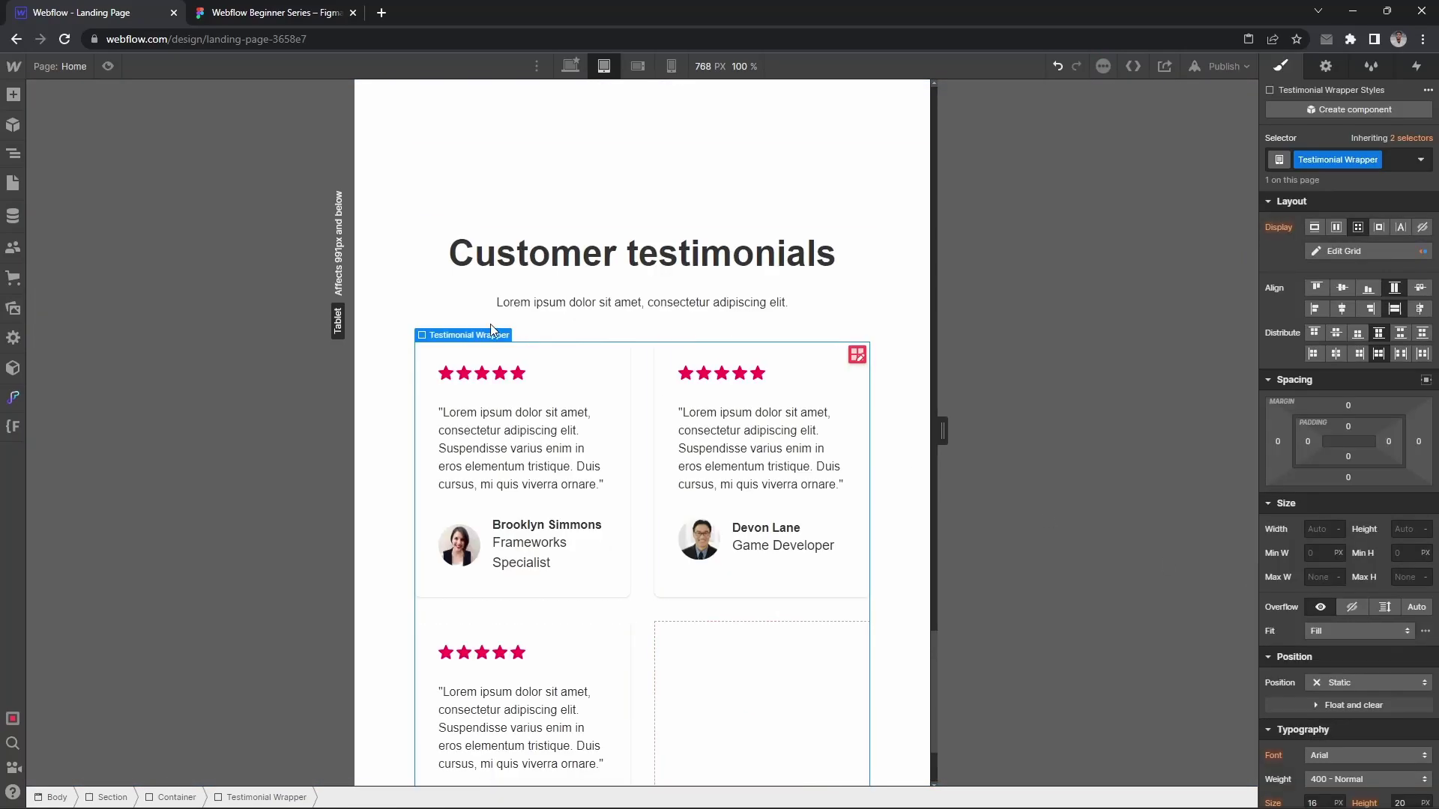
{"action": "scroll", "coordinate": [491, 329], "scroll_direction": "down", "scroll_amount": 2}
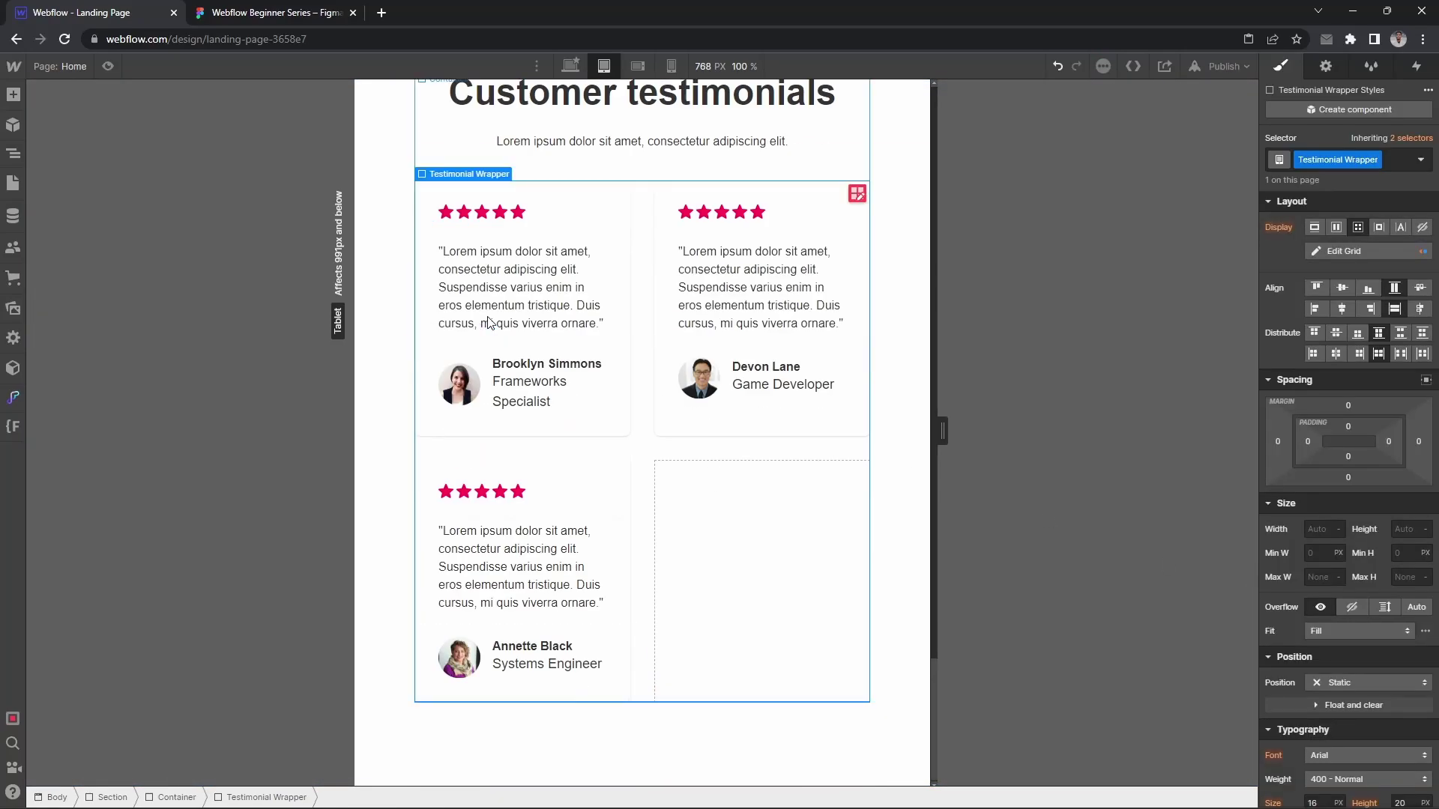
Step: At the mobile landscape breakpoint, reduce the Testimonial Wrapper grid to a single column
{"action": "left_click", "coordinate": [638, 68]}
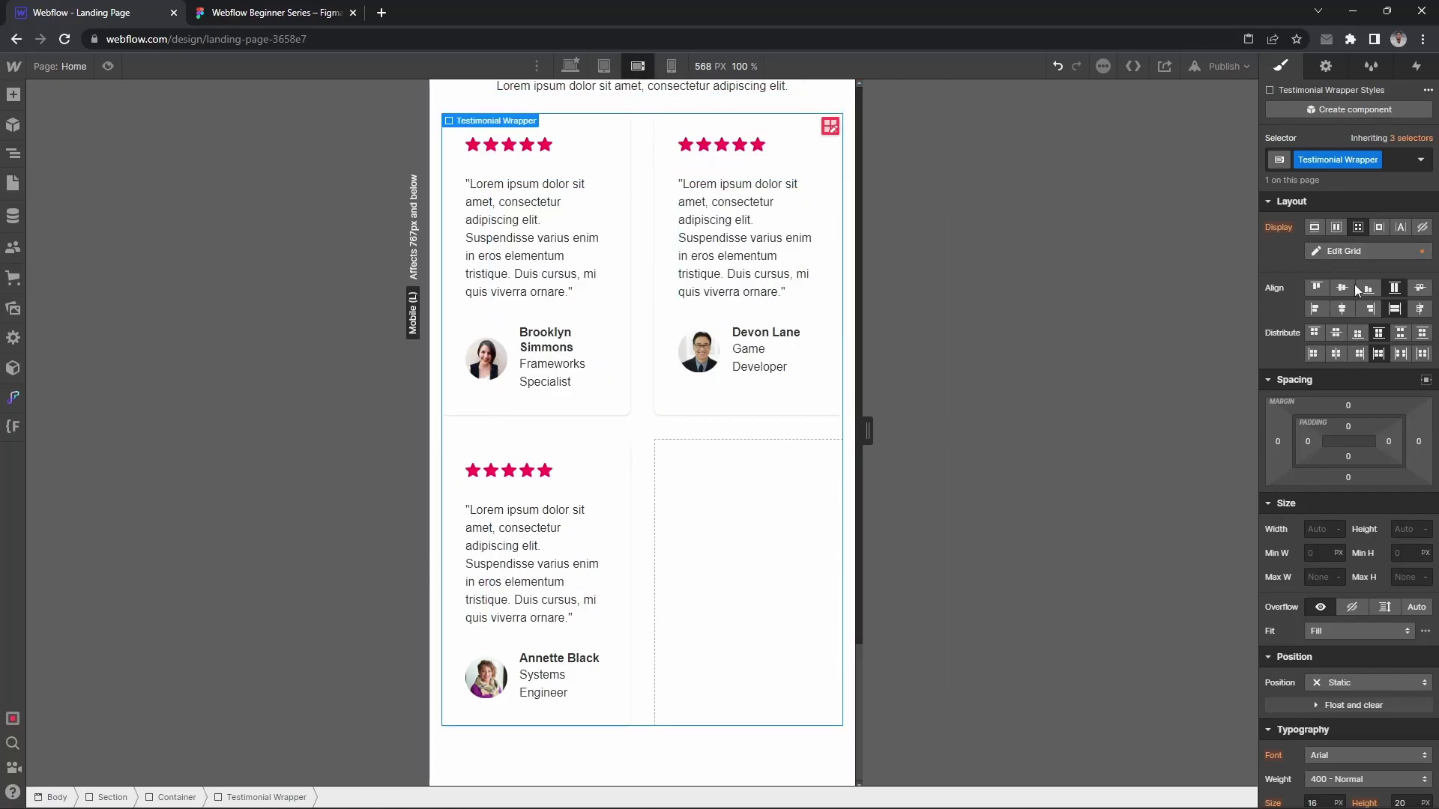
{"action": "left_click", "coordinate": [1343, 251]}
{"action": "left_click", "coordinate": [1424, 389]}
{"action": "key", "text": "Escape"}
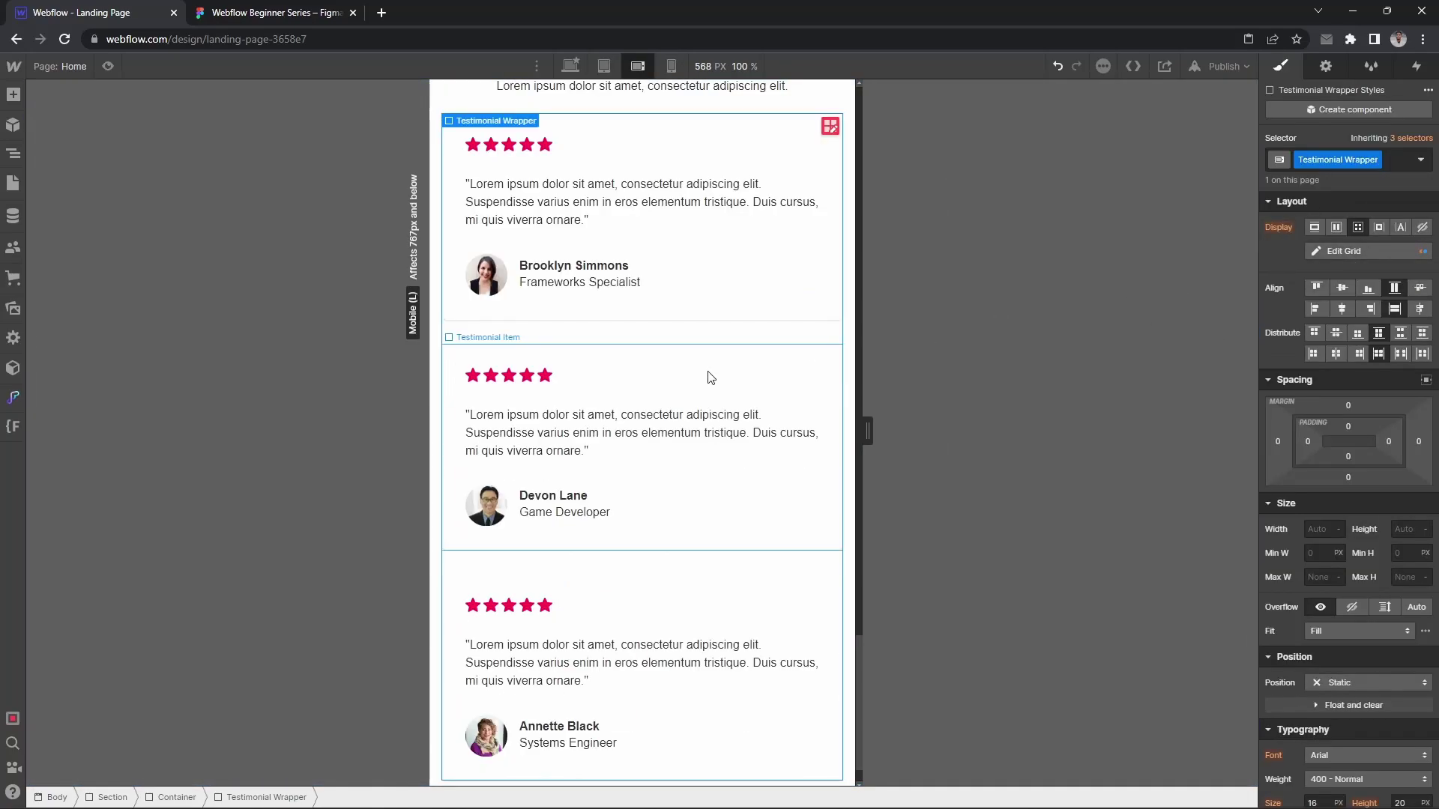
{"action": "scroll", "coordinate": [697, 377], "scroll_direction": "down", "scroll_amount": 1}
{"action": "scroll", "coordinate": [681, 453], "scroll_direction": "up", "scroll_amount": 5}
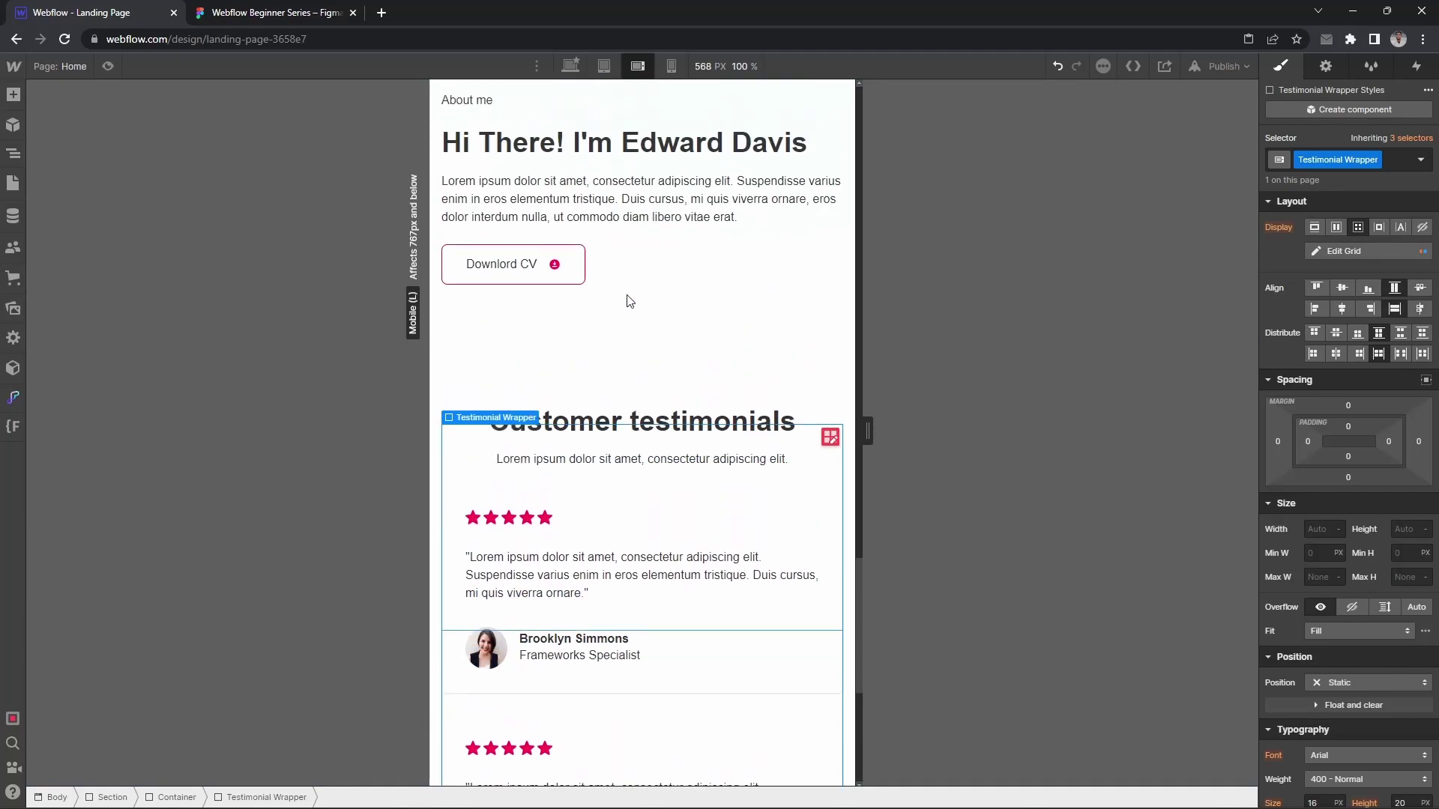
Step: Check the mobile portrait layout, then set the Testimonial Item's padding to 24 px on all sides at mobile landscape
{"action": "left_click", "coordinate": [671, 66]}
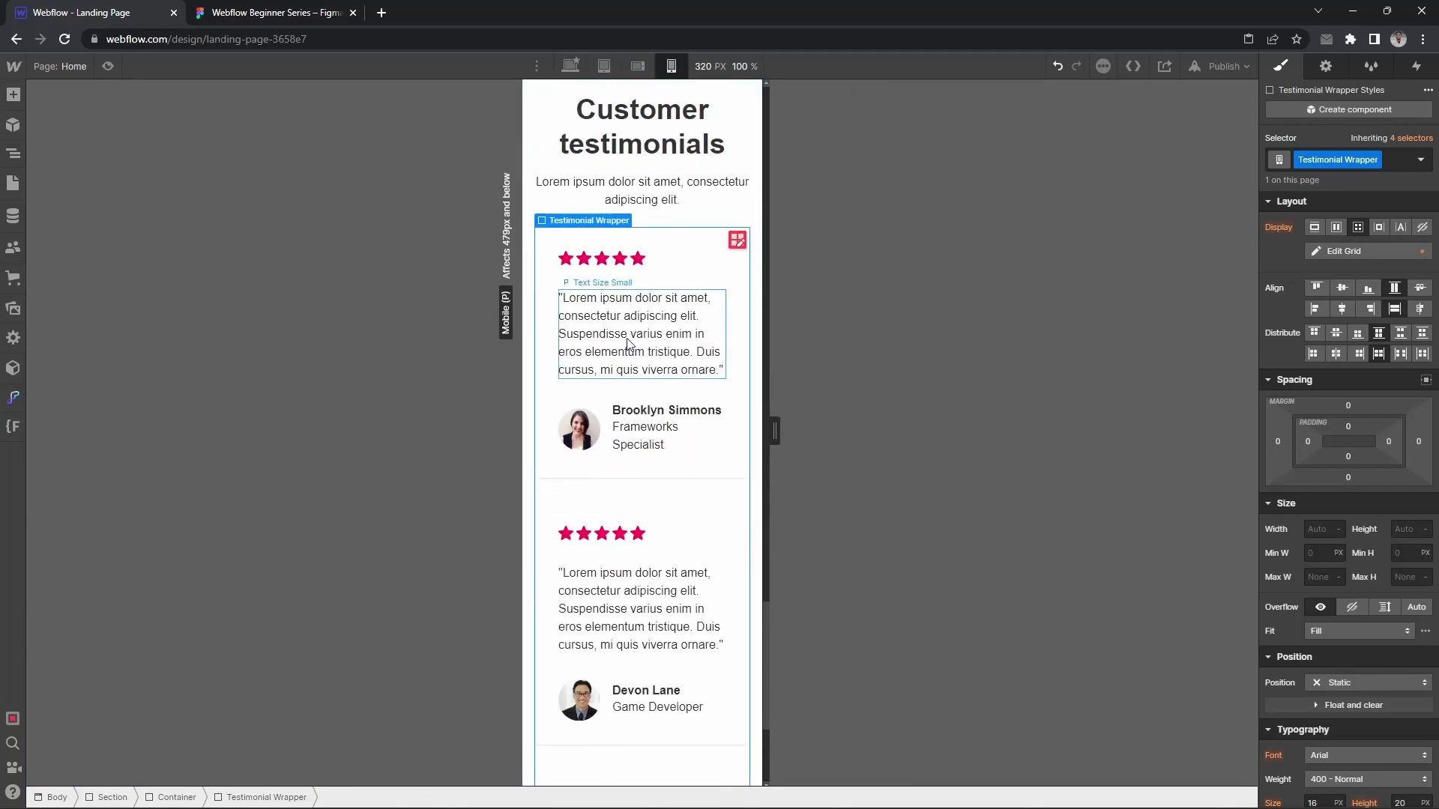
{"action": "left_click", "coordinate": [638, 66]}
{"action": "left_click", "coordinate": [455, 254]}
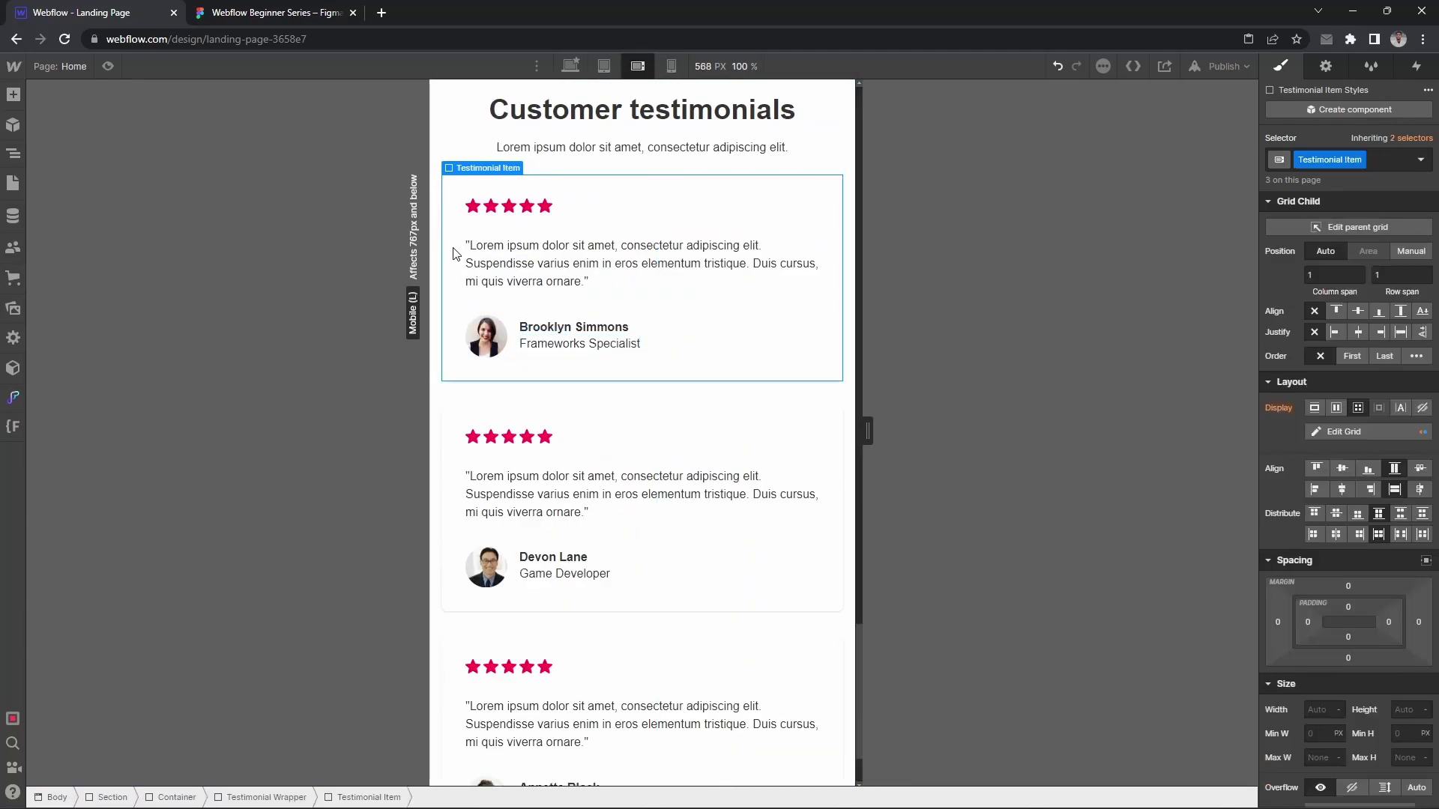
{"action": "left_click", "coordinate": [1307, 493]}
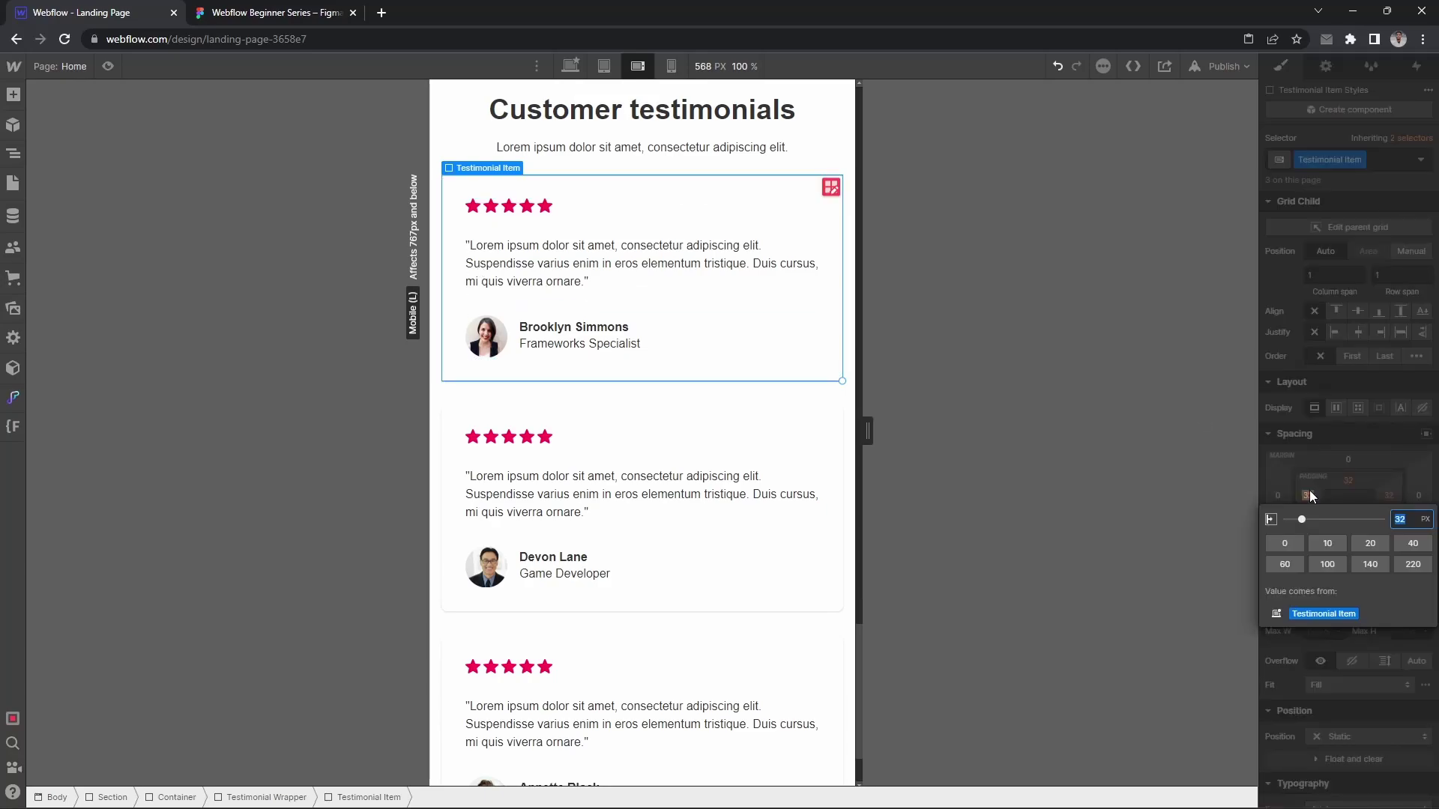
{"action": "type", "text": "24"}
{"action": "key", "text": "Return"}
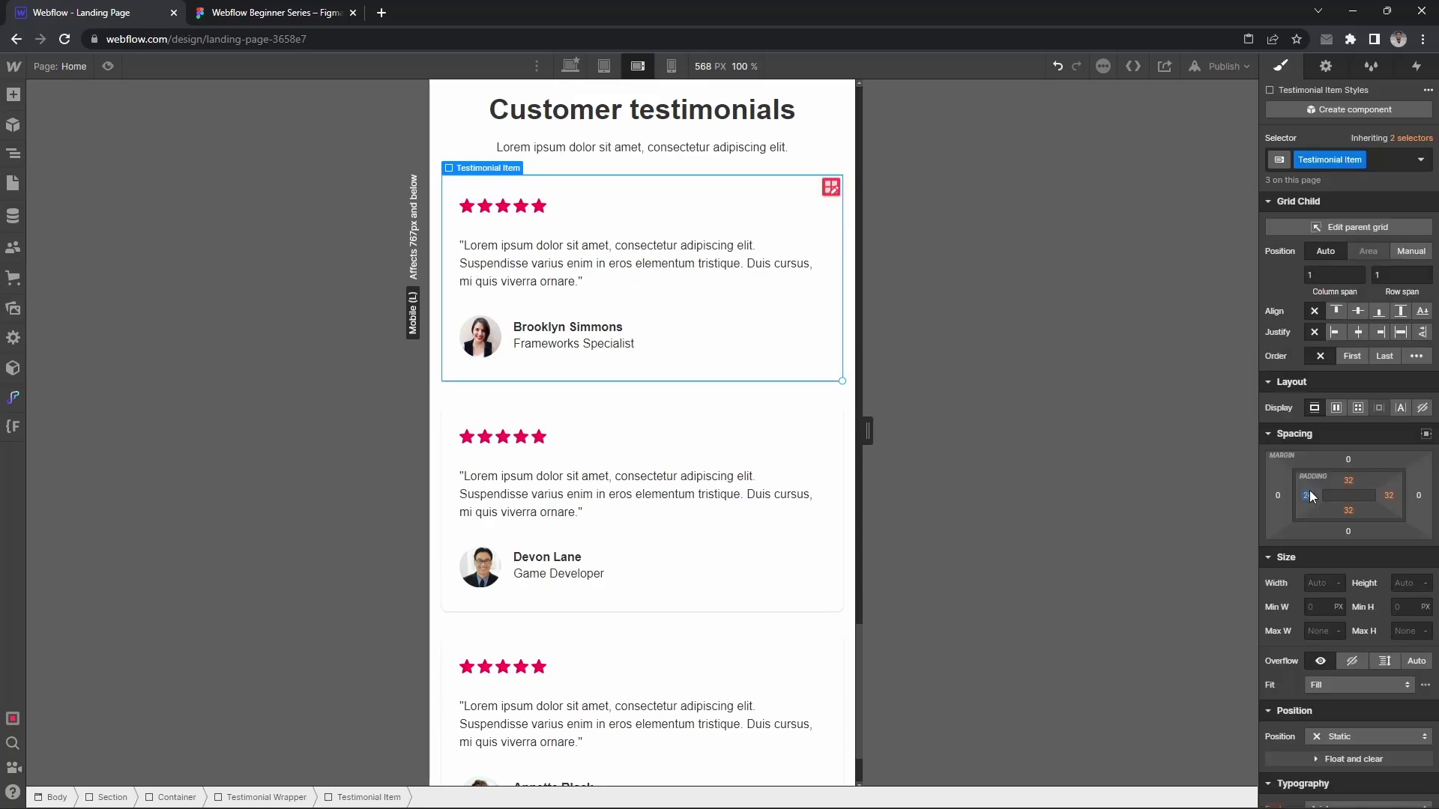
{"action": "left_click", "coordinate": [1308, 495], "text": "alt+shift"}
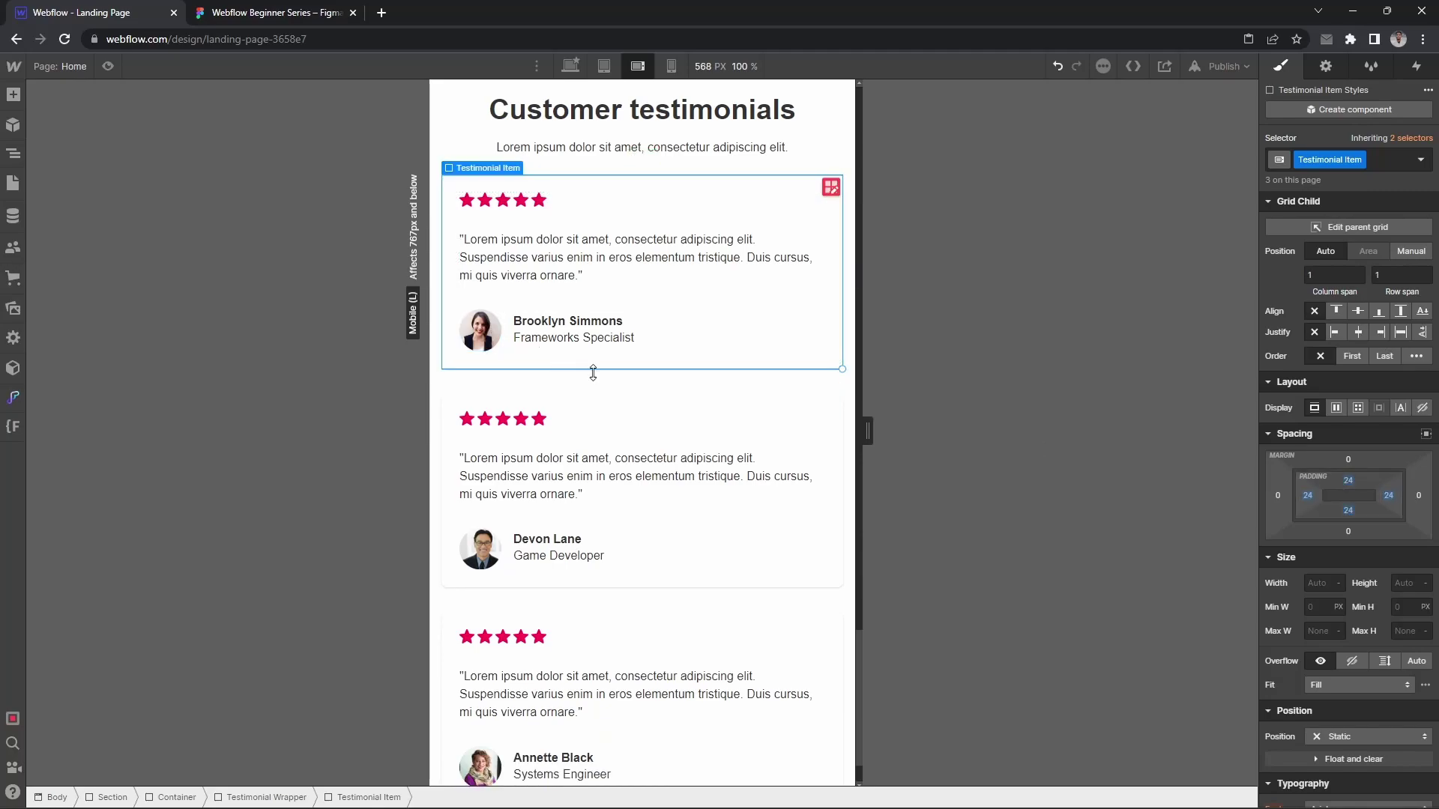
Step: Review the testimonial cards at the mobile landscape and portrait breakpoints, then return to the desktop breakpoint
{"action": "scroll", "coordinate": [621, 415], "scroll_direction": "down", "scroll_amount": 1}
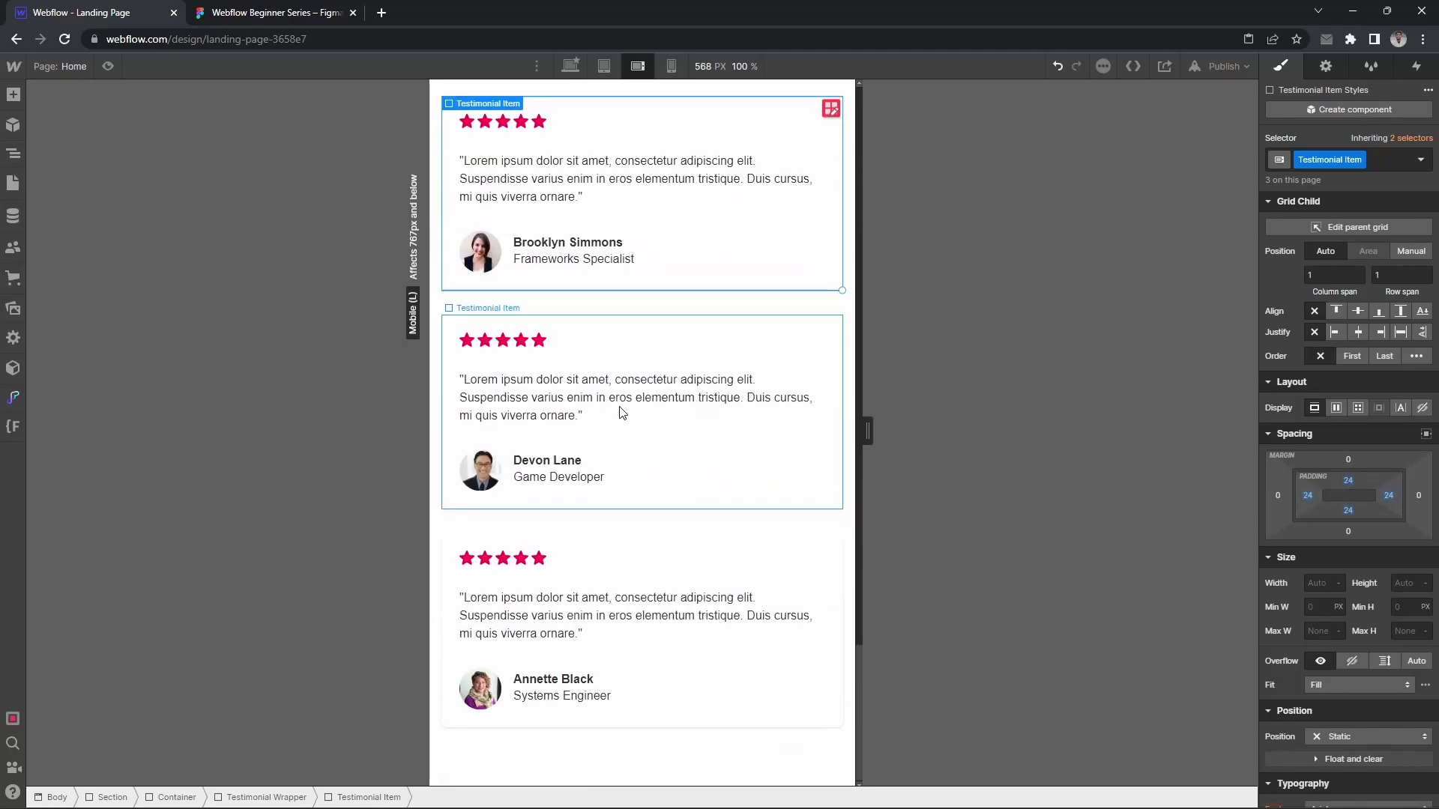
{"action": "key", "text": "shift+4"}
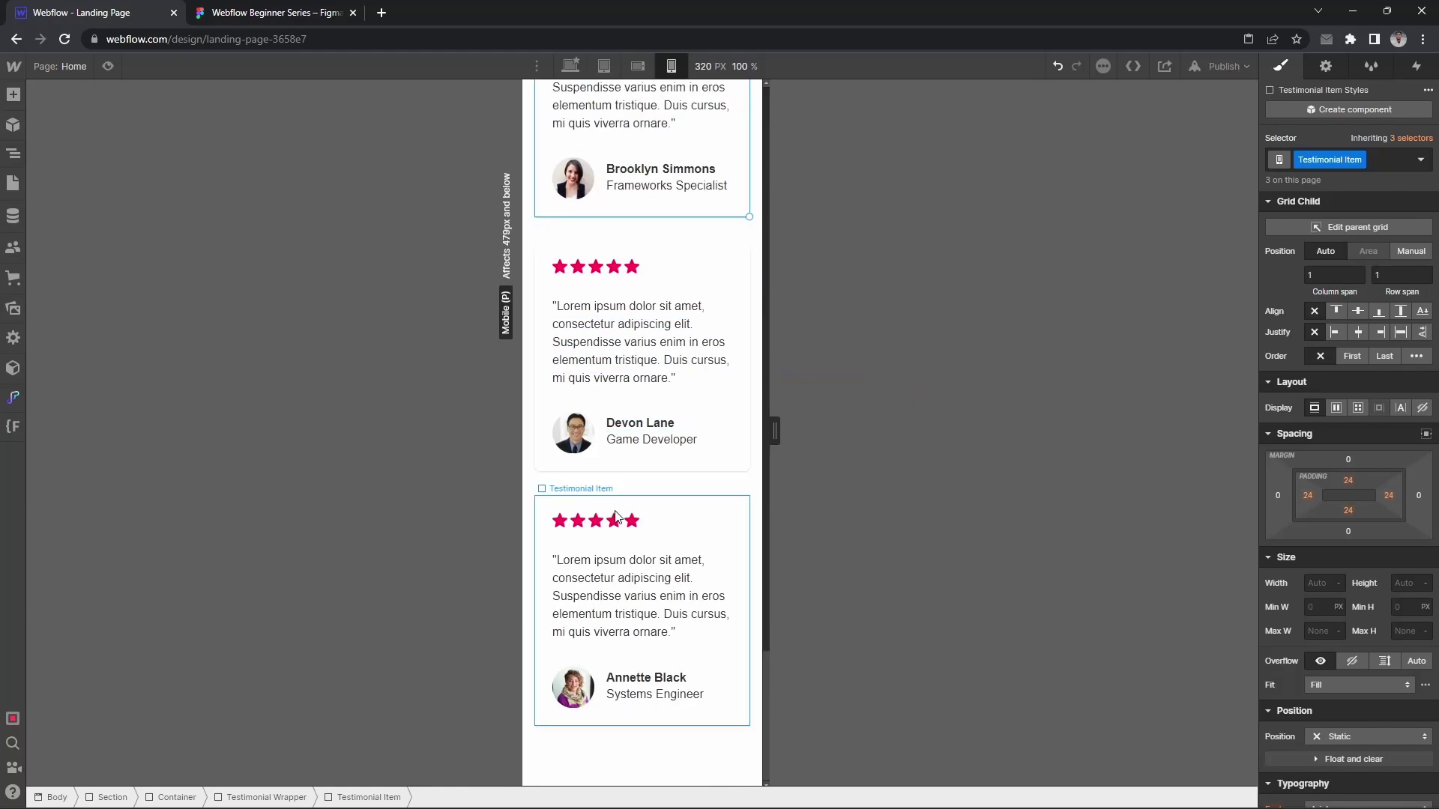
{"action": "scroll", "coordinate": [616, 517], "scroll_direction": "up", "scroll_amount": 6}
{"action": "left_click", "coordinate": [572, 514]}
{"action": "key", "text": "shift+1"}
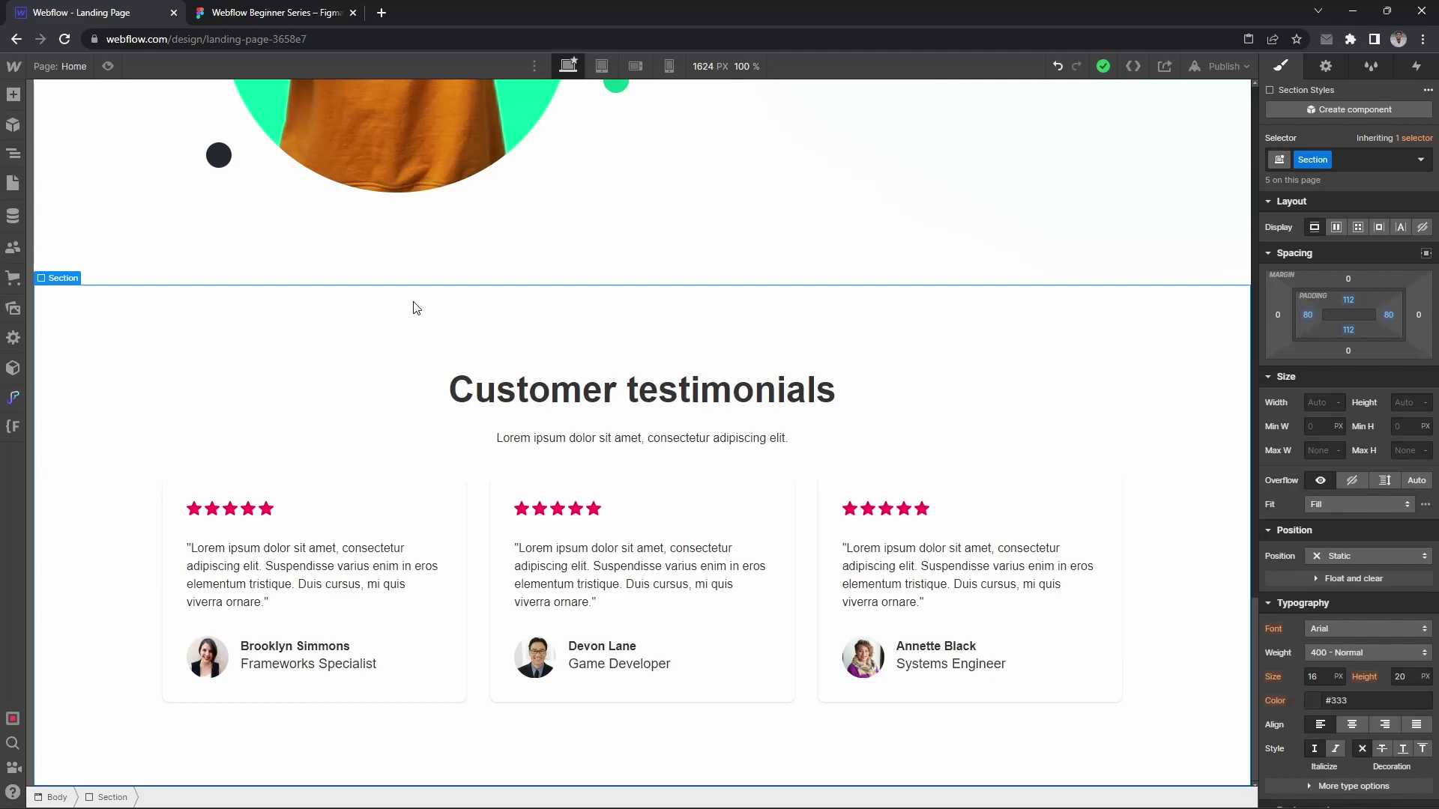
Step: Switch to Figma and examine the green "Design solves business problems" section below the testimonials
{"action": "left_click", "coordinate": [273, 12]}
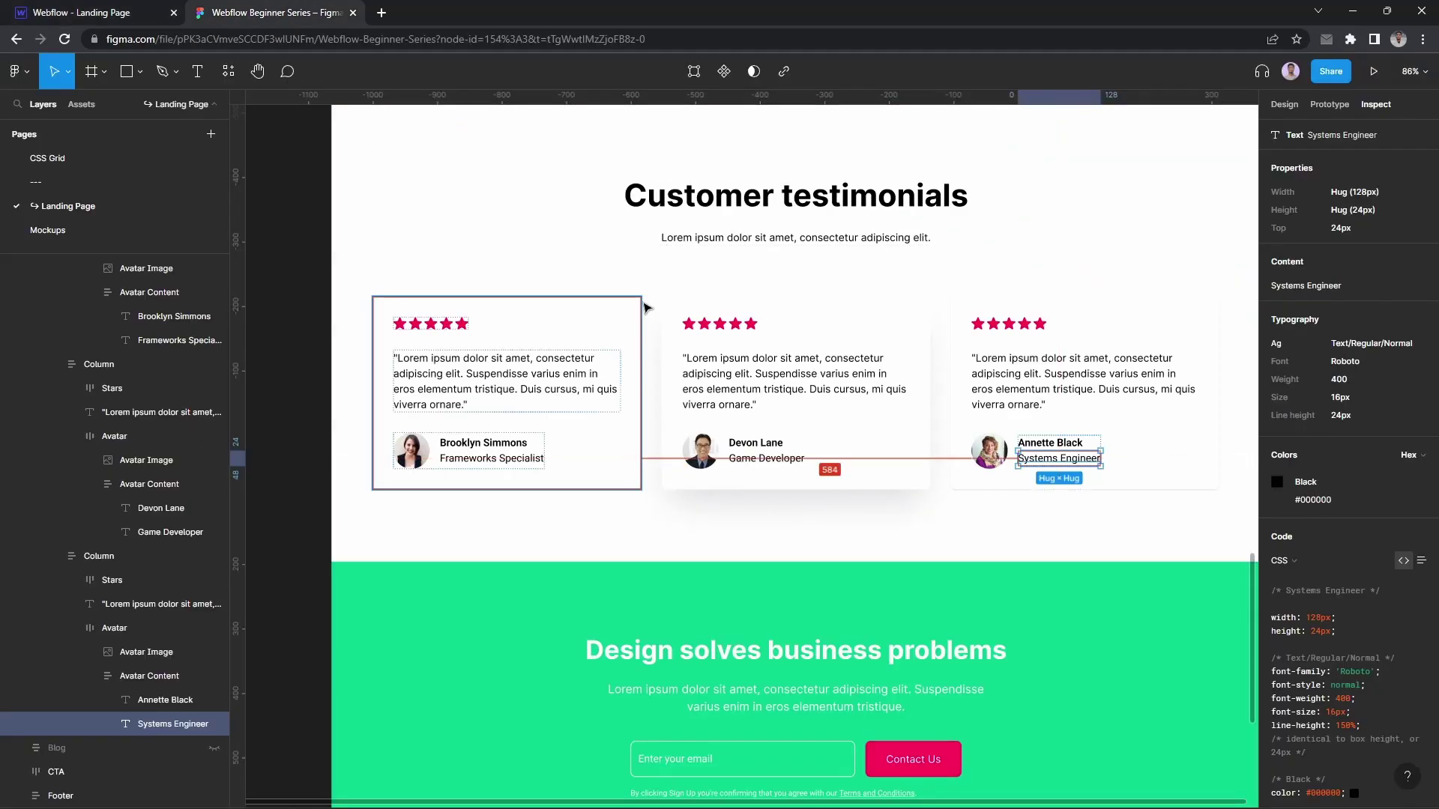
{"action": "scroll", "coordinate": [643, 305], "scroll_direction": "down", "scroll_amount": 5}
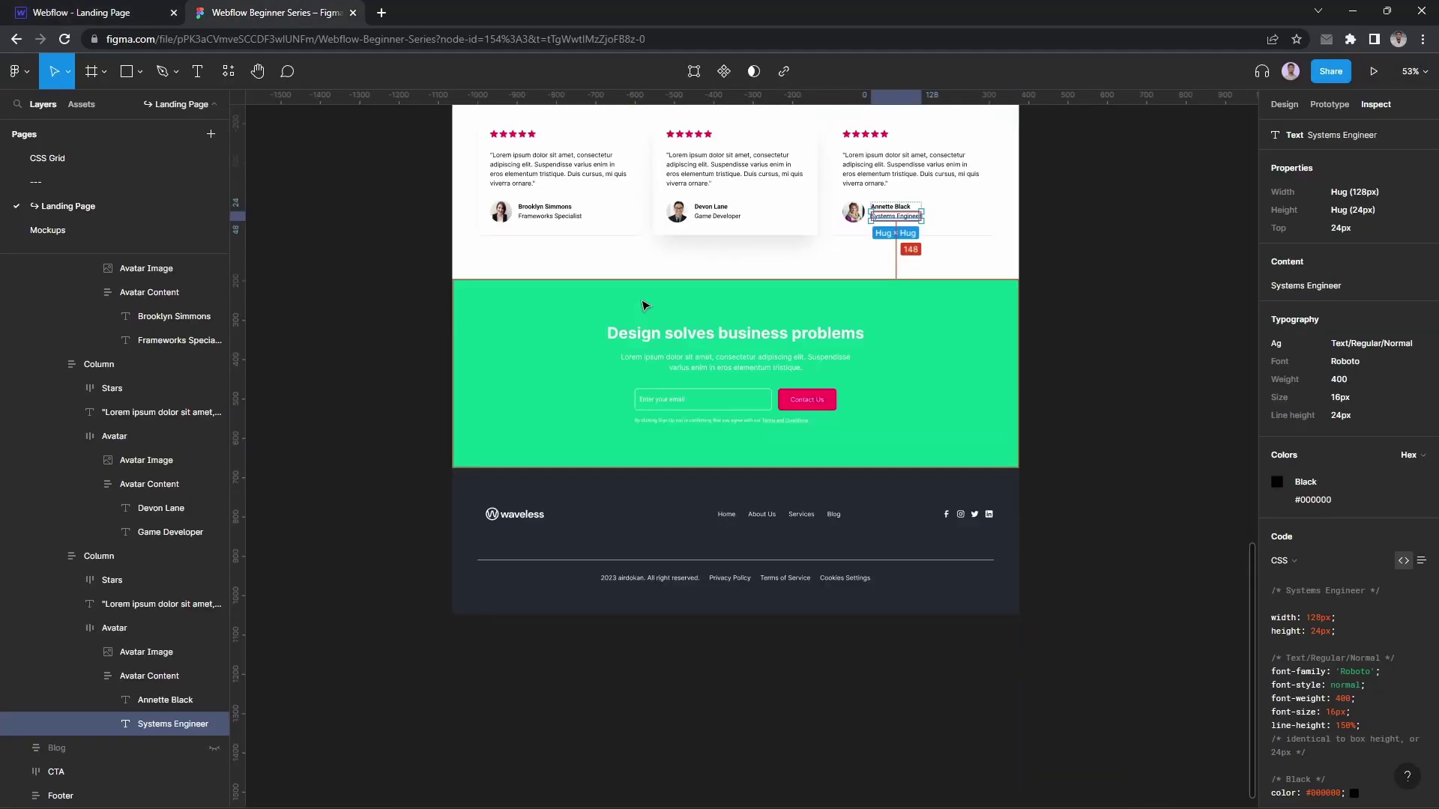
{"action": "scroll", "coordinate": [643, 305], "scroll_direction": "right", "scroll_amount": 3}
{"action": "scroll", "coordinate": [643, 305], "scroll_direction": "left", "scroll_amount": 2}
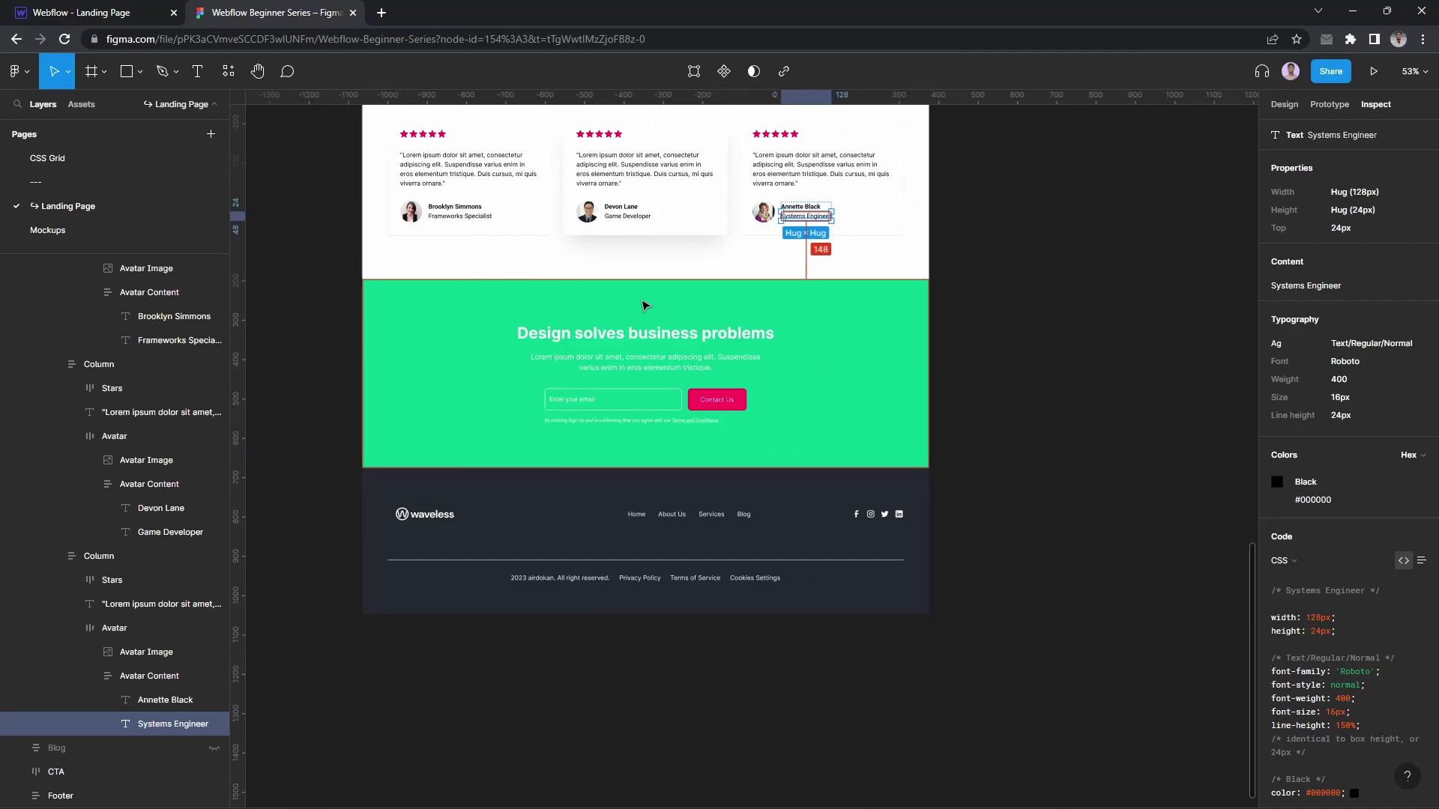